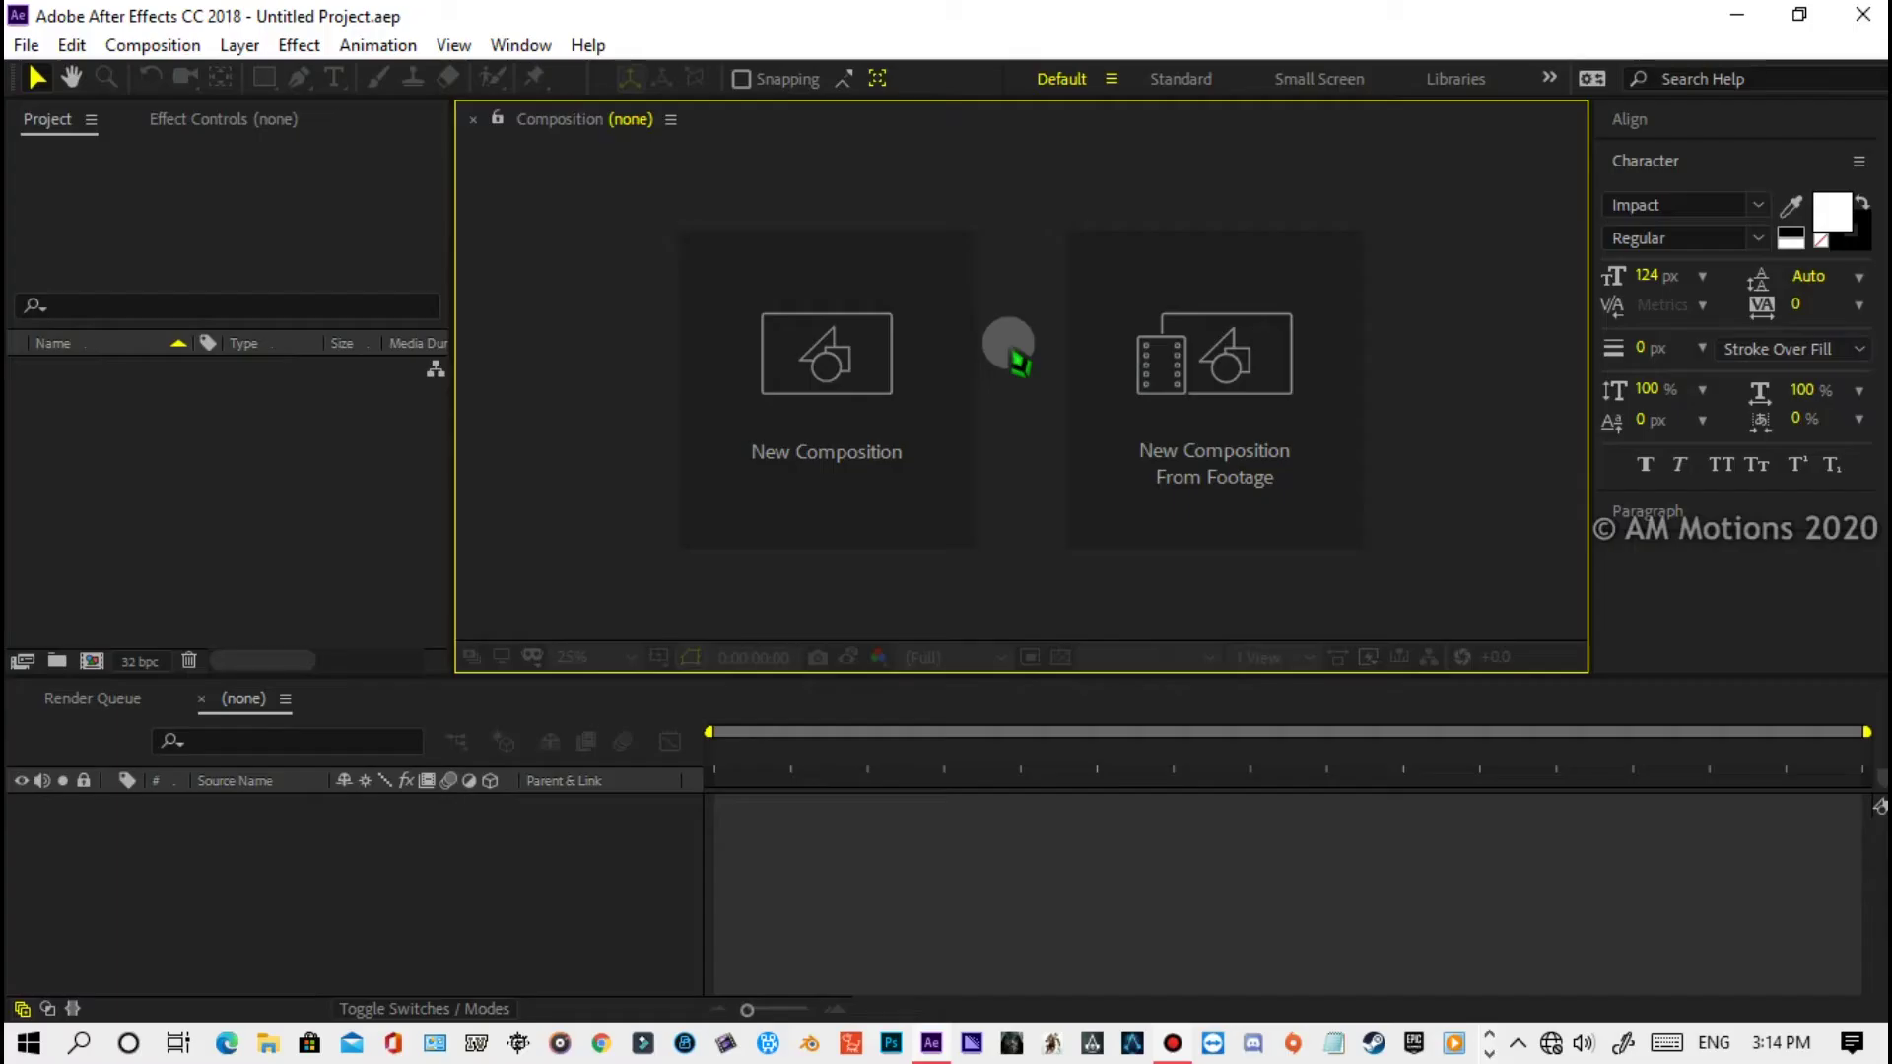
# Step: Create a 1920 x 1080, 30 fps, 10-second composition named Main Comp
pyautogui.click(931, 338)
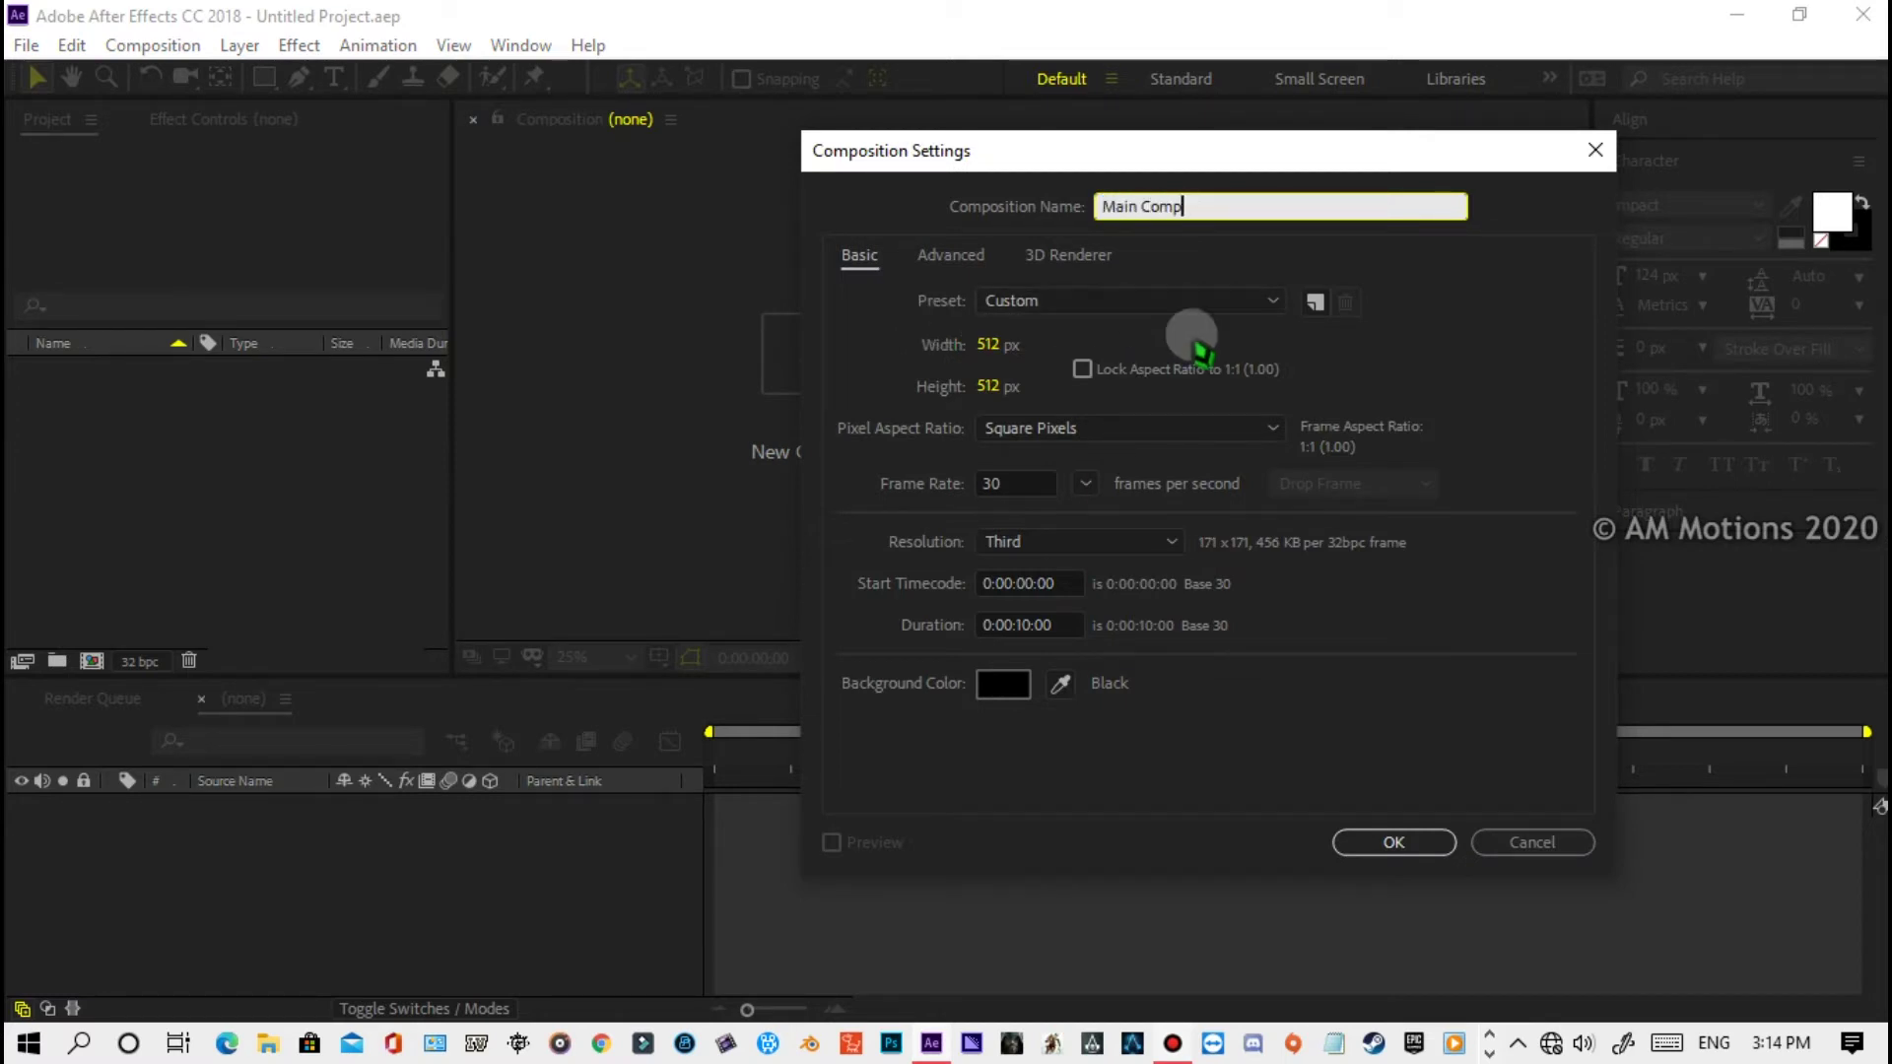
pyautogui.click(990, 345)
pyautogui.write('1920')
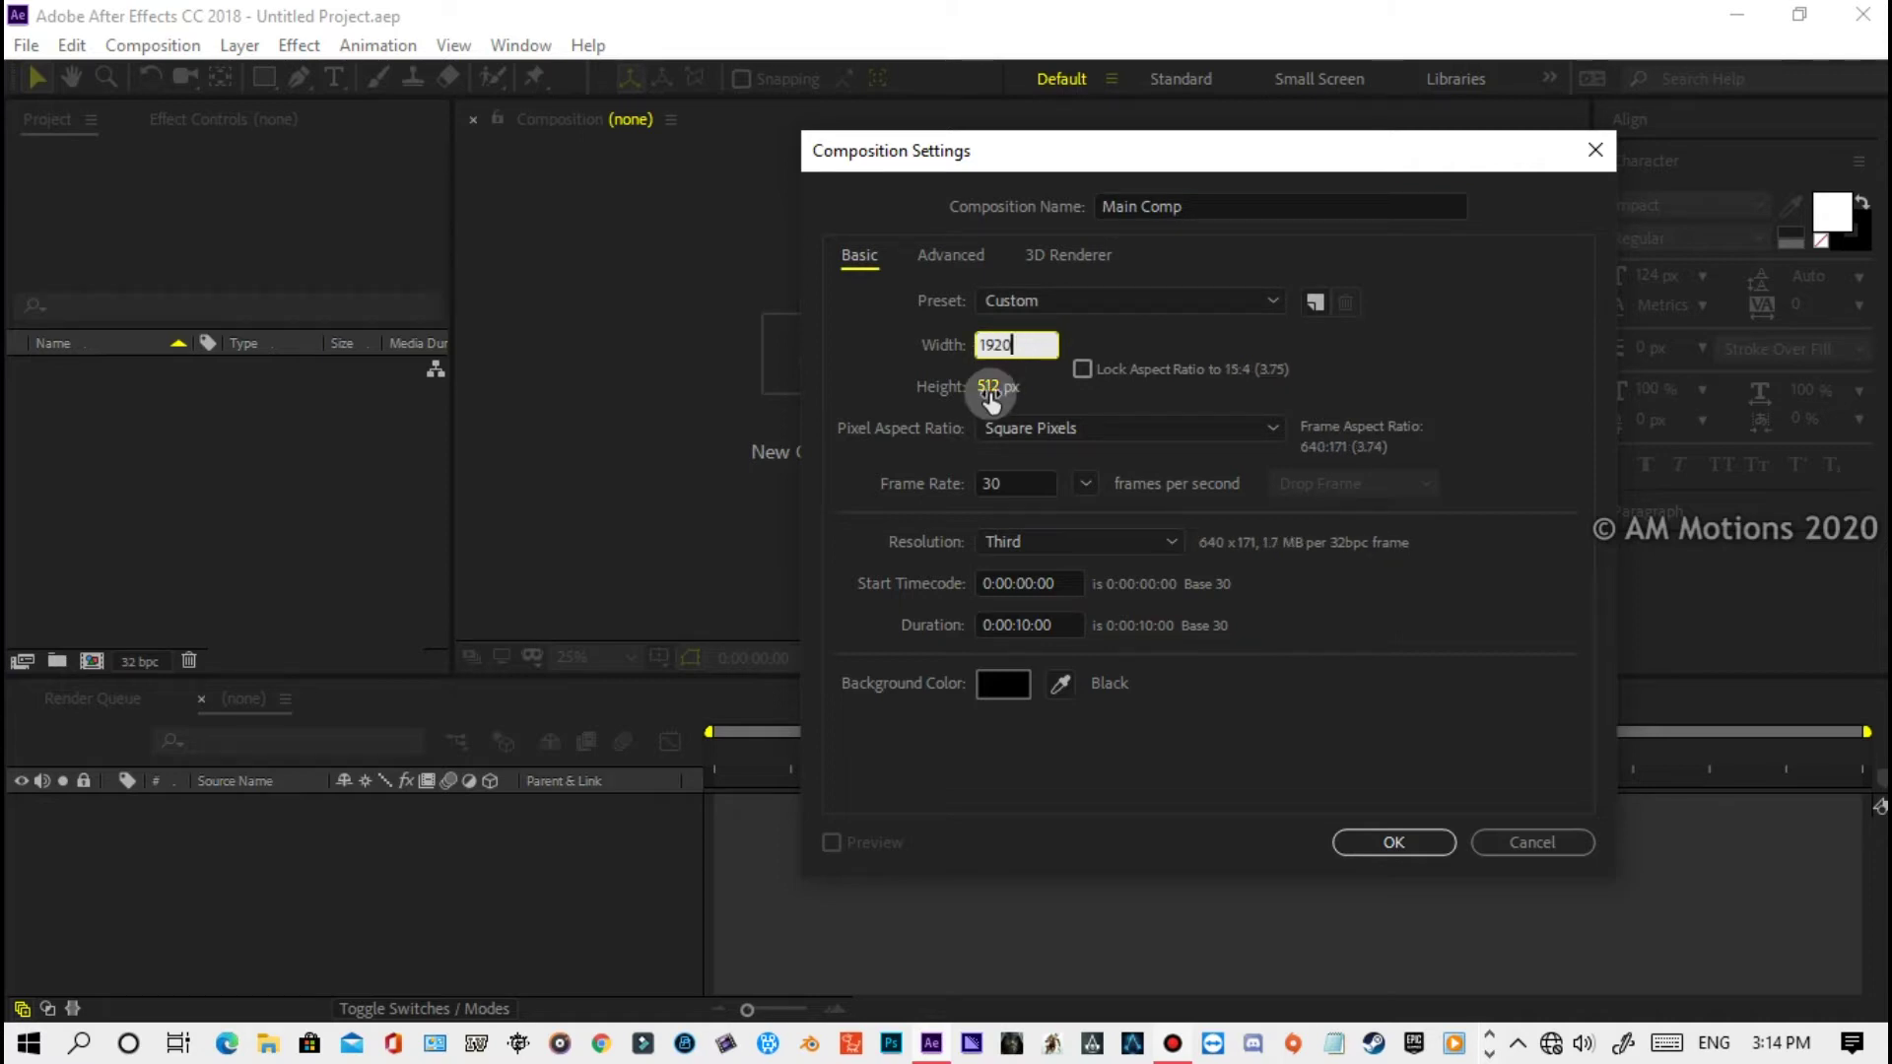
pyautogui.click(989, 388)
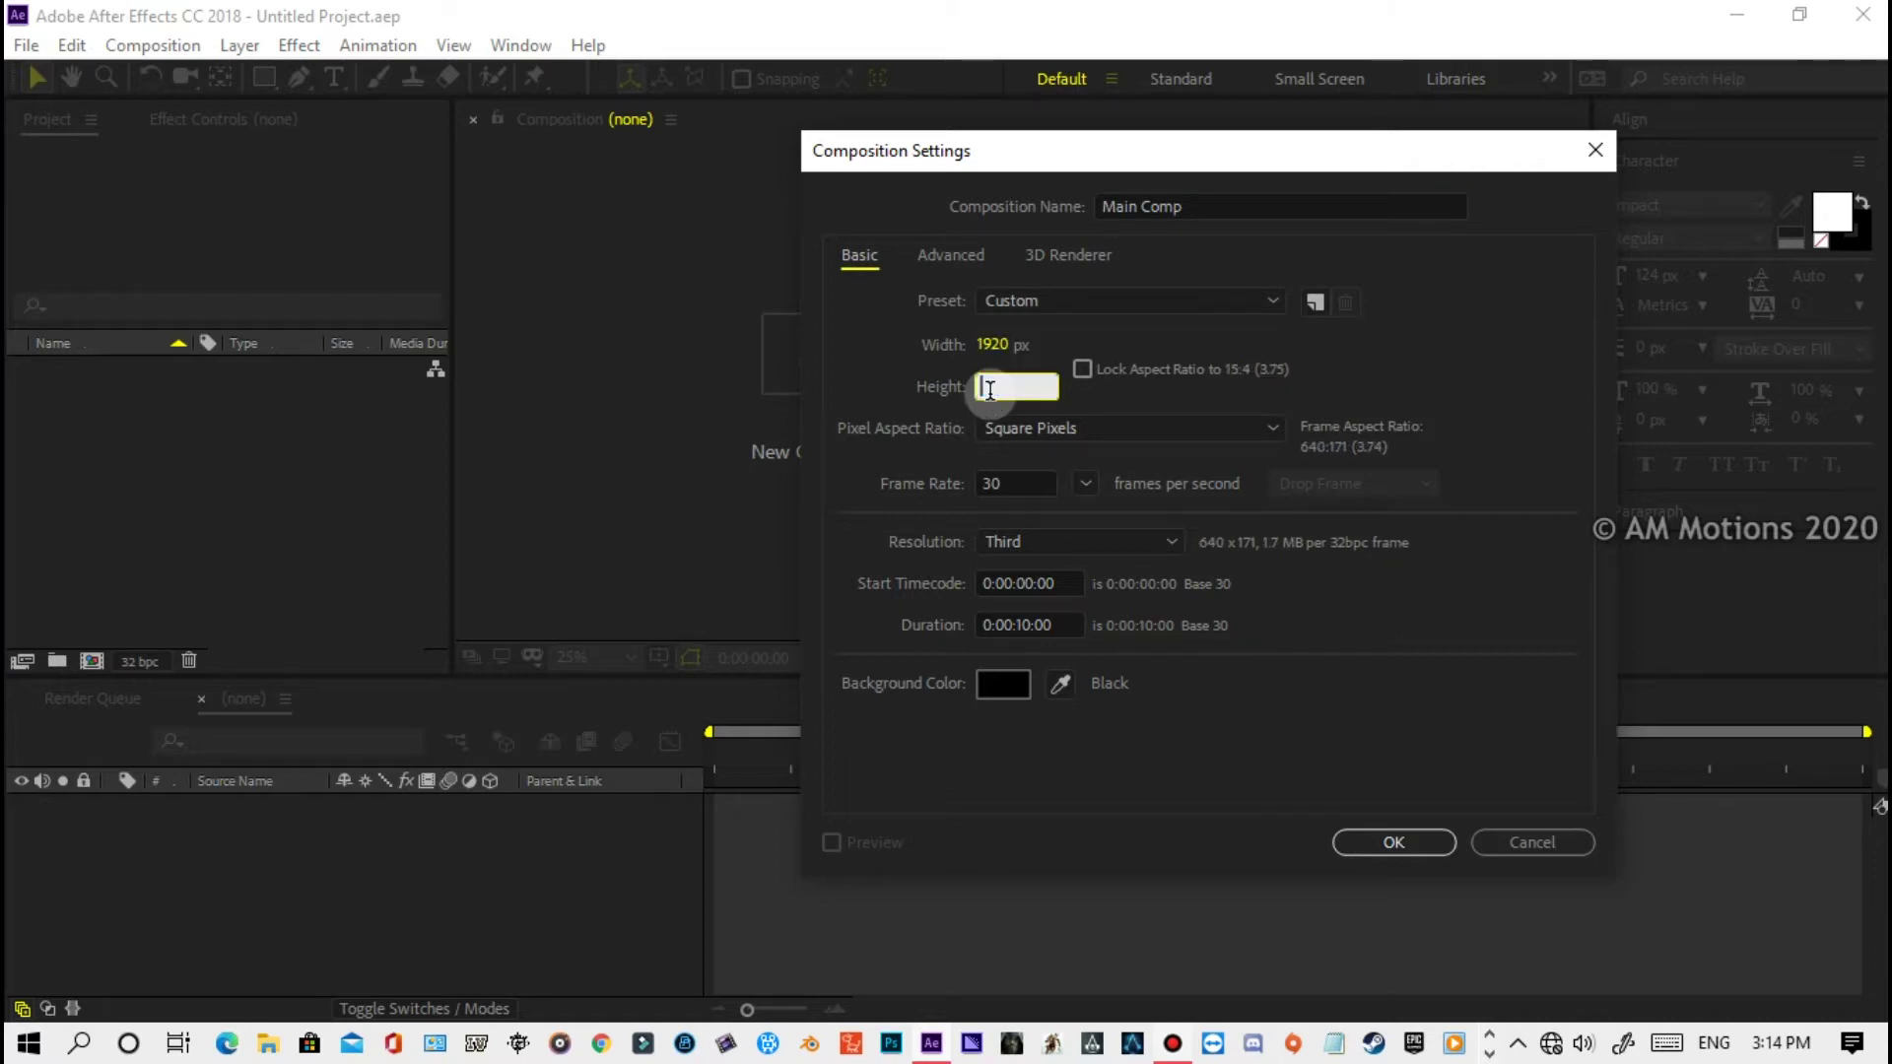
pyautogui.write('1080')
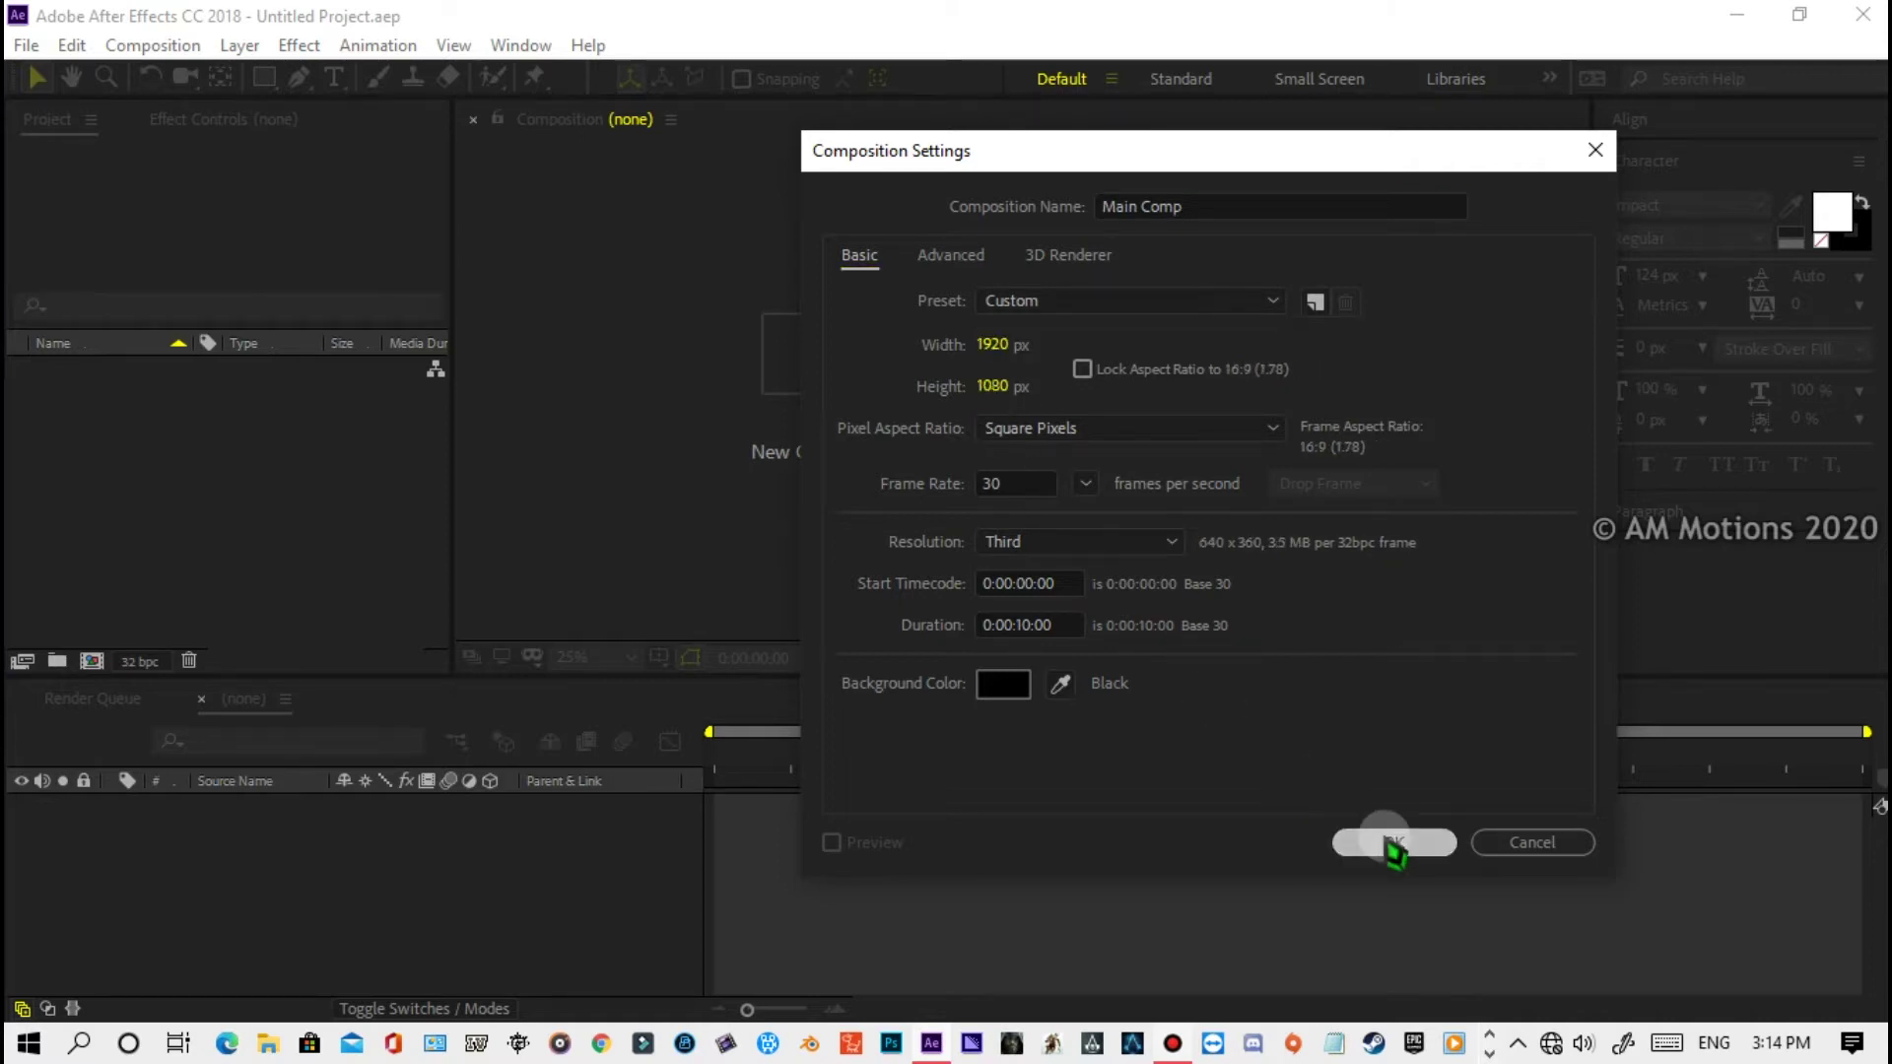
pyautogui.click(1394, 843)
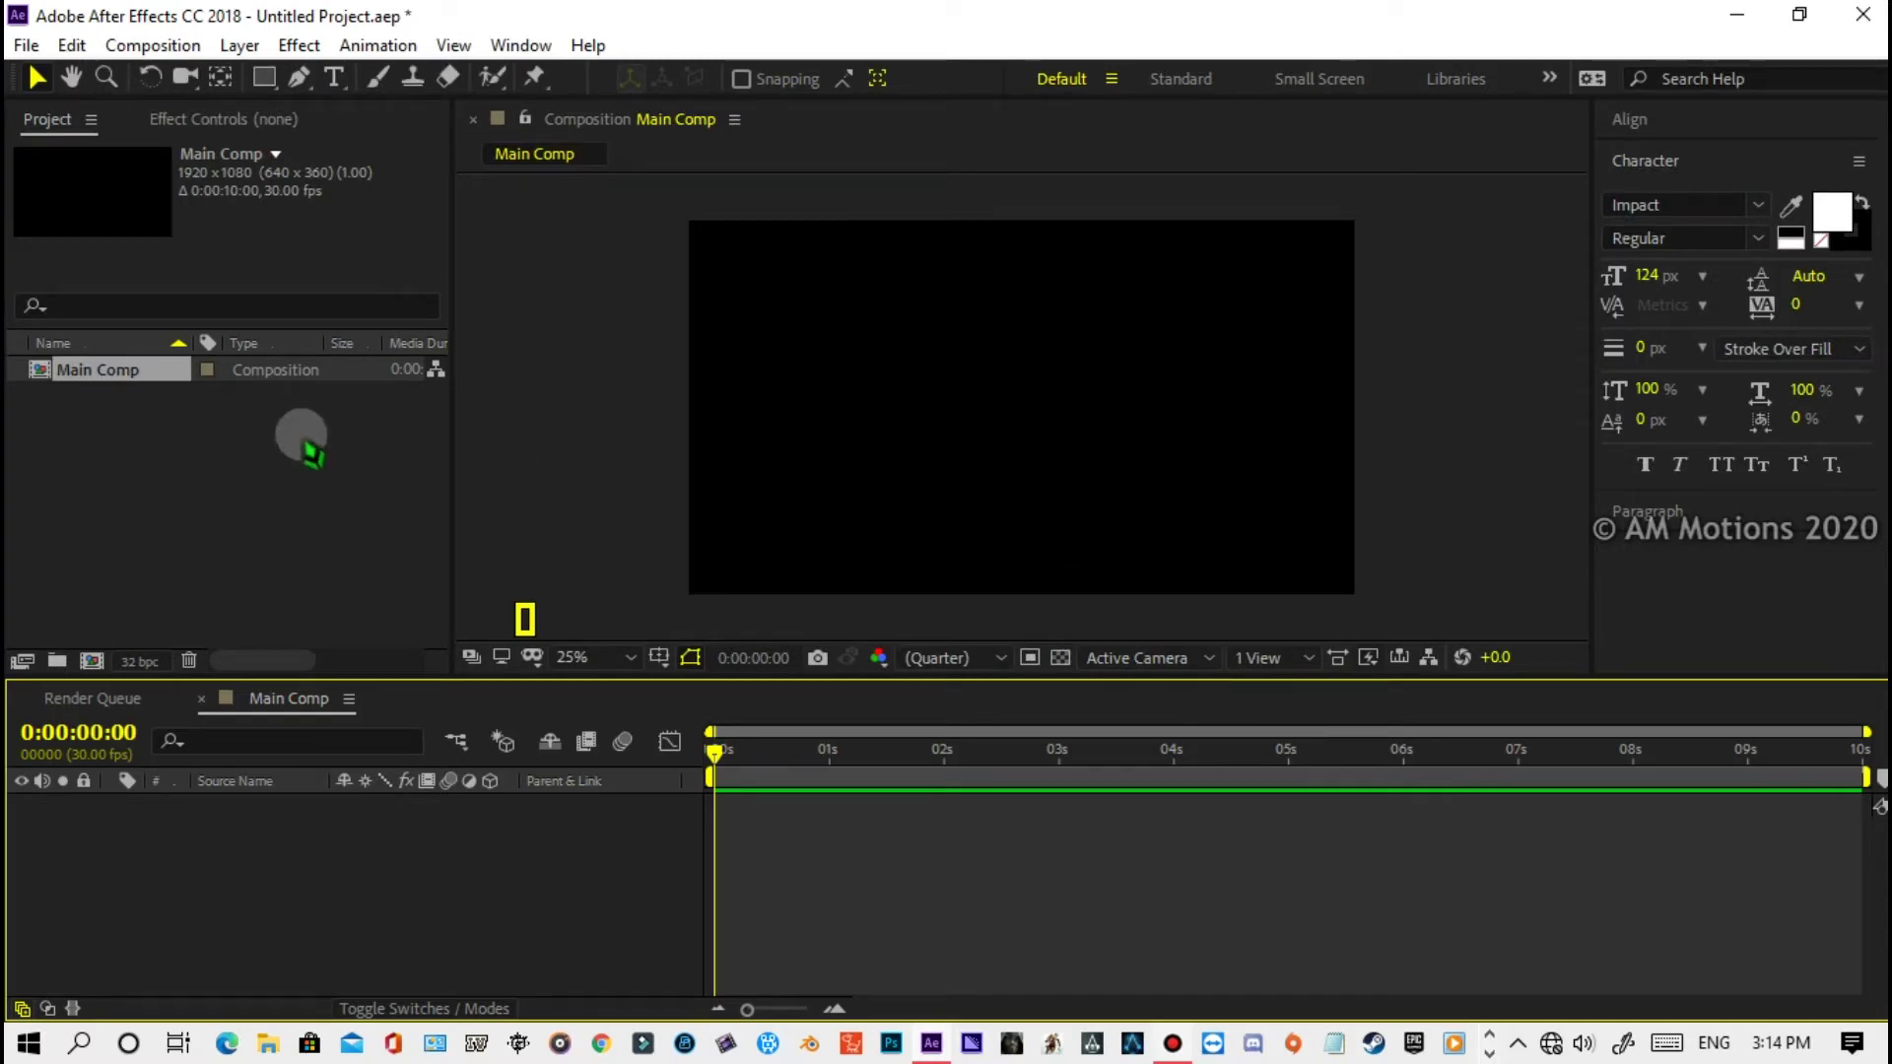
# Step: Import the Facebook, Instagram and Twitter logo PNGs into the project
pyautogui.rightClick(338, 439)
pyautogui.click(673, 576)
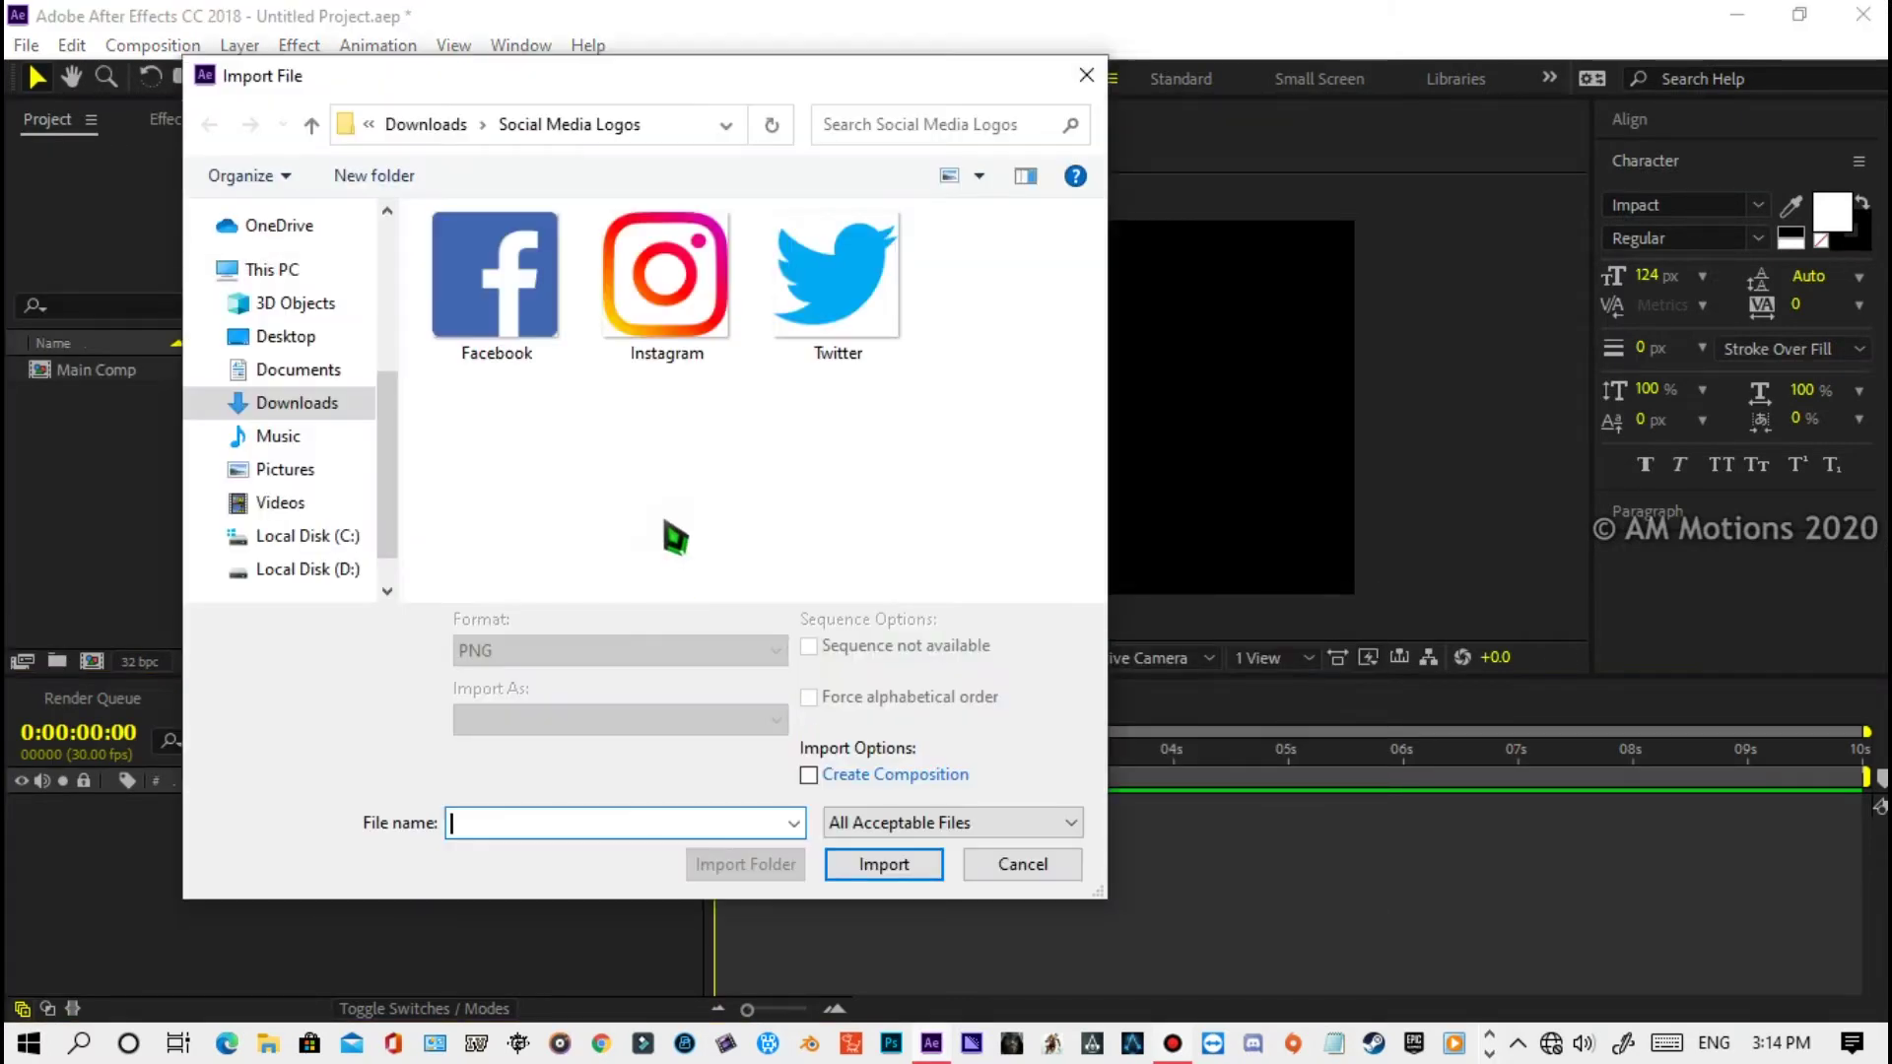
pyautogui.moveTo(502, 335); pyautogui.dragTo(907, 254)
pyautogui.click(884, 864)
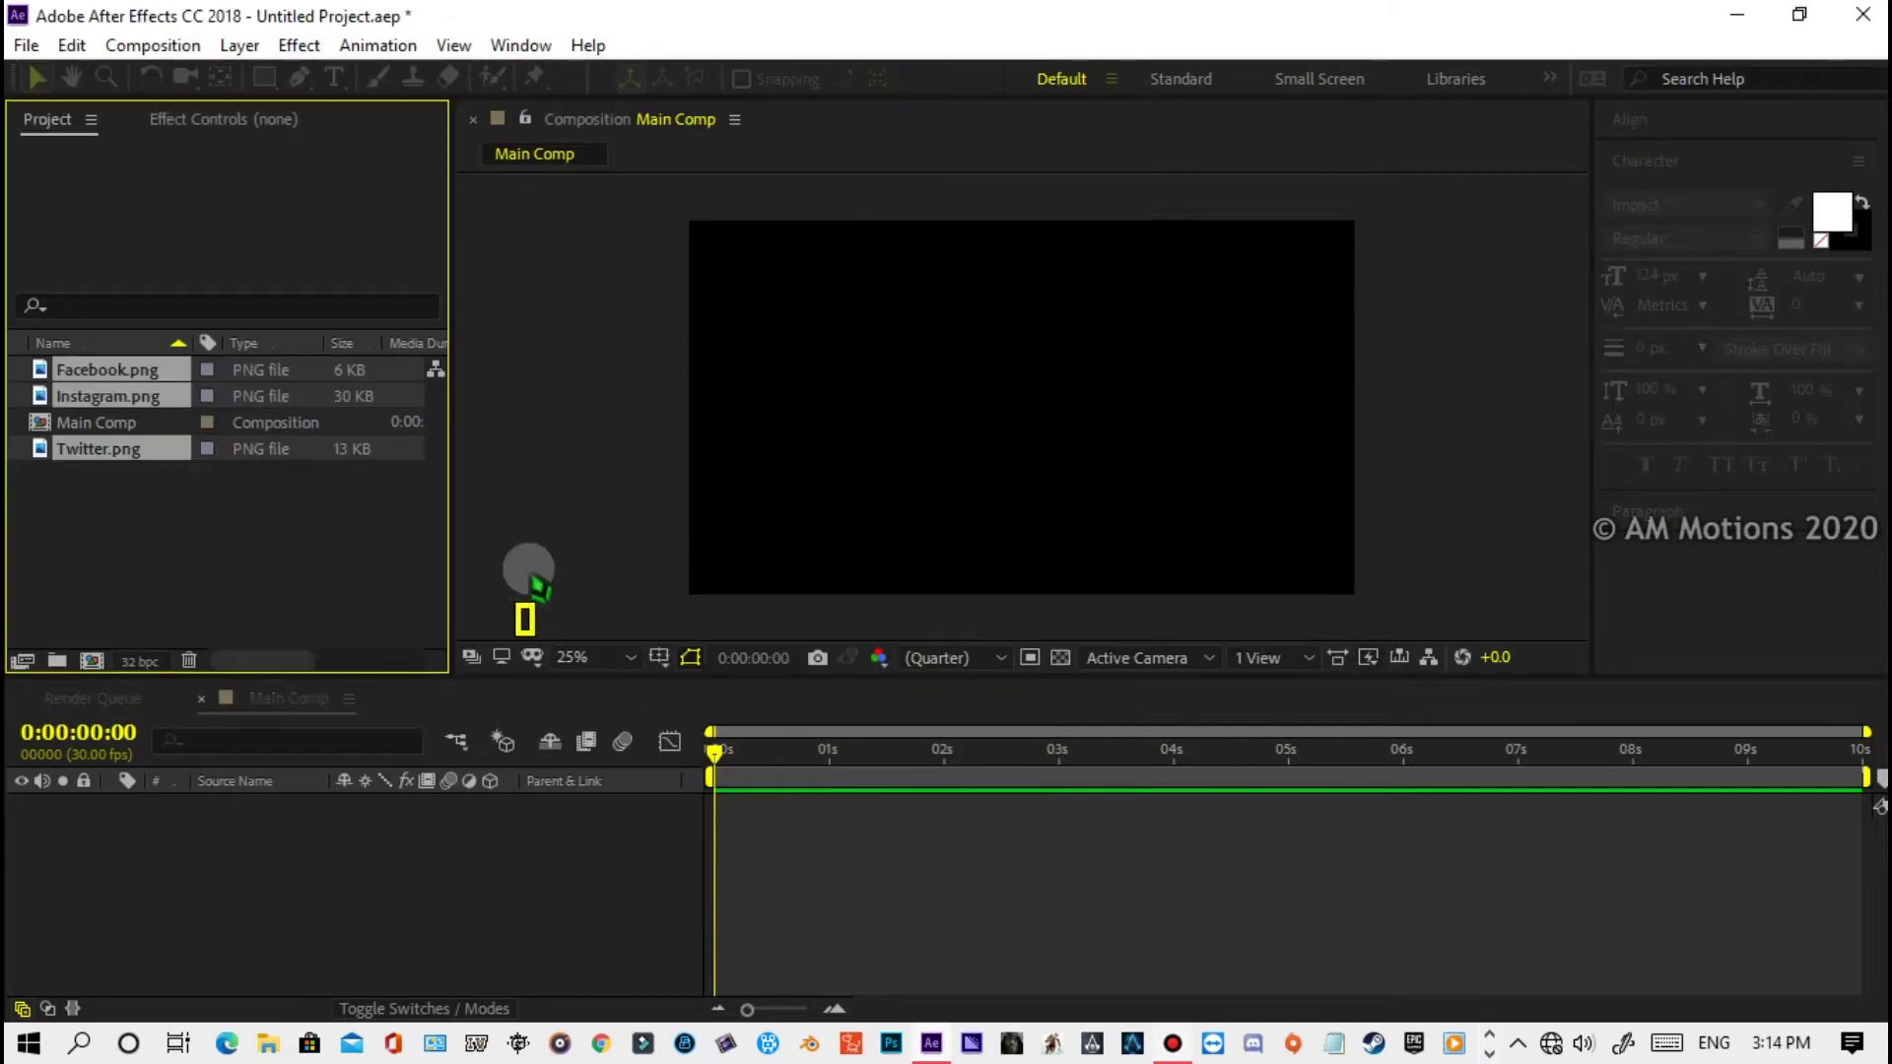
# Step: Create a LOGOS folder and move the three logo images into it
pyautogui.rightClick(218, 544)
pyautogui.click(281, 581)
pyautogui.write('LOGOS')
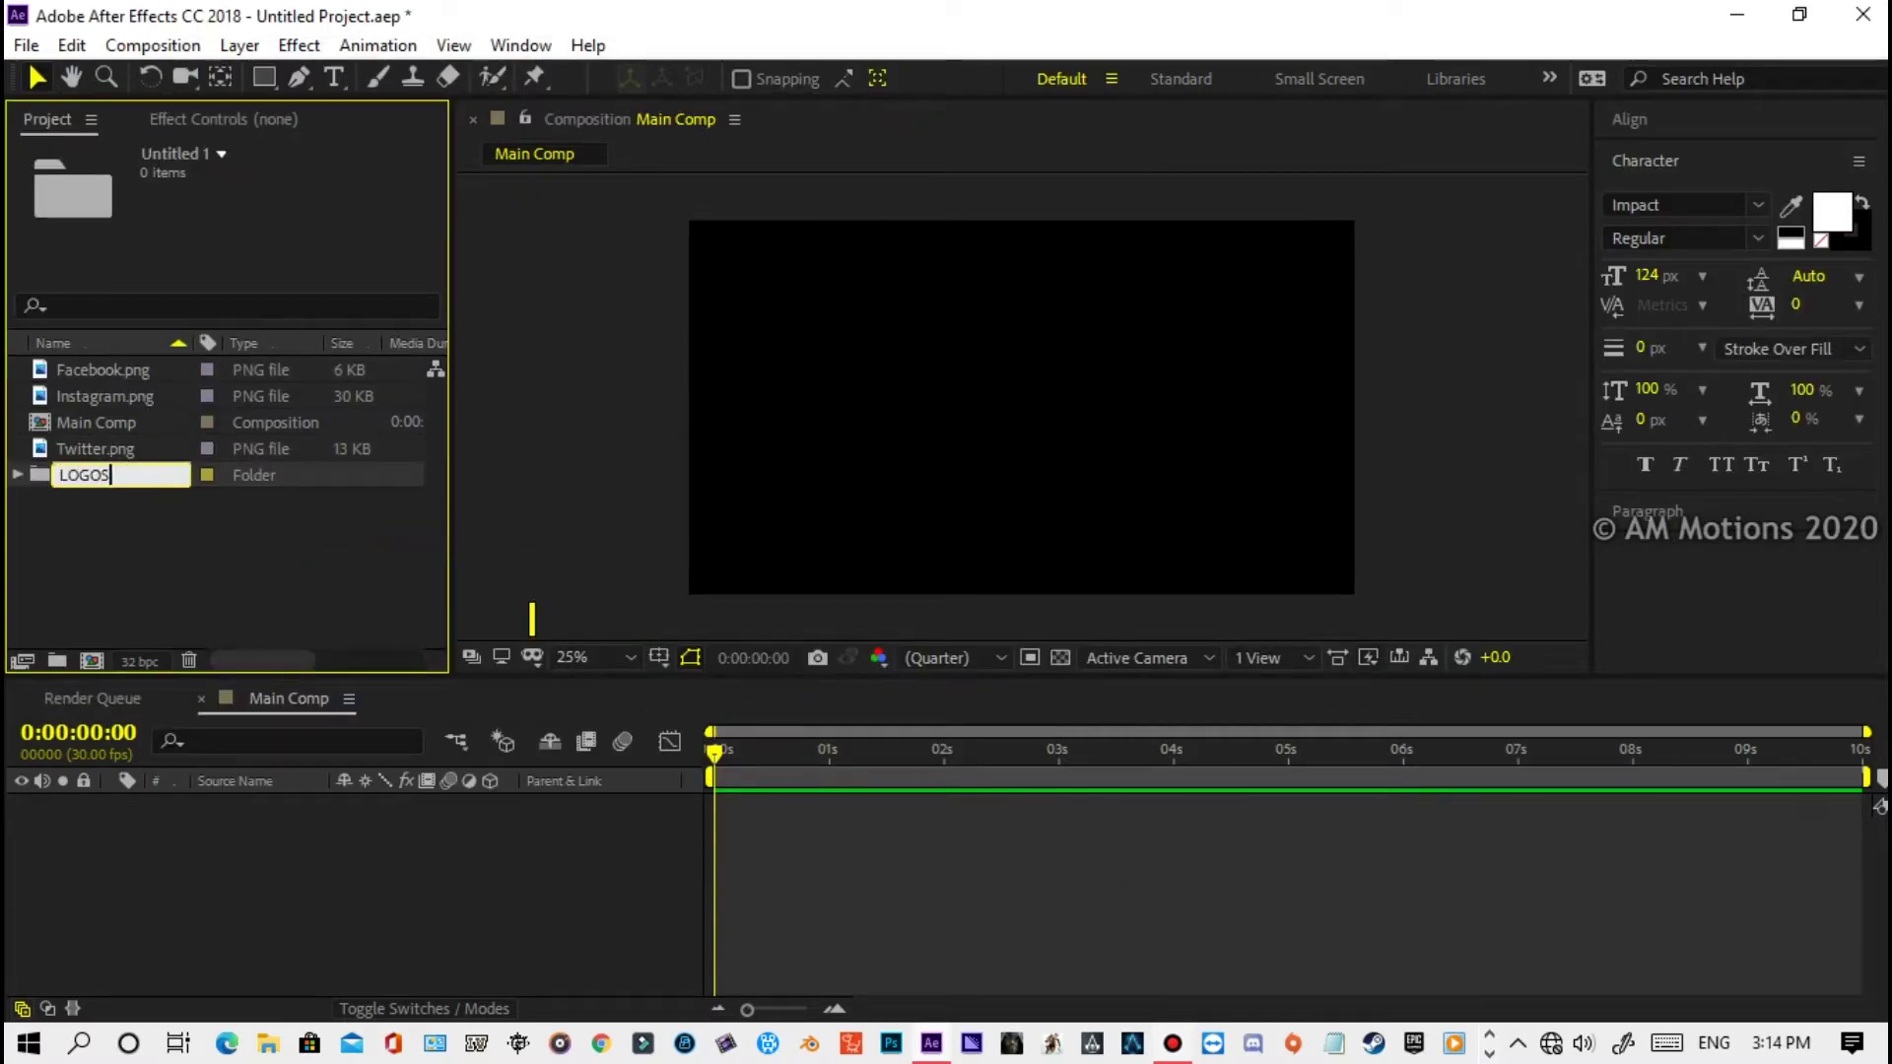
pyautogui.press('Return')
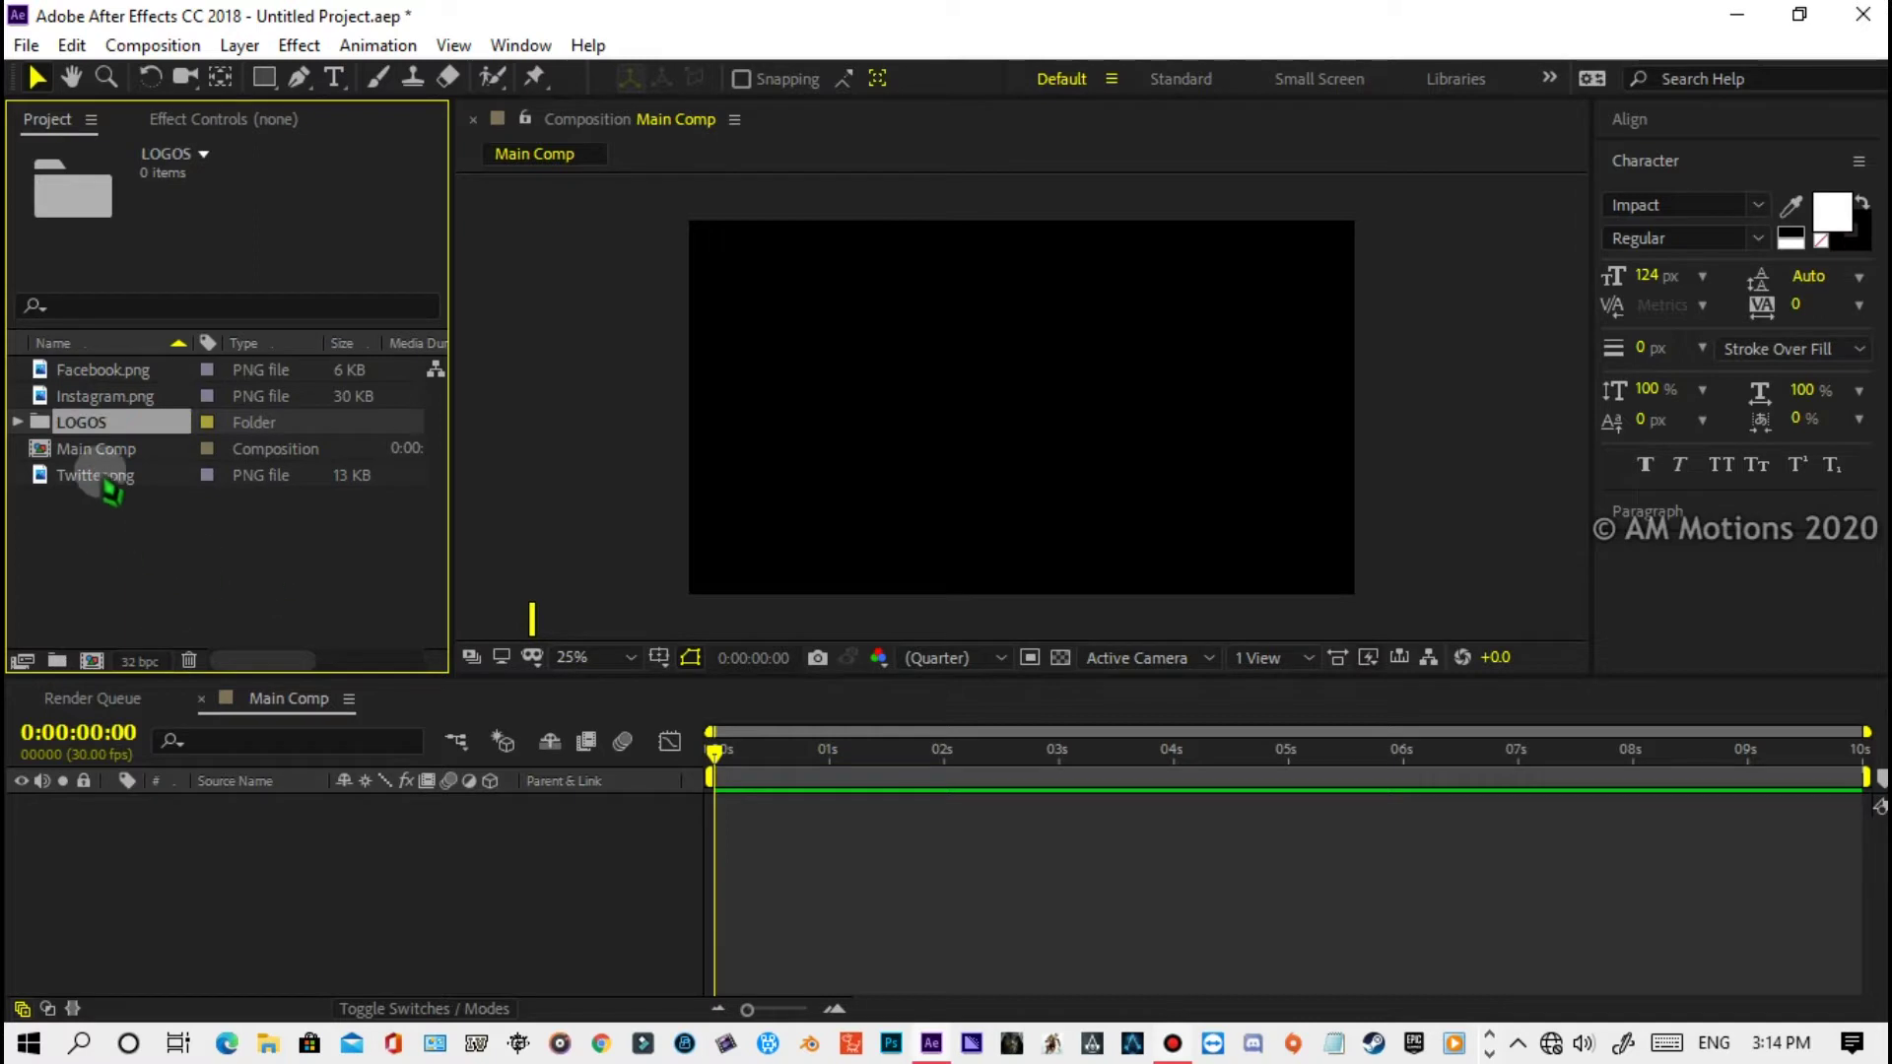
pyautogui.click(106, 475)
pyautogui.keyDown('ctrl'); pyautogui.click(118, 370); pyautogui.keyUp('ctrl')
pyautogui.keyDown('ctrl'); pyautogui.click(134, 398); pyautogui.keyUp('ctrl')
pyautogui.moveTo(136, 402); pyautogui.dragTo(55, 430)
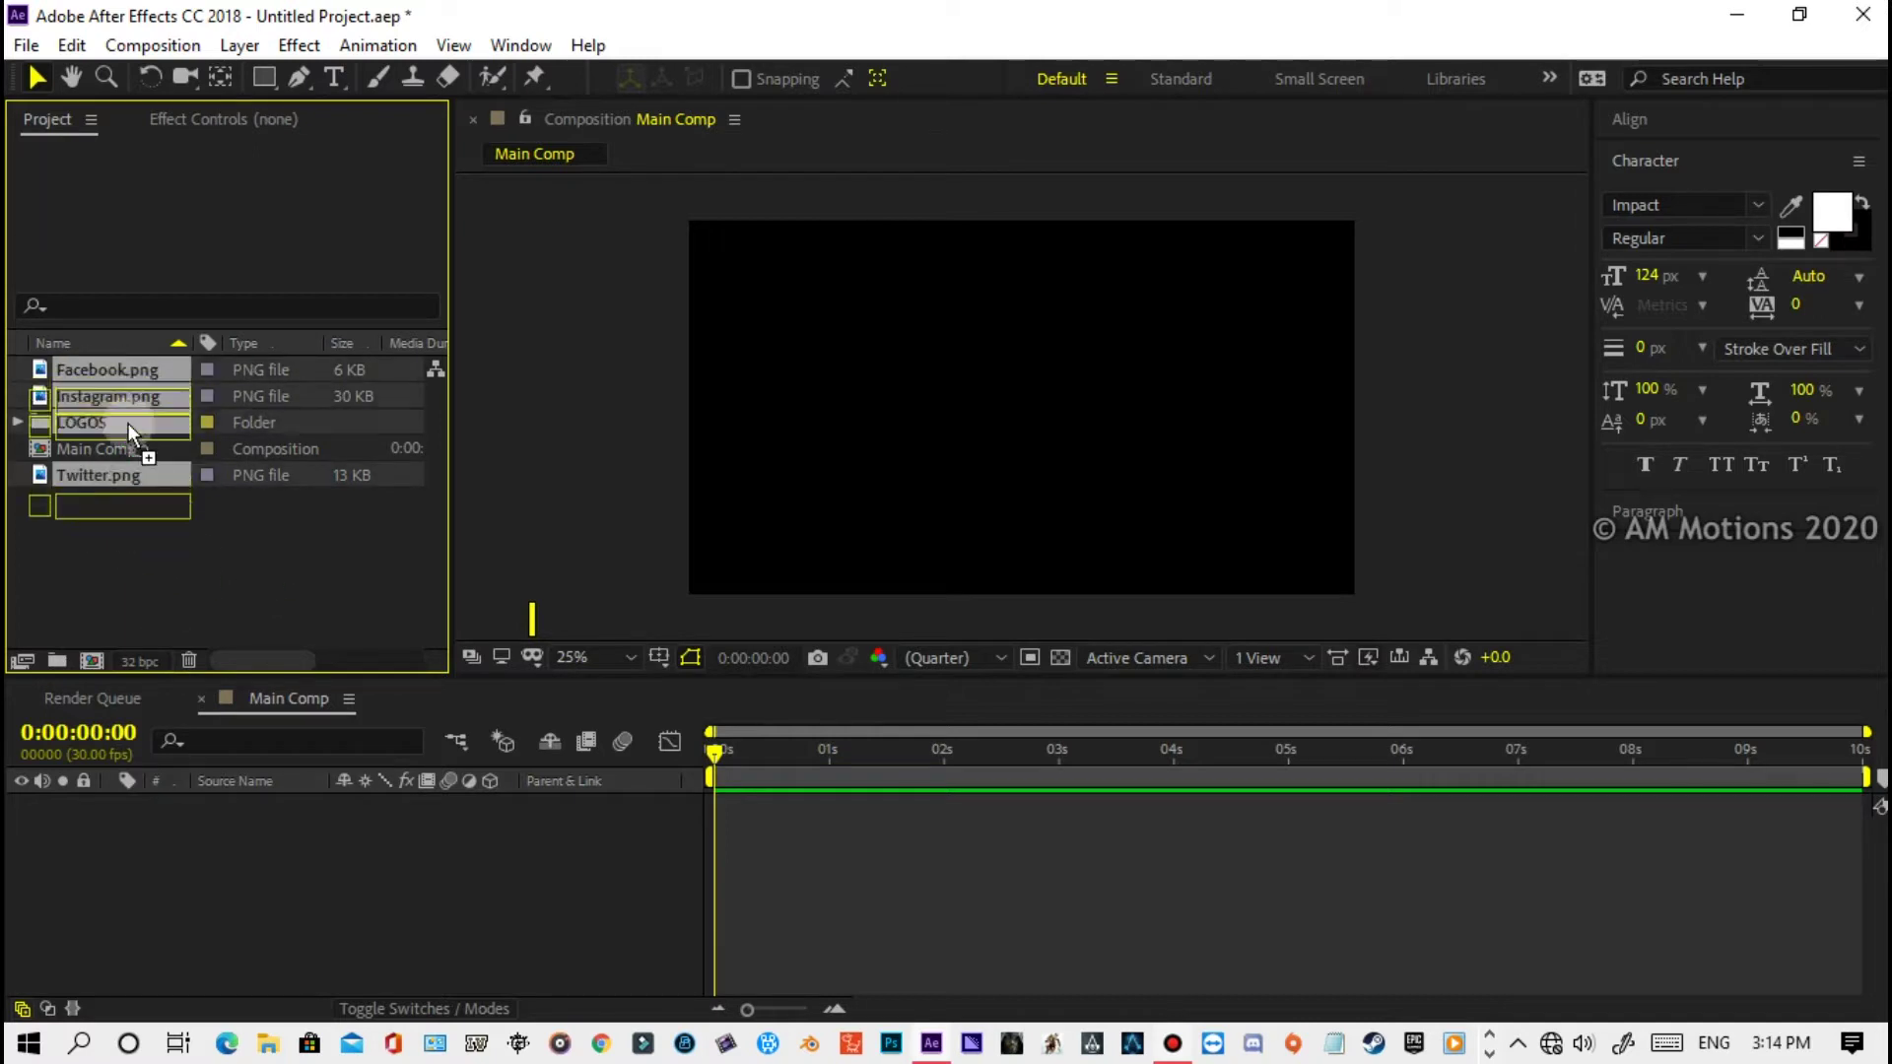
pyautogui.click(19, 370)
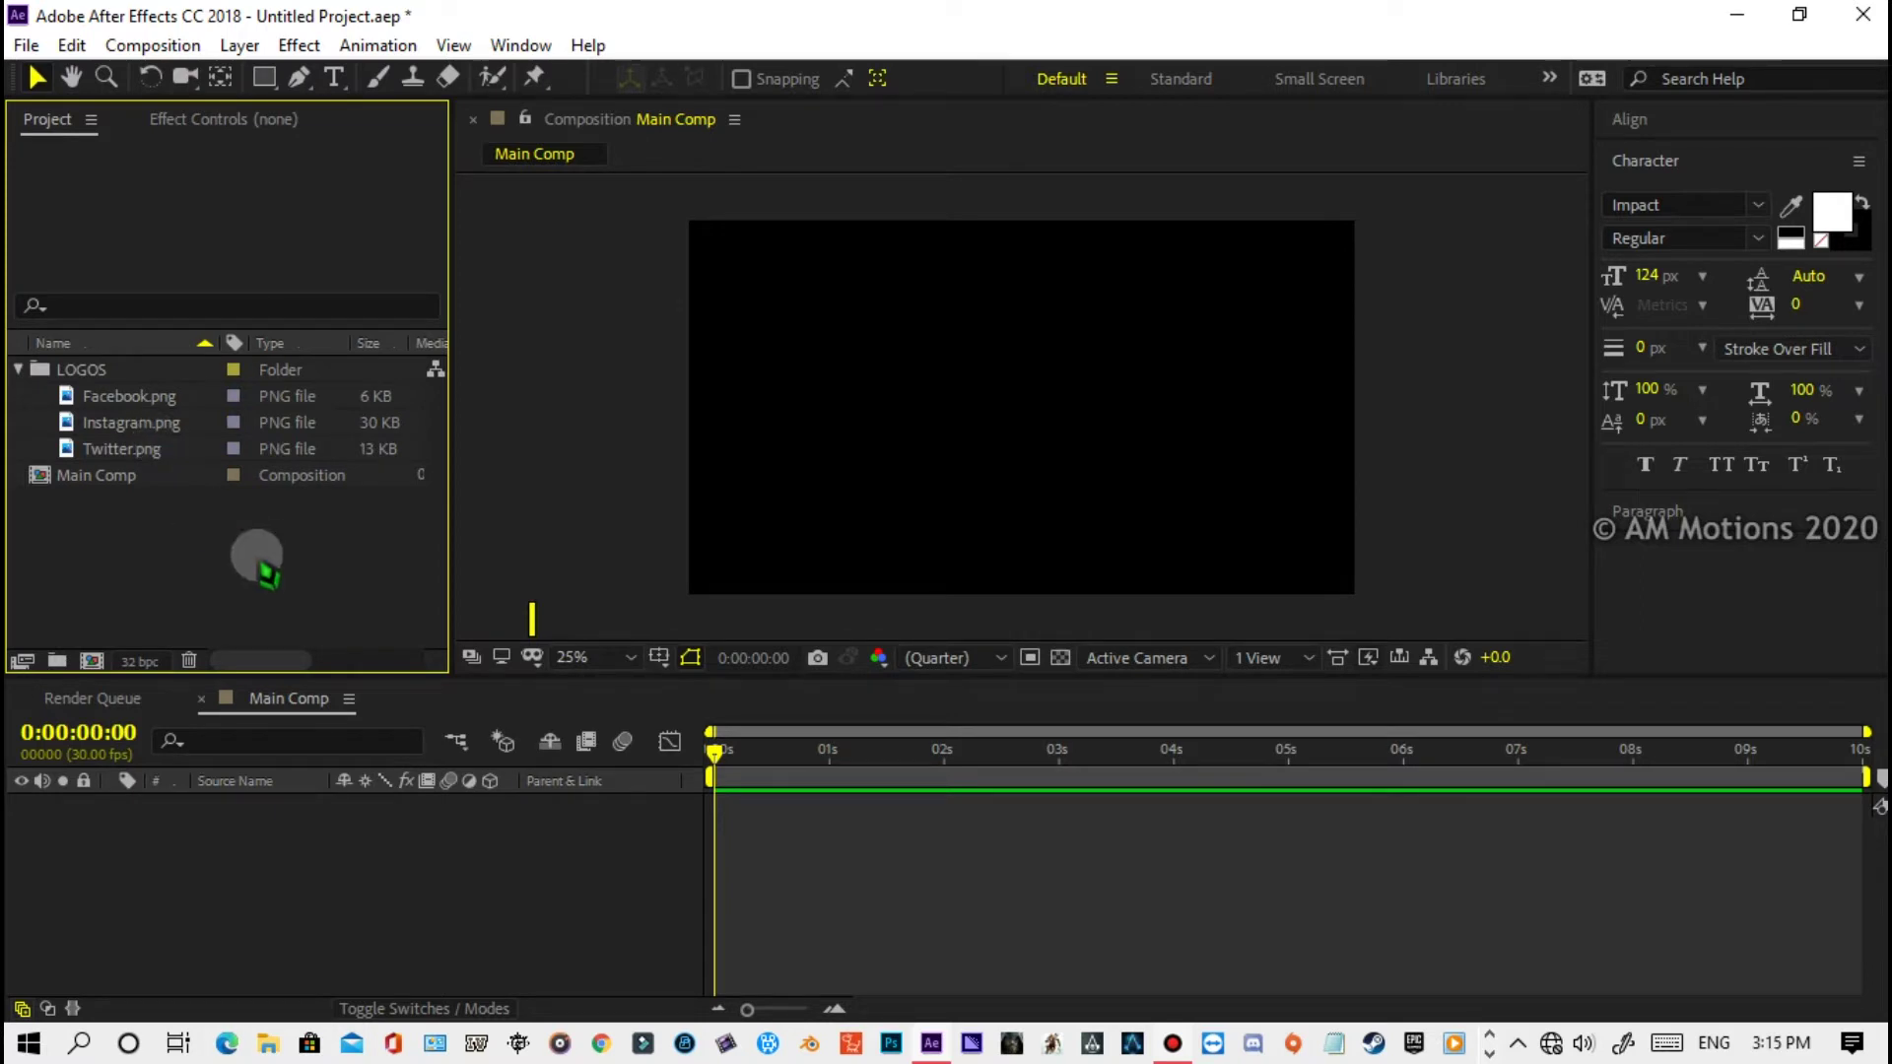
# Step: Create a new 512 x 512 composition named Logo Replace
pyautogui.click(155, 46)
pyautogui.click(190, 78)
pyautogui.write('Logo Replace')
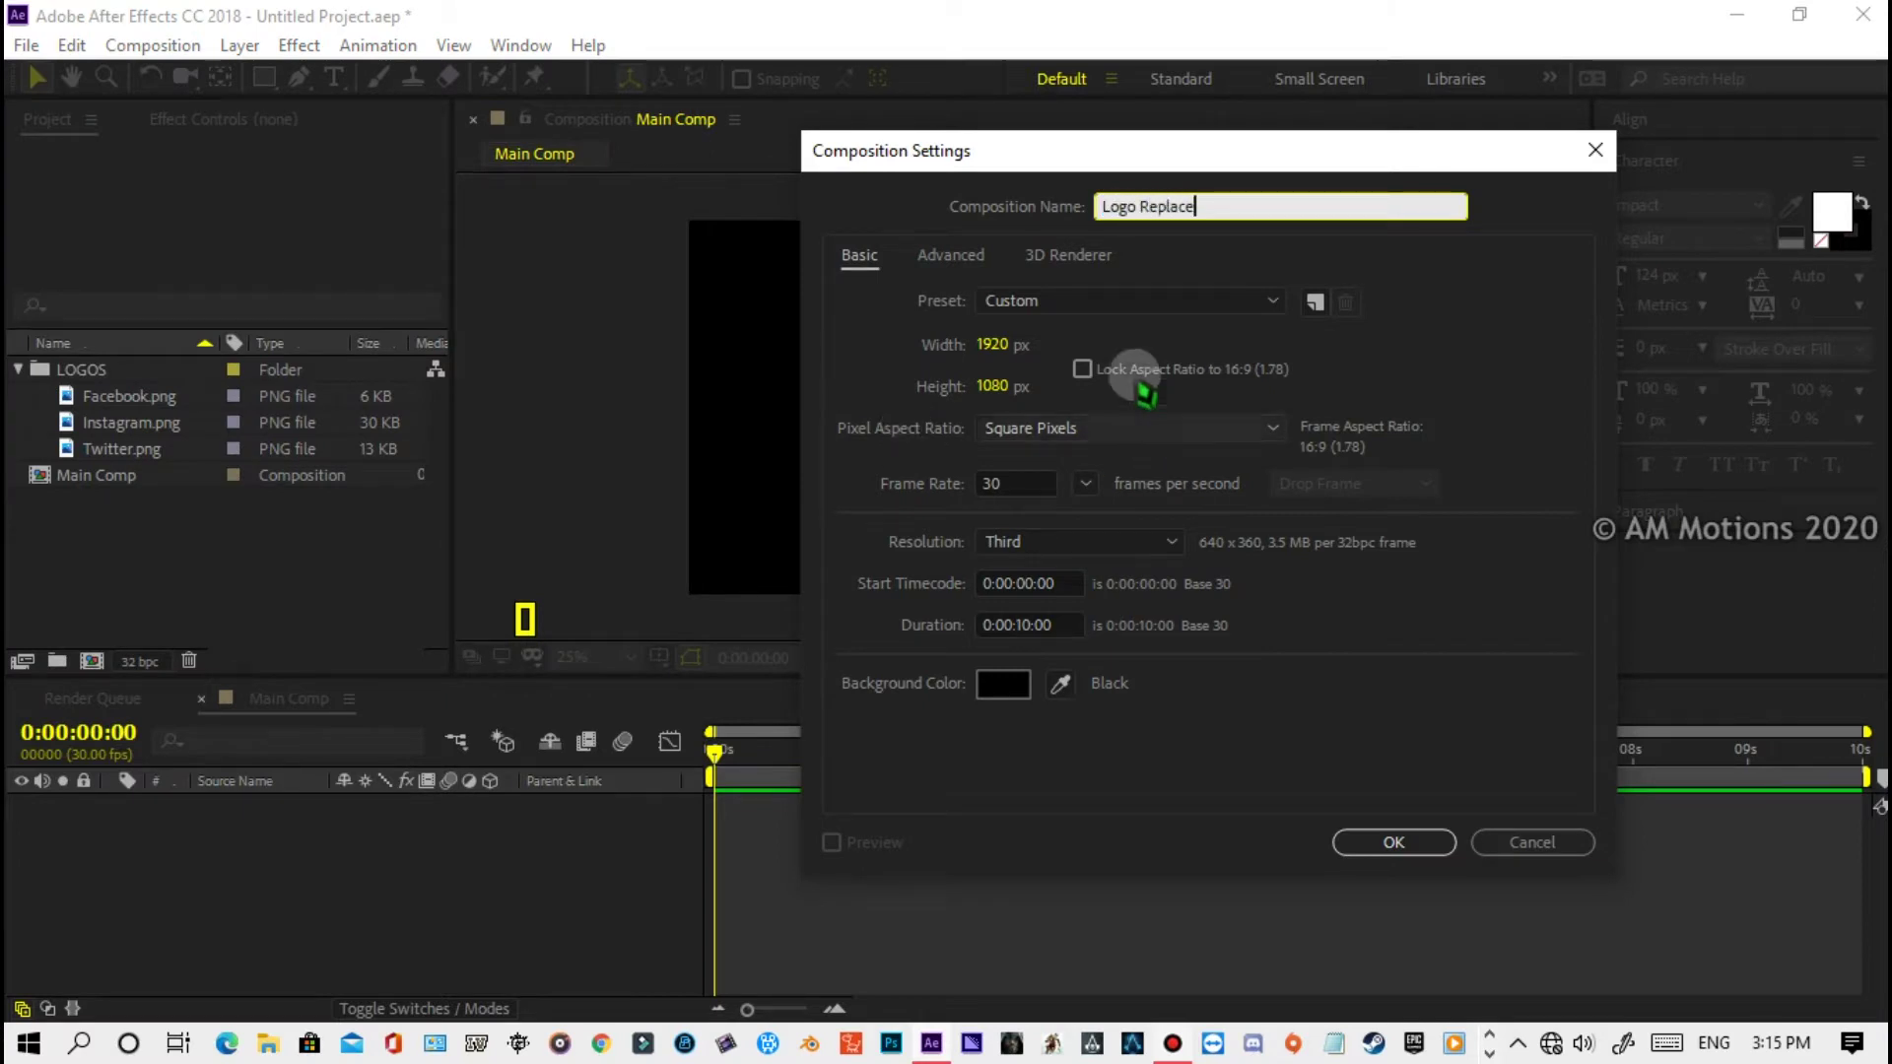
pyautogui.click(990, 344)
pyautogui.write('512')
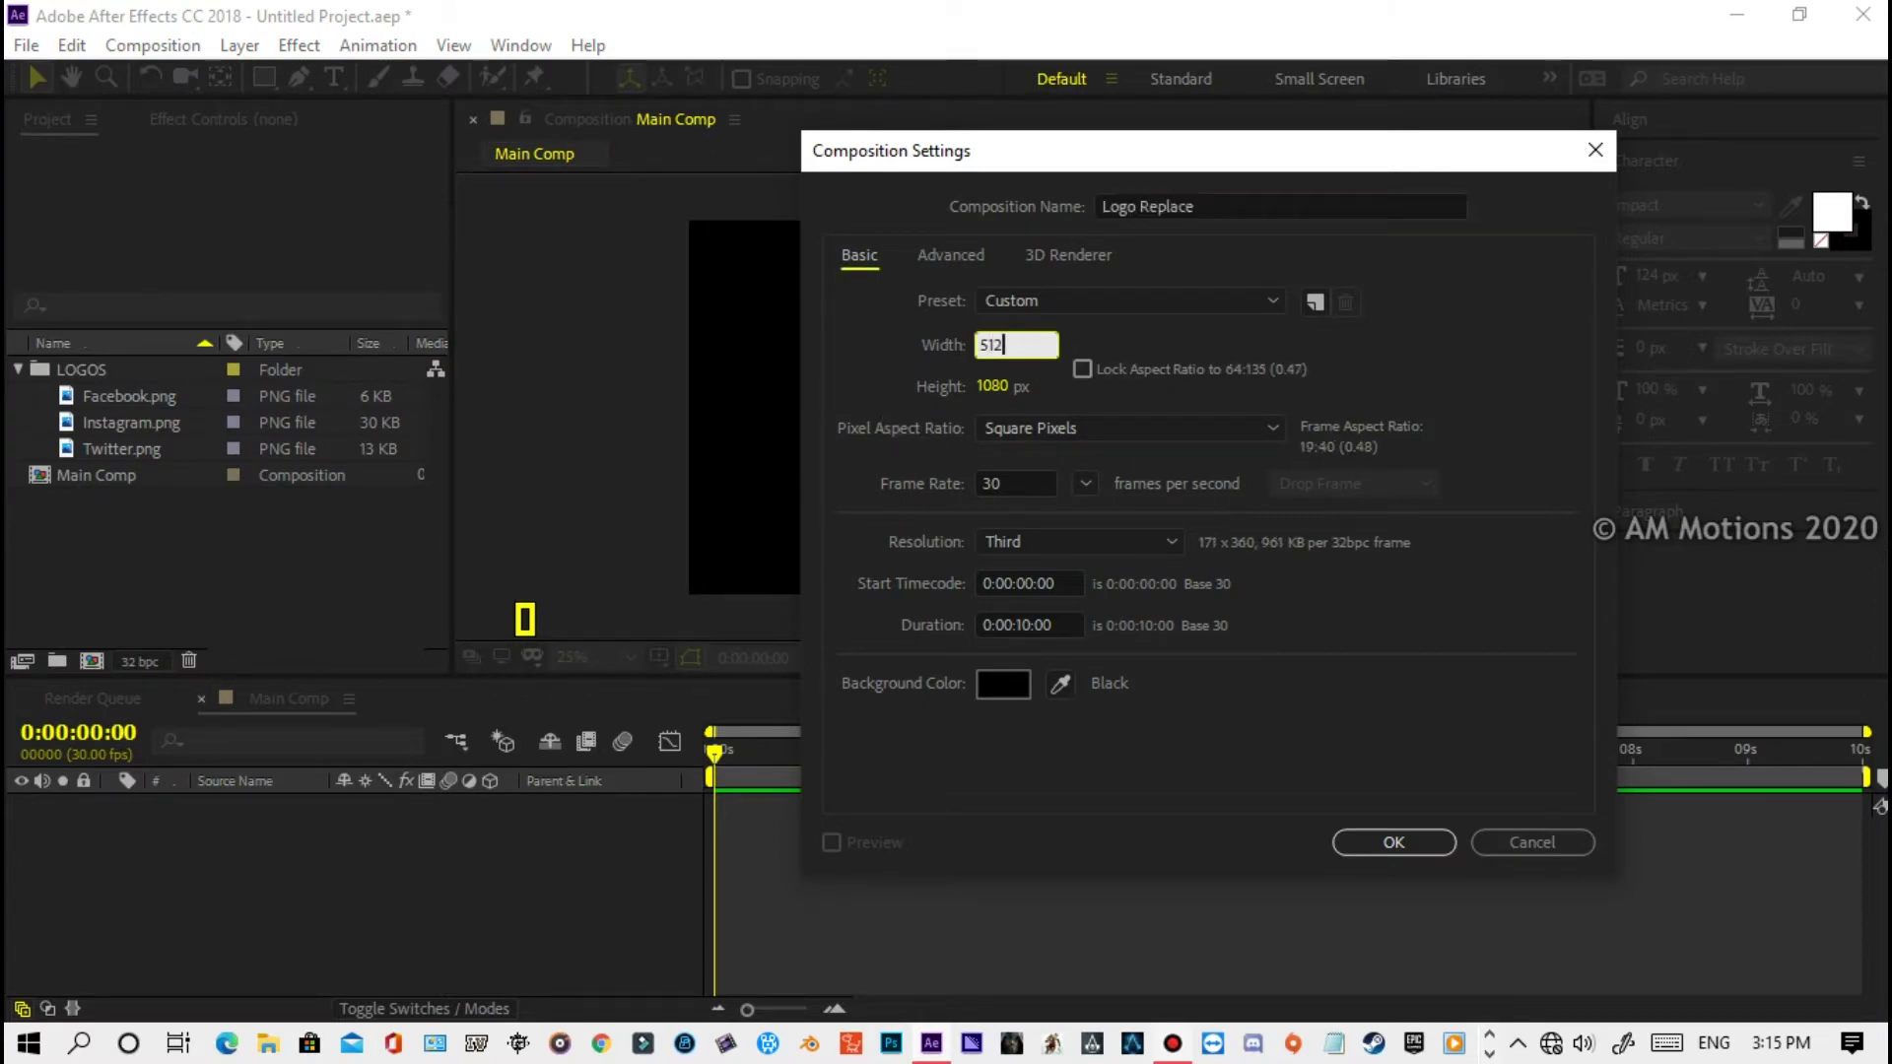
pyautogui.click(997, 385)
pyautogui.write('512')
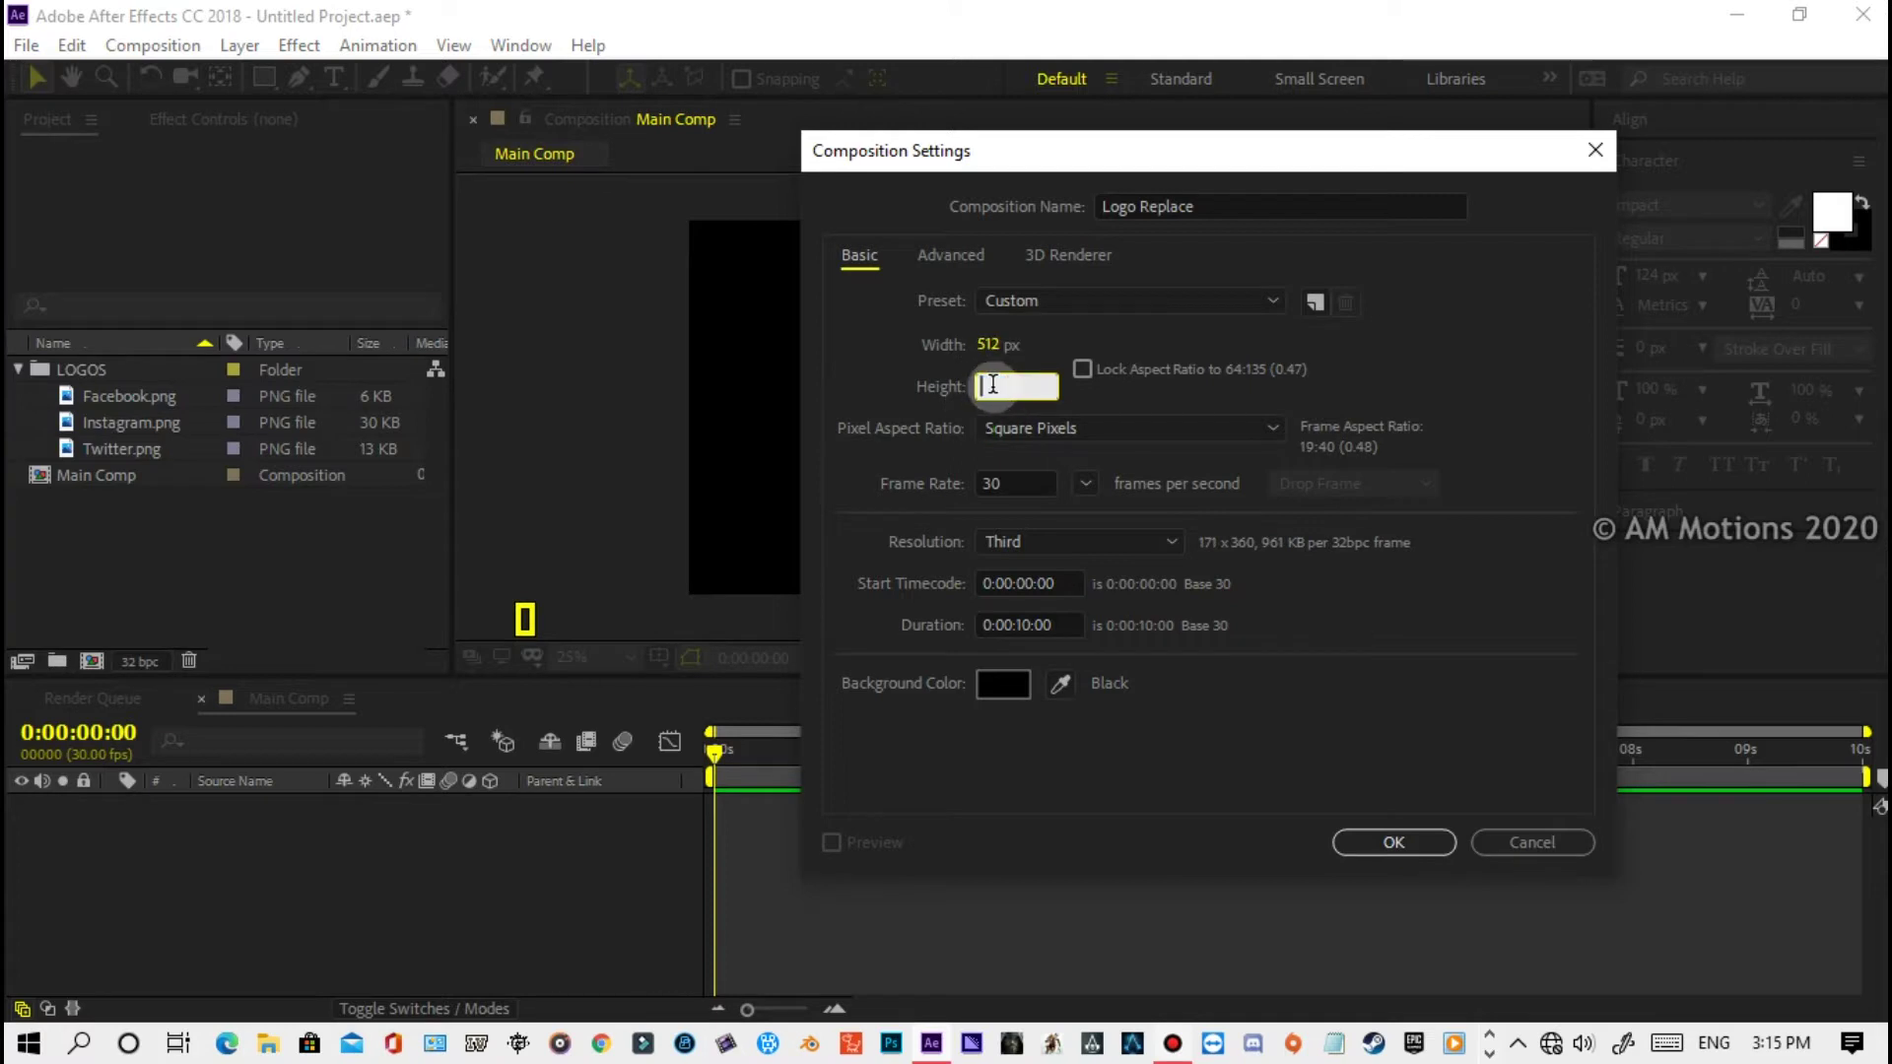
pyautogui.click(1350, 841)
# Step: Fit the viewer, add Facebook.png as a layer, and return to Main Comp
pyautogui.click(625, 659)
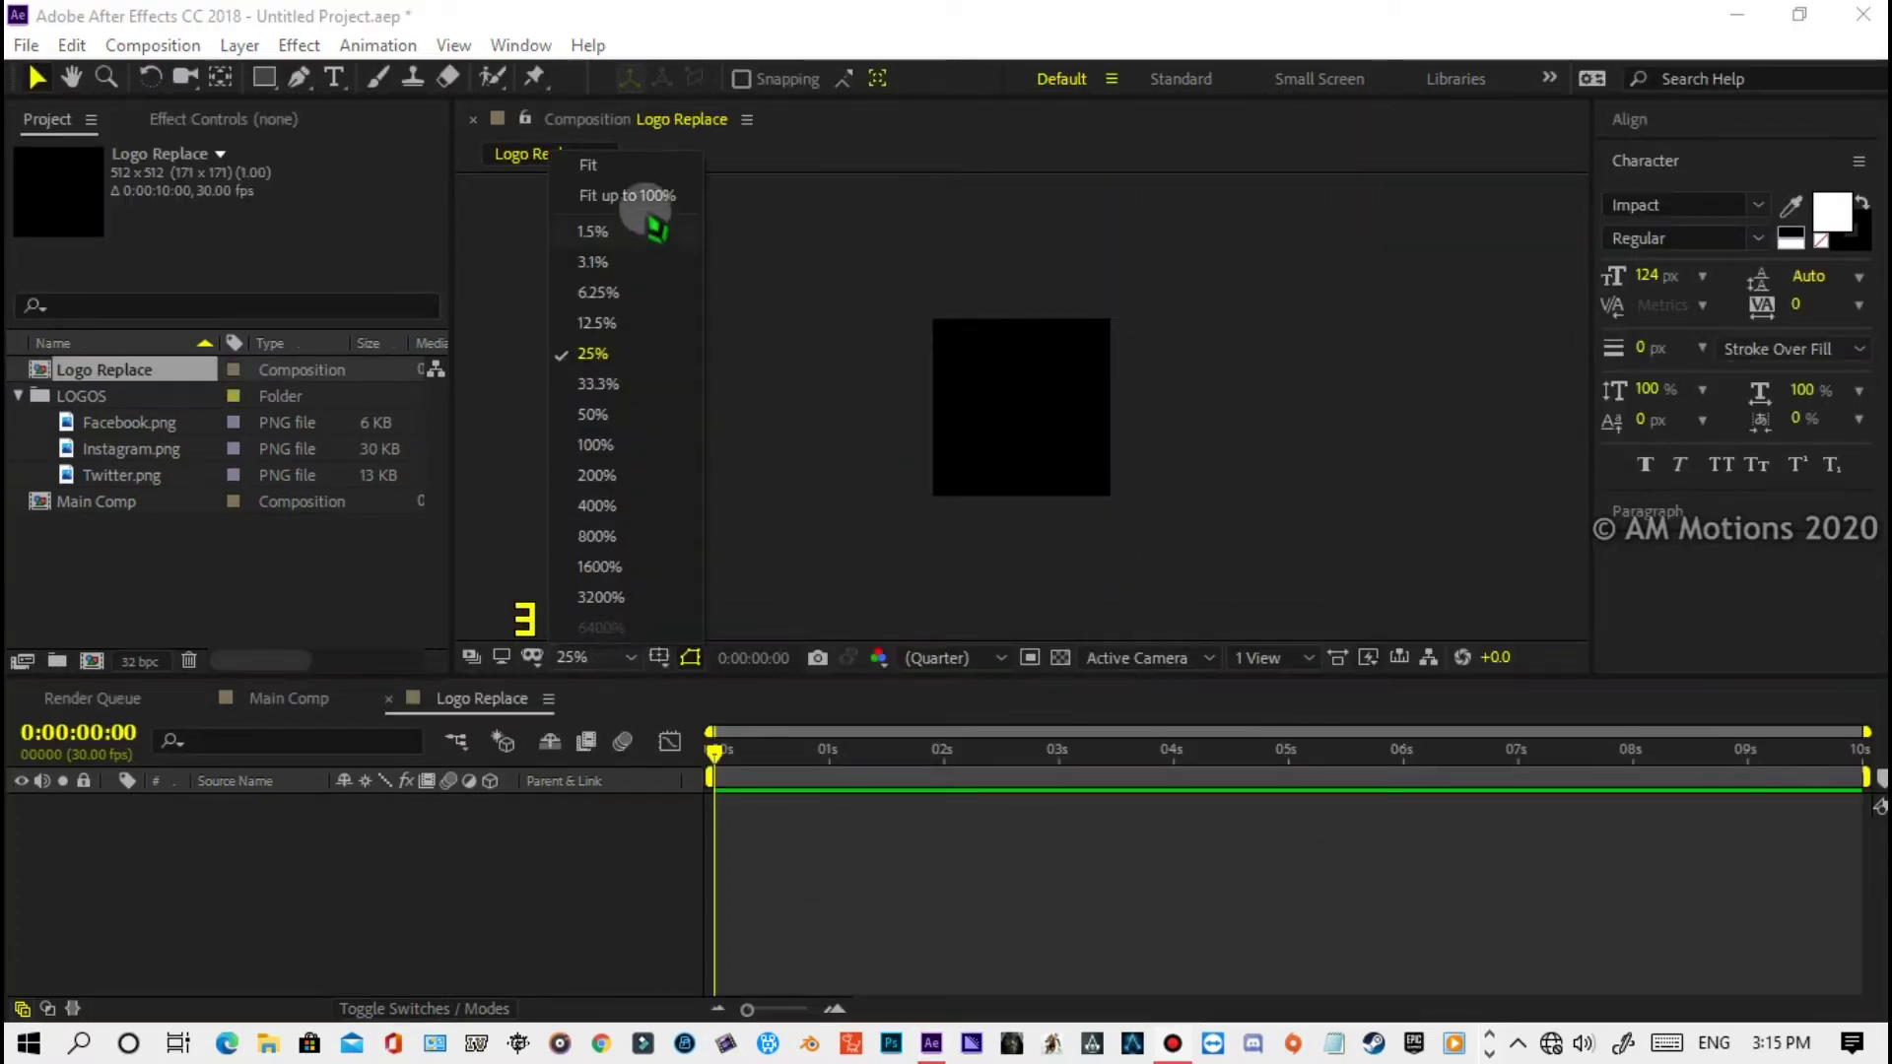
pyautogui.click(626, 179)
pyautogui.moveTo(148, 424); pyautogui.dragTo(275, 863)
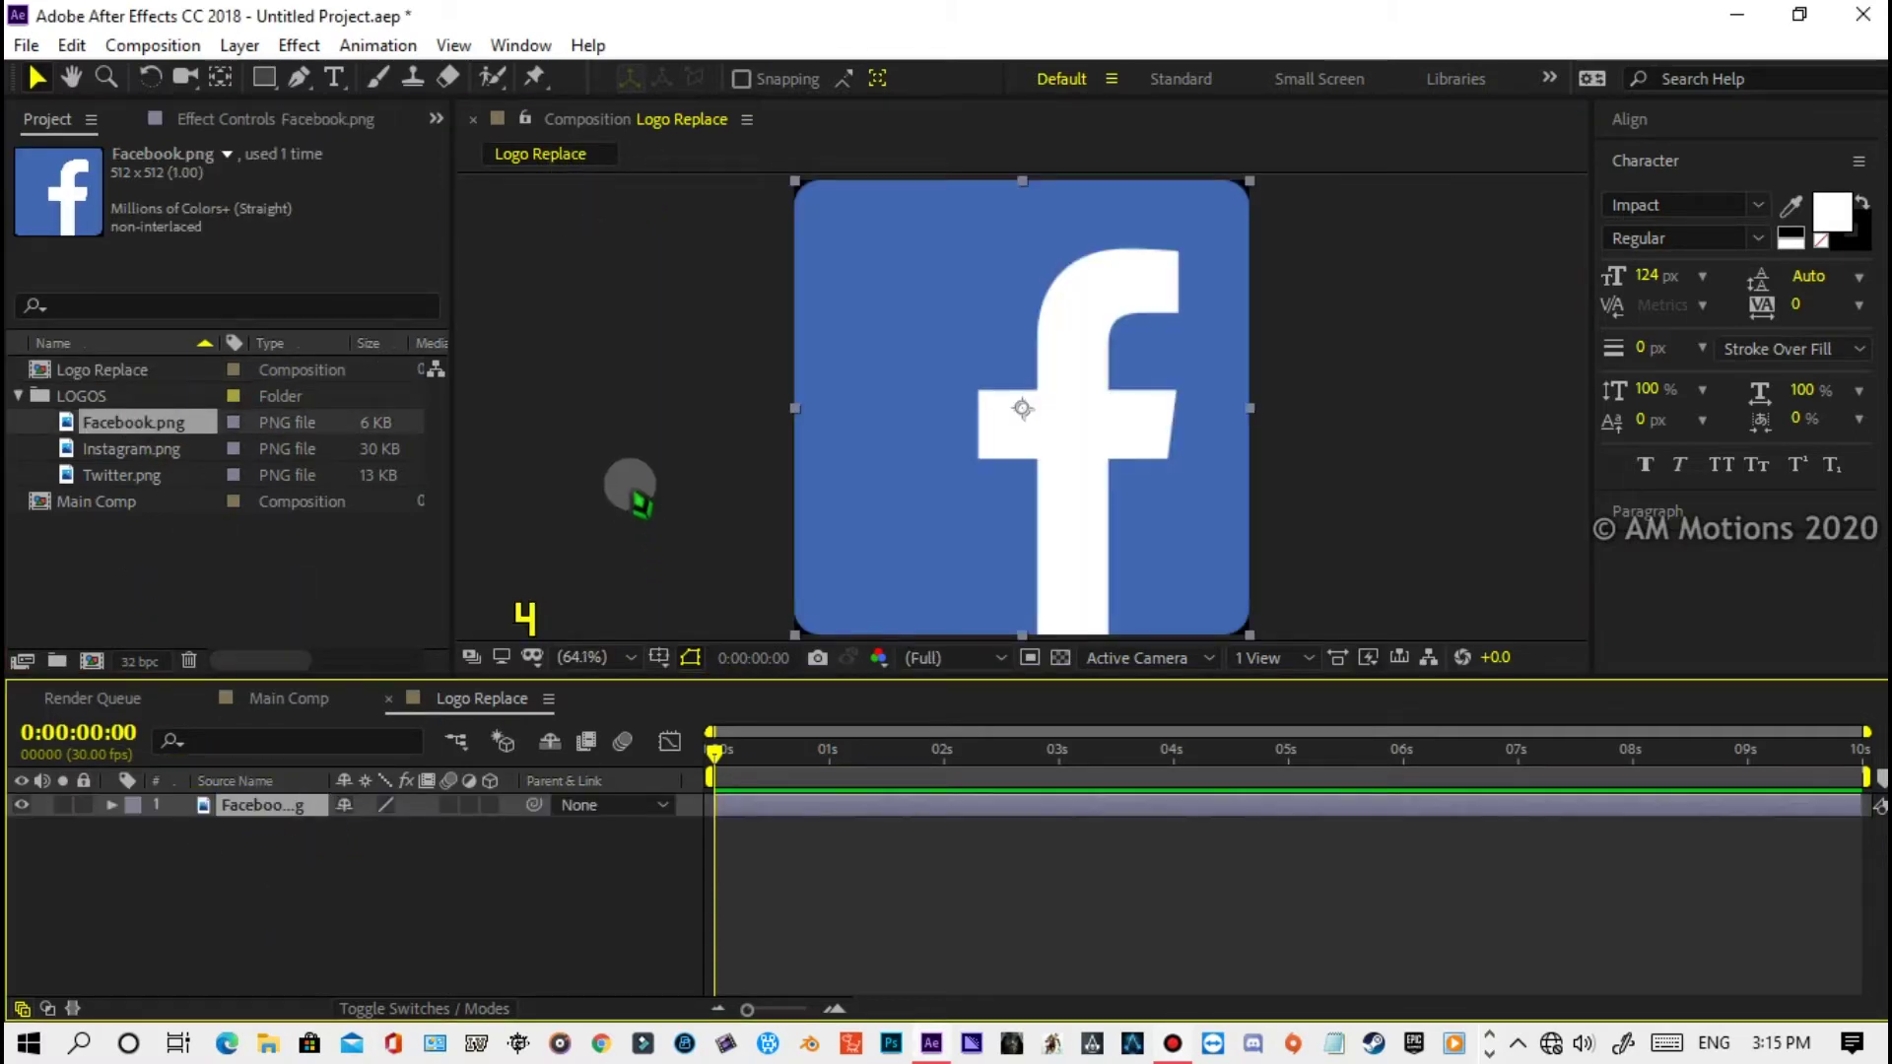
pyautogui.click(292, 700)
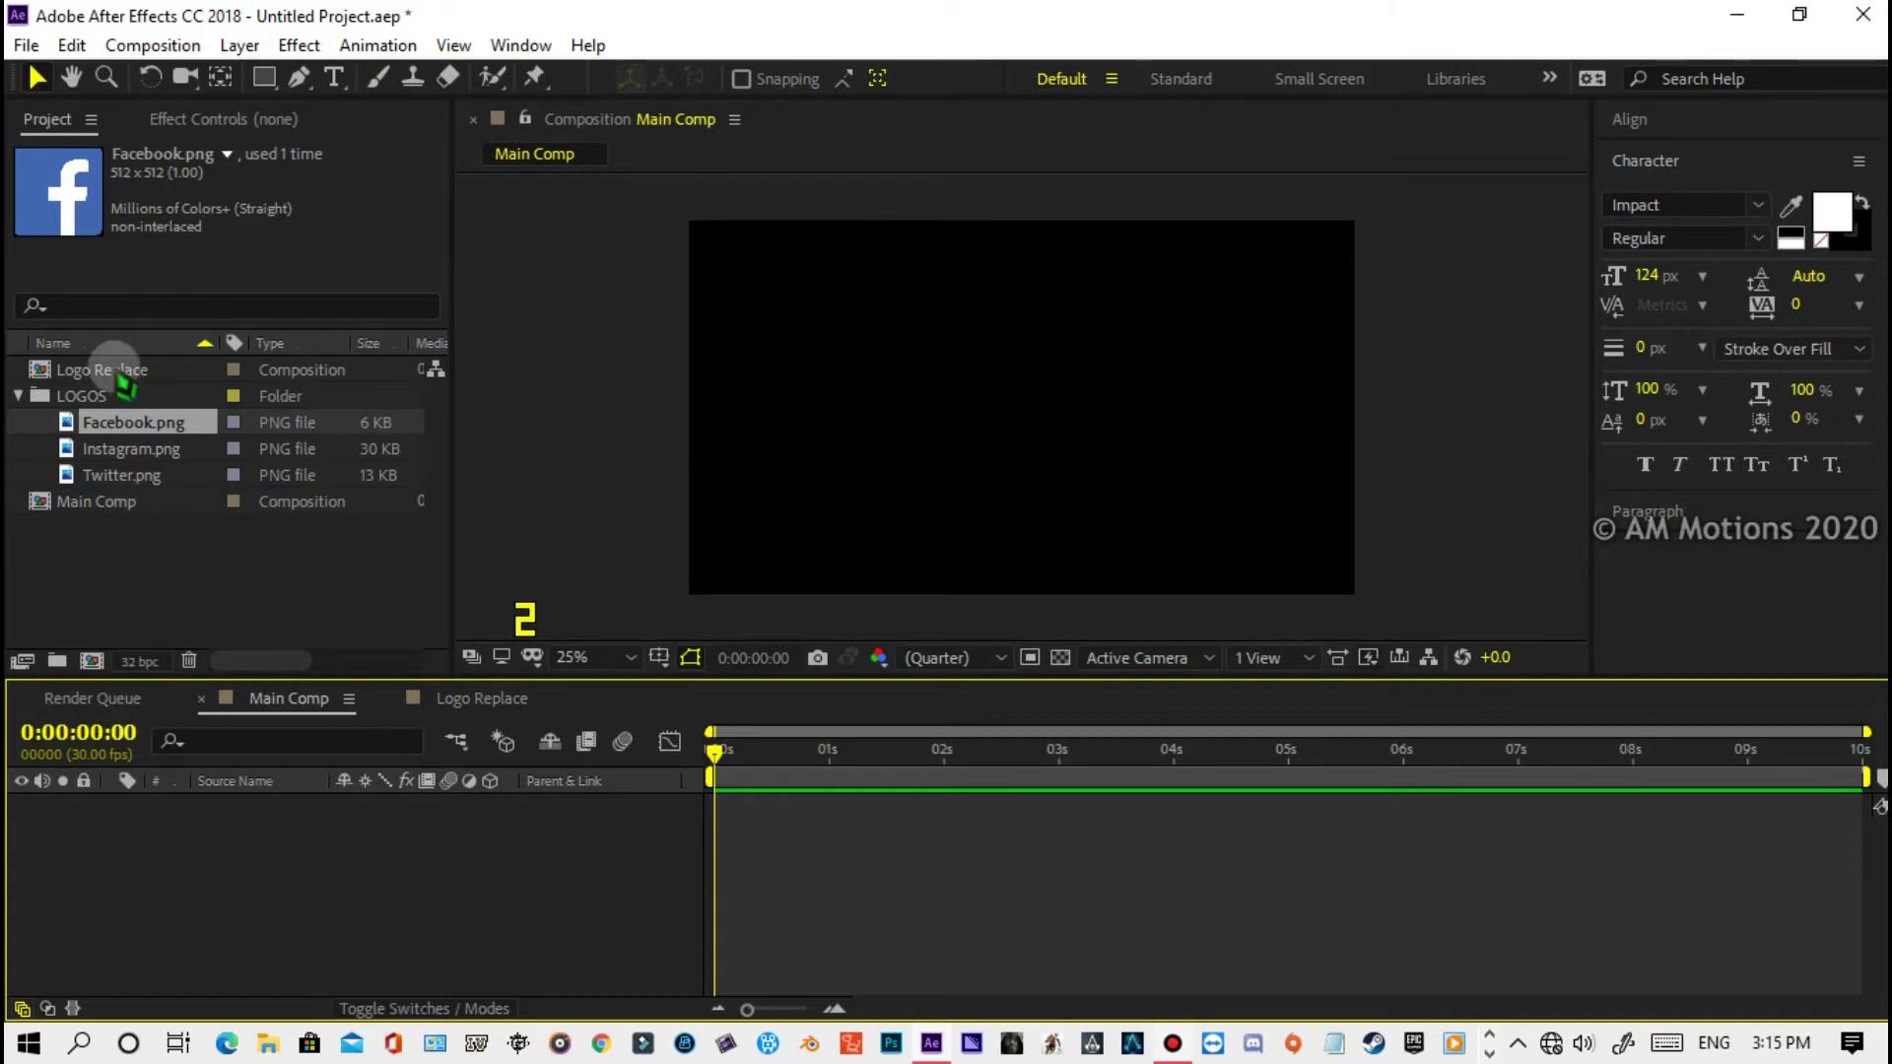
# Step: Add Logo Replace to Main Comp, scale it to 48%, and place it left of centre
pyautogui.moveTo(123, 382); pyautogui.dragTo(253, 835)
pyautogui.press('s')
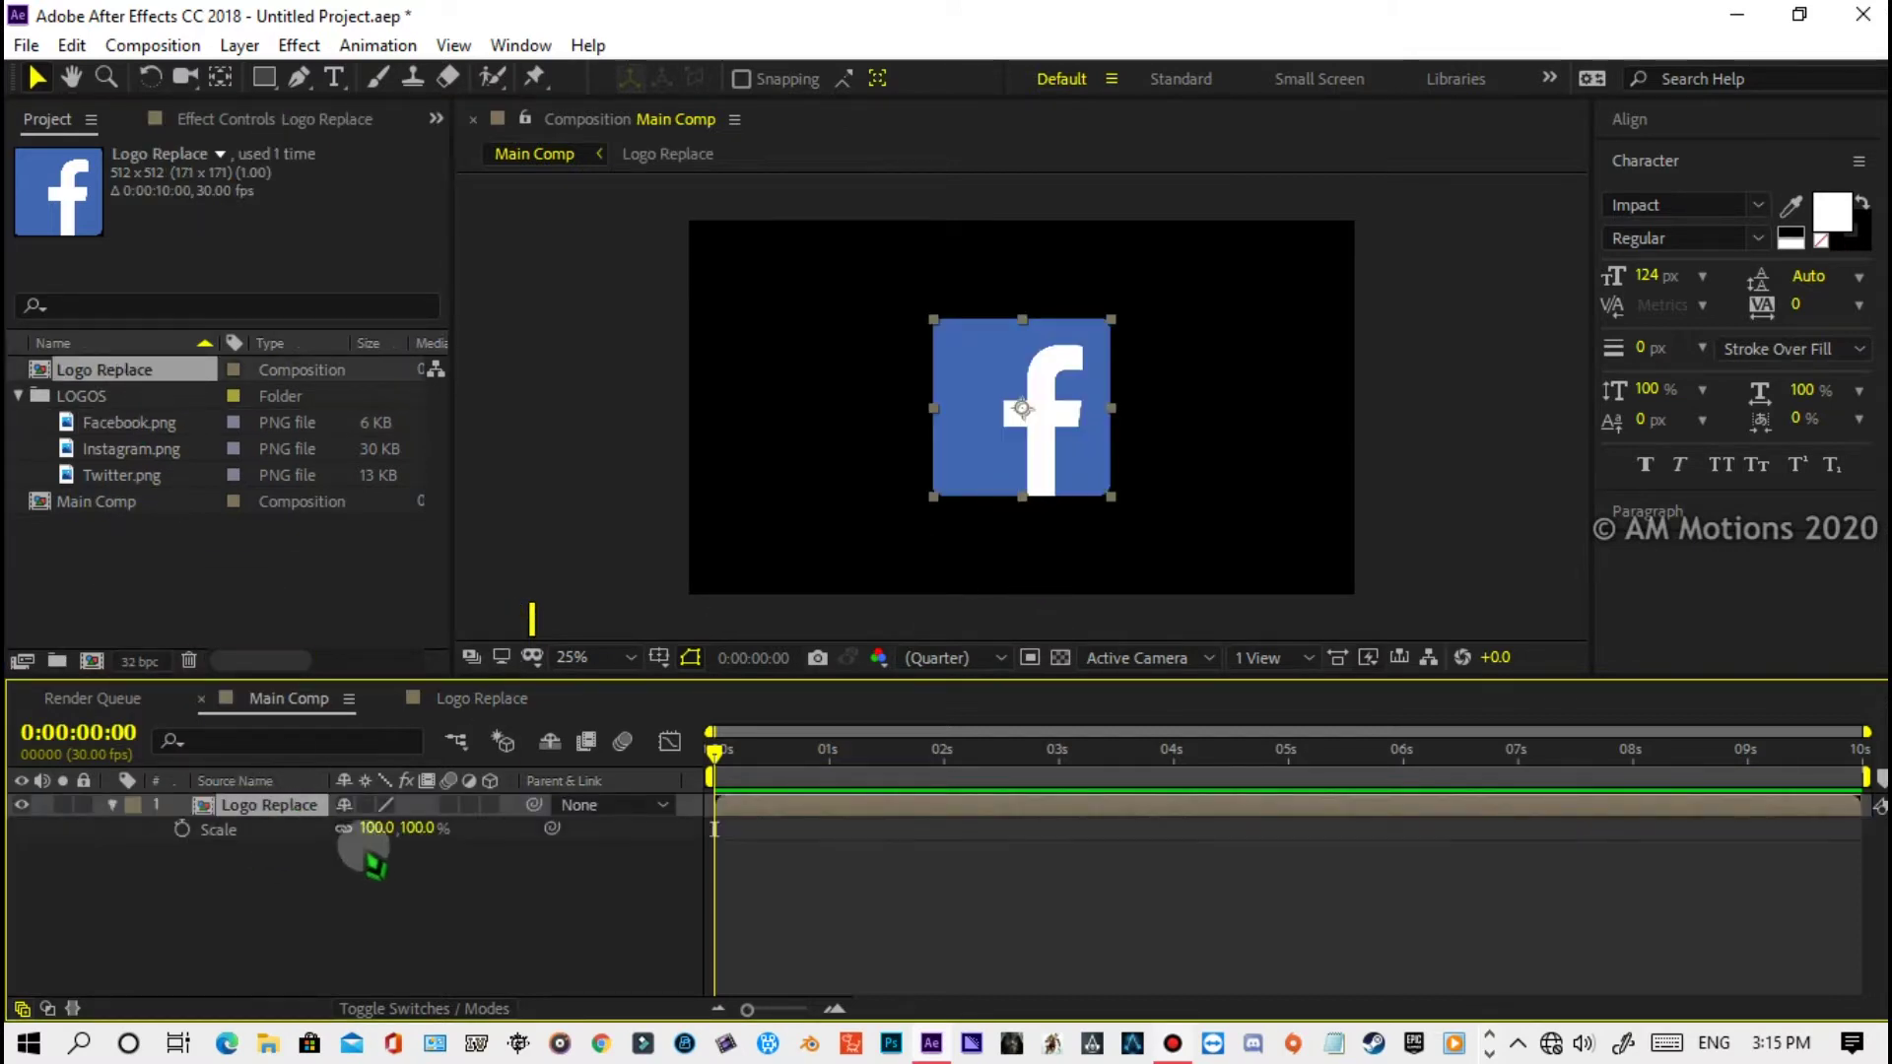
pyautogui.moveTo(374, 865); pyautogui.dragTo(310, 865)
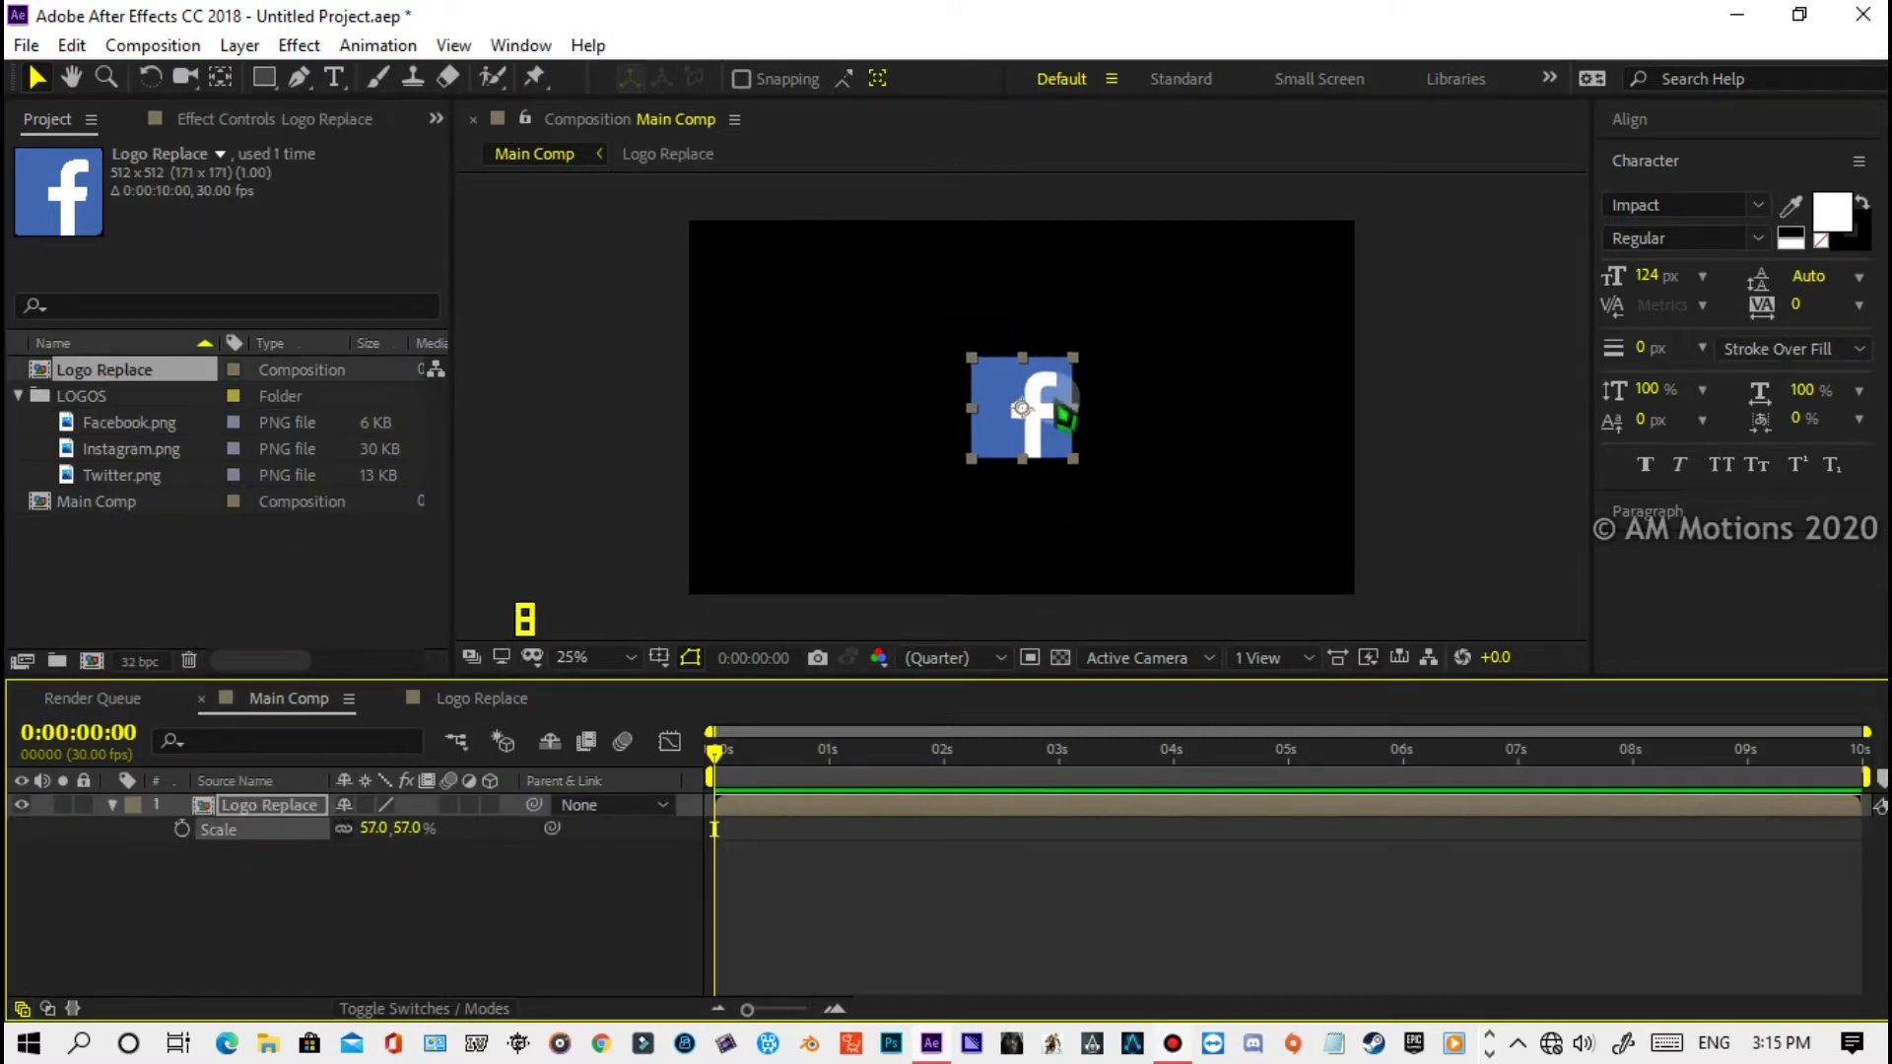
pyautogui.moveTo(1043, 456); pyautogui.dragTo(830, 445)
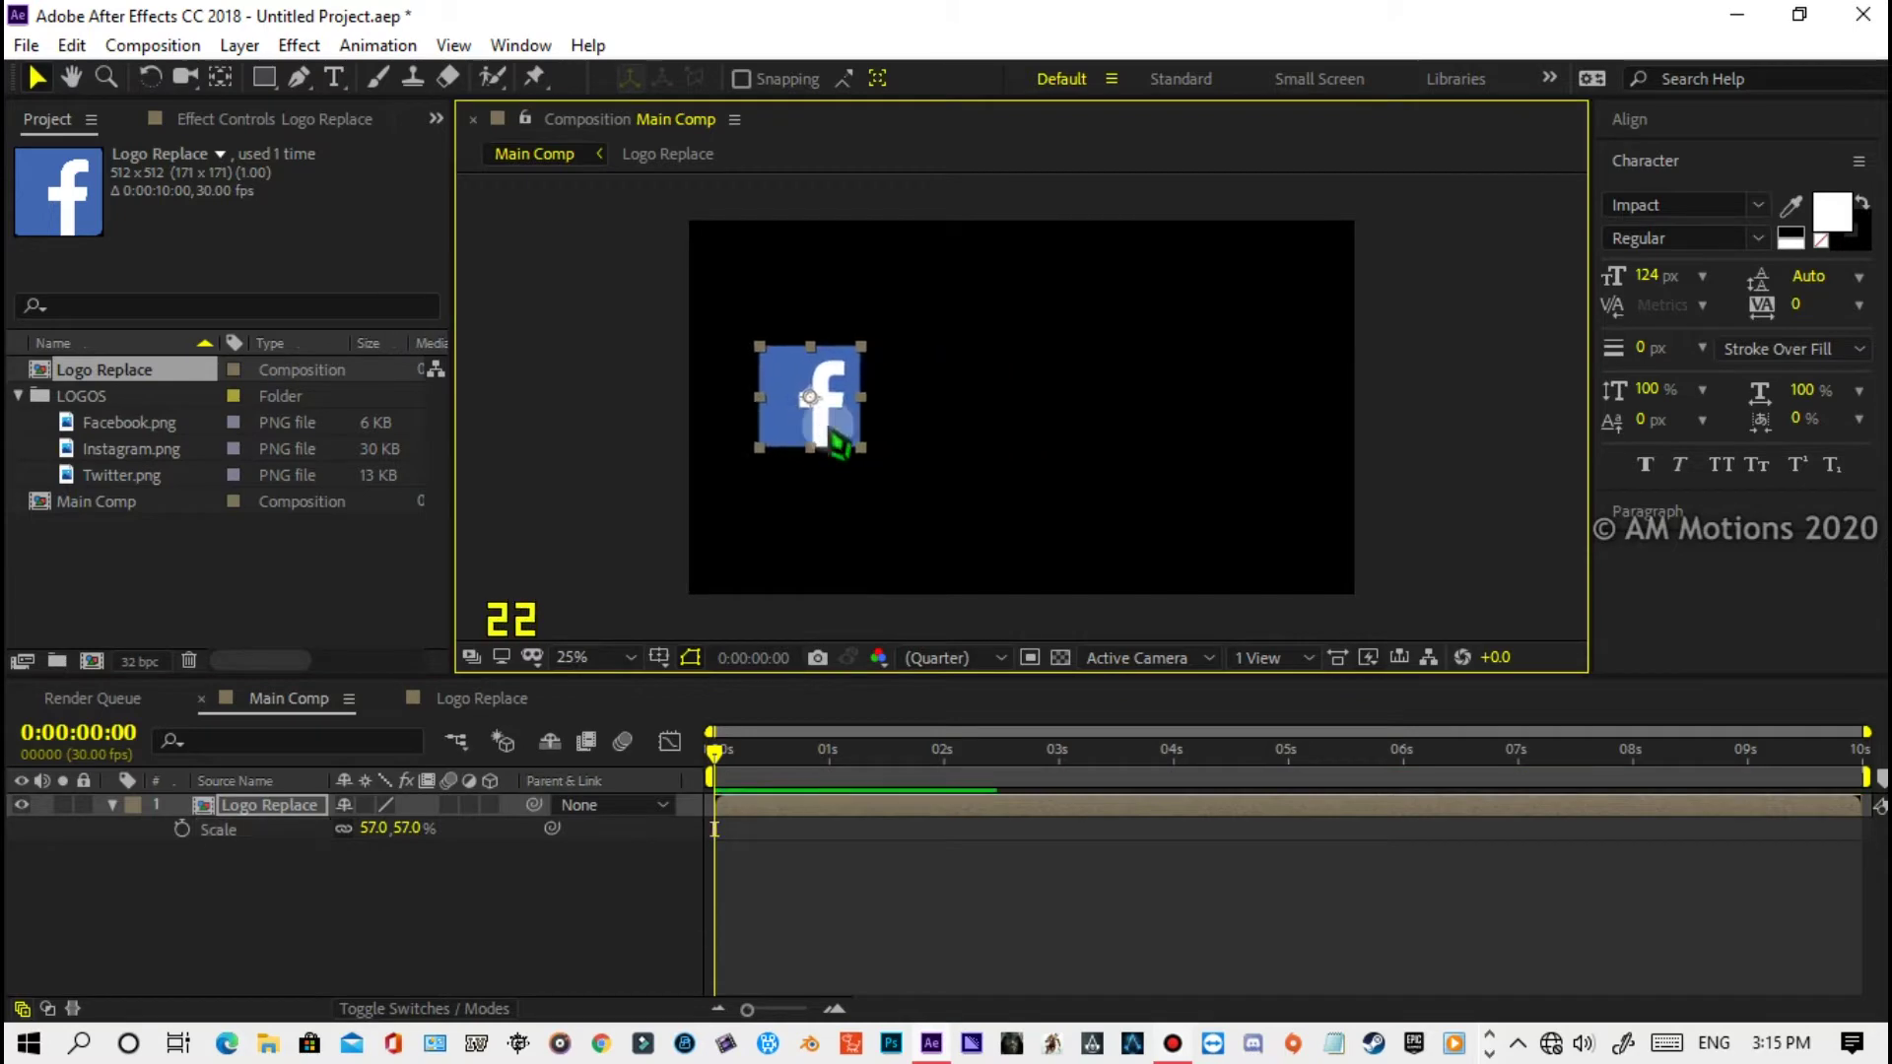
pyautogui.moveTo(374, 827); pyautogui.dragTo(360, 828)
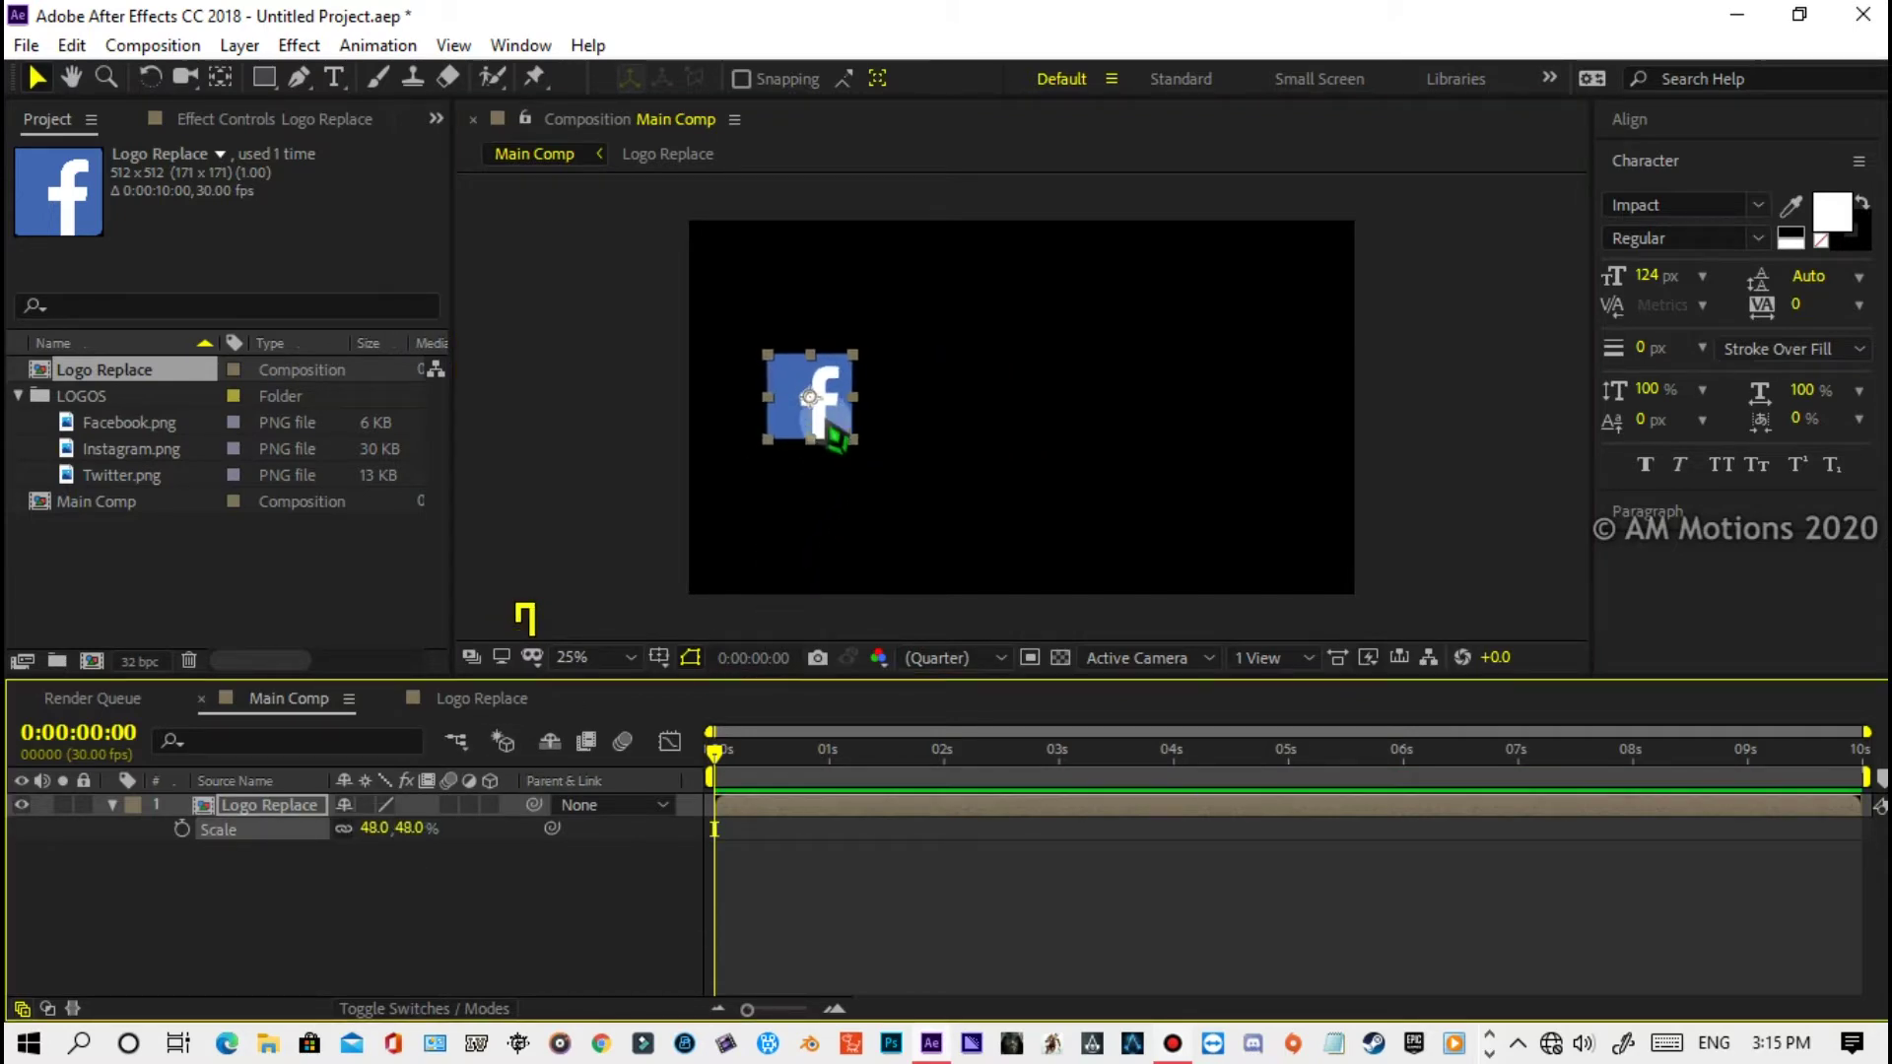
pyautogui.moveTo(832, 435); pyautogui.dragTo(844, 445)
pyautogui.click(633, 448)
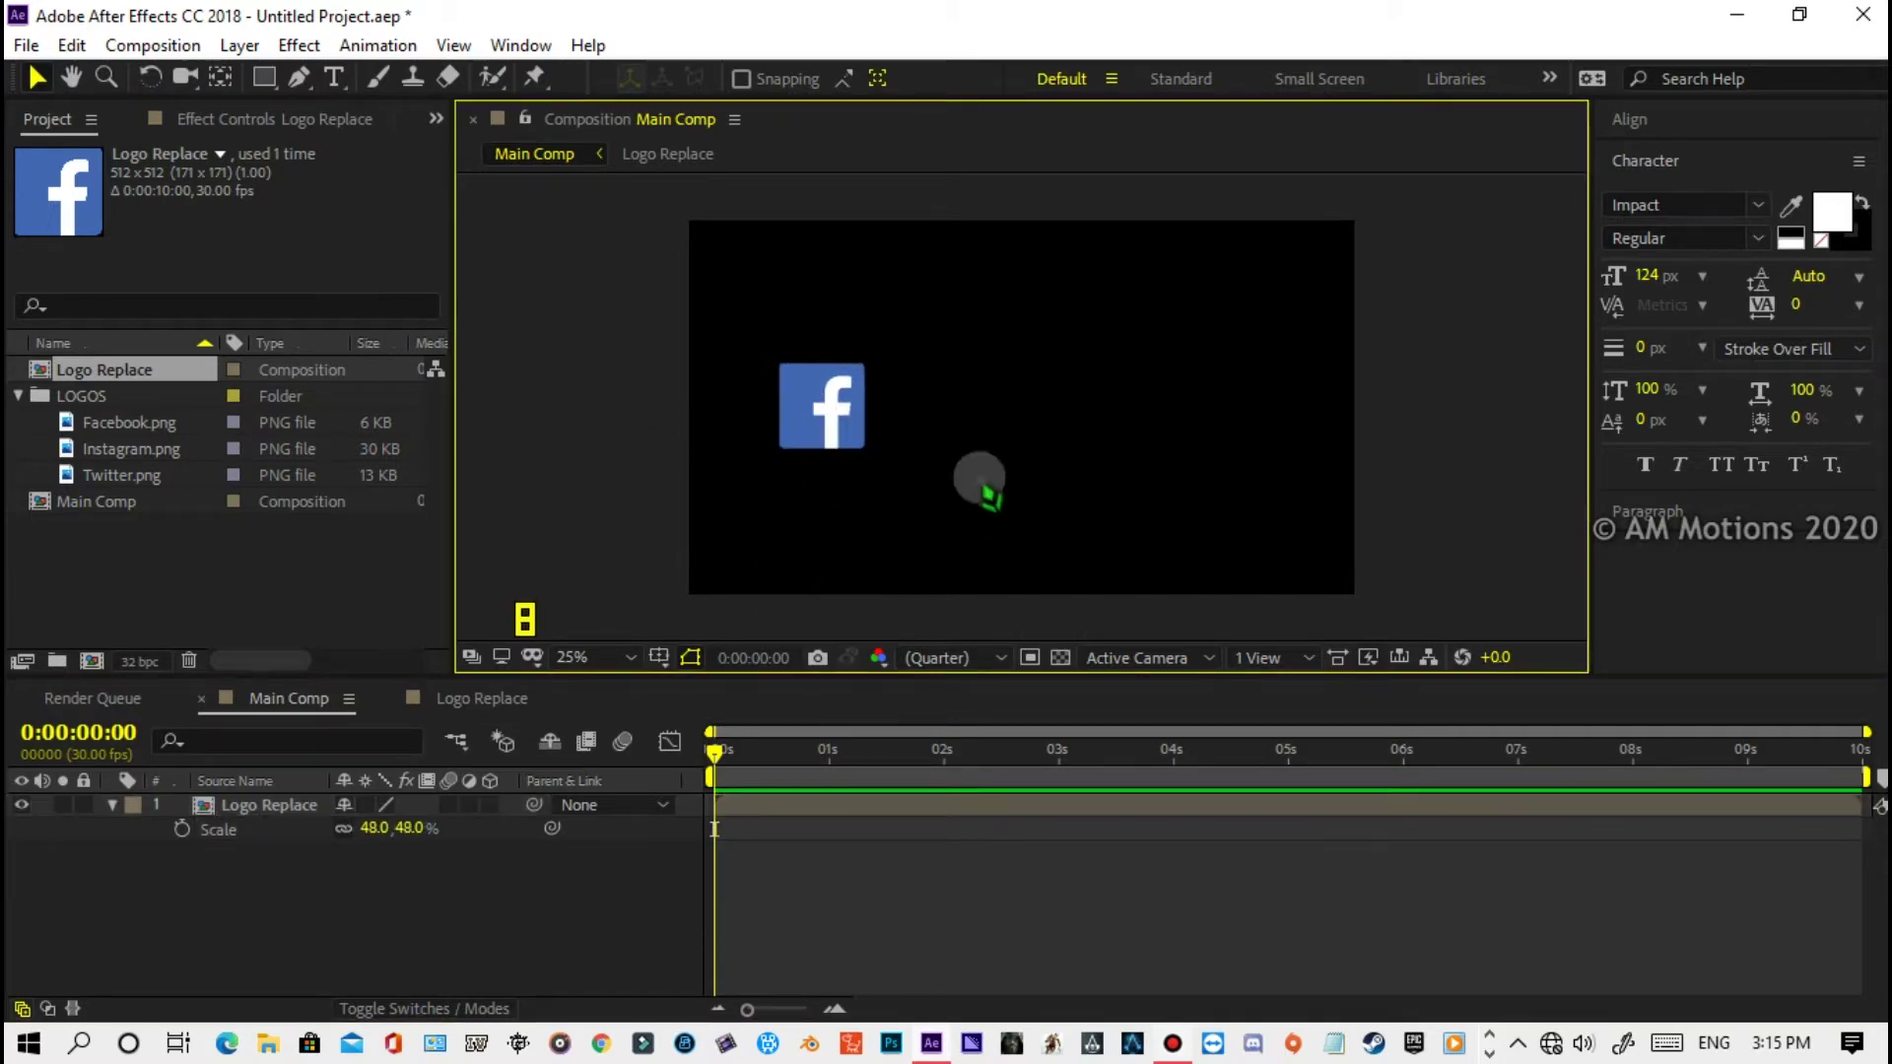
pyautogui.click(111, 805)
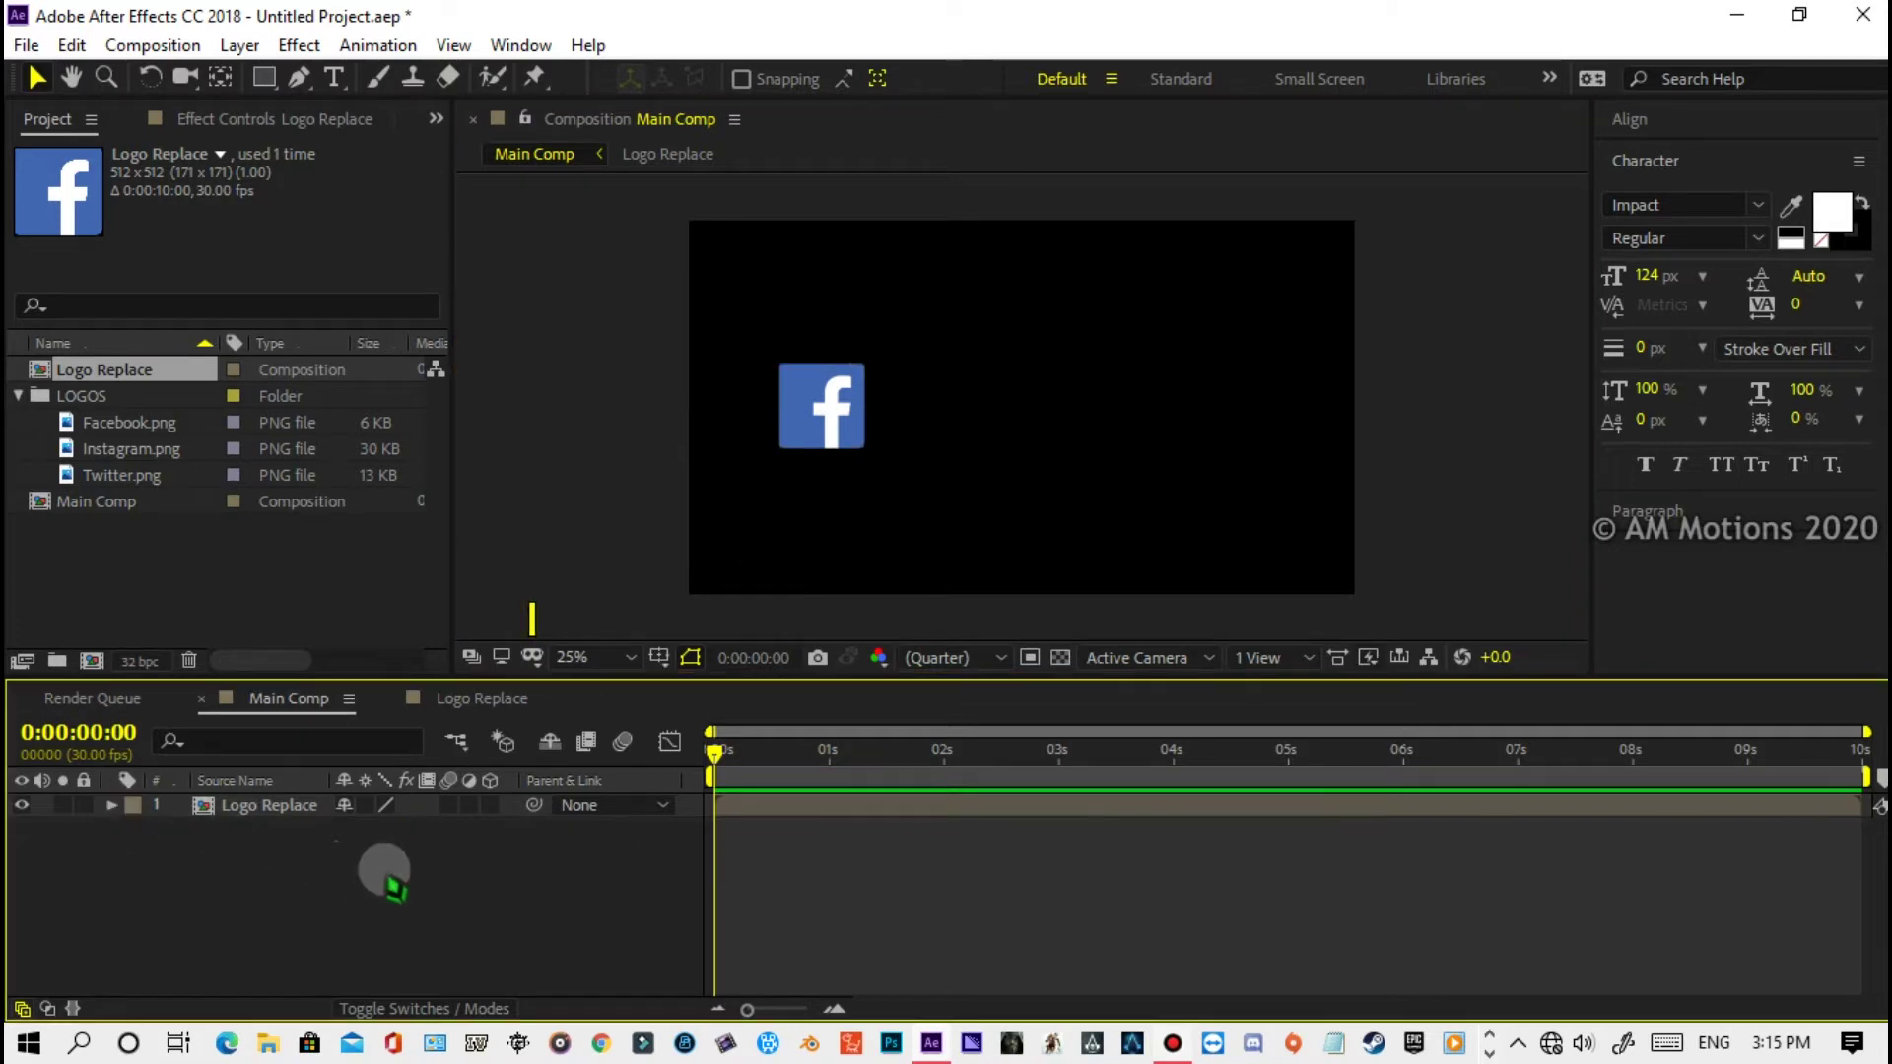
pyautogui.press('.')
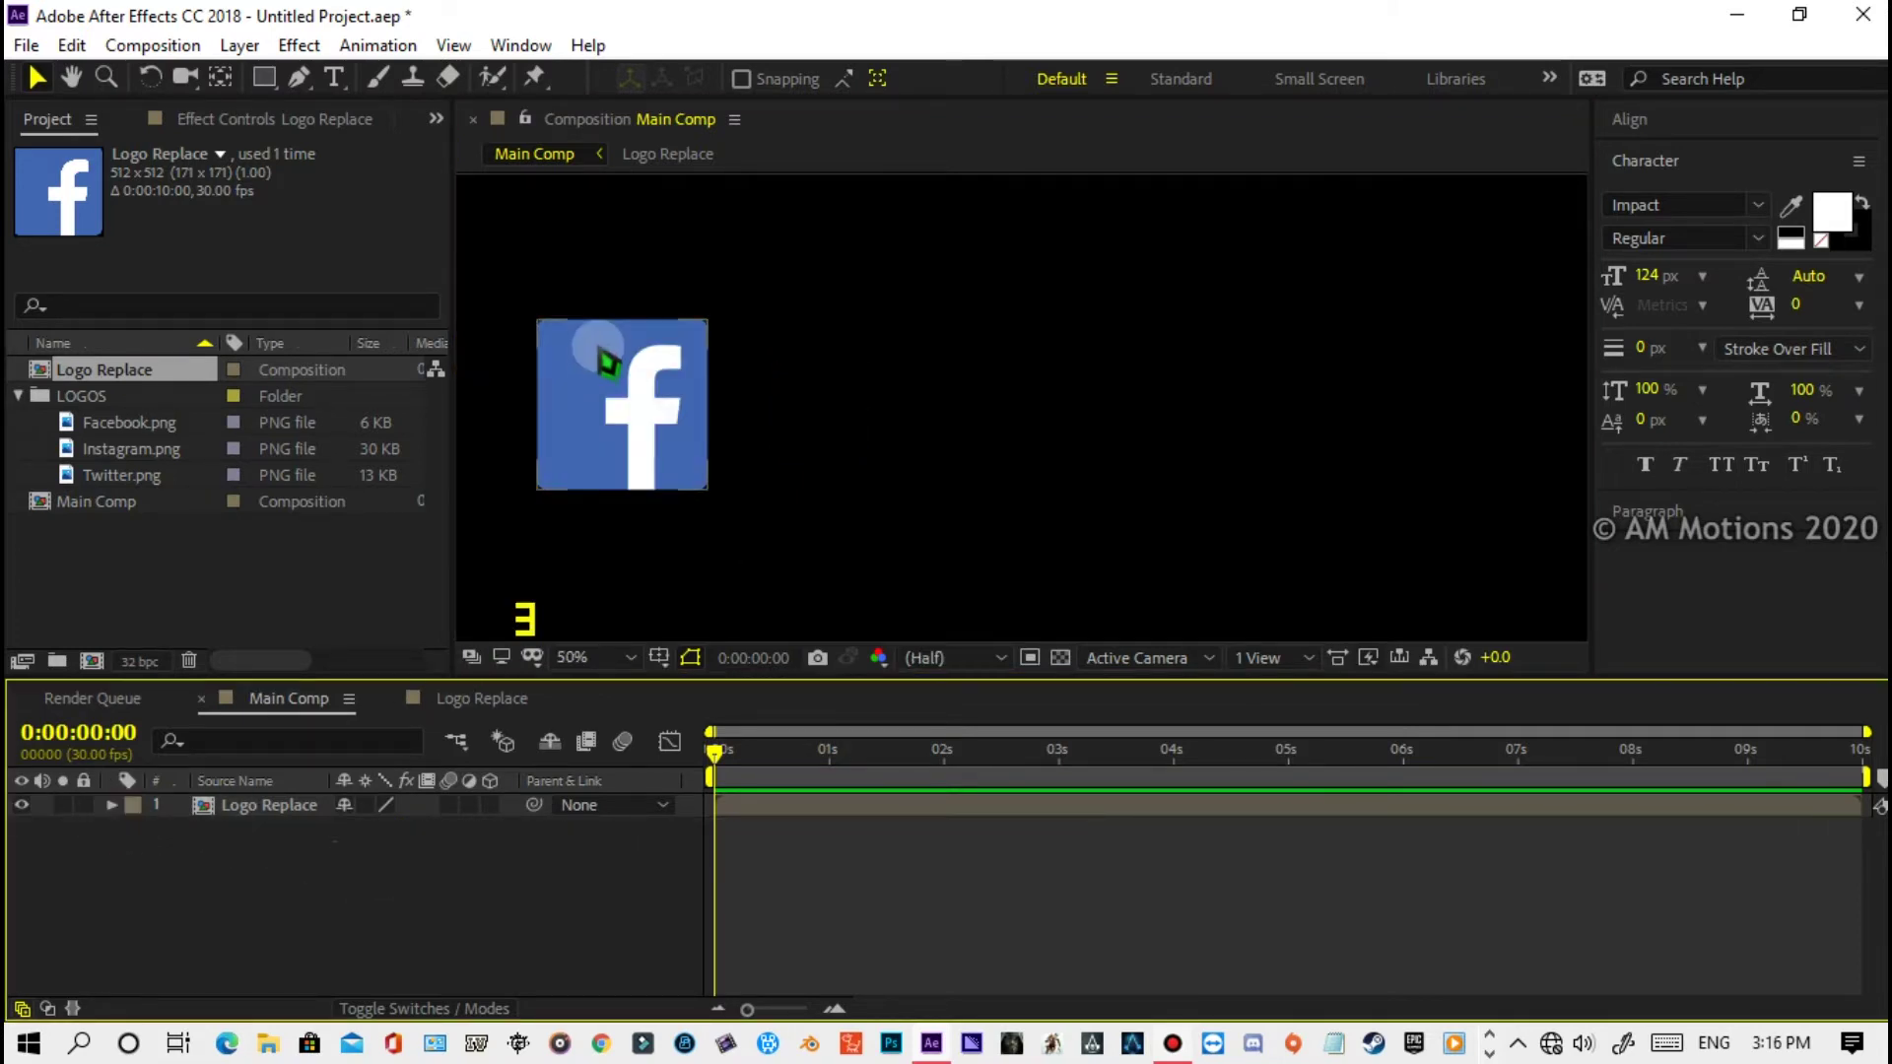
# Step: Set the rectangle fill to Facebook blue 4267B2 sampled from the logo
pyautogui.click(266, 78)
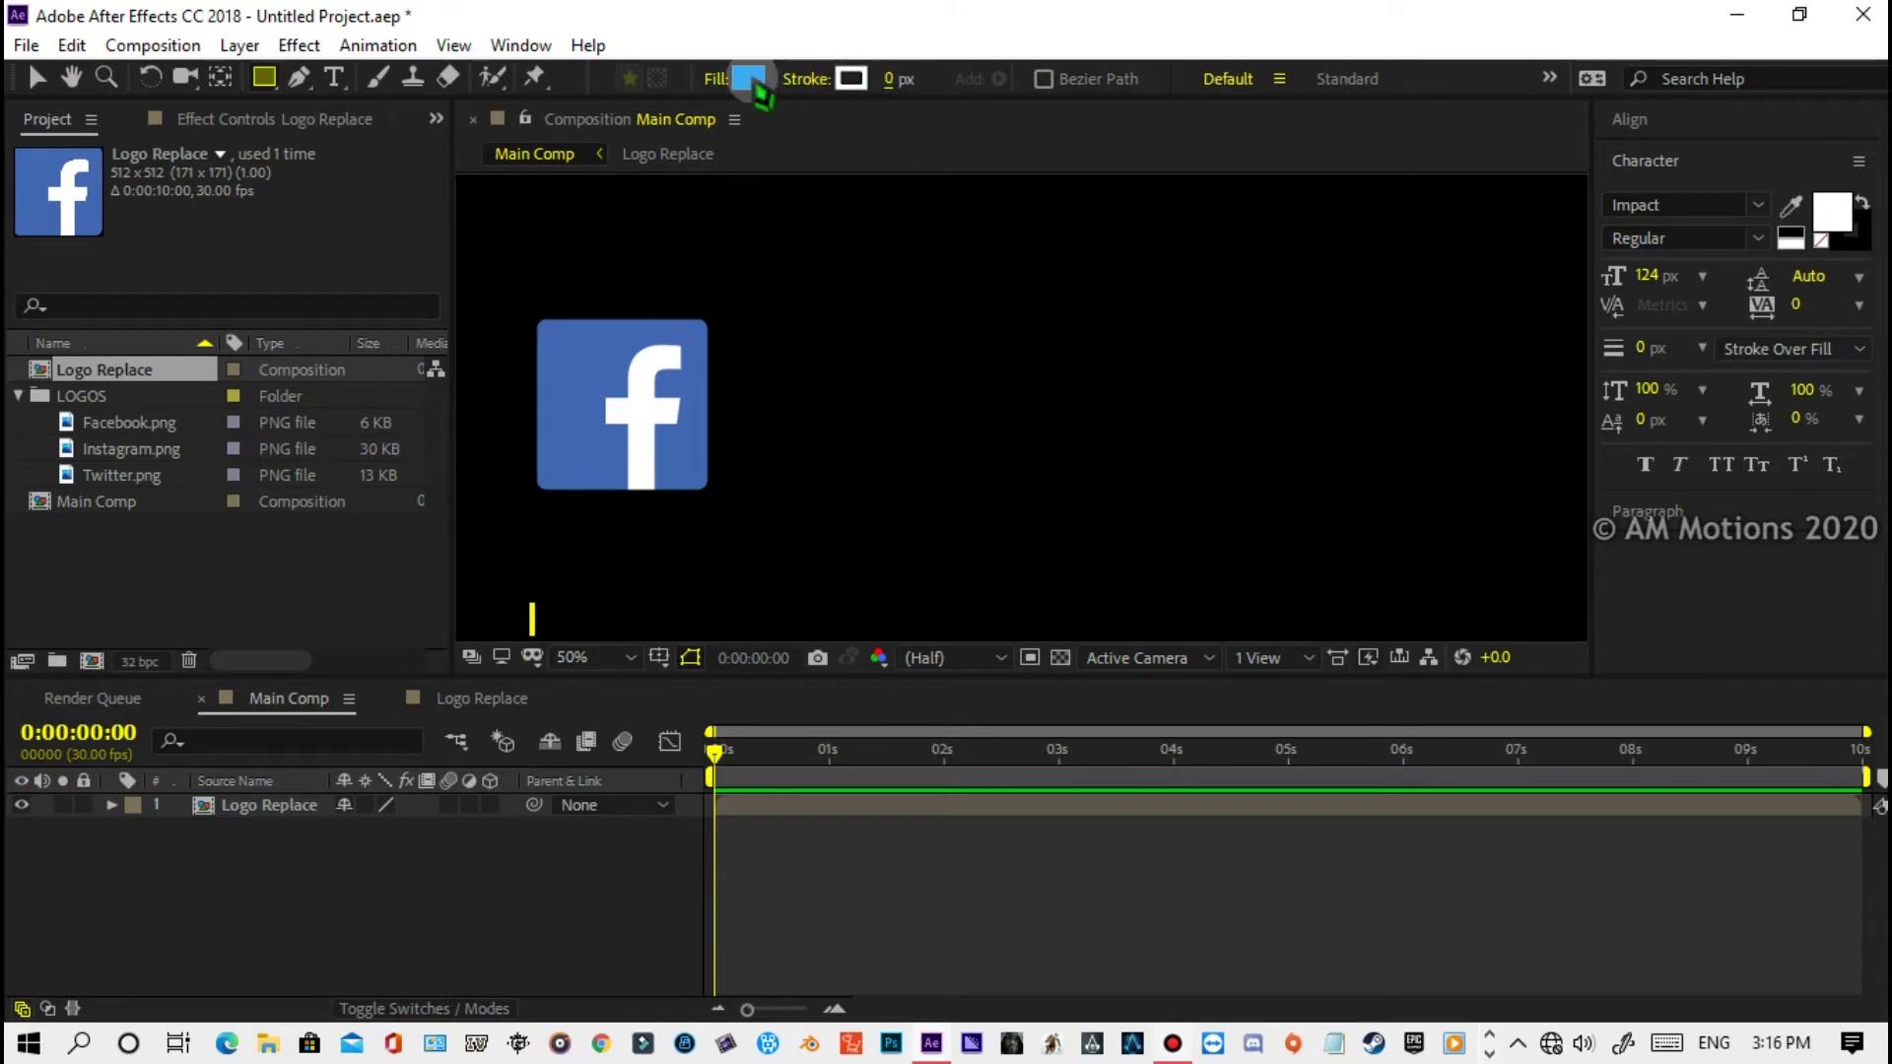
pyautogui.click(756, 87)
pyautogui.click(665, 656)
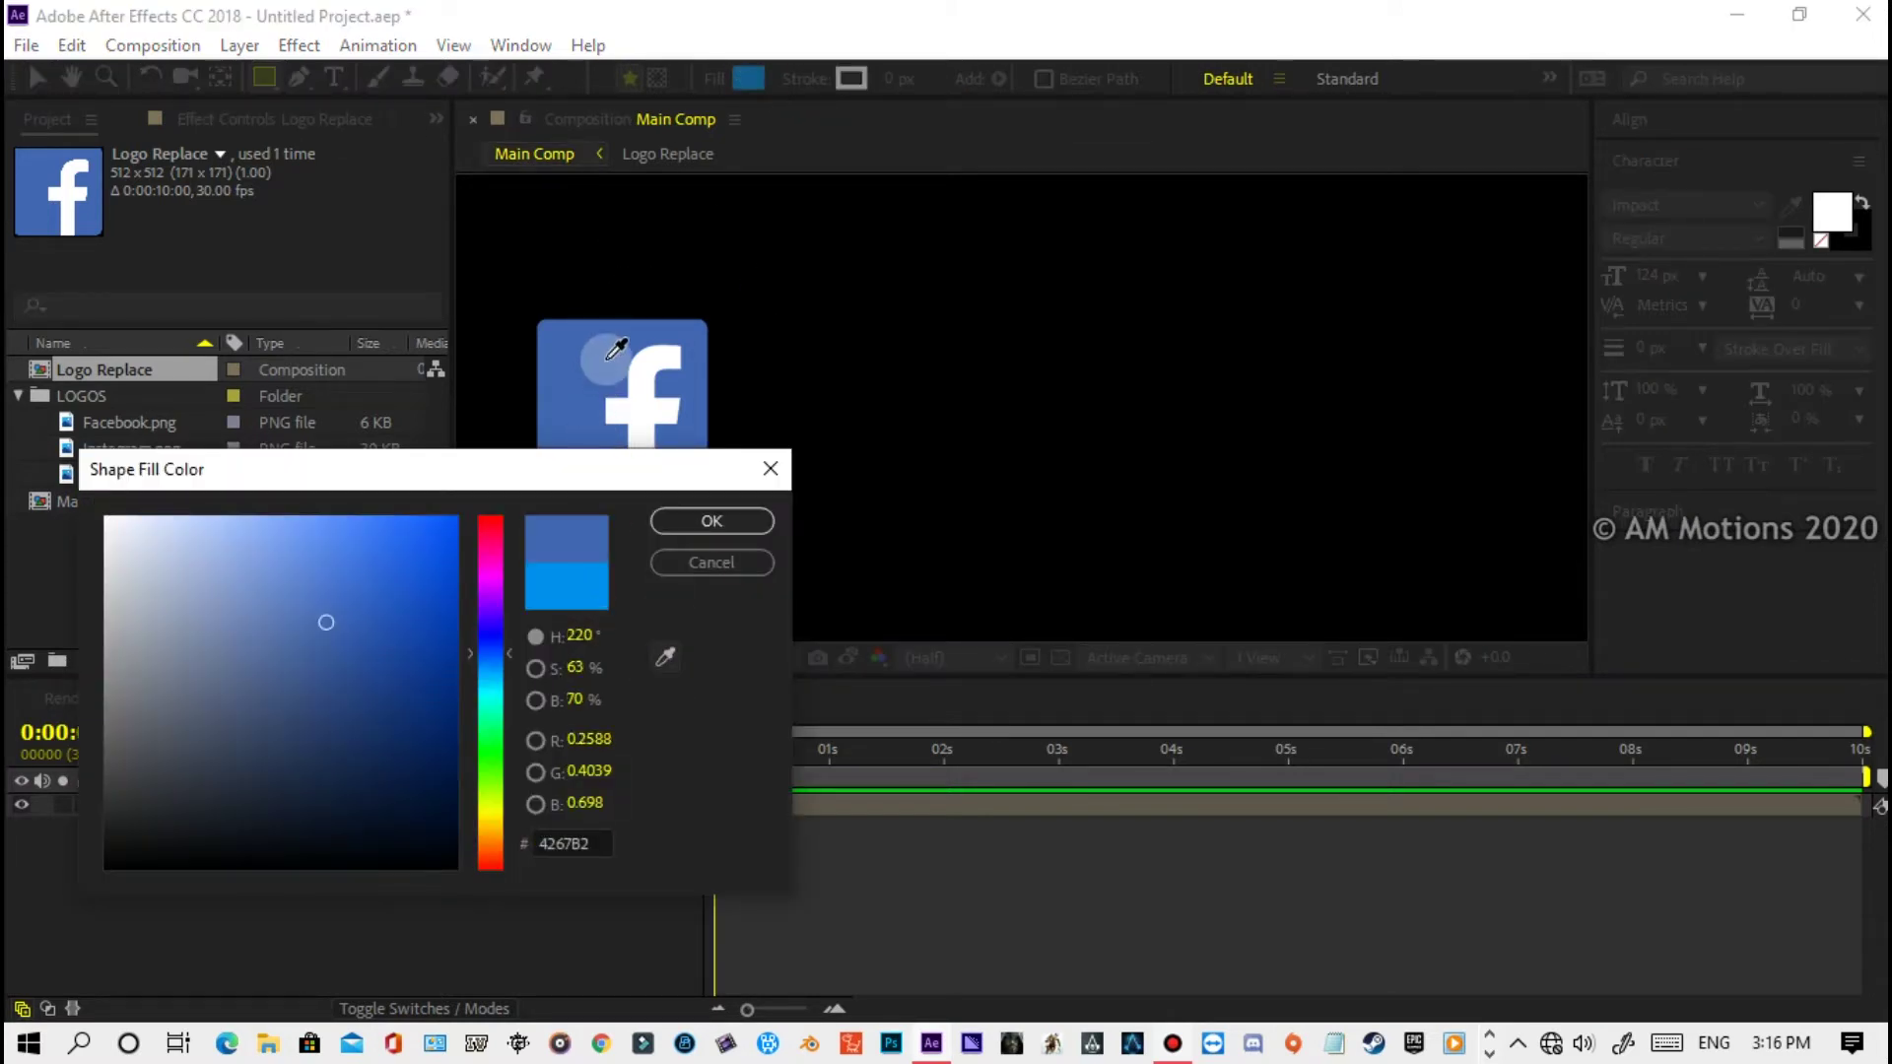
pyautogui.click(615, 347)
pyautogui.click(712, 520)
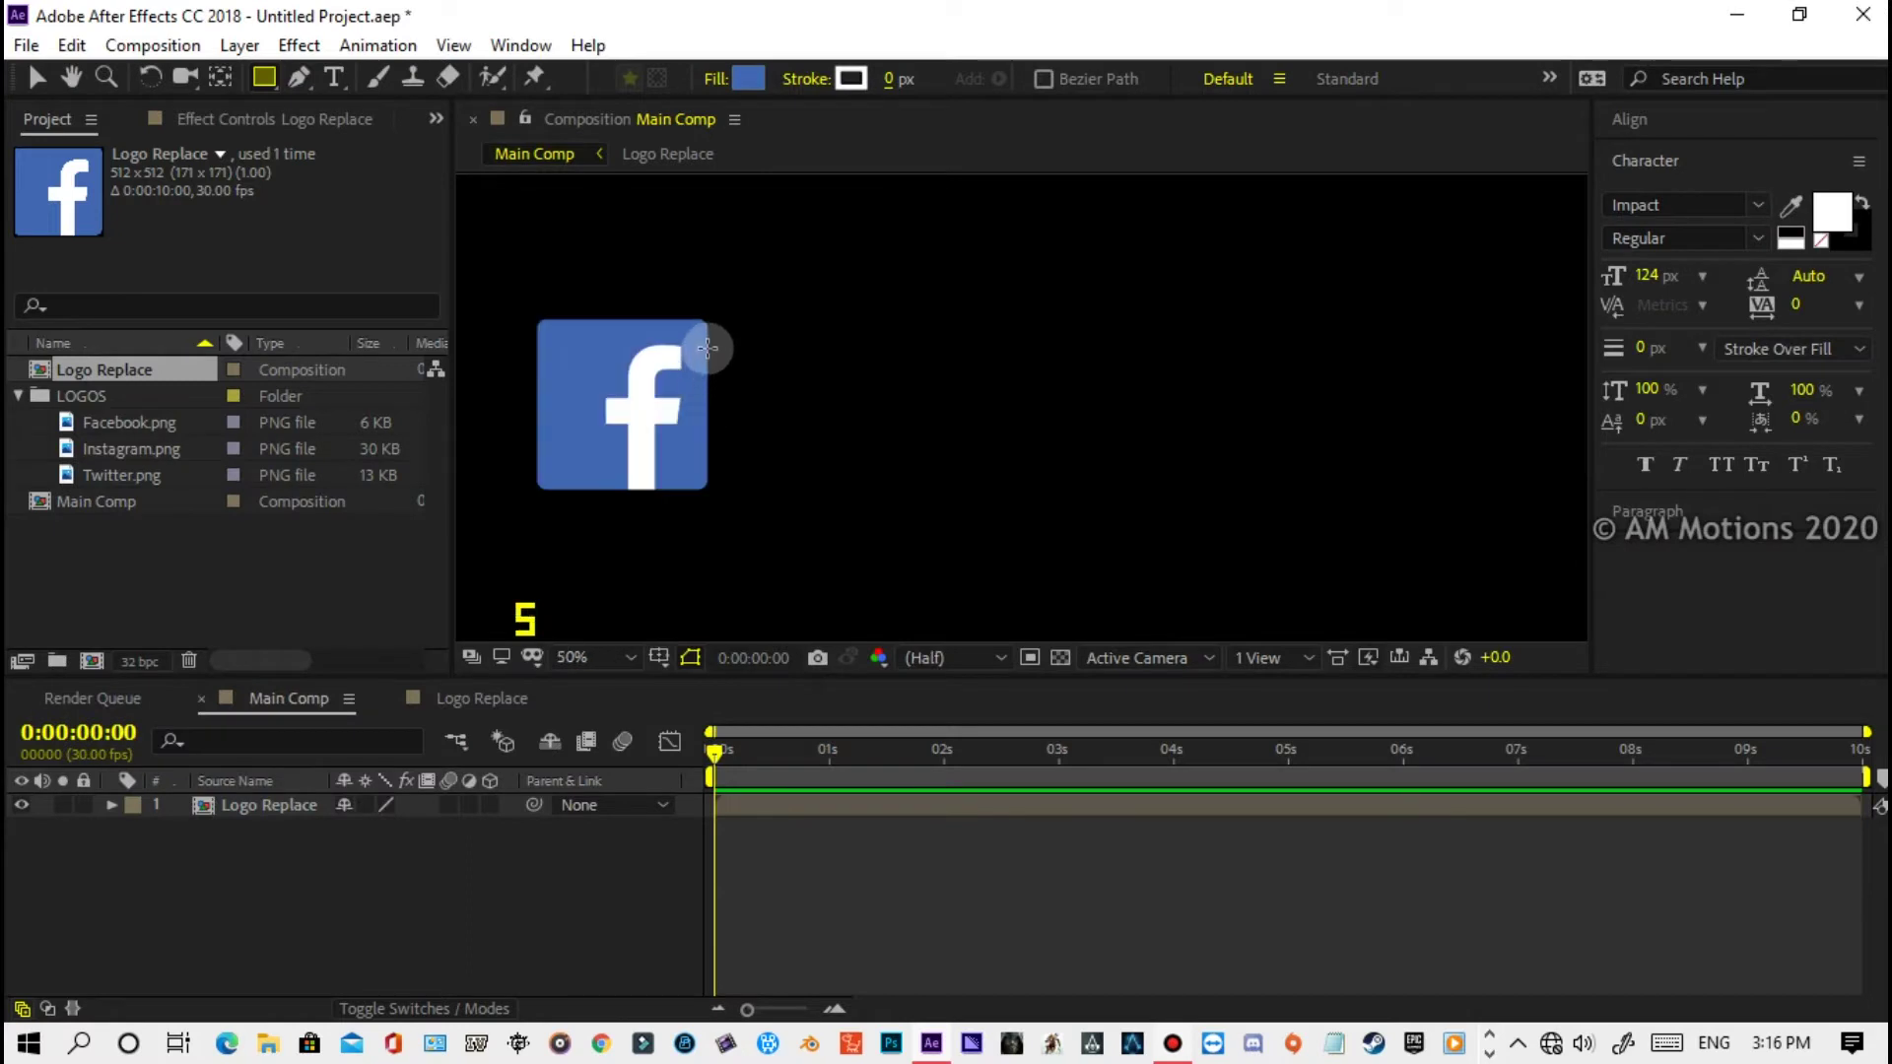
# Step: Draw the blue bar beside the logo, matching its bottom edge to the logo height
pyautogui.moveTo(717, 327); pyautogui.dragTo(1454, 461)
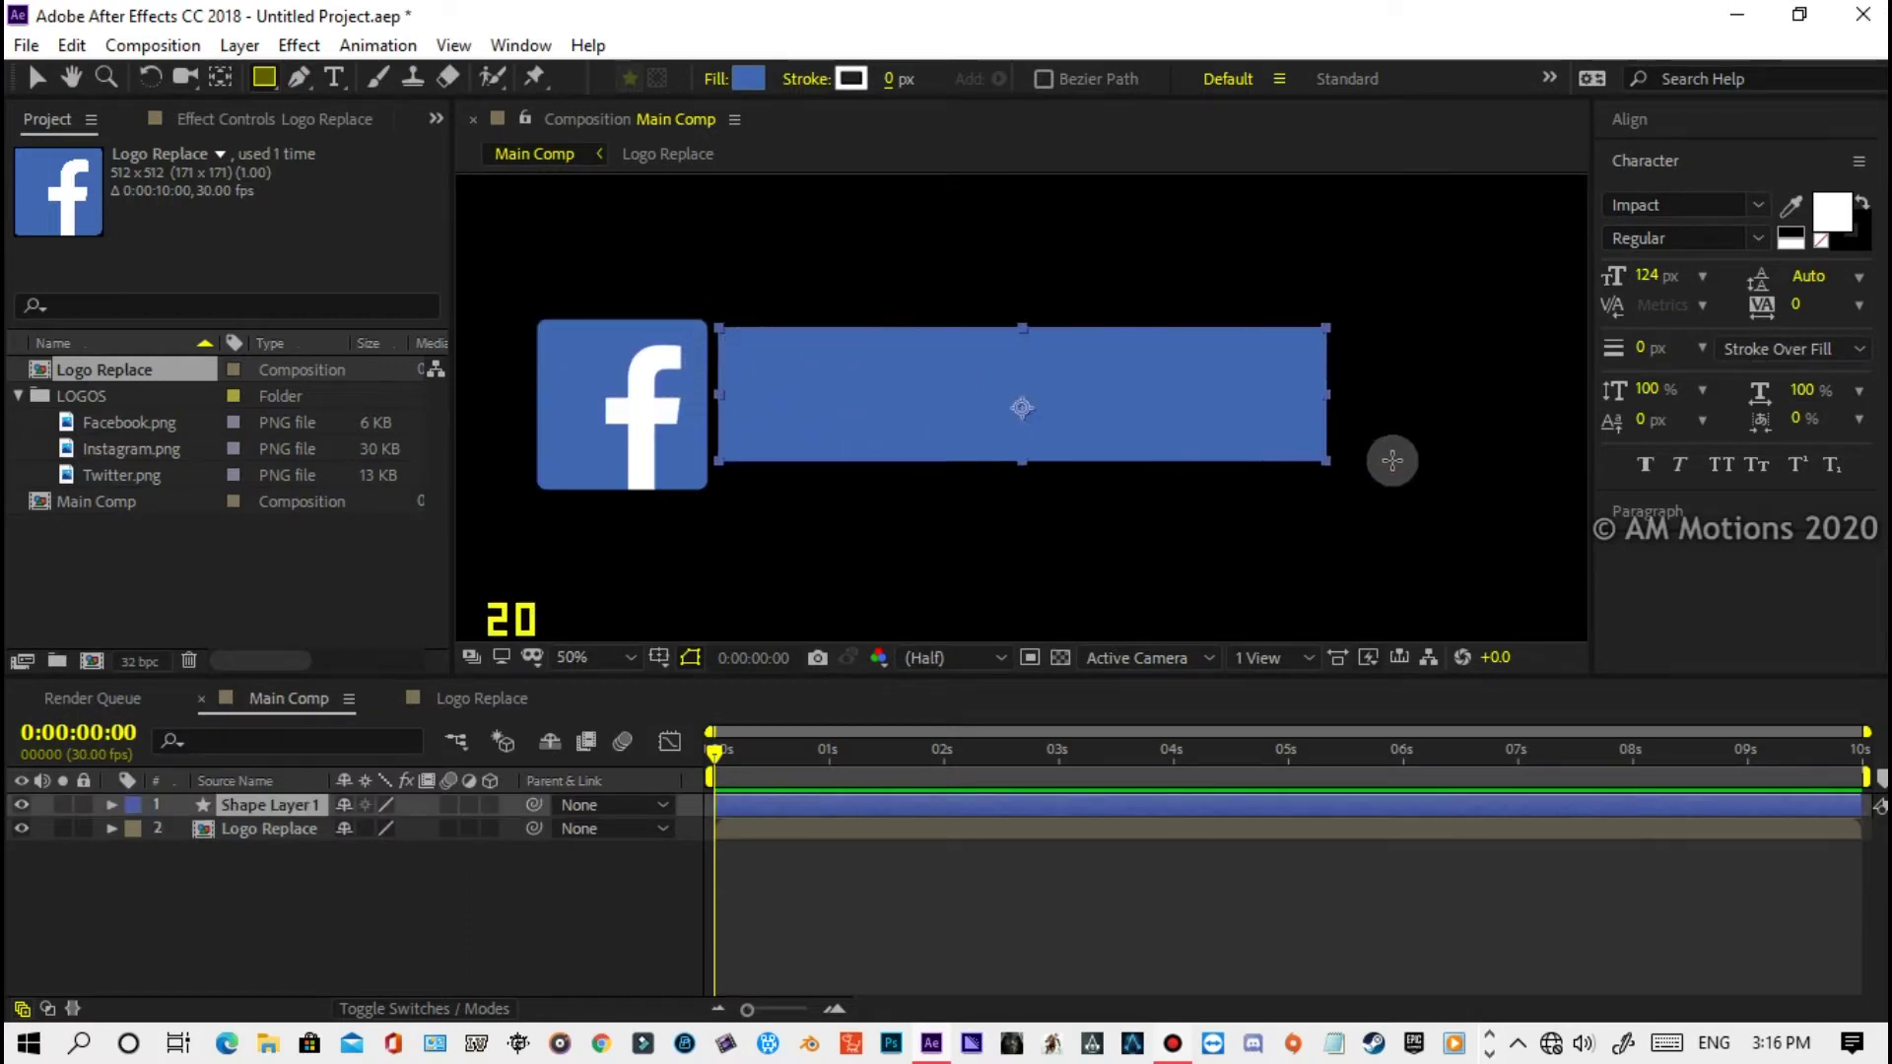
pyautogui.moveTo(1455, 463); pyautogui.dragTo(1452, 478)
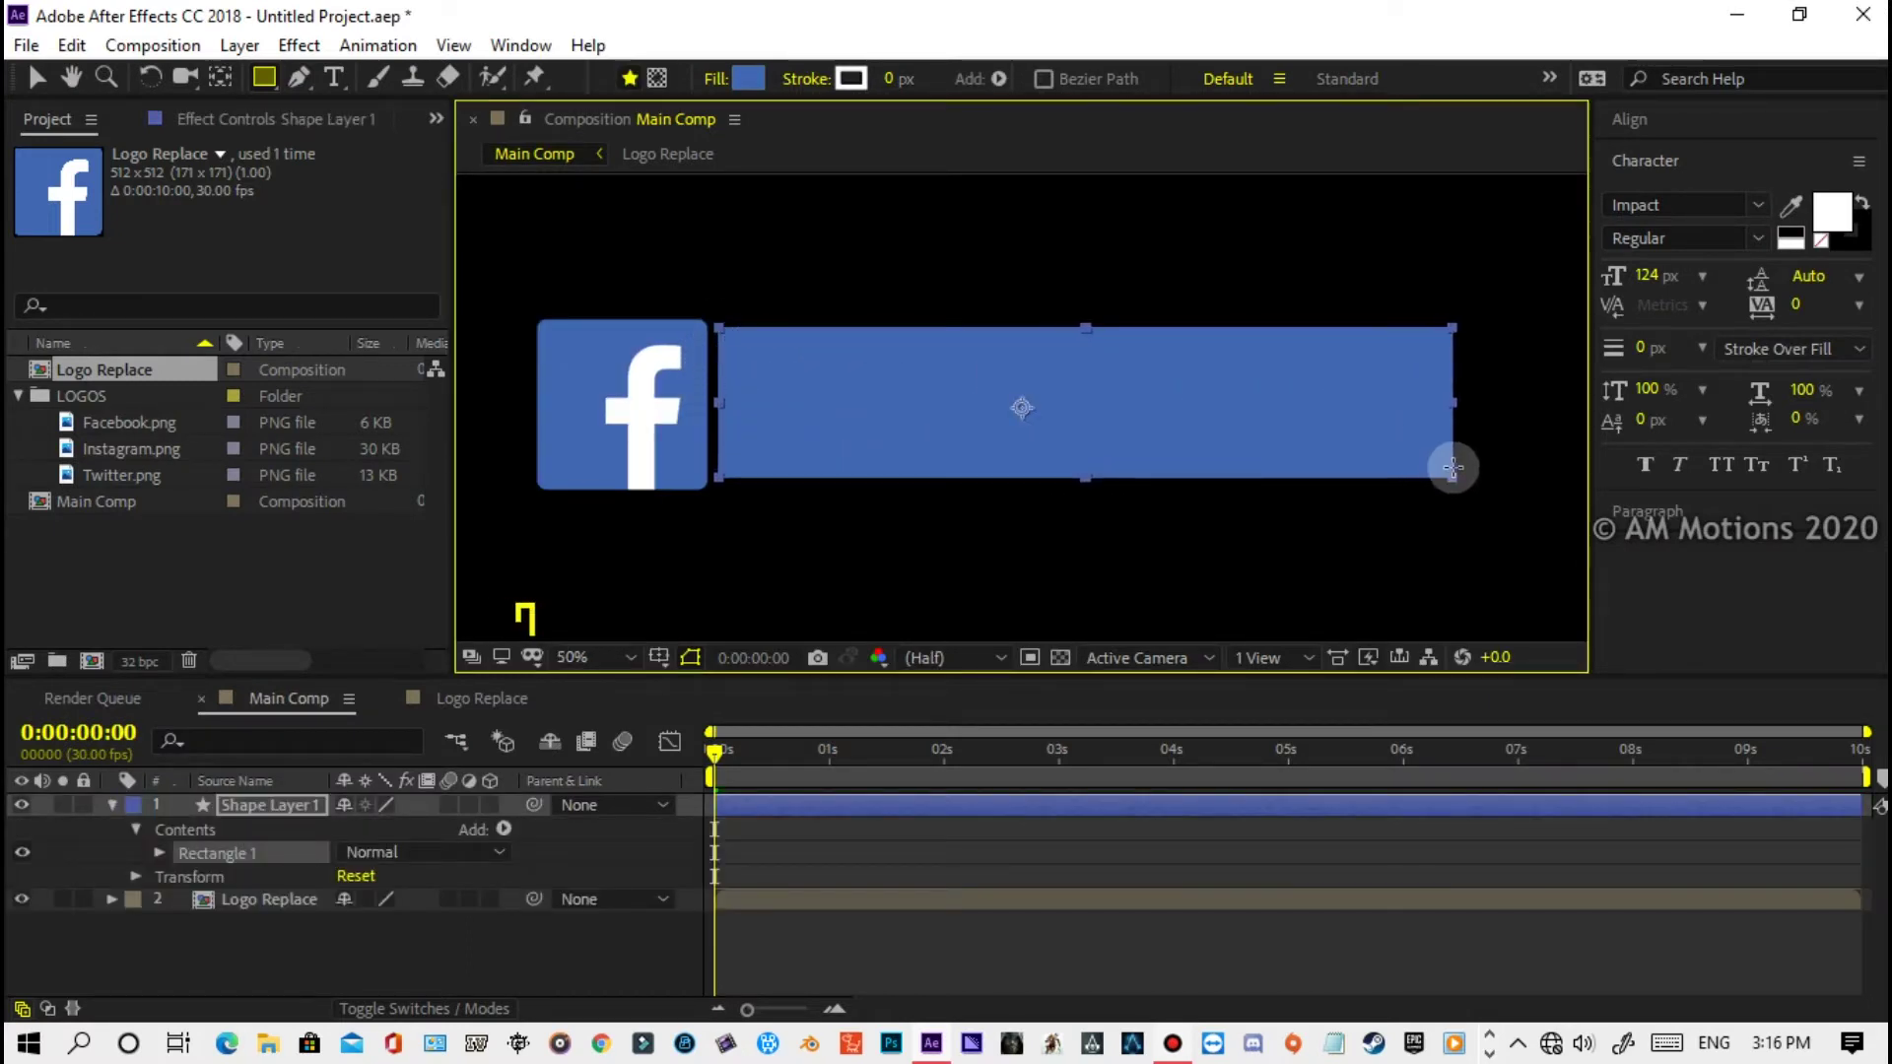
pyautogui.click(35, 77)
# Step: Nudge the blue bar down to position 960, 544
pyautogui.click(831, 553)
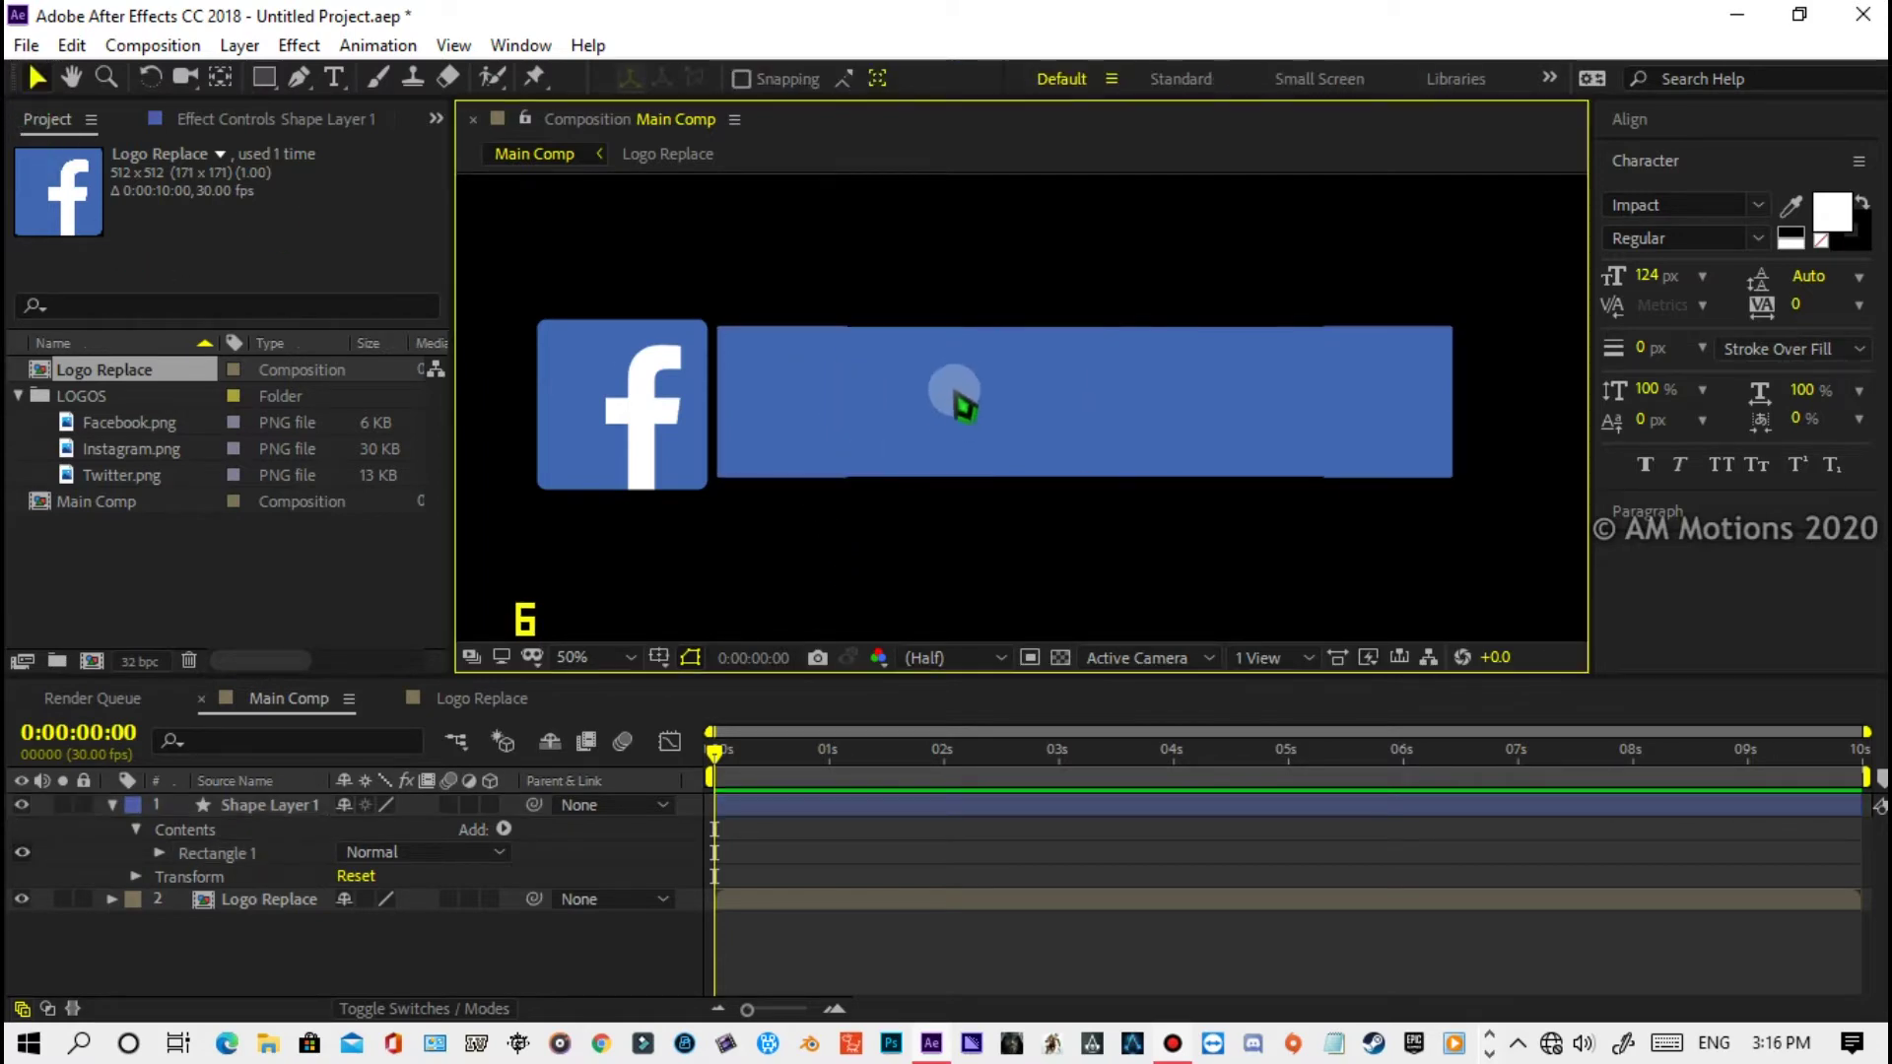
pyautogui.click(960, 396)
pyautogui.press('p')
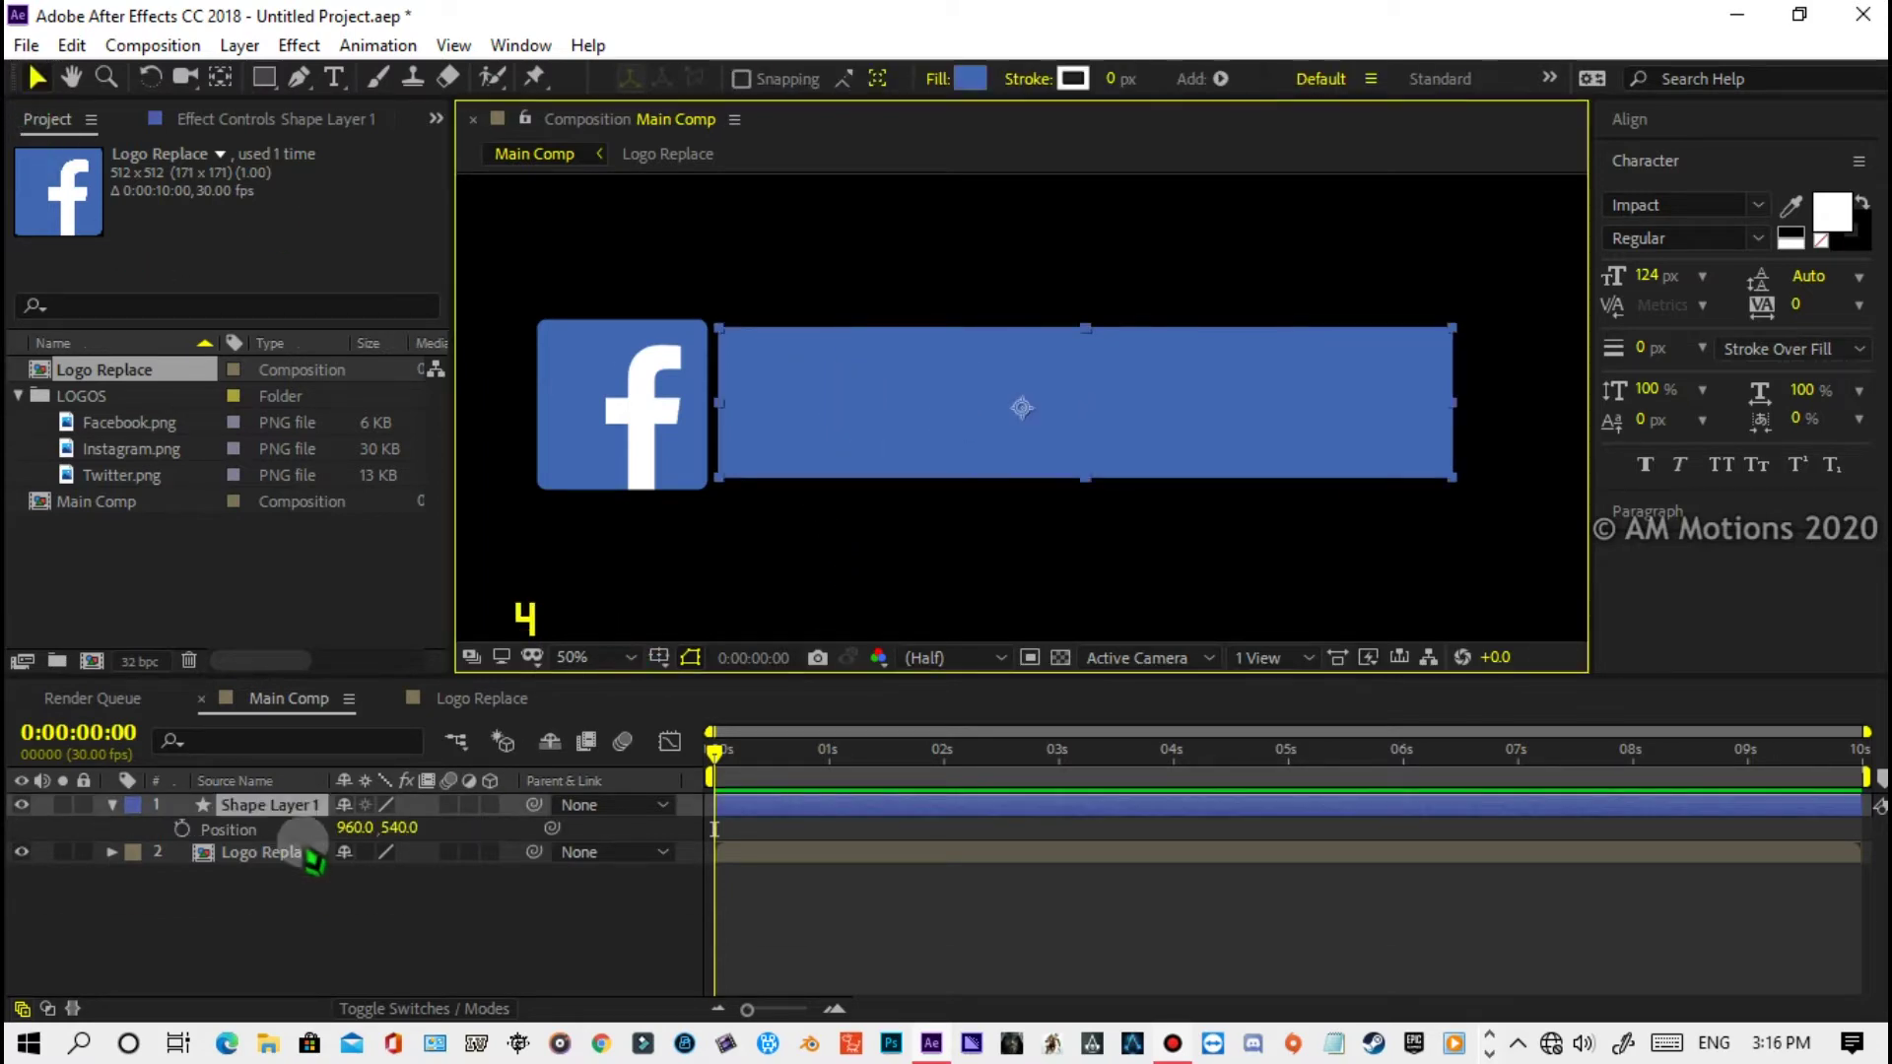
pyautogui.moveTo(1084, 430); pyautogui.dragTo(1084, 434)
pyautogui.click(1084, 231)
# Step: Give the blue bar a 21 px white stroke
pyautogui.click(980, 410)
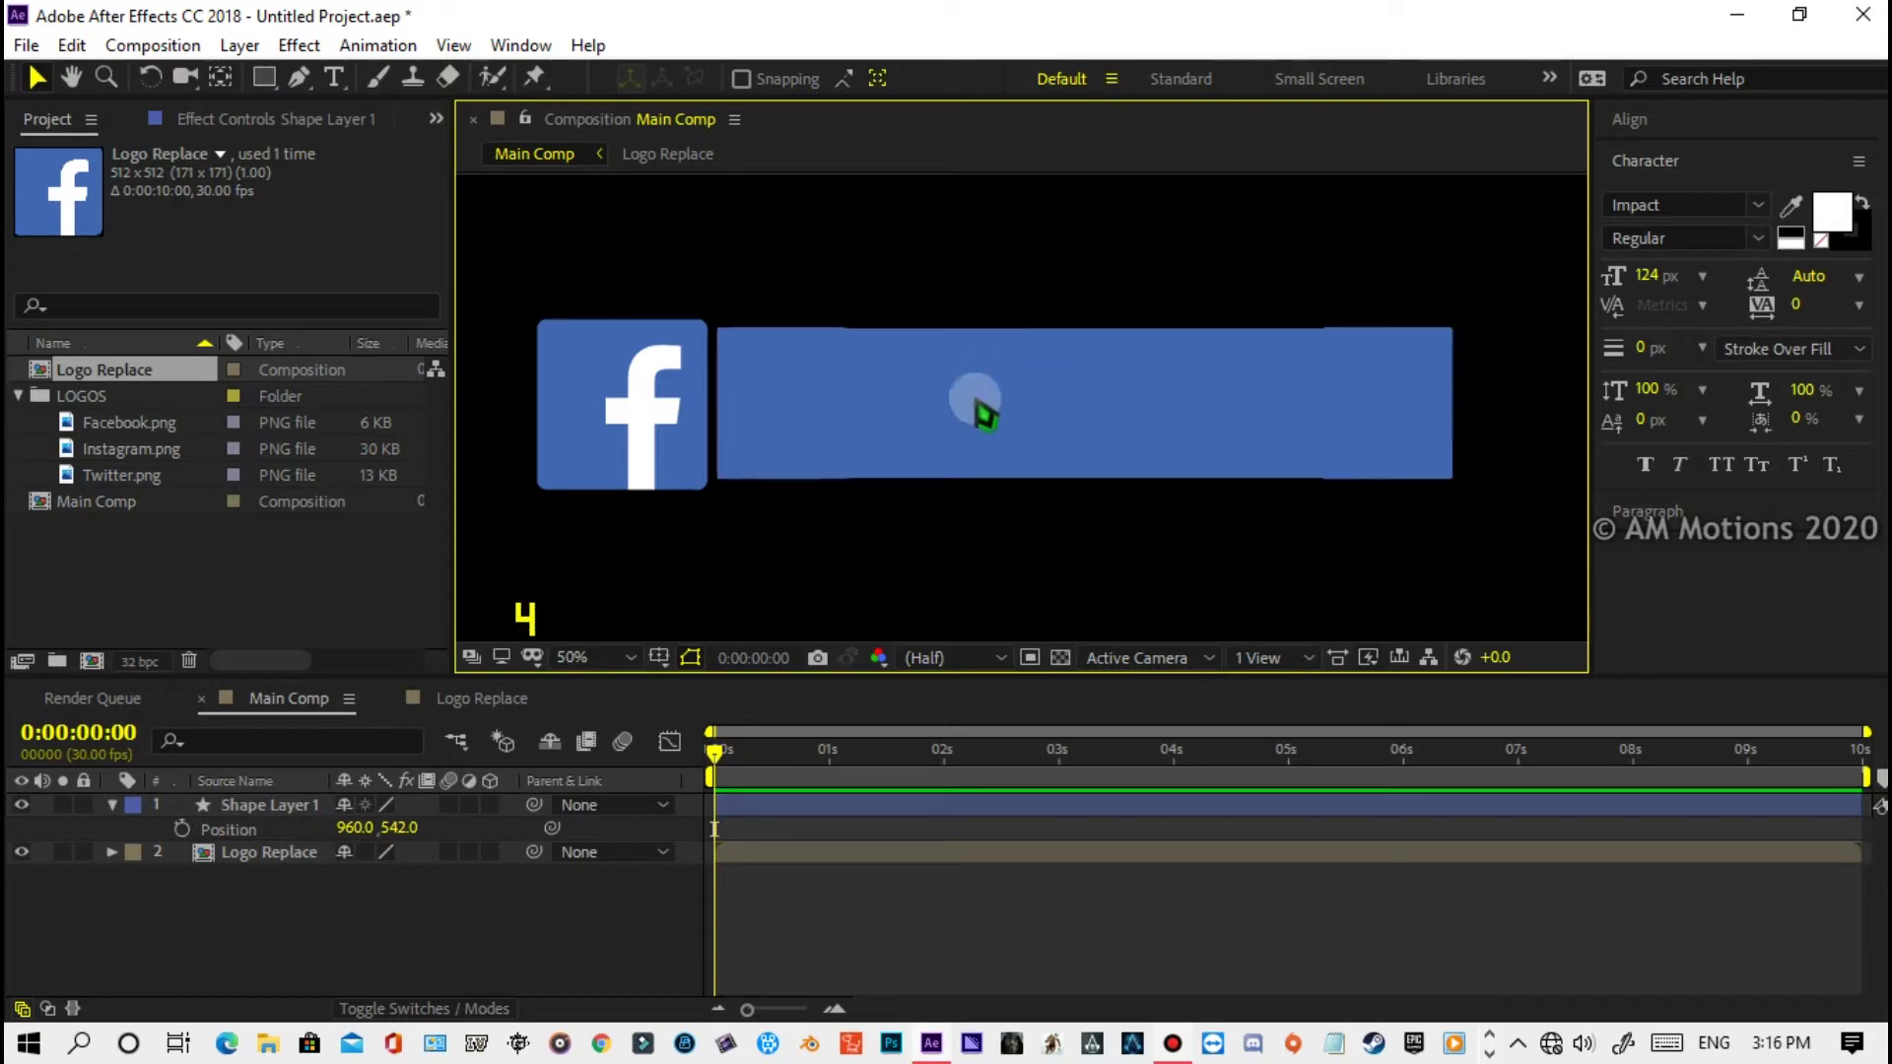
pyautogui.moveTo(1112, 84); pyautogui.dragTo(1021, 475)
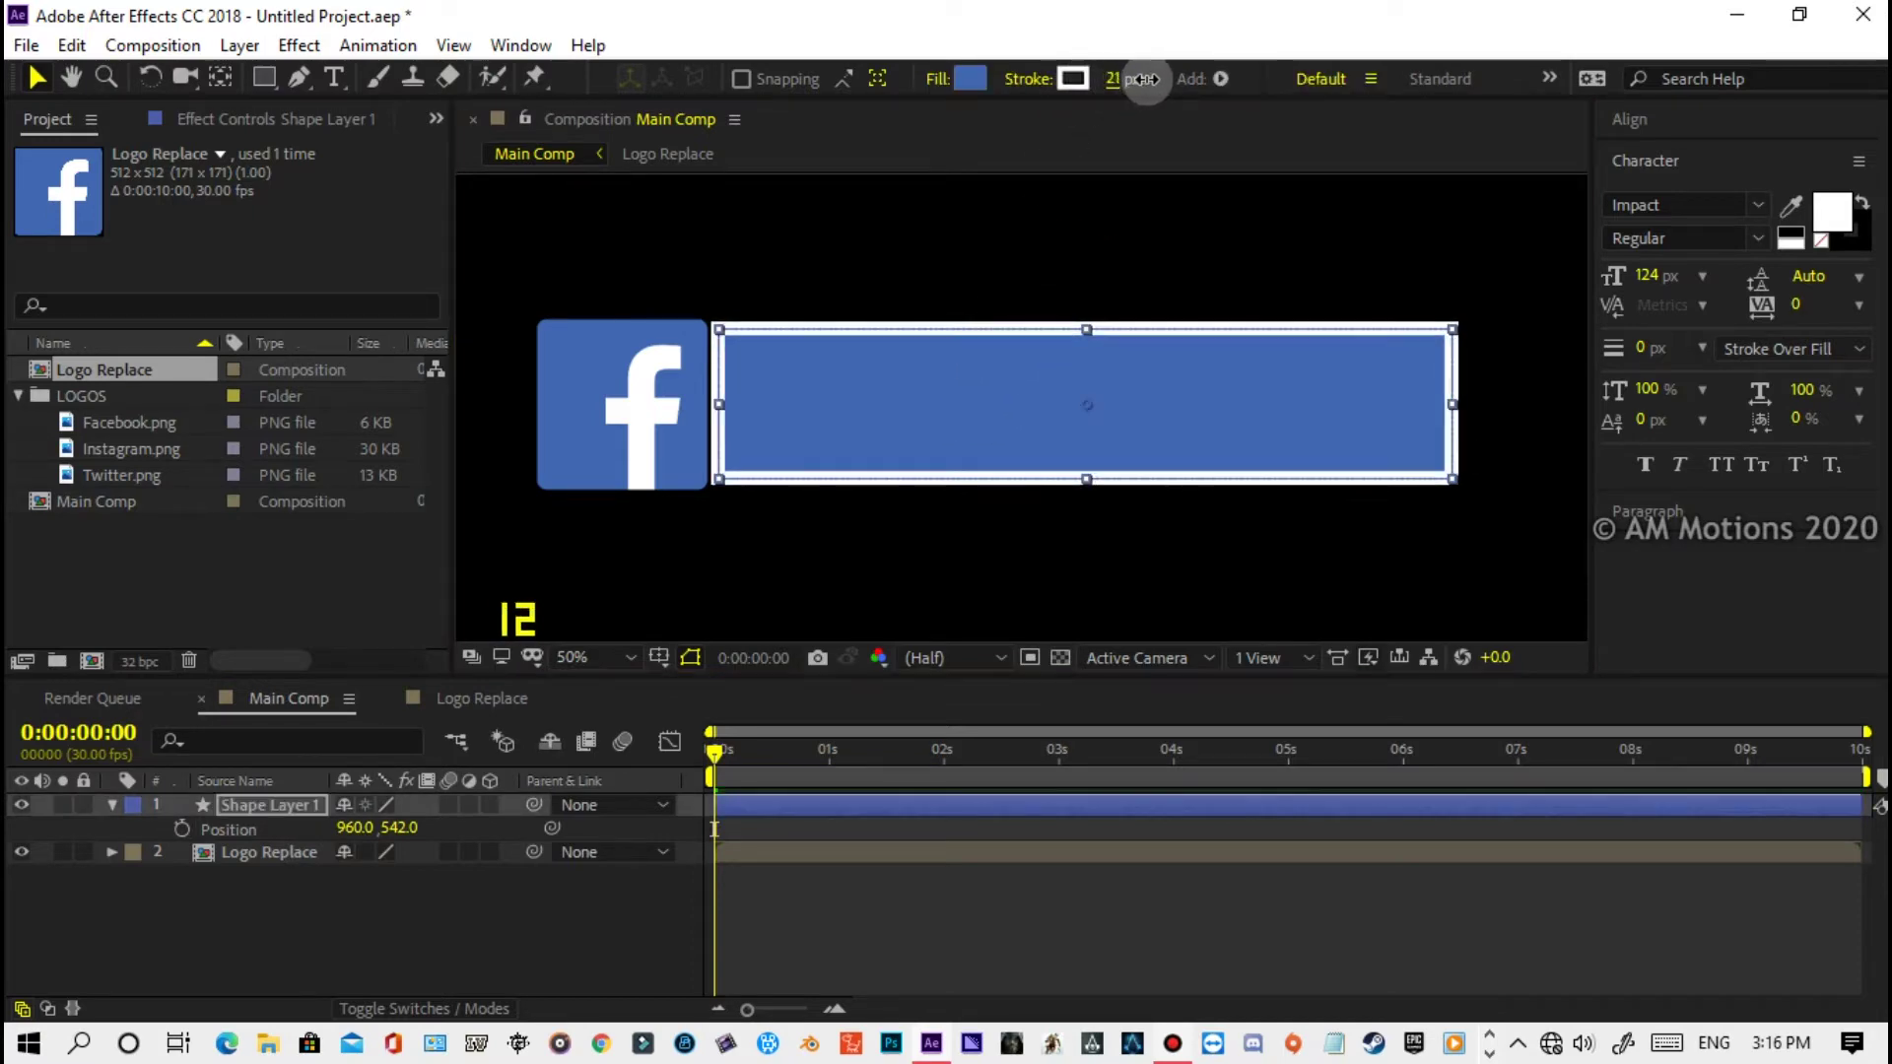
pyautogui.click(818, 548)
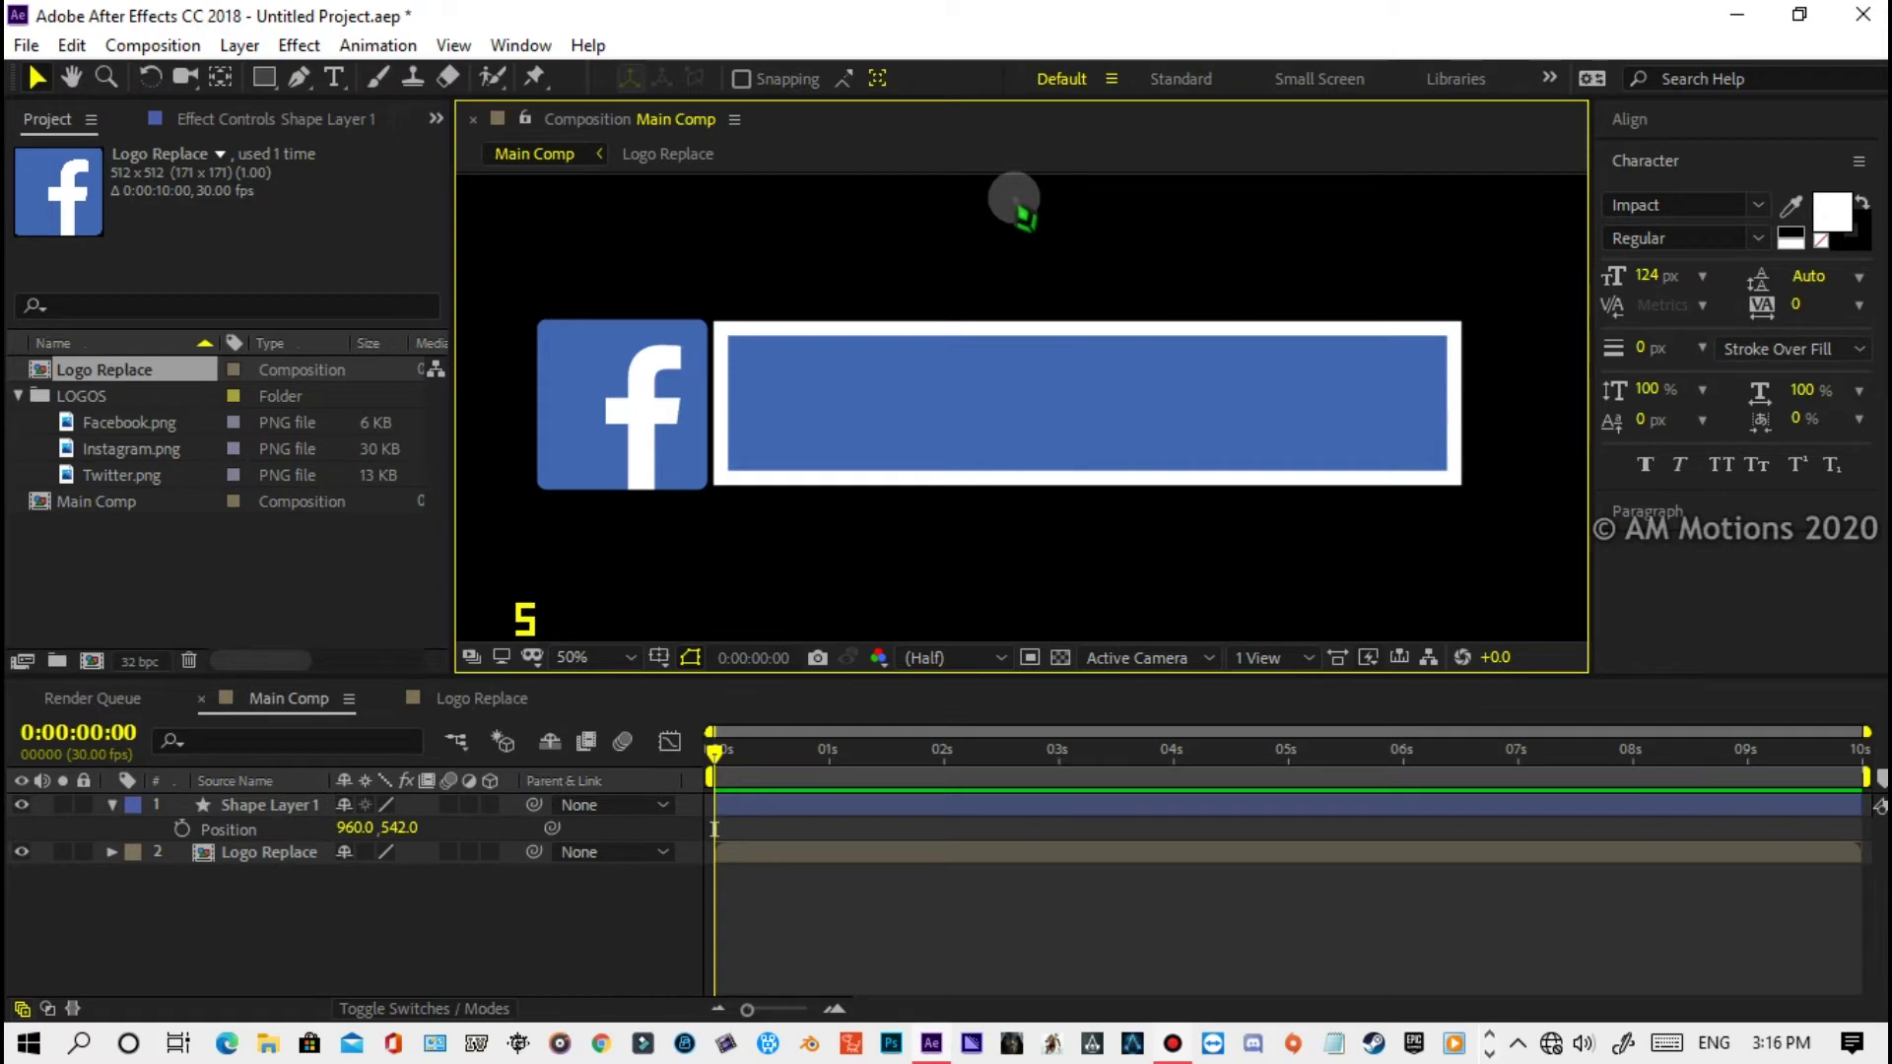
pyautogui.click(276, 808)
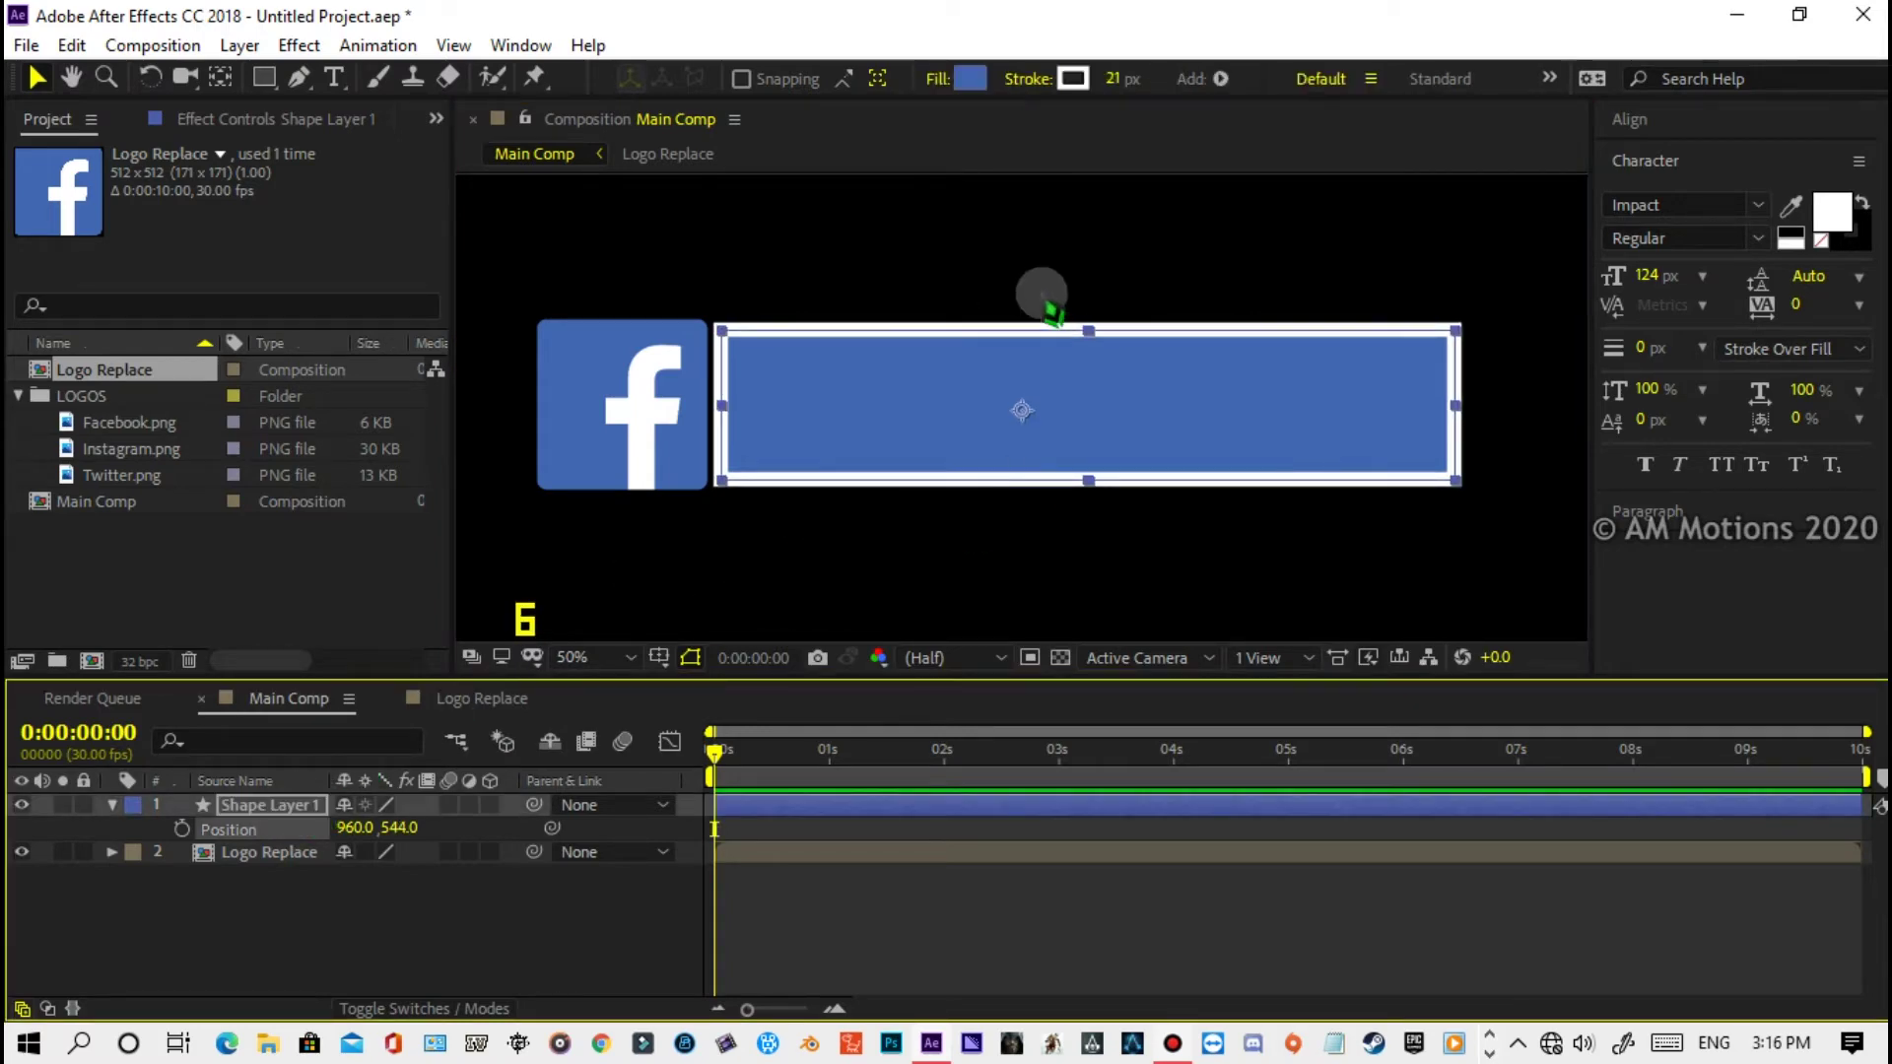
pyautogui.click(1022, 261)
# Step: Inspect the logo and bar edges at 100% zoom, then zoom back out
pyautogui.press('.')
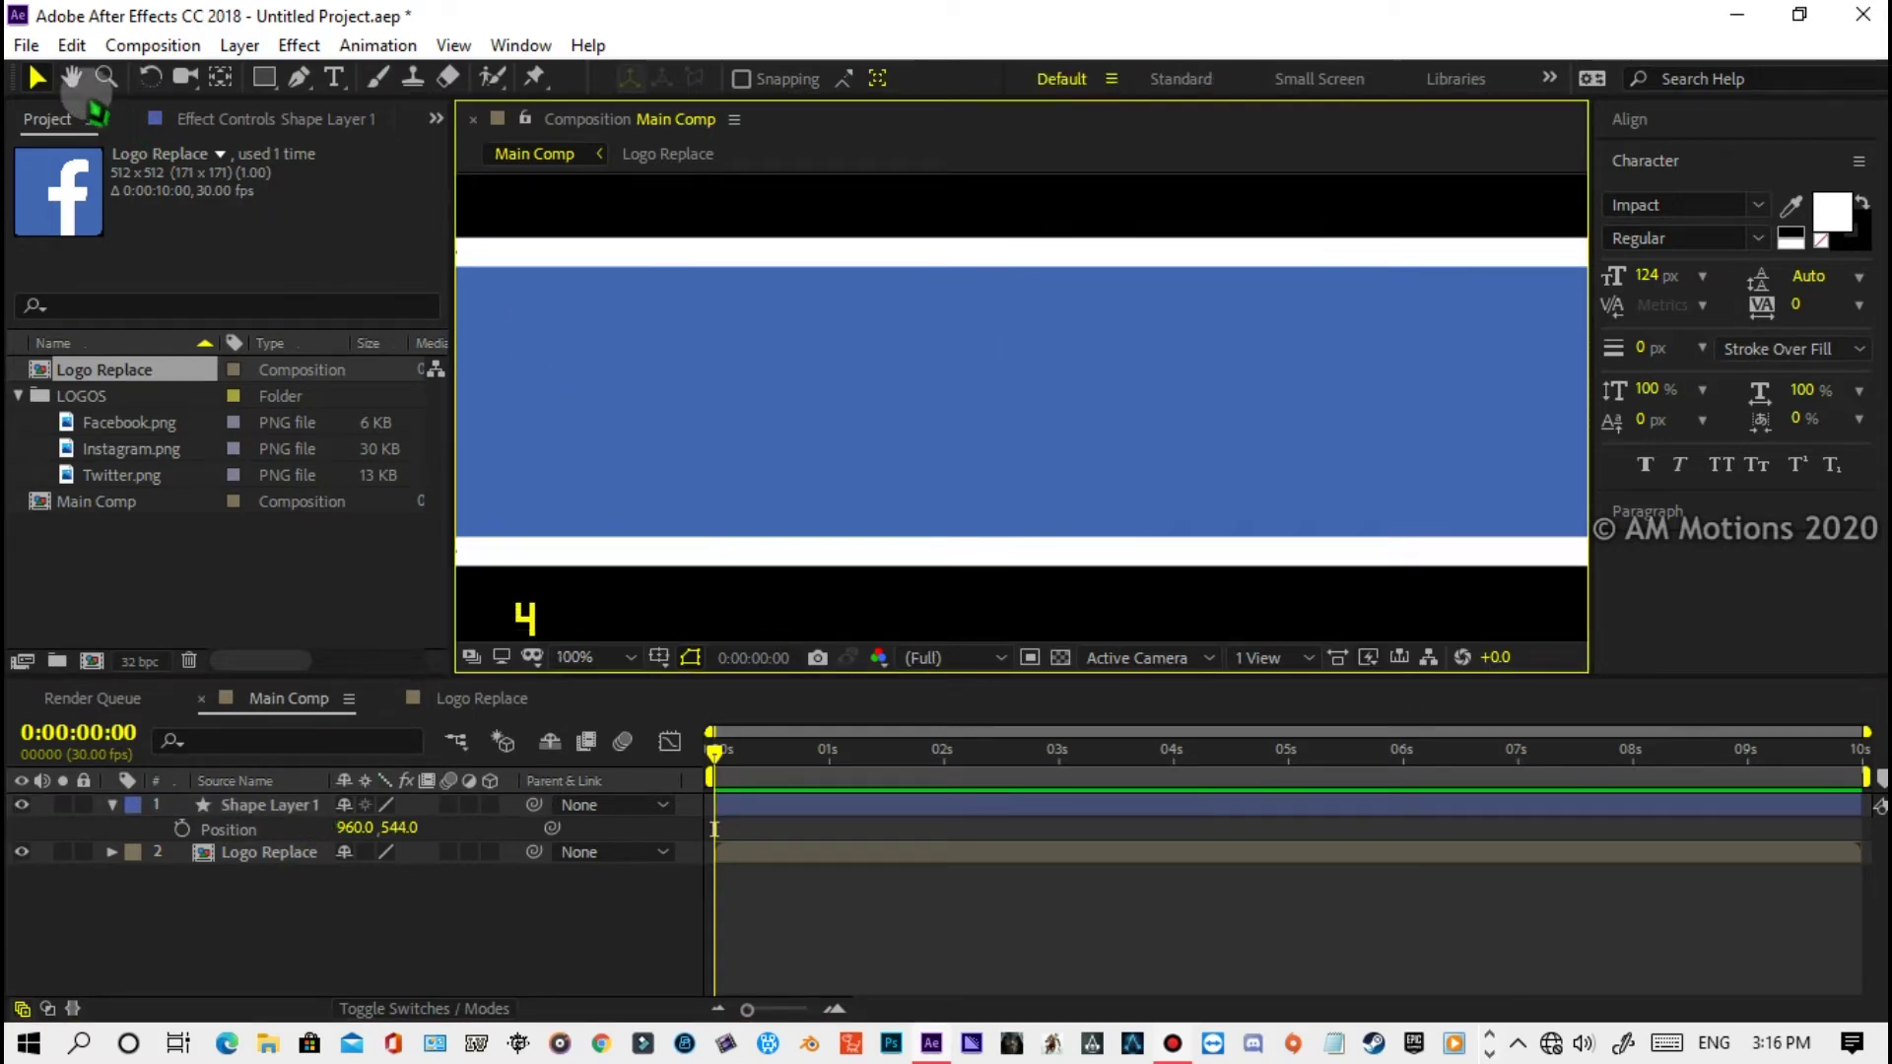
pyautogui.click(70, 76)
pyautogui.moveTo(529, 347)
pyautogui.mouseDown()
pyautogui.moveTo(849, 413)
pyautogui.moveTo(918, 402)
pyautogui.mouseUp()
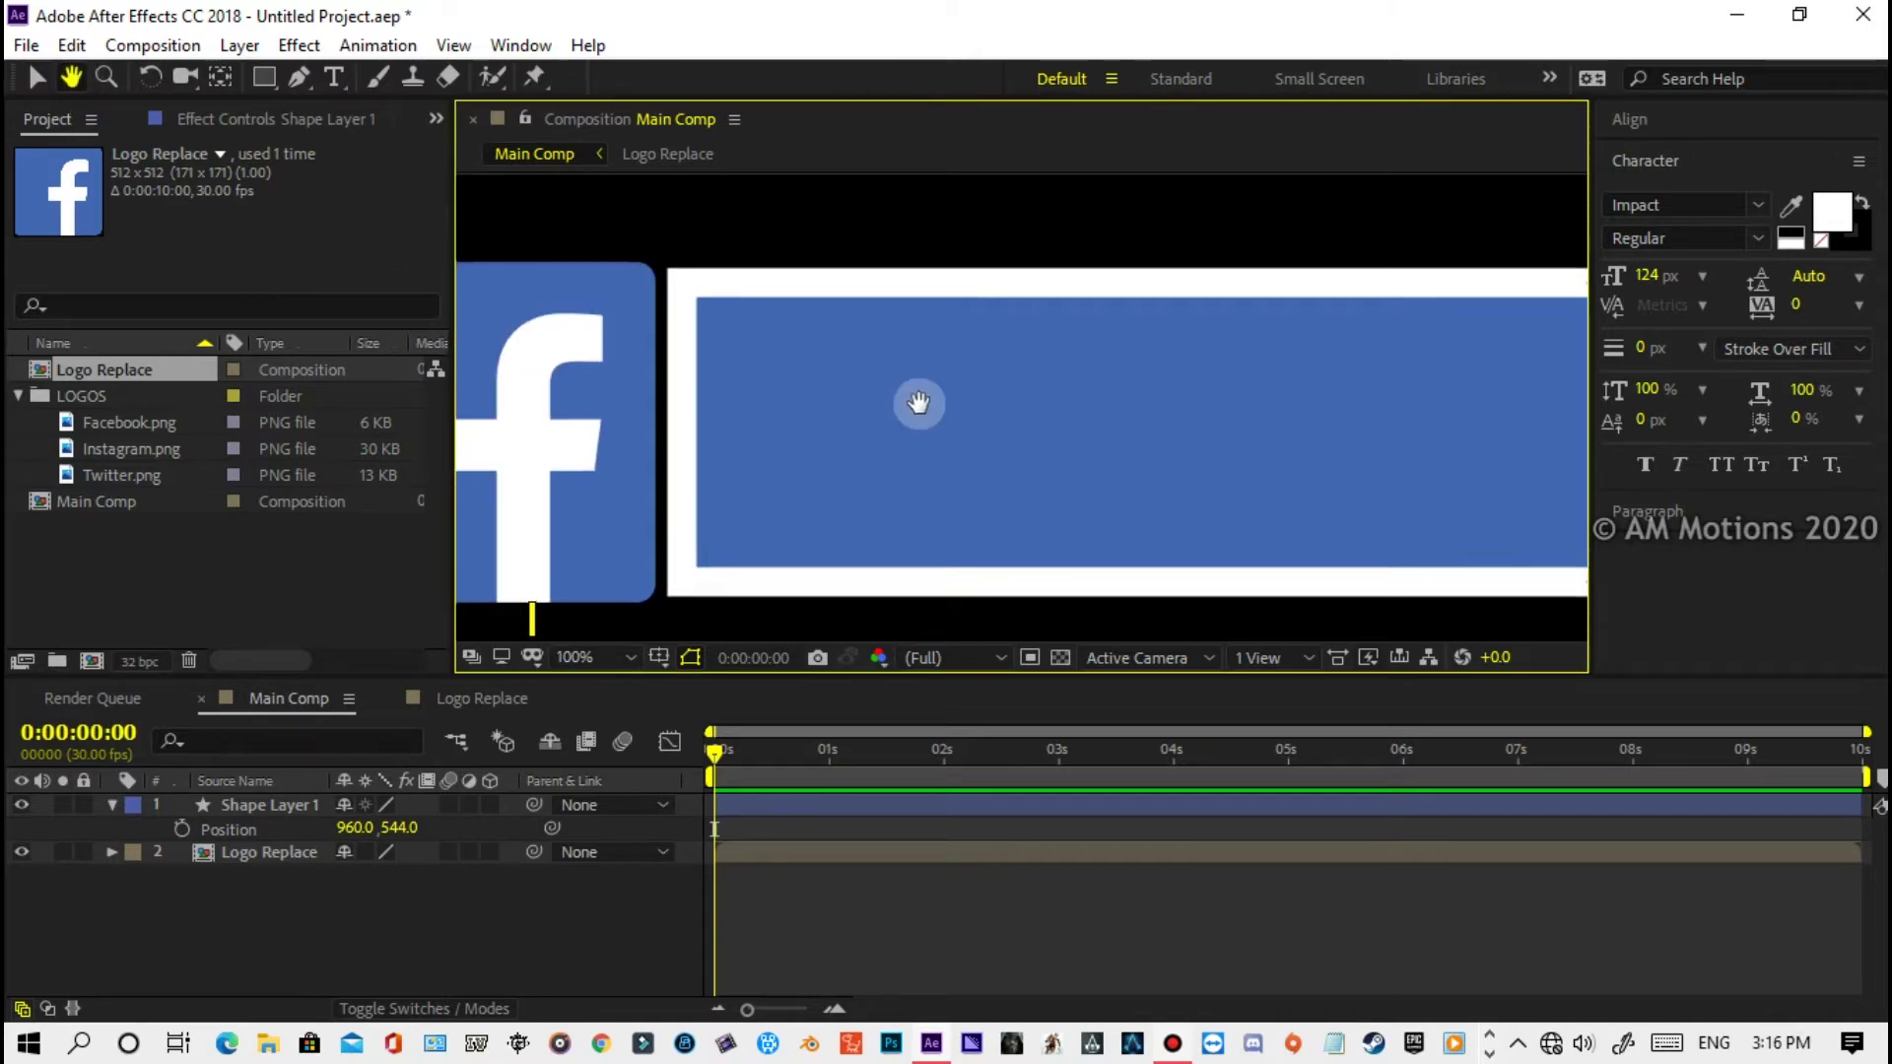
pyautogui.press(',')
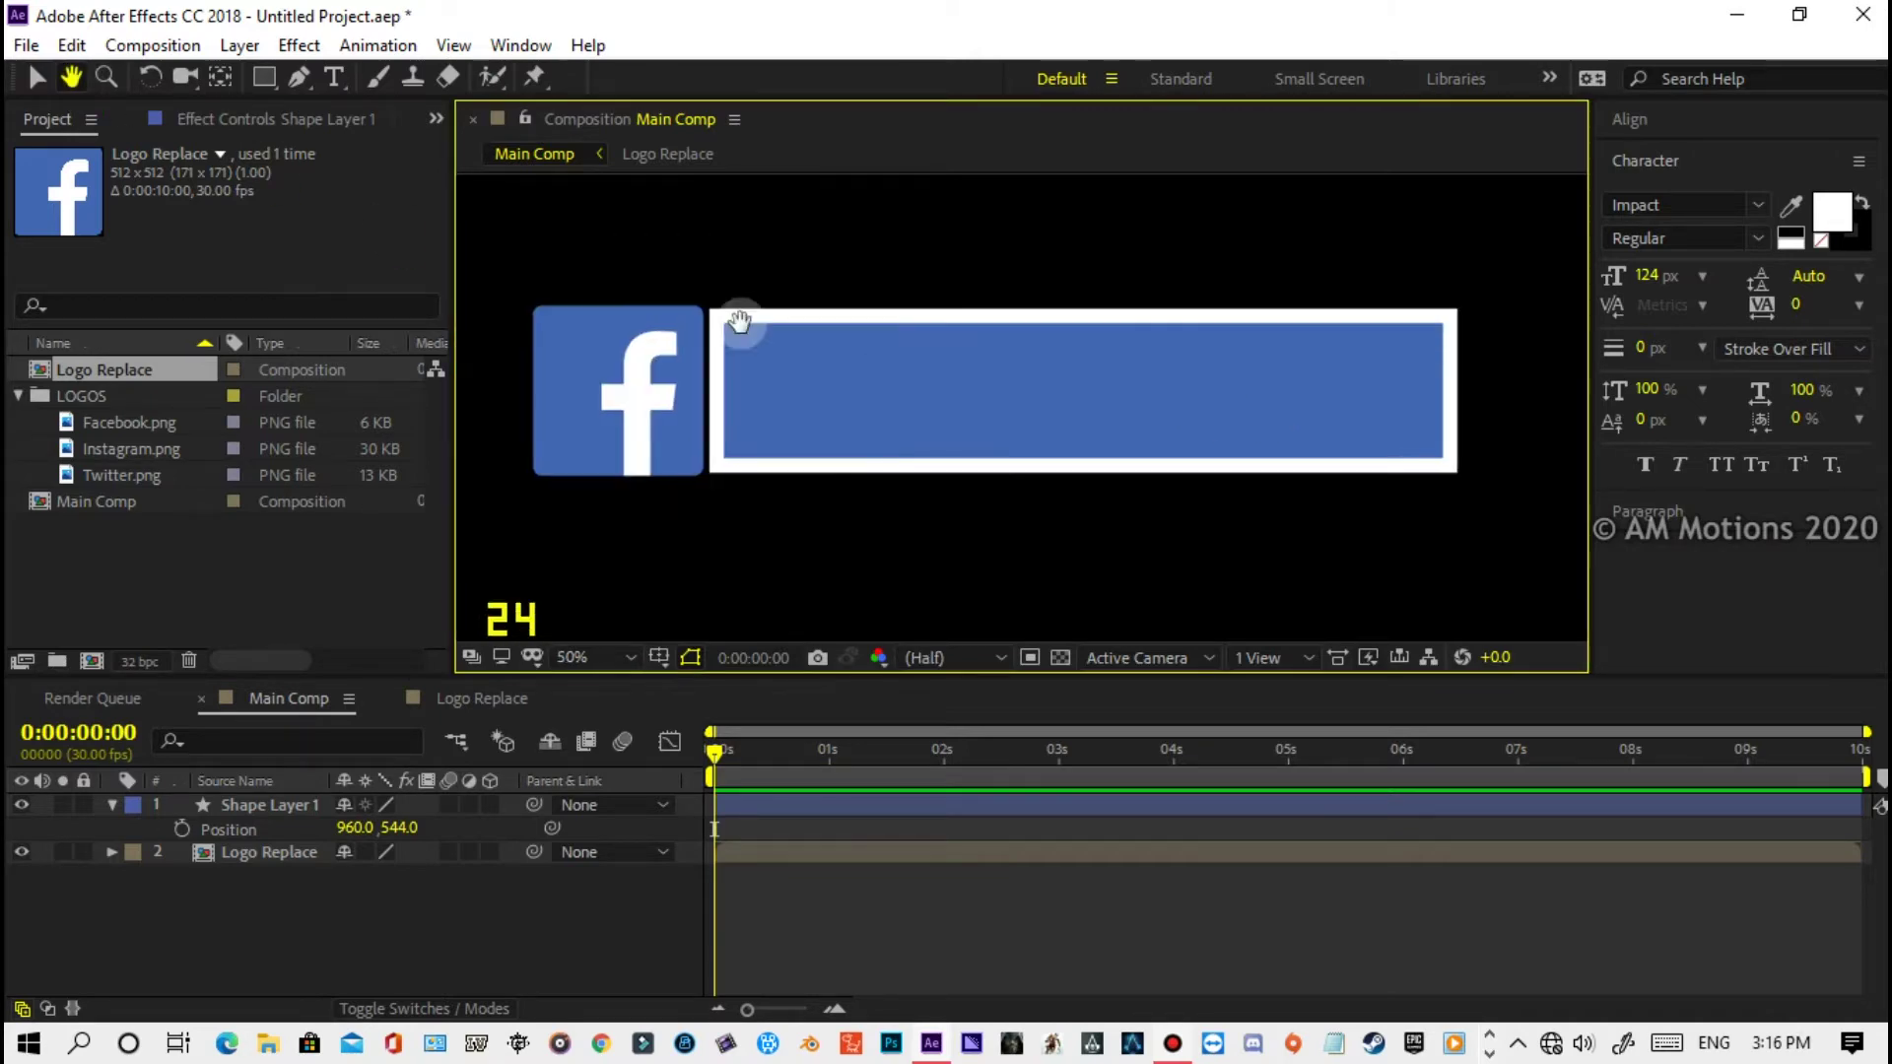
pyautogui.click(333, 76)
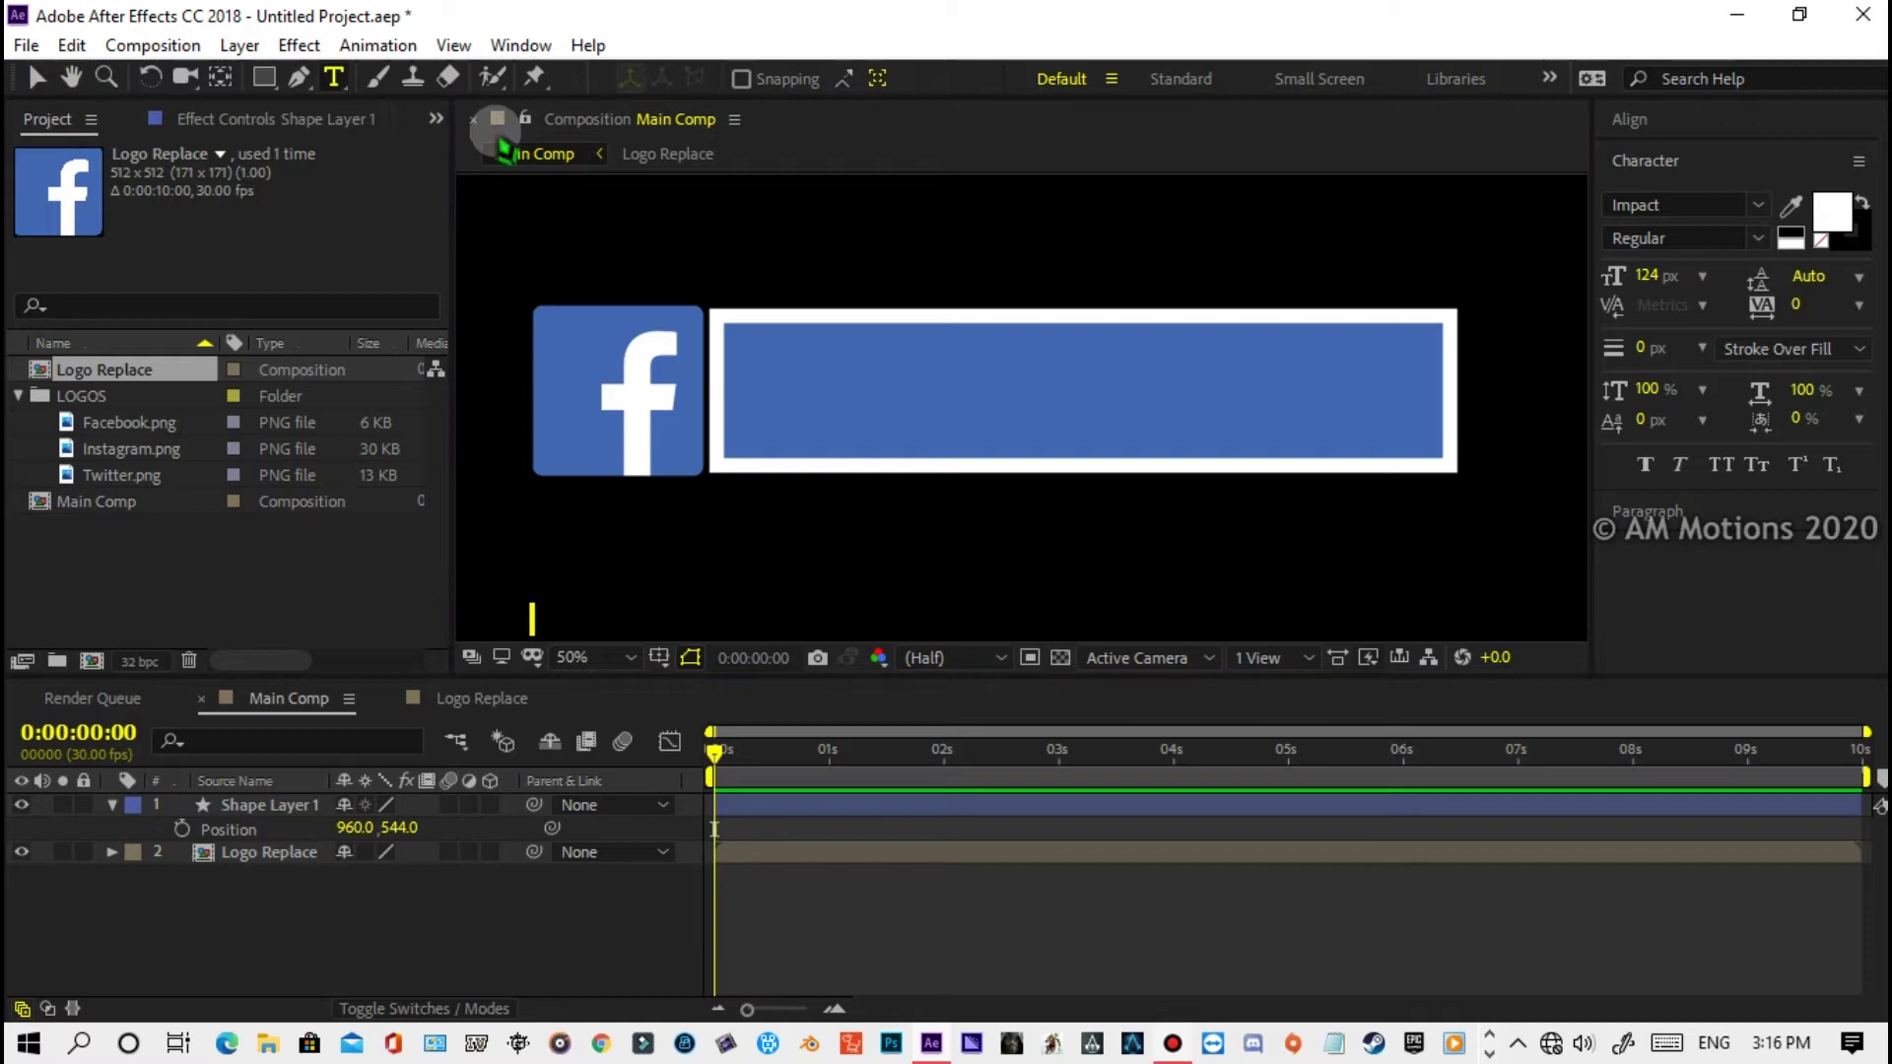
pyautogui.click(821, 405)
pyautogui.write('@')
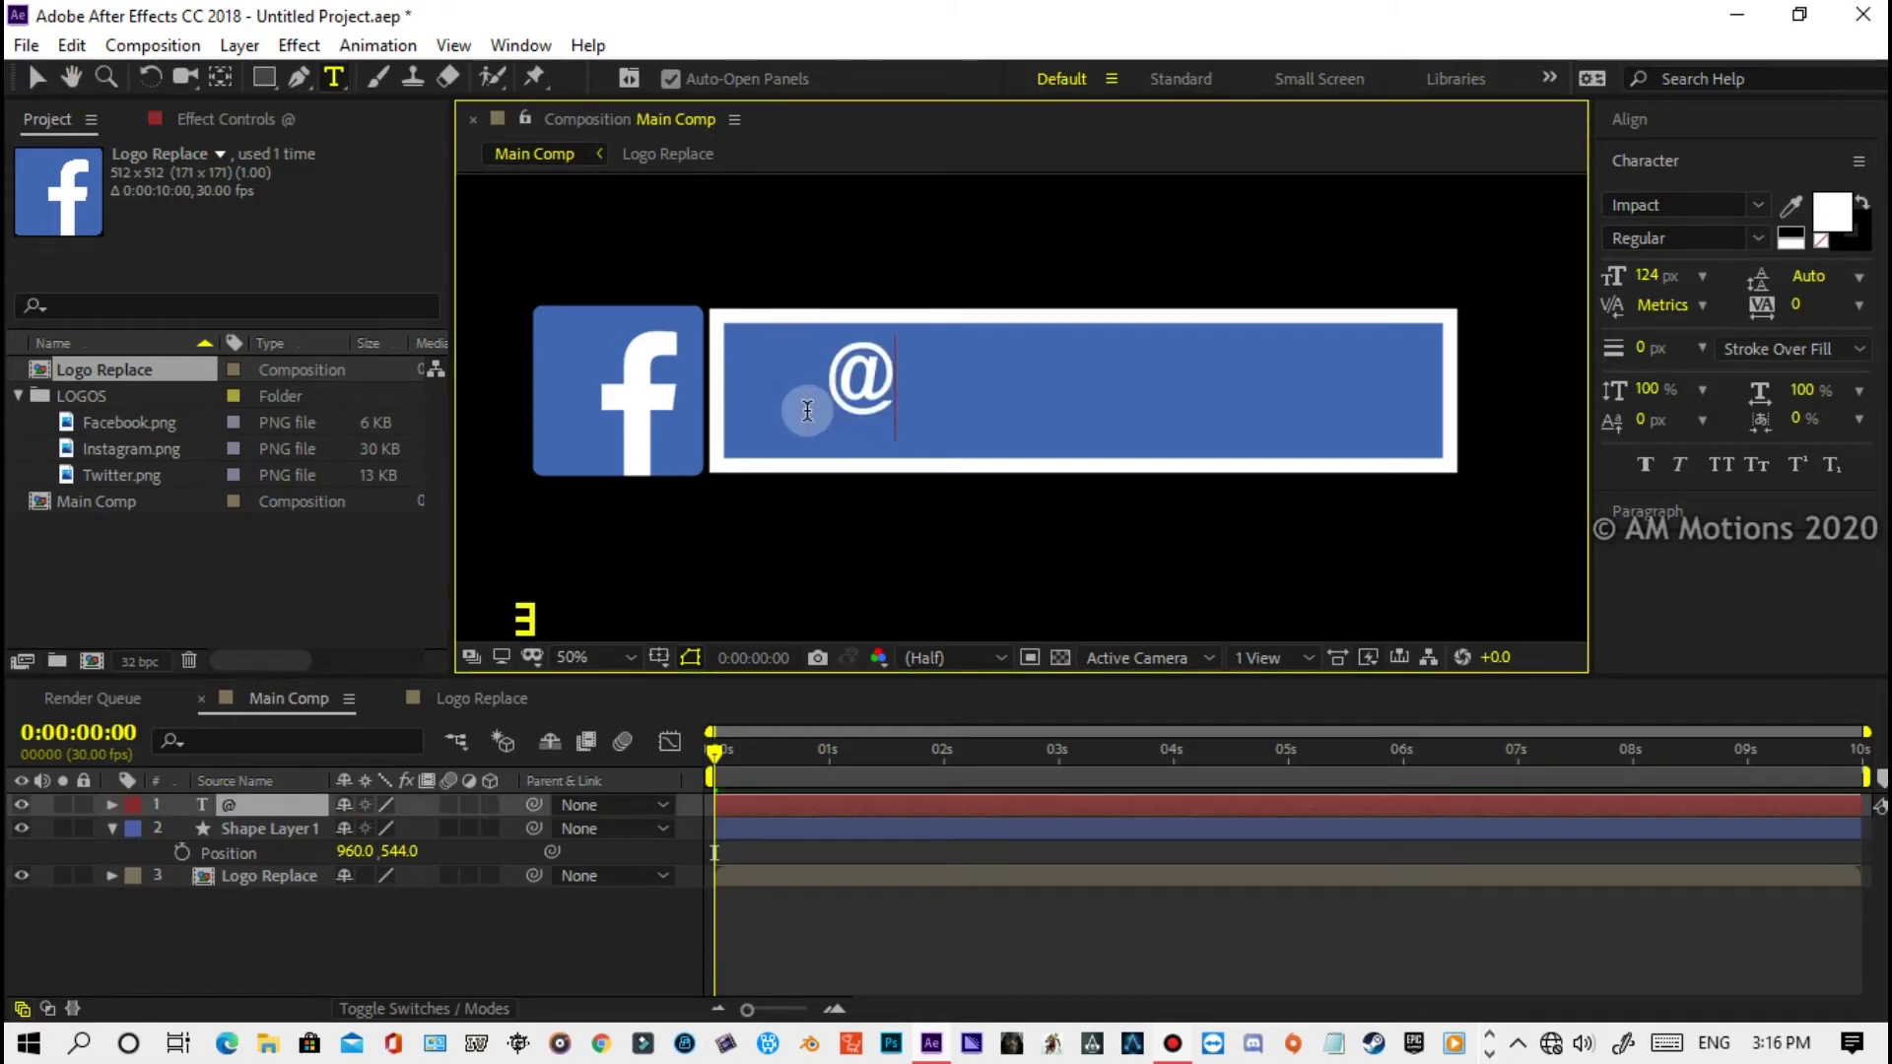
pyautogui.write('username')
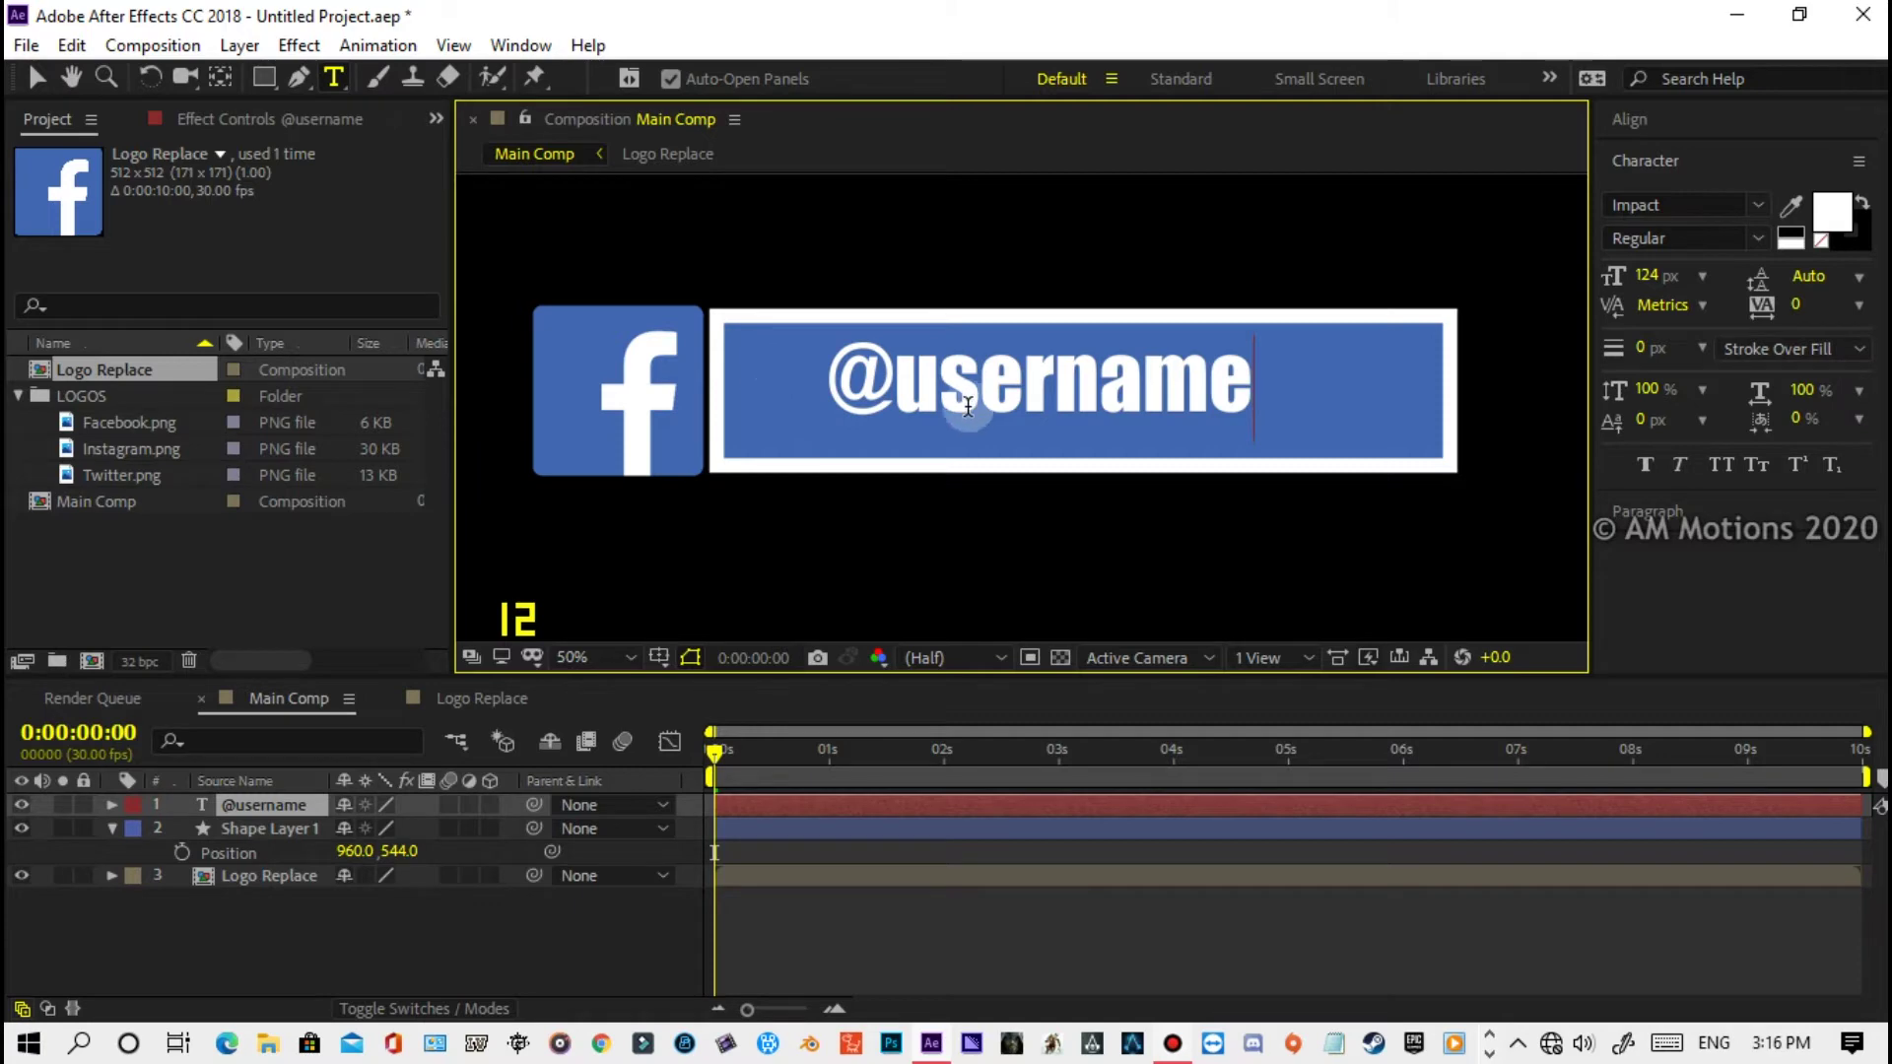
pyautogui.press('Escape')
pyautogui.press('v')
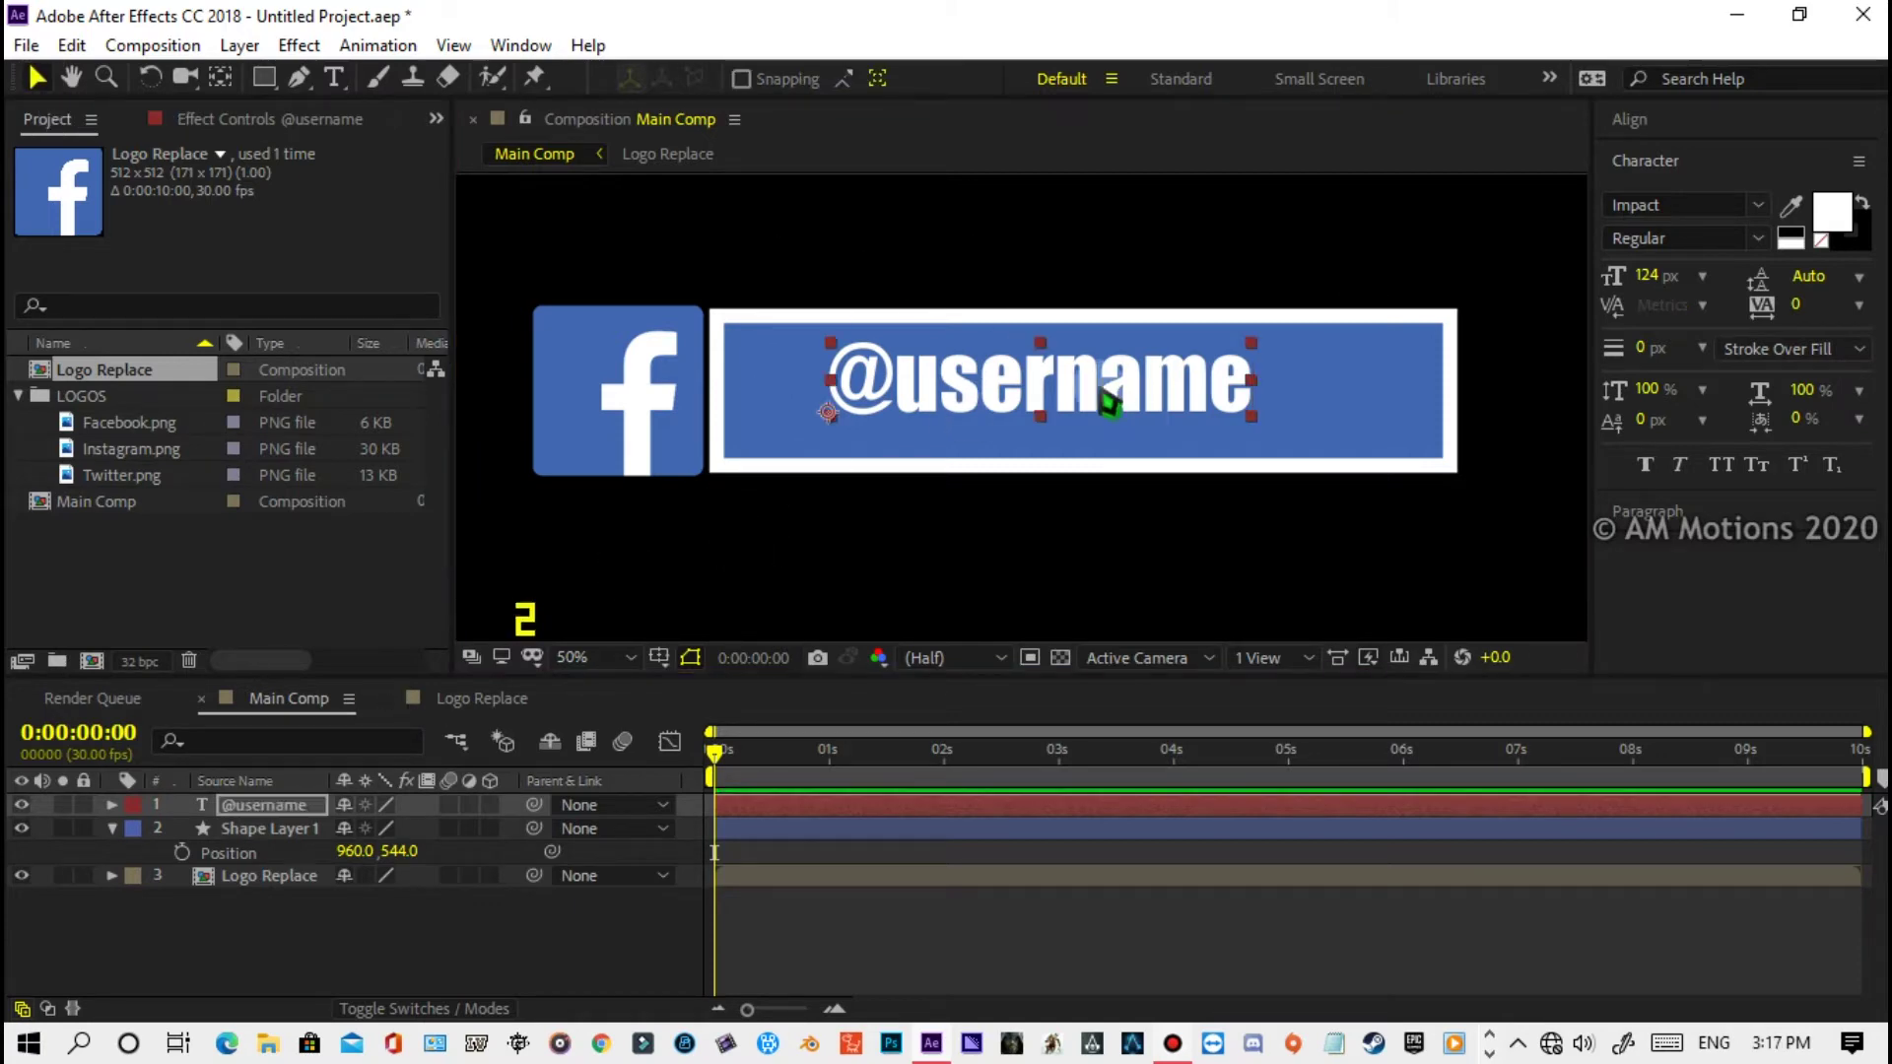
pyautogui.moveTo(1108, 404); pyautogui.dragTo(1132, 404)
pyautogui.click(1217, 261)
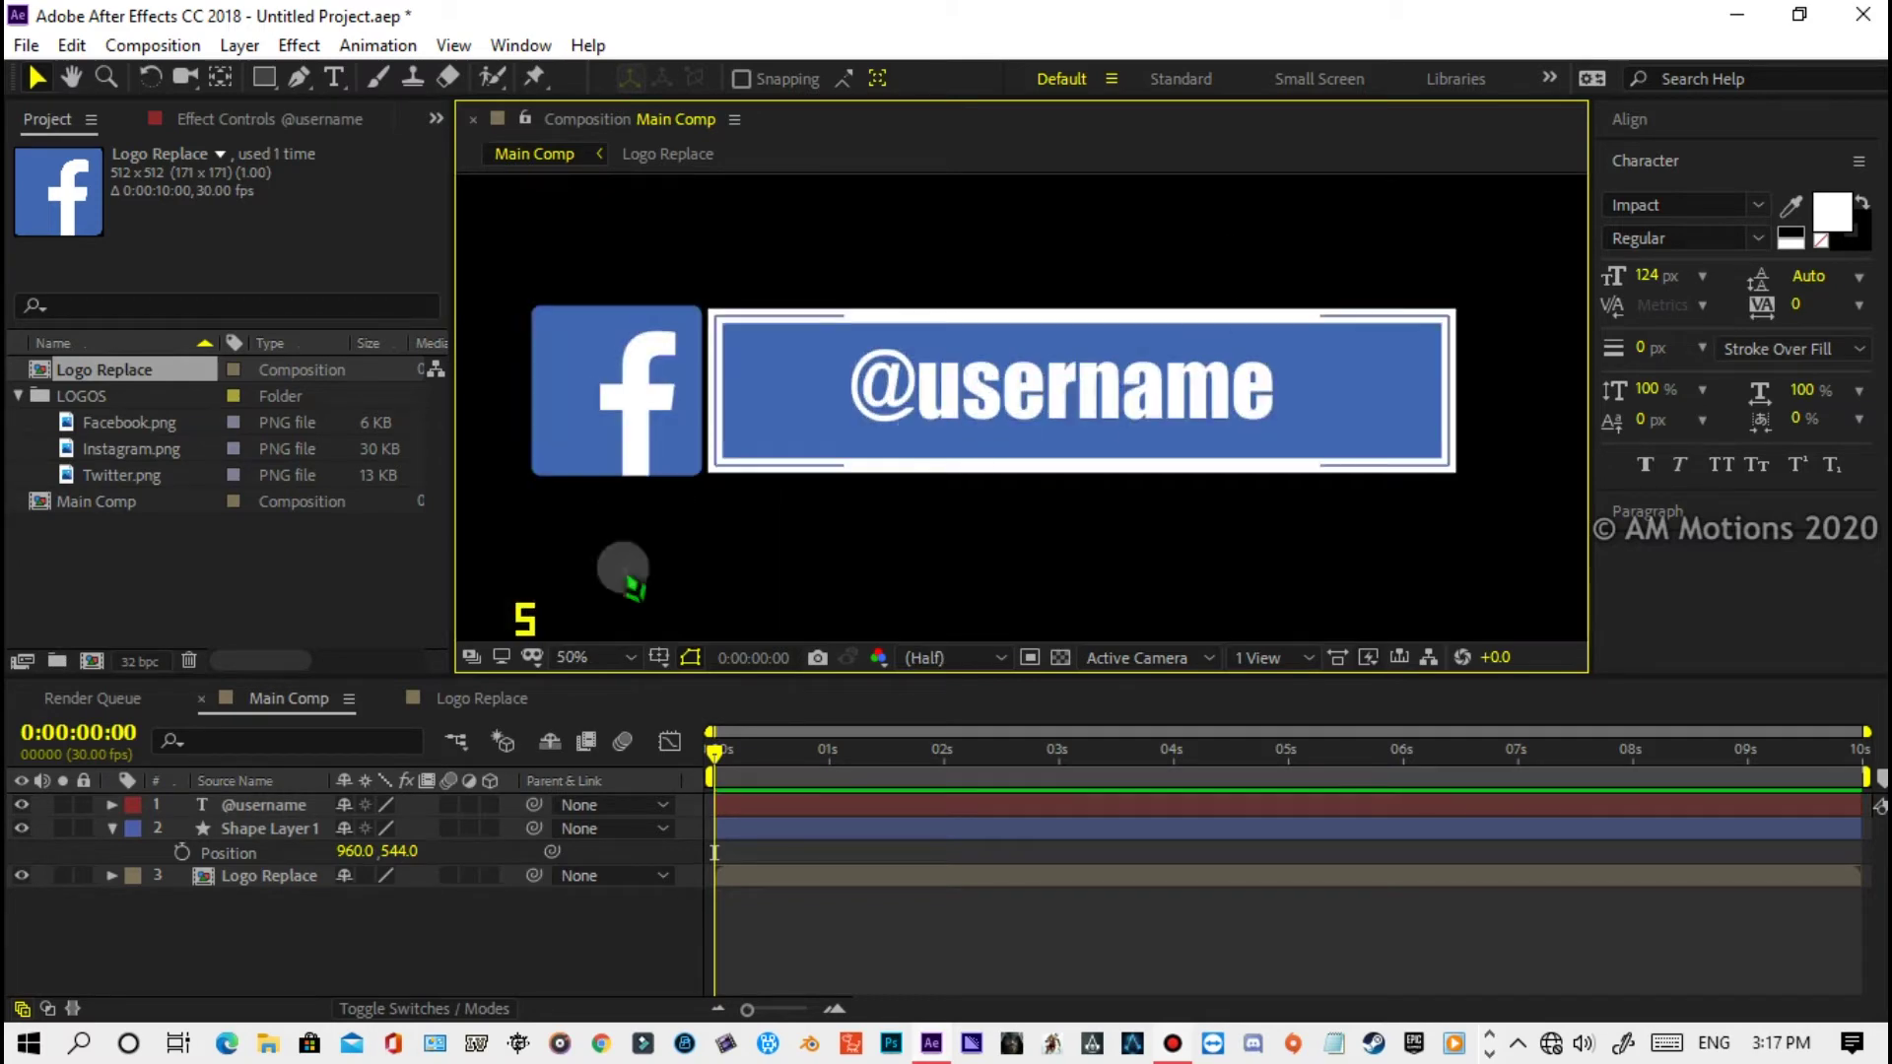
# Step: Pre-compose the blue bar and username text into 'Username Edit', then return to Main Comp
pyautogui.click(266, 827)
pyautogui.keyDown('ctrl'); pyautogui.click(276, 810); pyautogui.keyUp('ctrl')
pyautogui.rightClick(283, 825)
pyautogui.click(361, 720)
pyautogui.write('Username Edit')
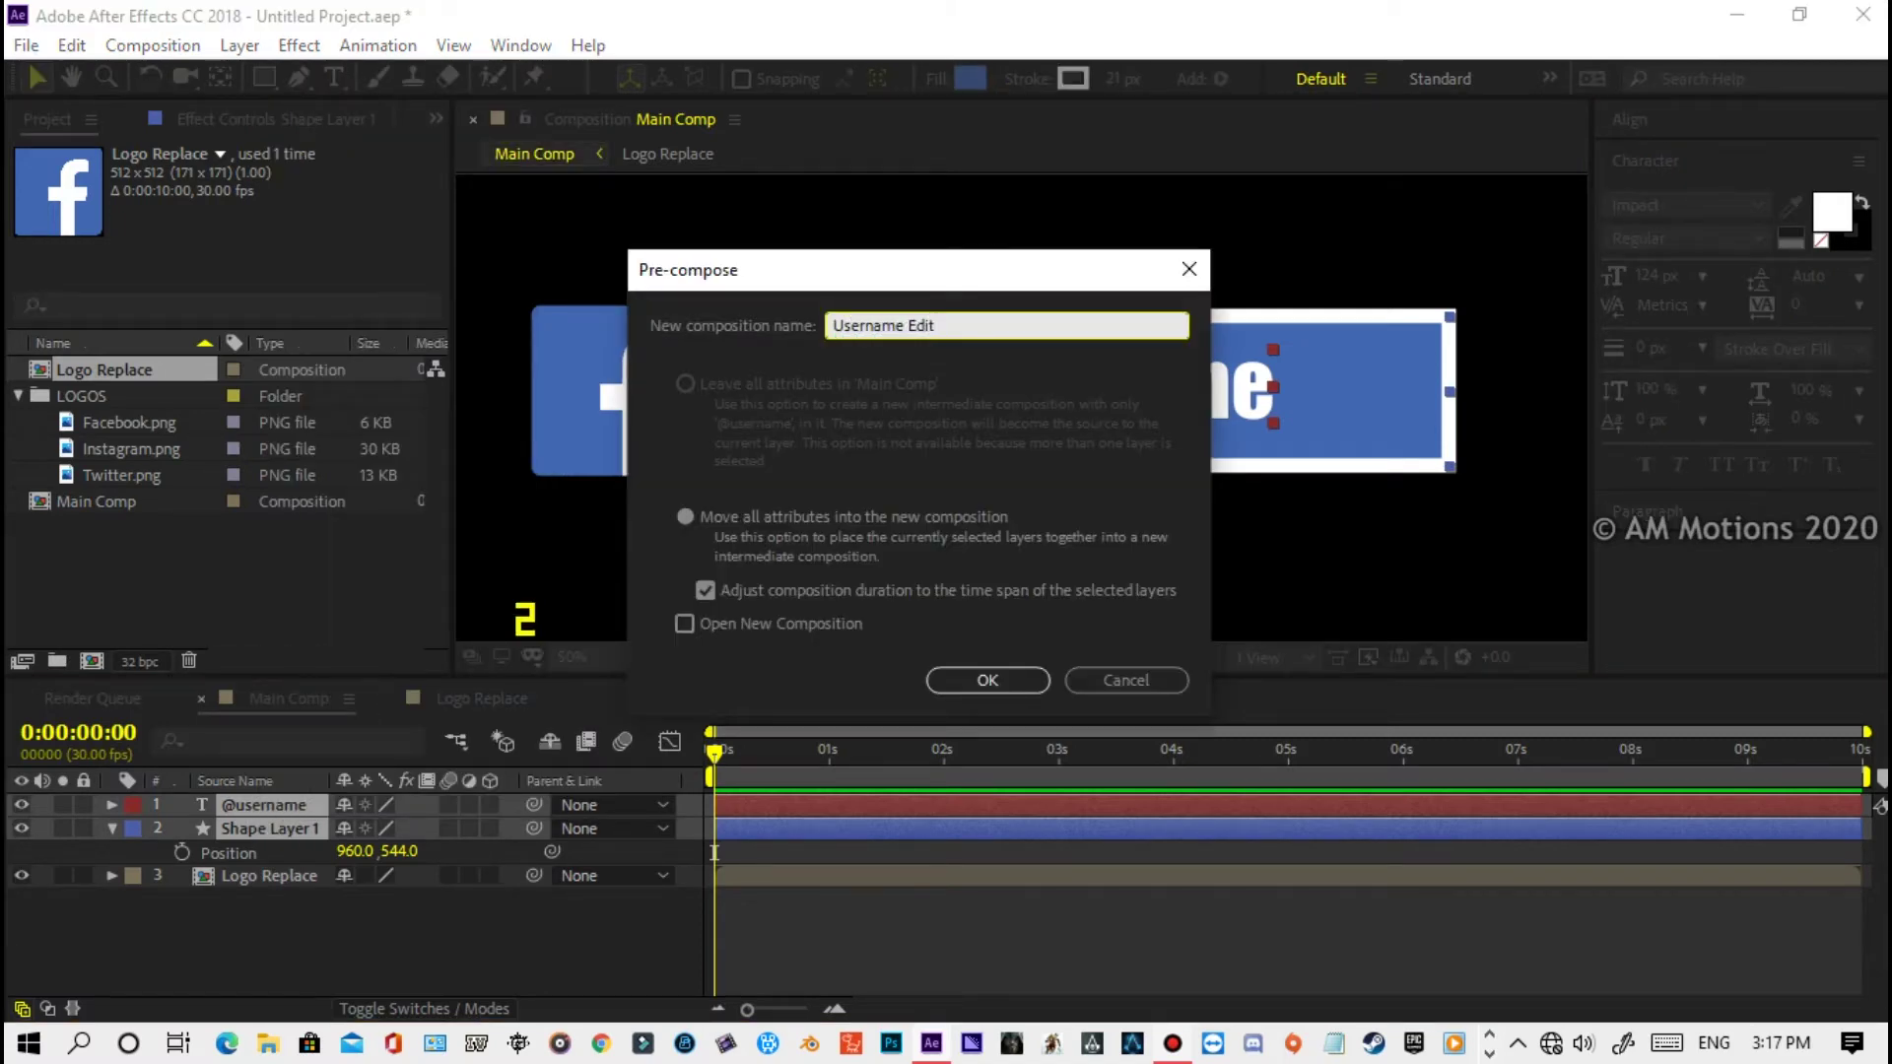
pyautogui.press('Return')
pyautogui.doubleClick(295, 805)
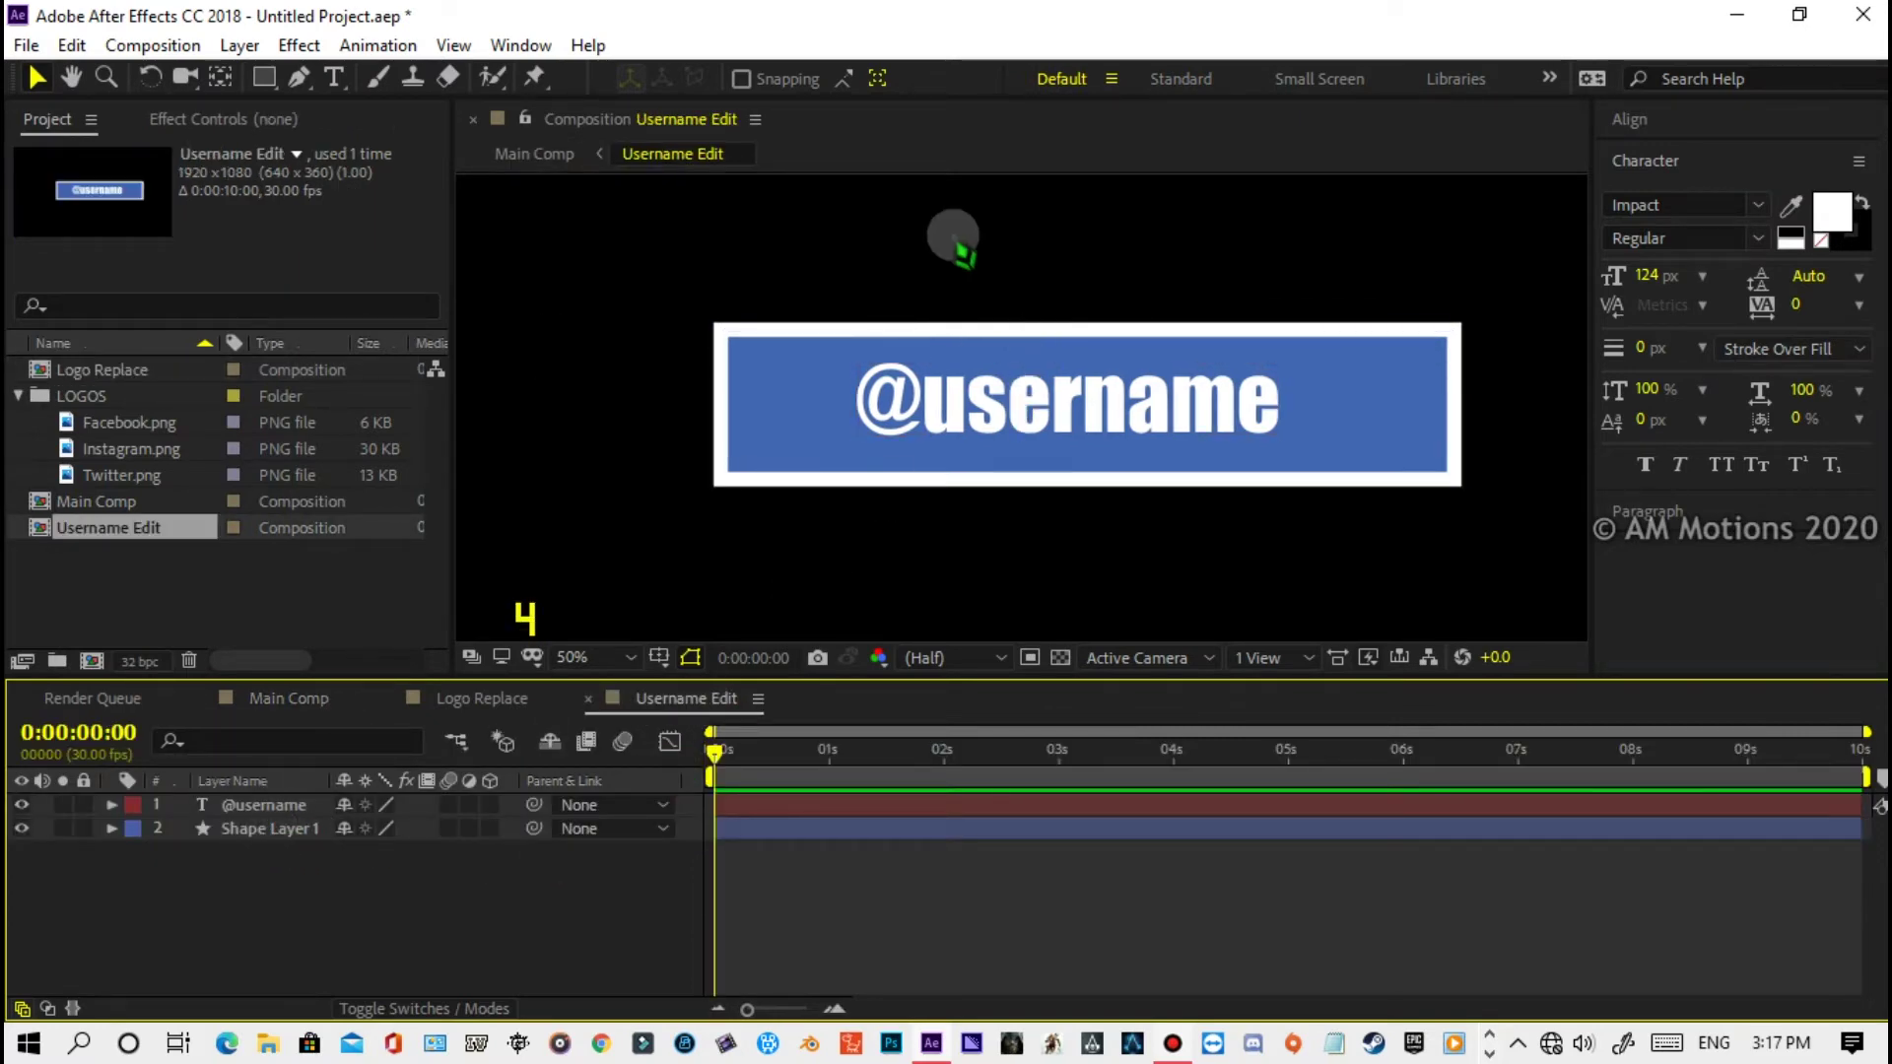
pyautogui.click(292, 701)
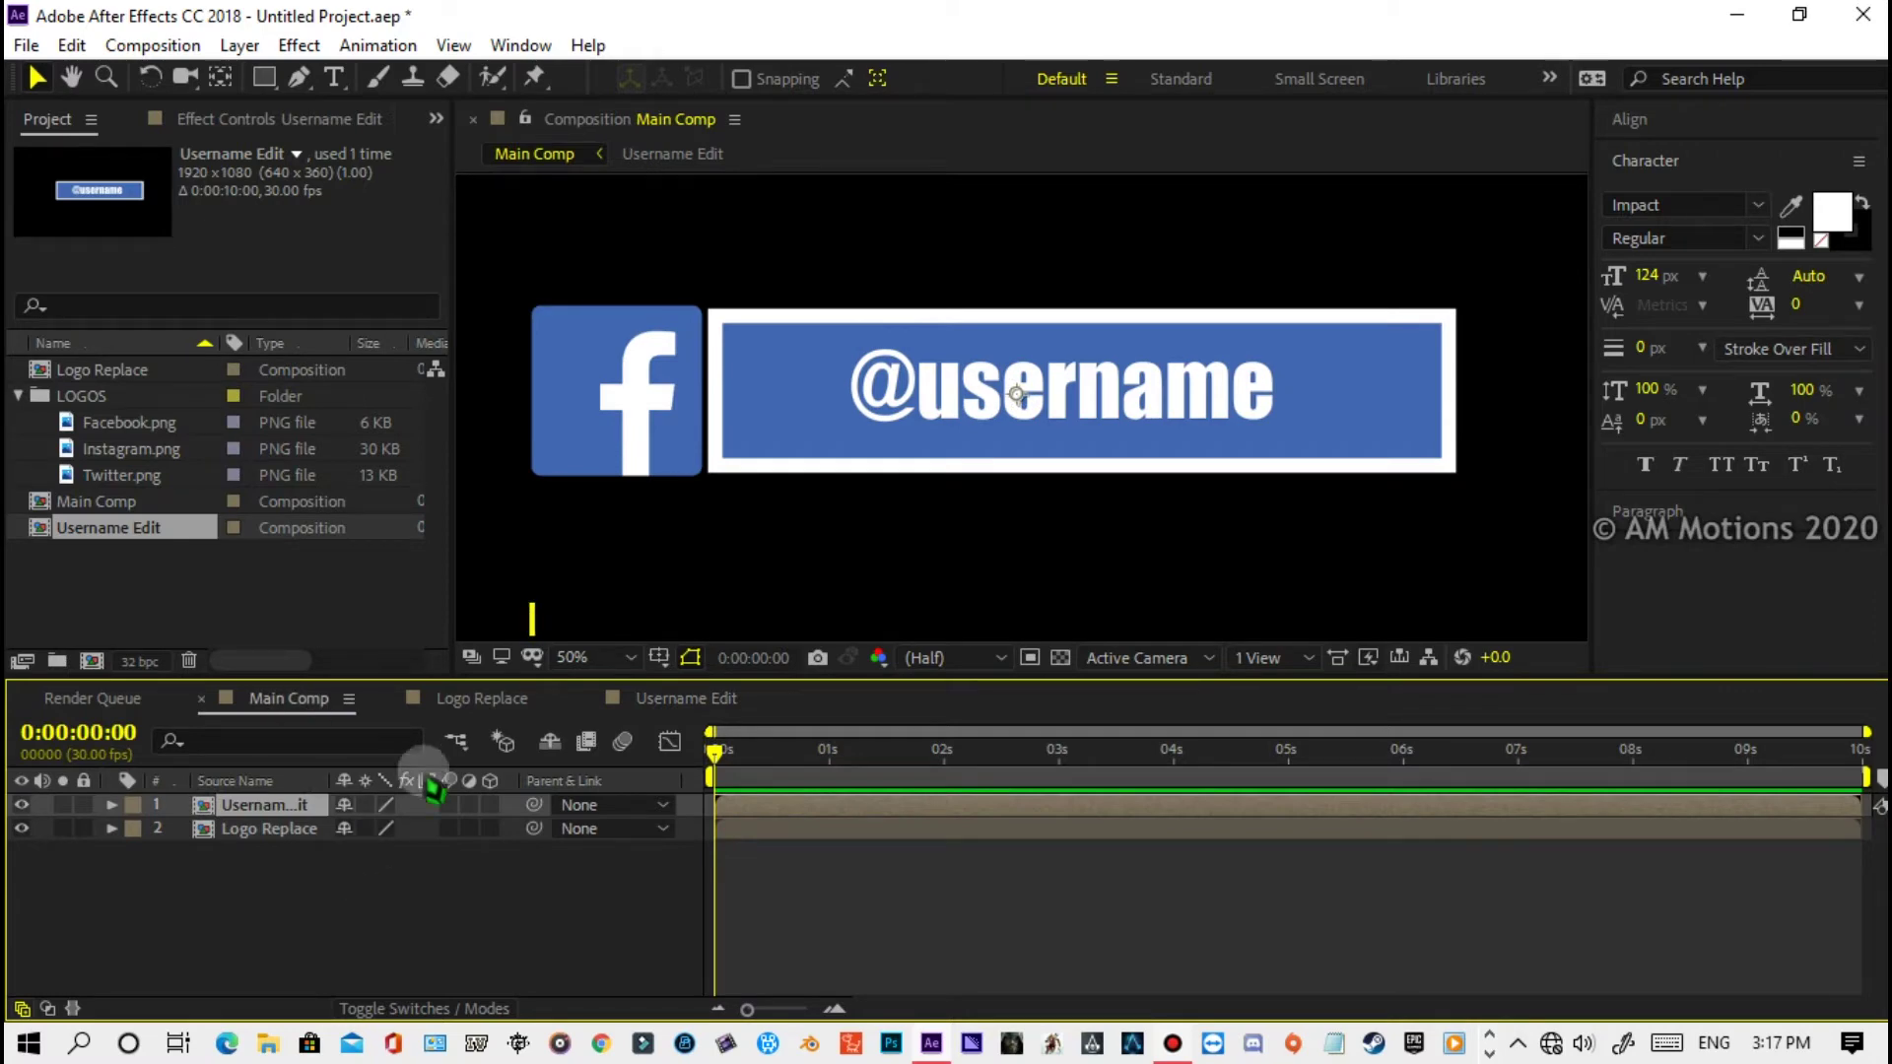
# Step: Keyframe Logo Replace rotation at 0° near 1 s and -1x -162° at 0 s
pyautogui.click(303, 833)
pyautogui.press('r')
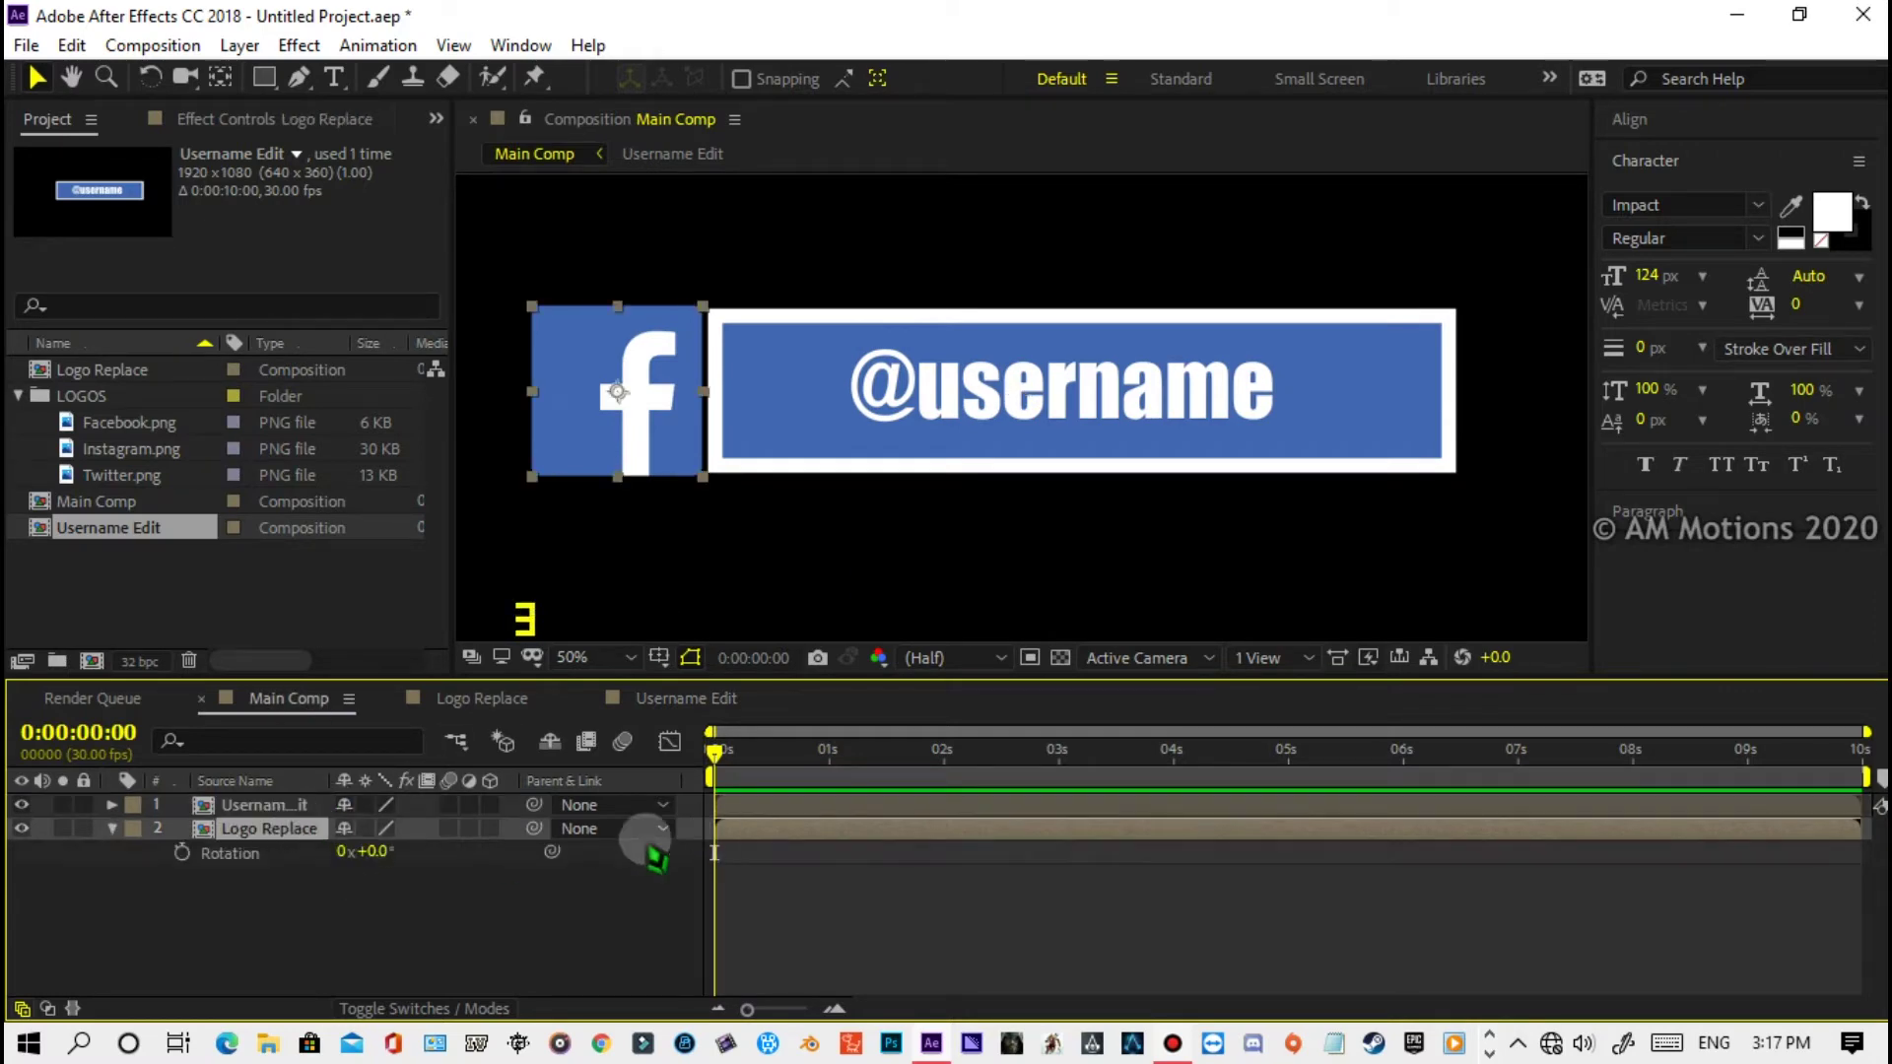
pyautogui.moveTo(716, 752); pyautogui.dragTo(799, 753)
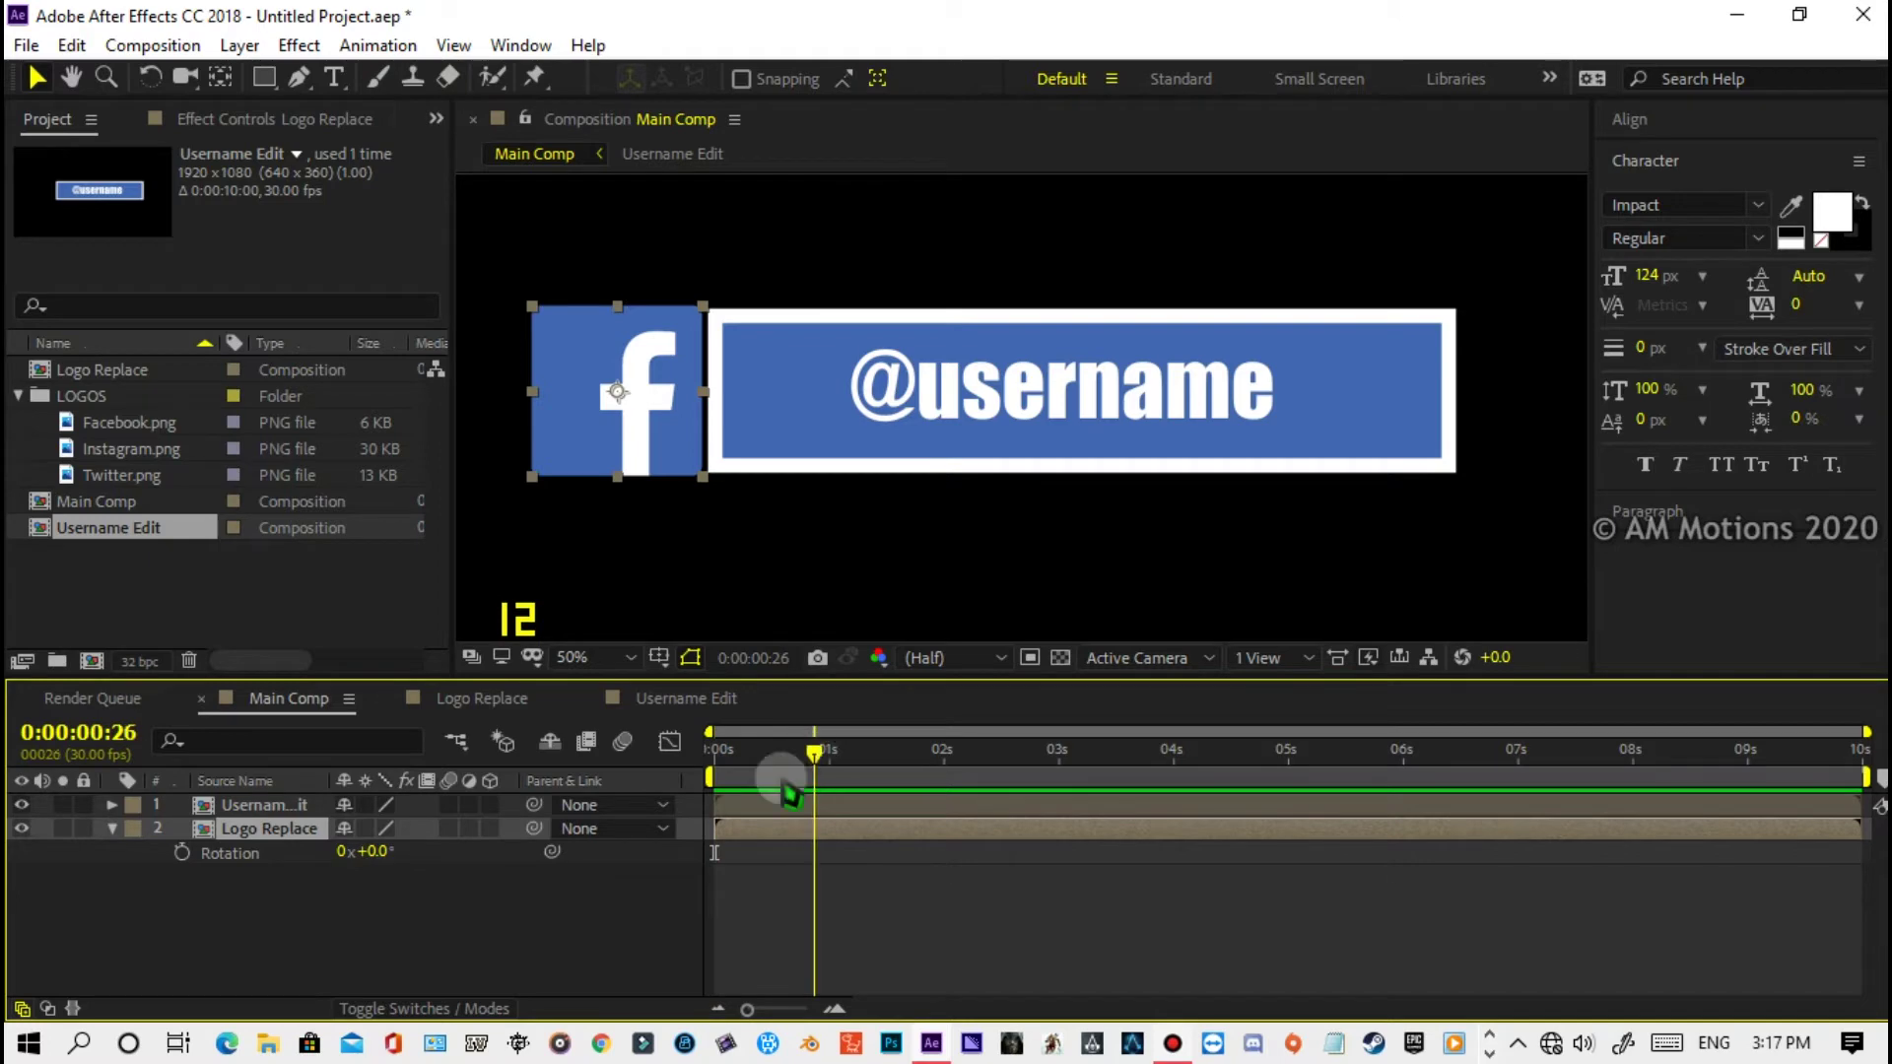
pyautogui.click(182, 852)
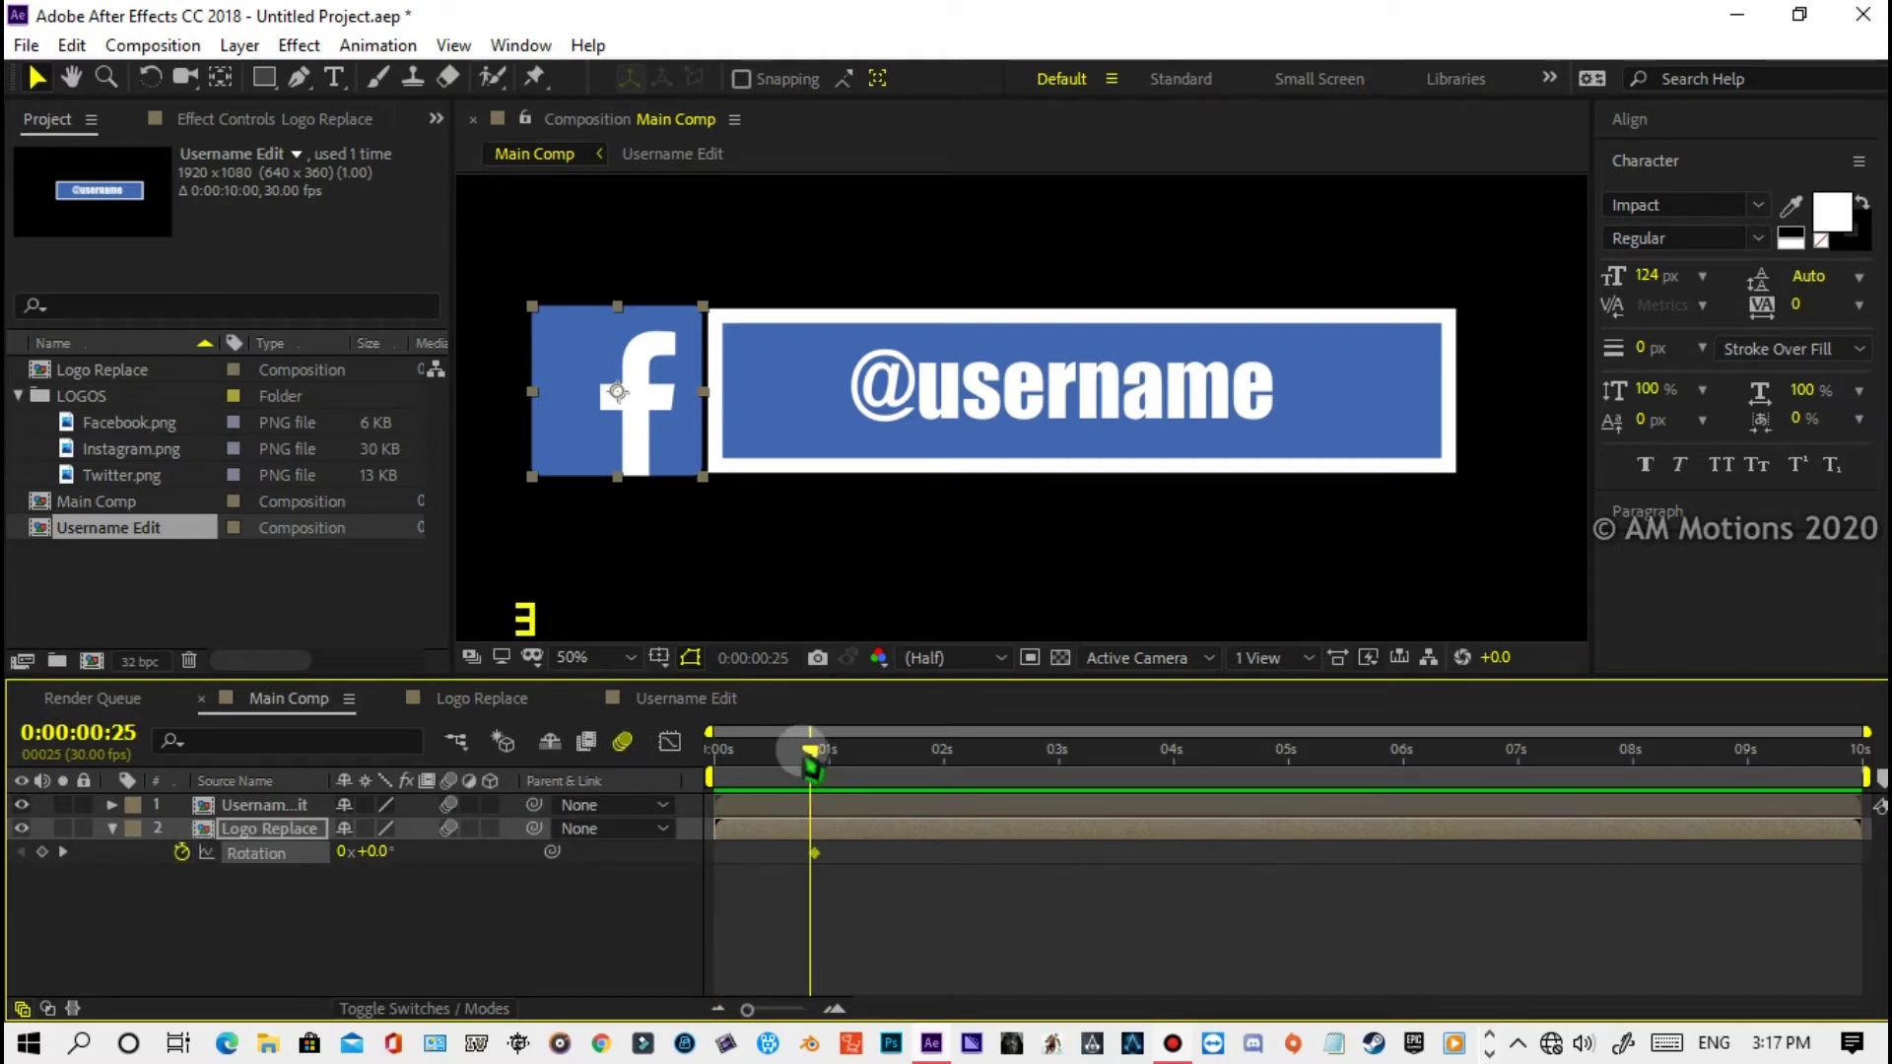
pyautogui.moveTo(810, 764); pyautogui.dragTo(714, 763)
pyautogui.moveTo(365, 851); pyautogui.dragTo(84, 897)
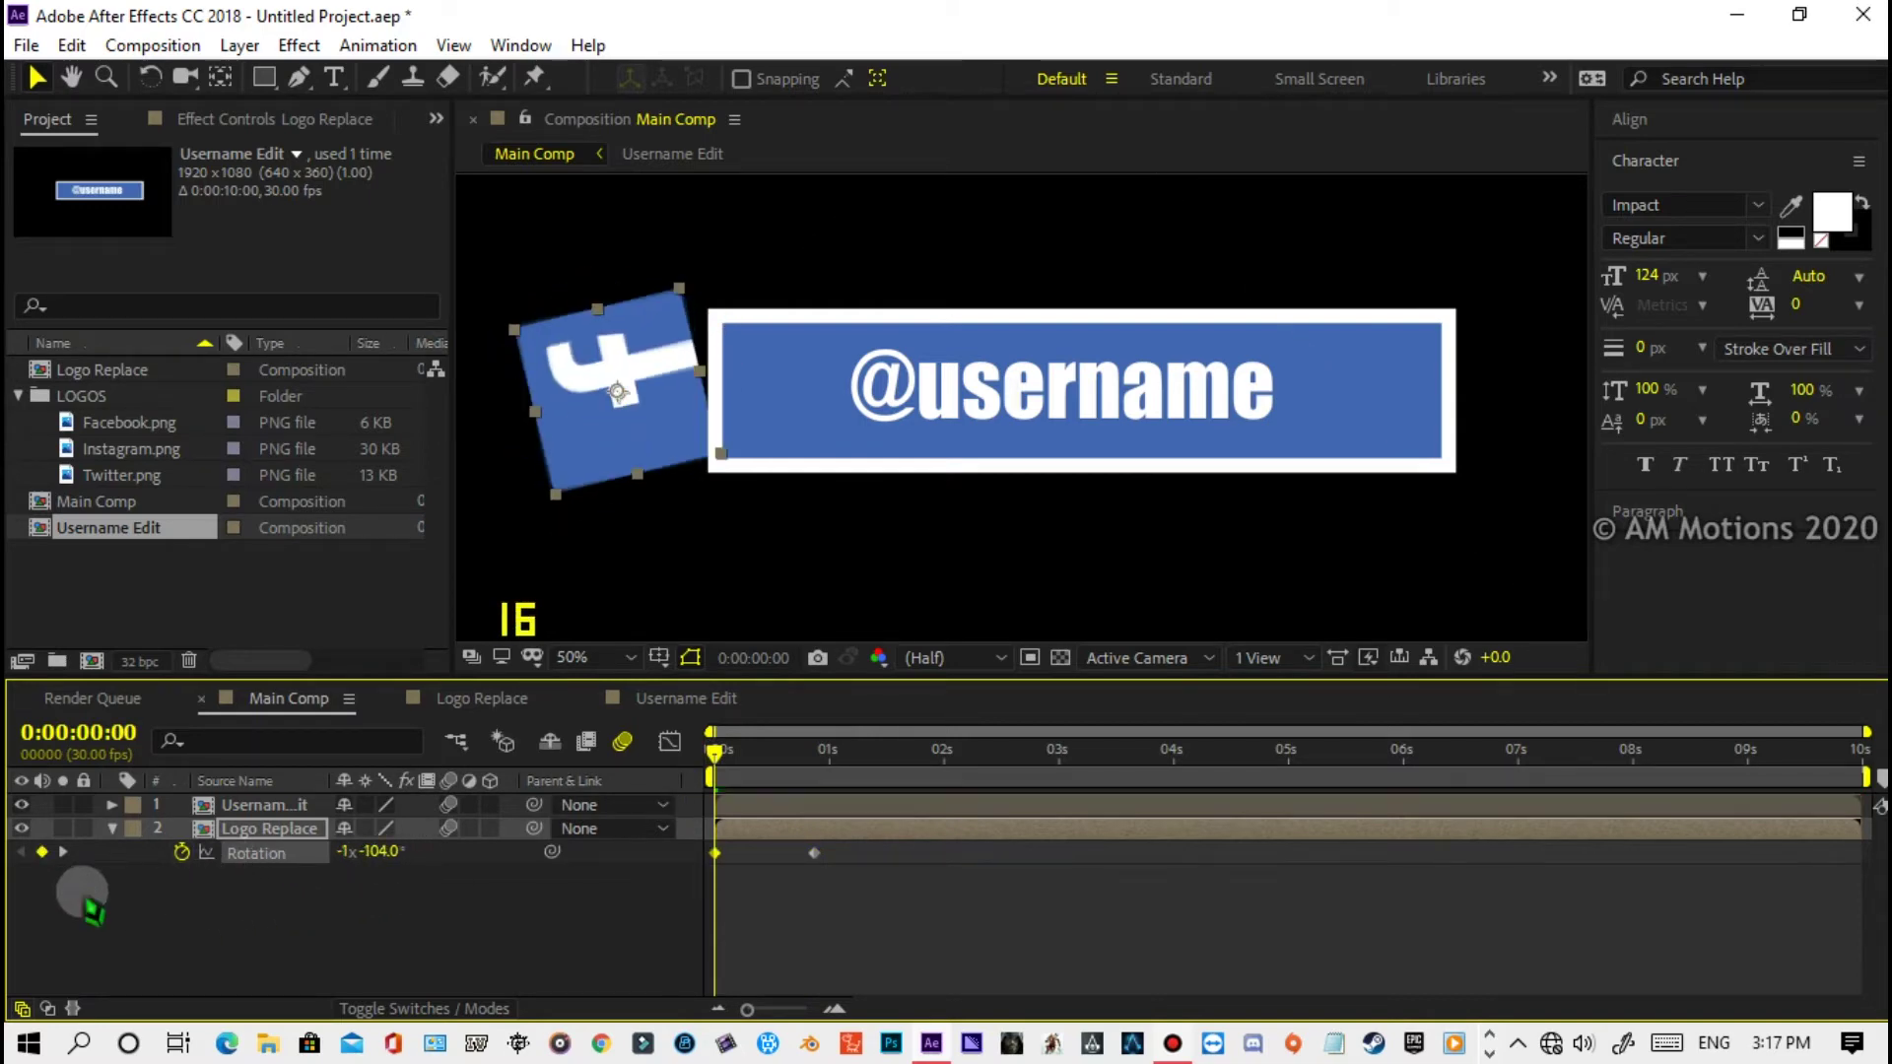
pyautogui.moveTo(342, 859); pyautogui.dragTo(452, 899)
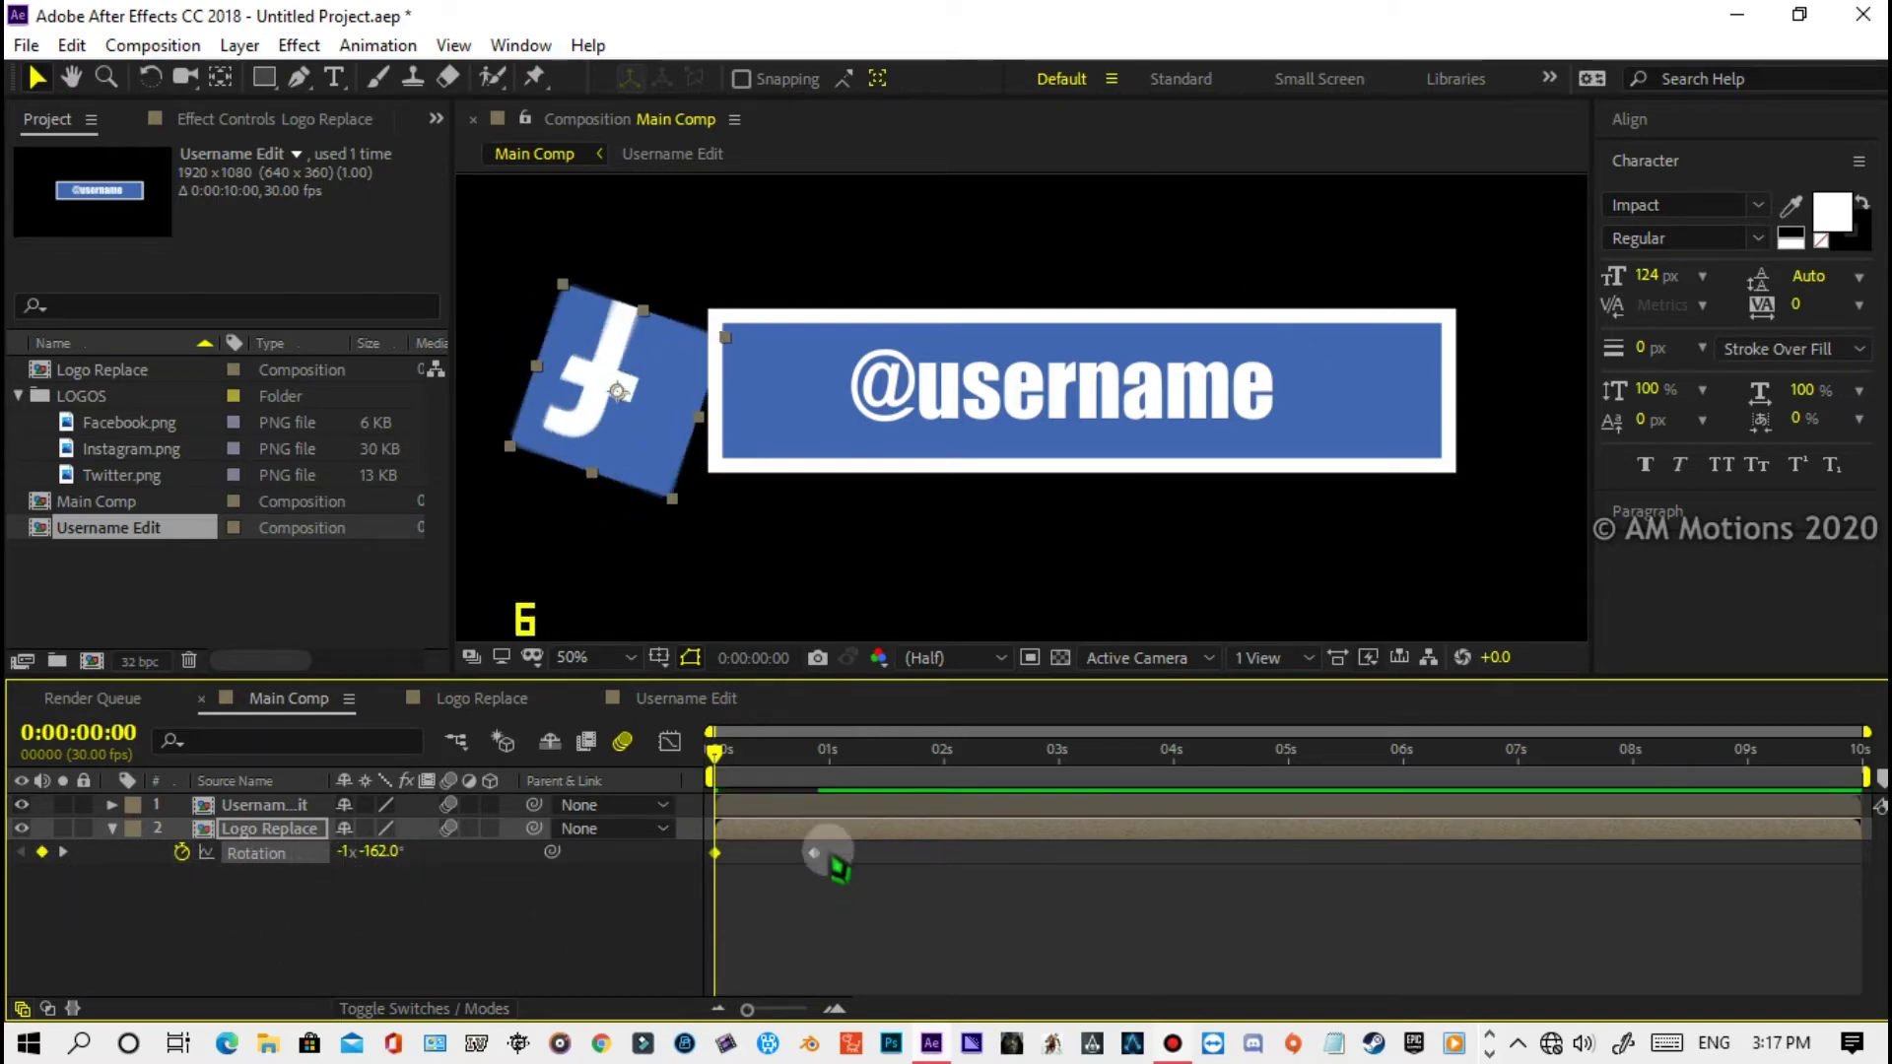
# Step: Apply Easy Ease to both rotation keyframes, refine the speed curve, and preview the spin
pyautogui.moveTo(833, 847); pyautogui.dragTo(700, 867)
pyautogui.press('F9')
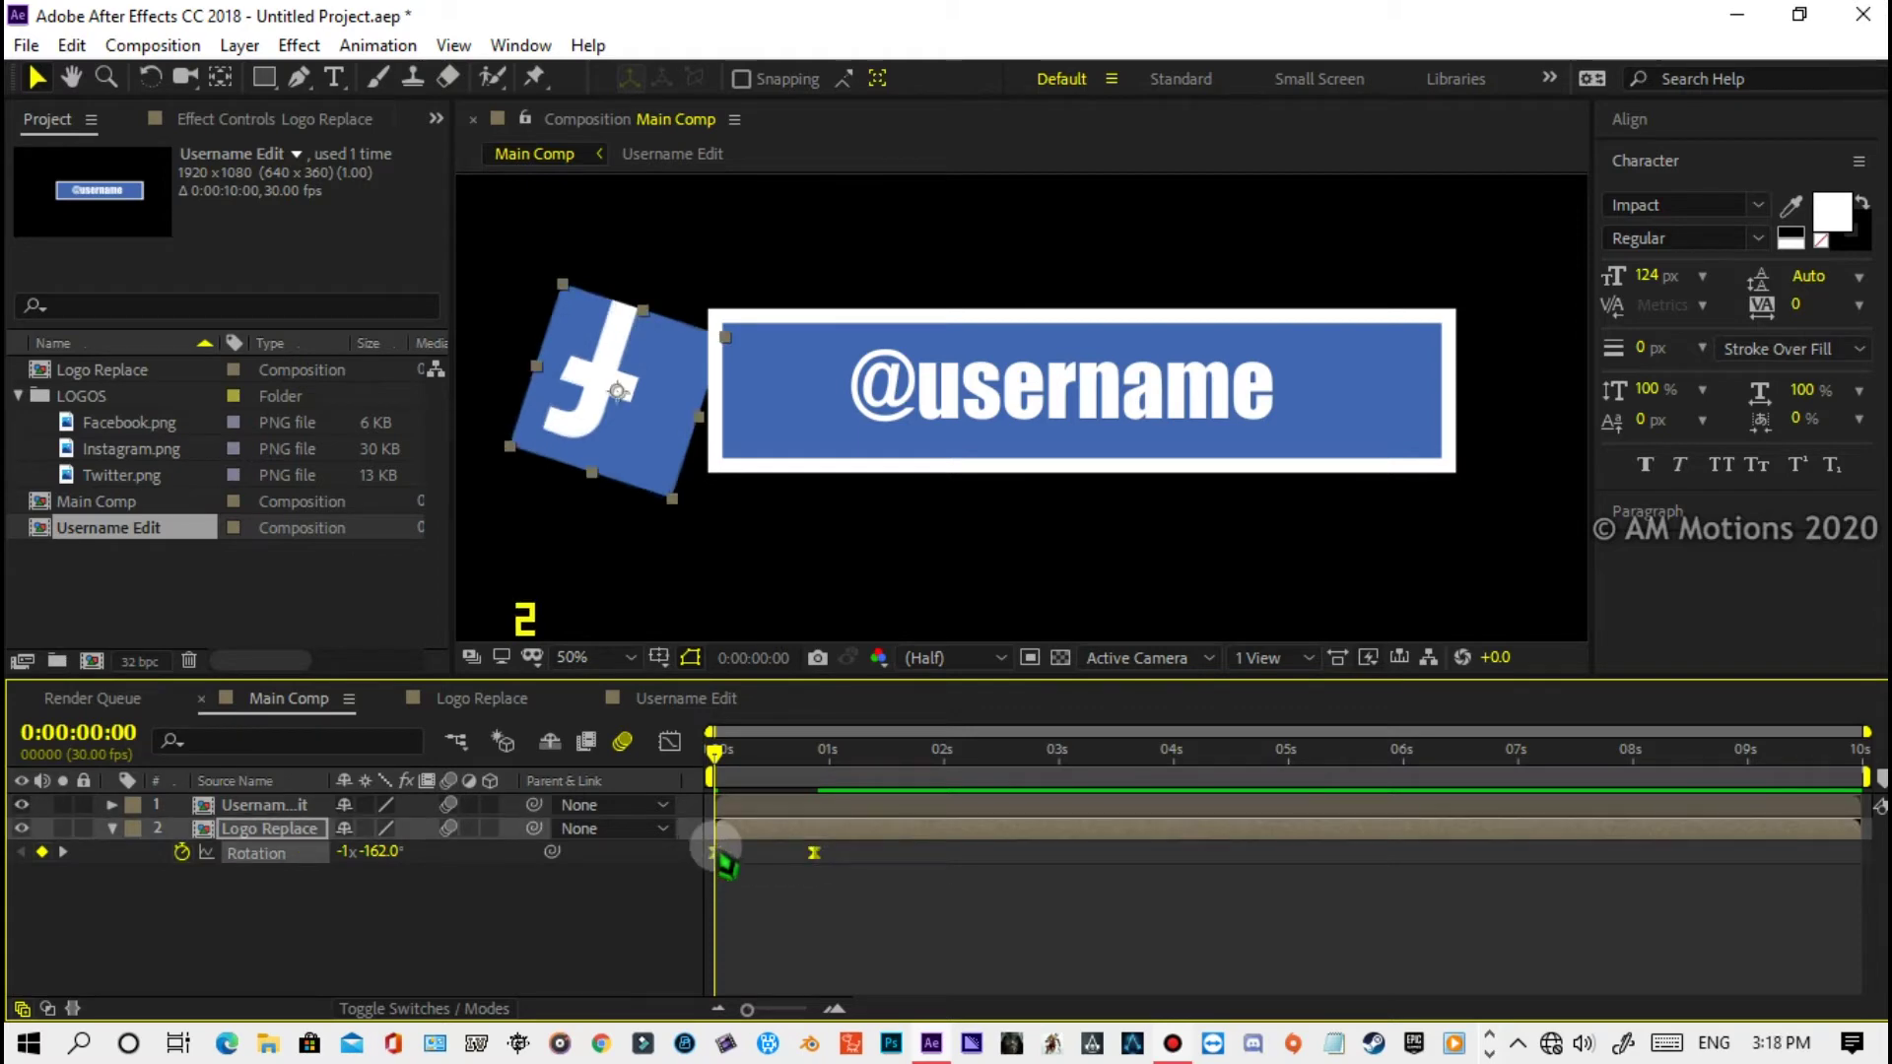
pyautogui.click(670, 741)
pyautogui.moveTo(857, 867)
pyautogui.mouseDown()
pyautogui.moveTo(778, 970)
pyautogui.moveTo(734, 932)
pyautogui.mouseUp()
pyautogui.click(670, 741)
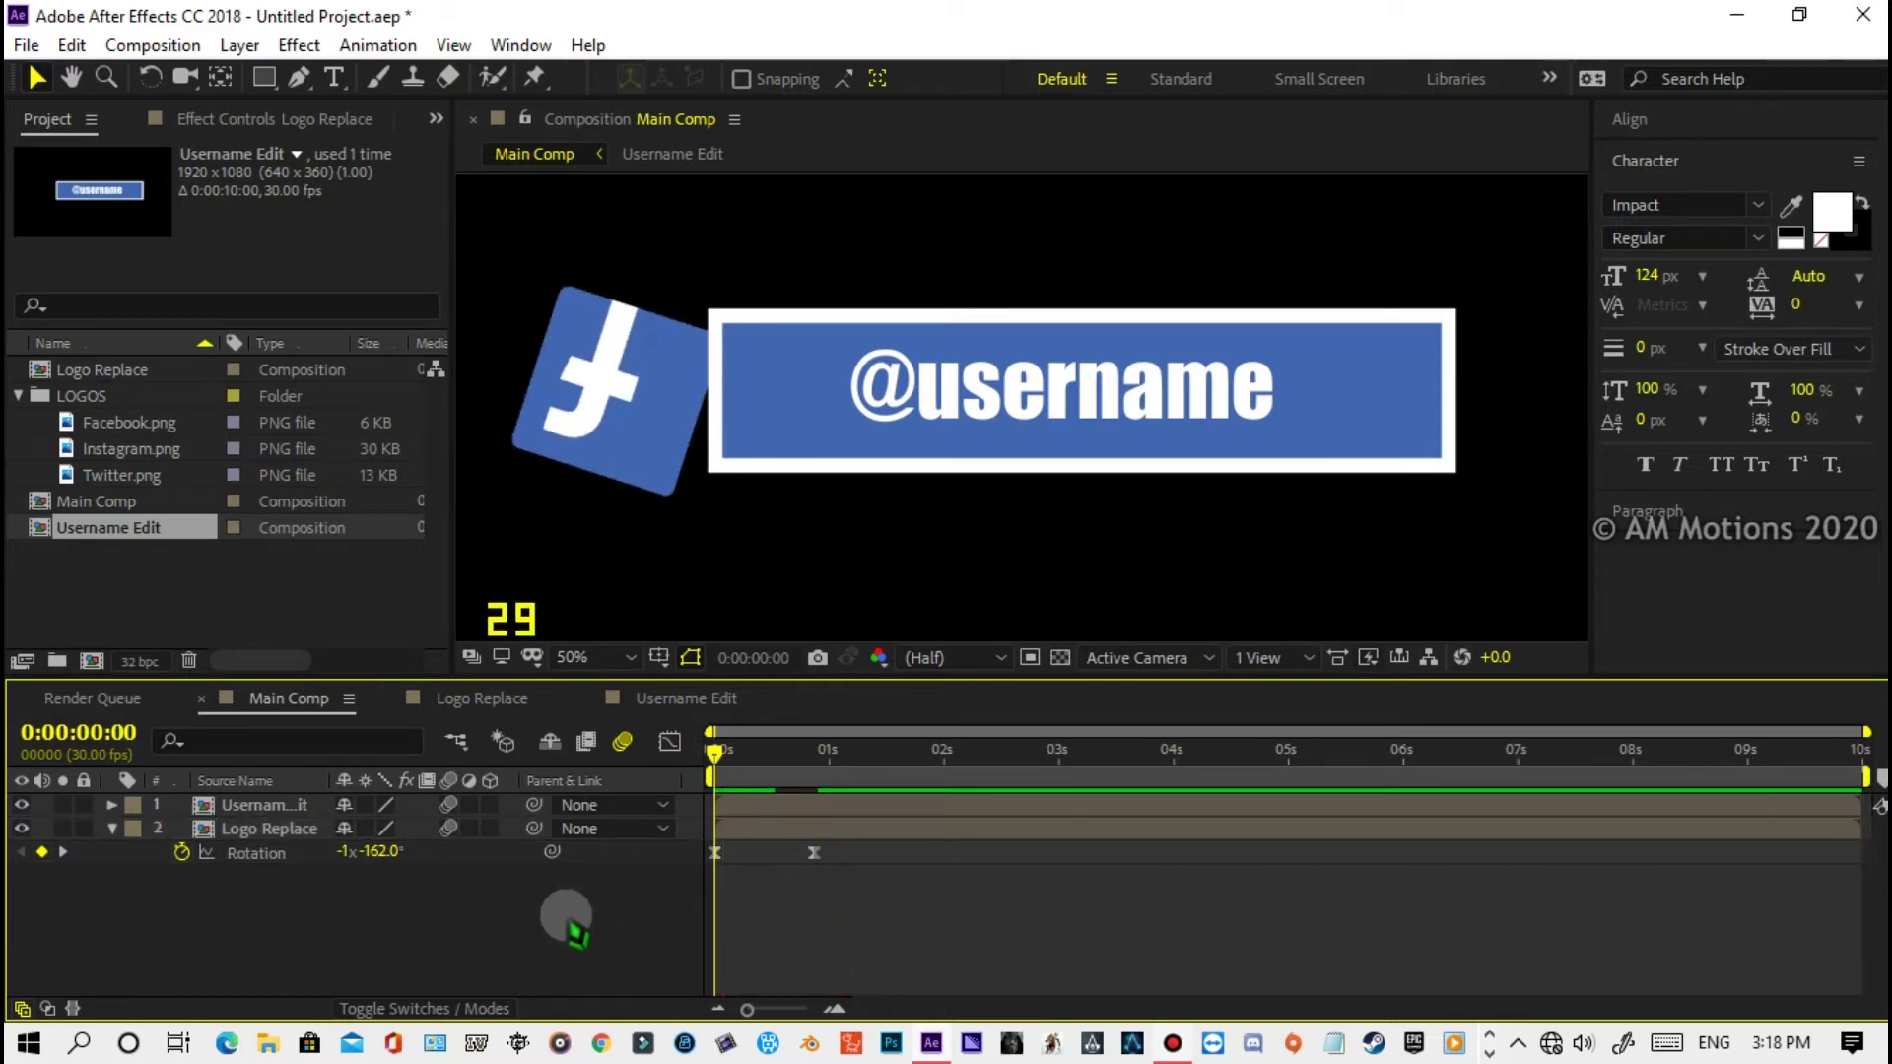
pyautogui.moveTo(719, 824); pyautogui.dragTo(1012, 806)
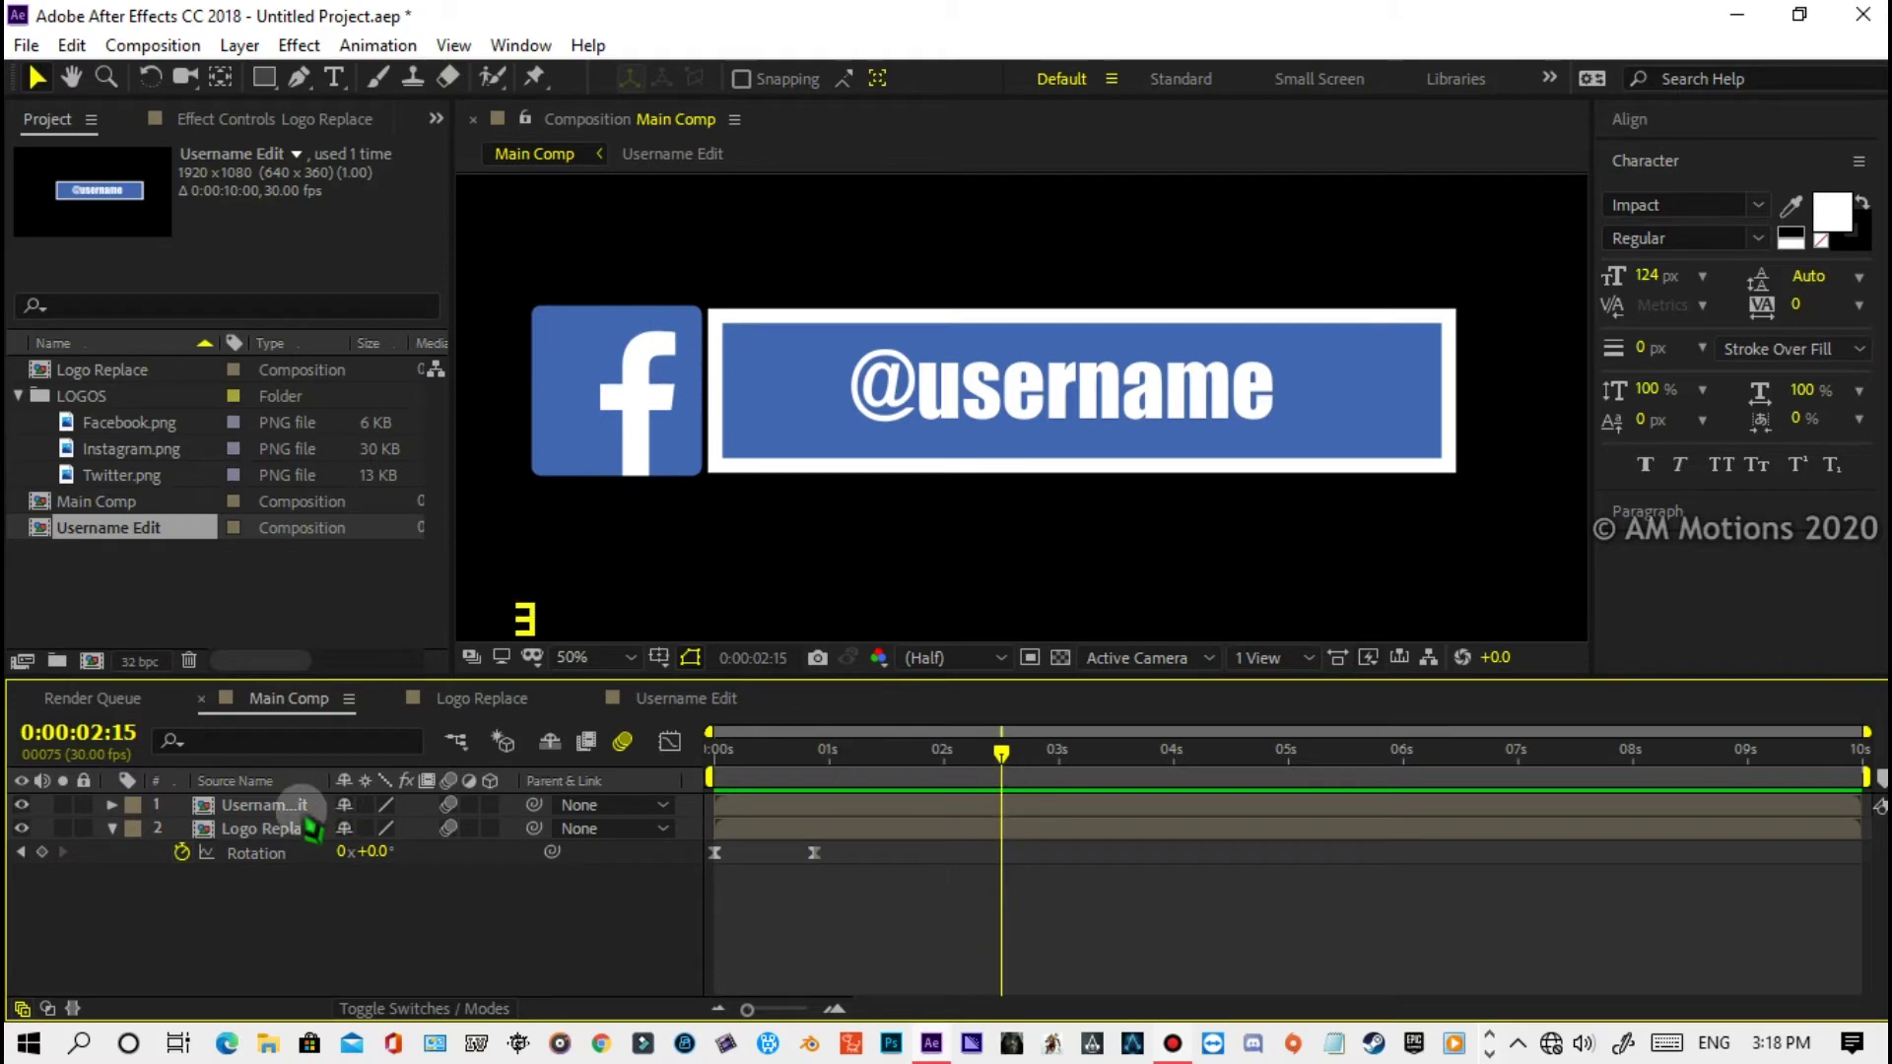
pyautogui.click(264, 805)
# Step: Mask the username bar with a rectangle, feather 14, keyframing Mask Path at 2:15
pyautogui.click(264, 77)
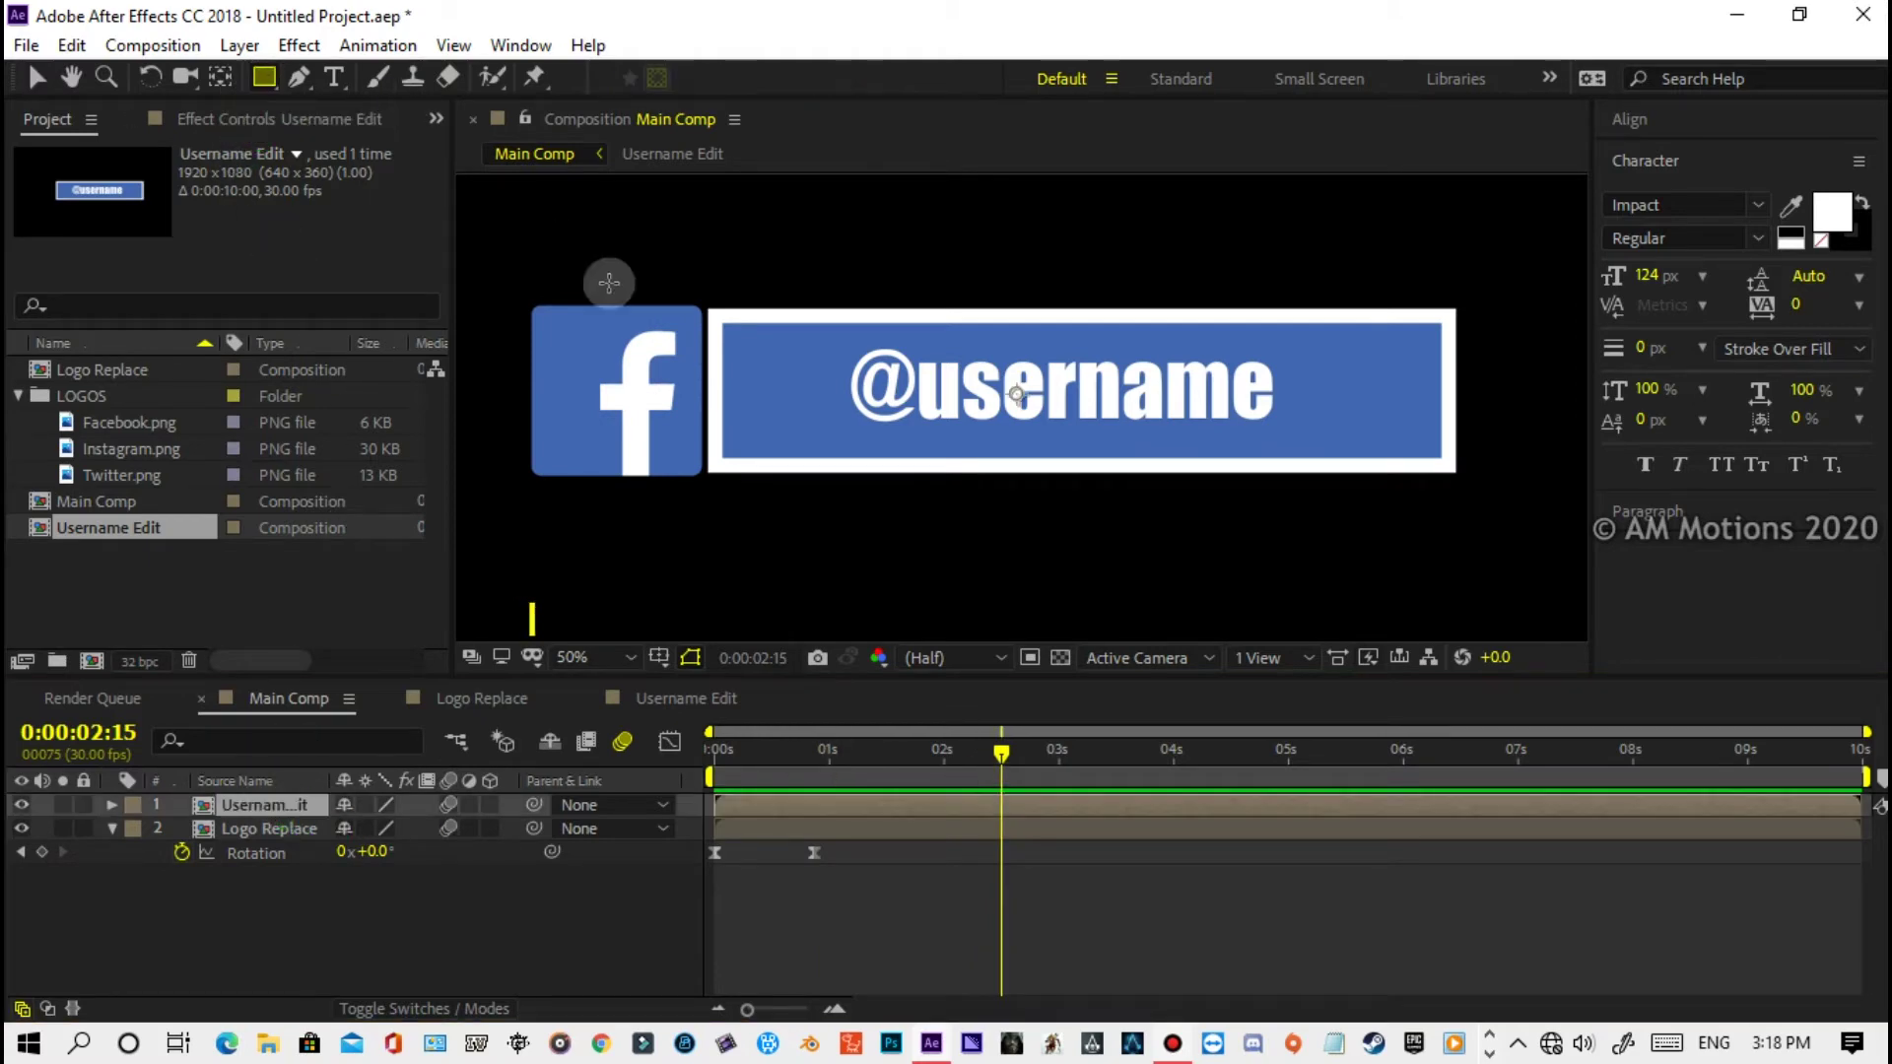
pyautogui.moveTo(682, 293); pyautogui.dragTo(1478, 493)
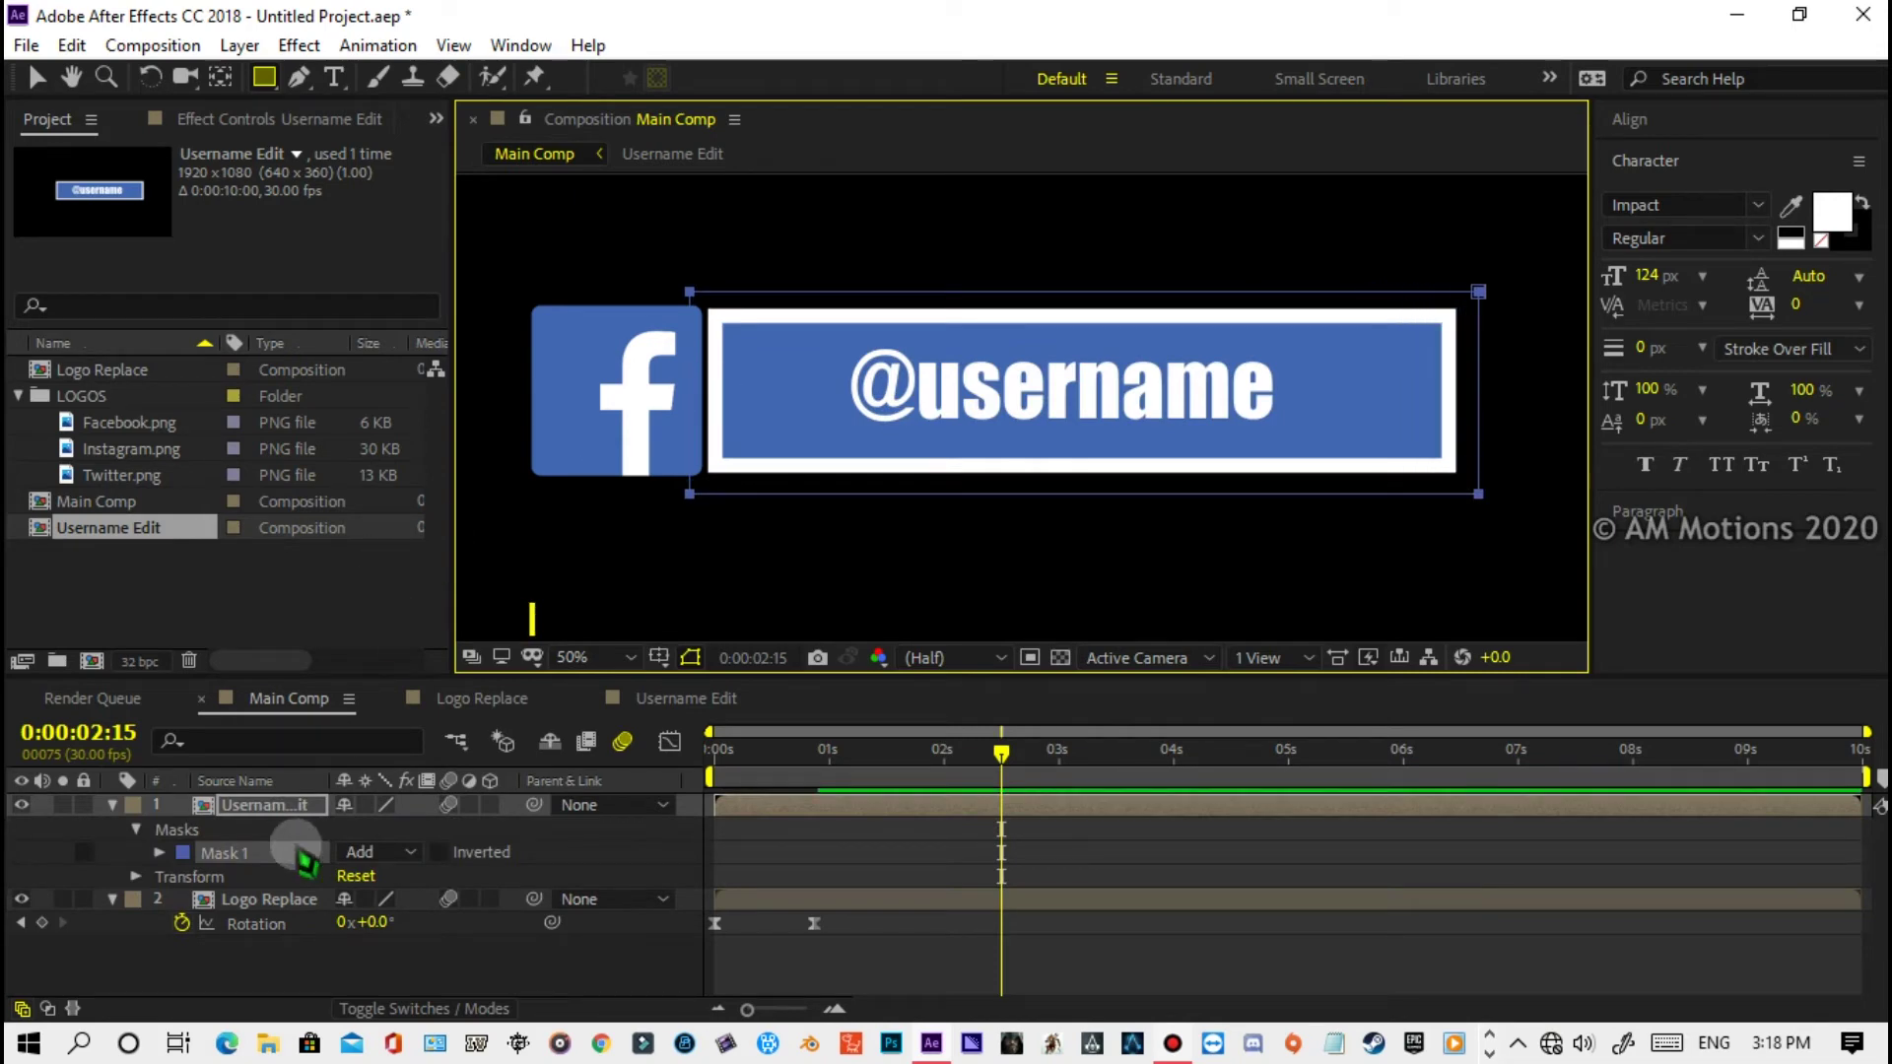
pyautogui.click(158, 853)
pyautogui.click(205, 876)
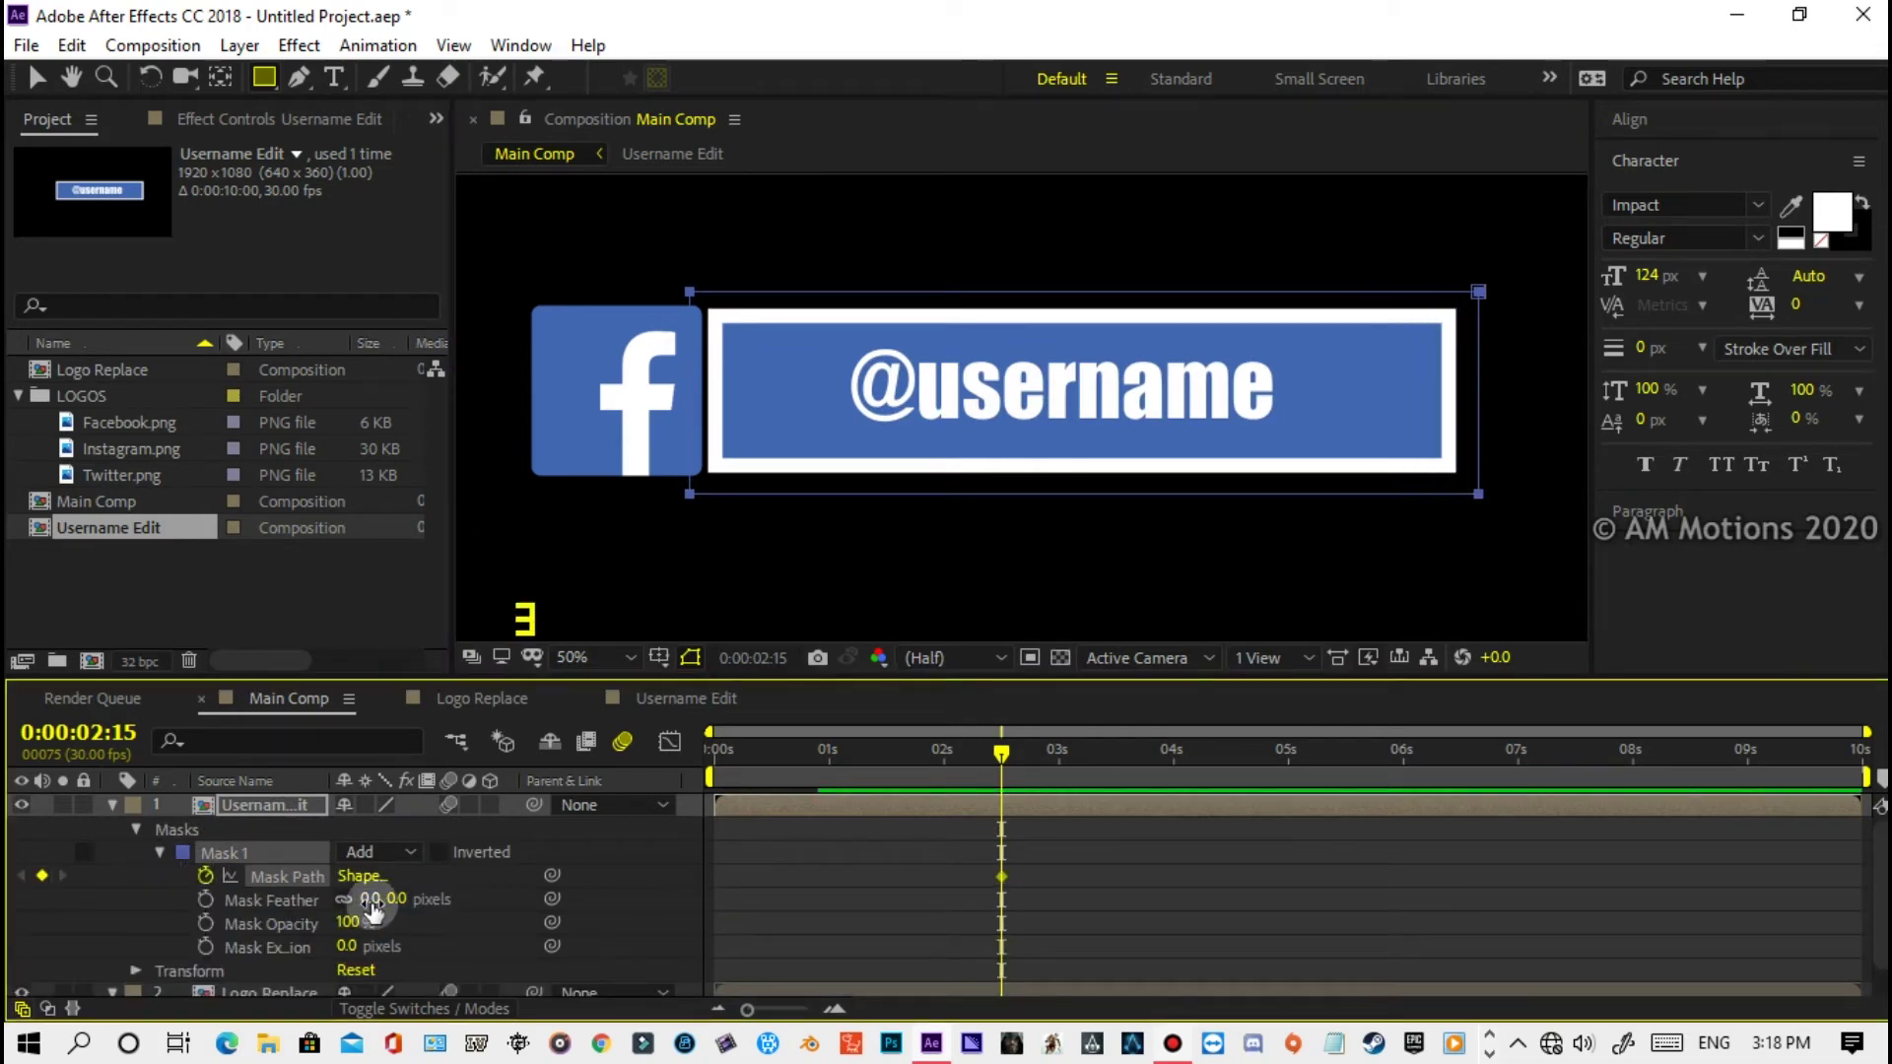
pyautogui.moveTo(391, 906); pyautogui.dragTo(414, 901)
pyautogui.click(36, 77)
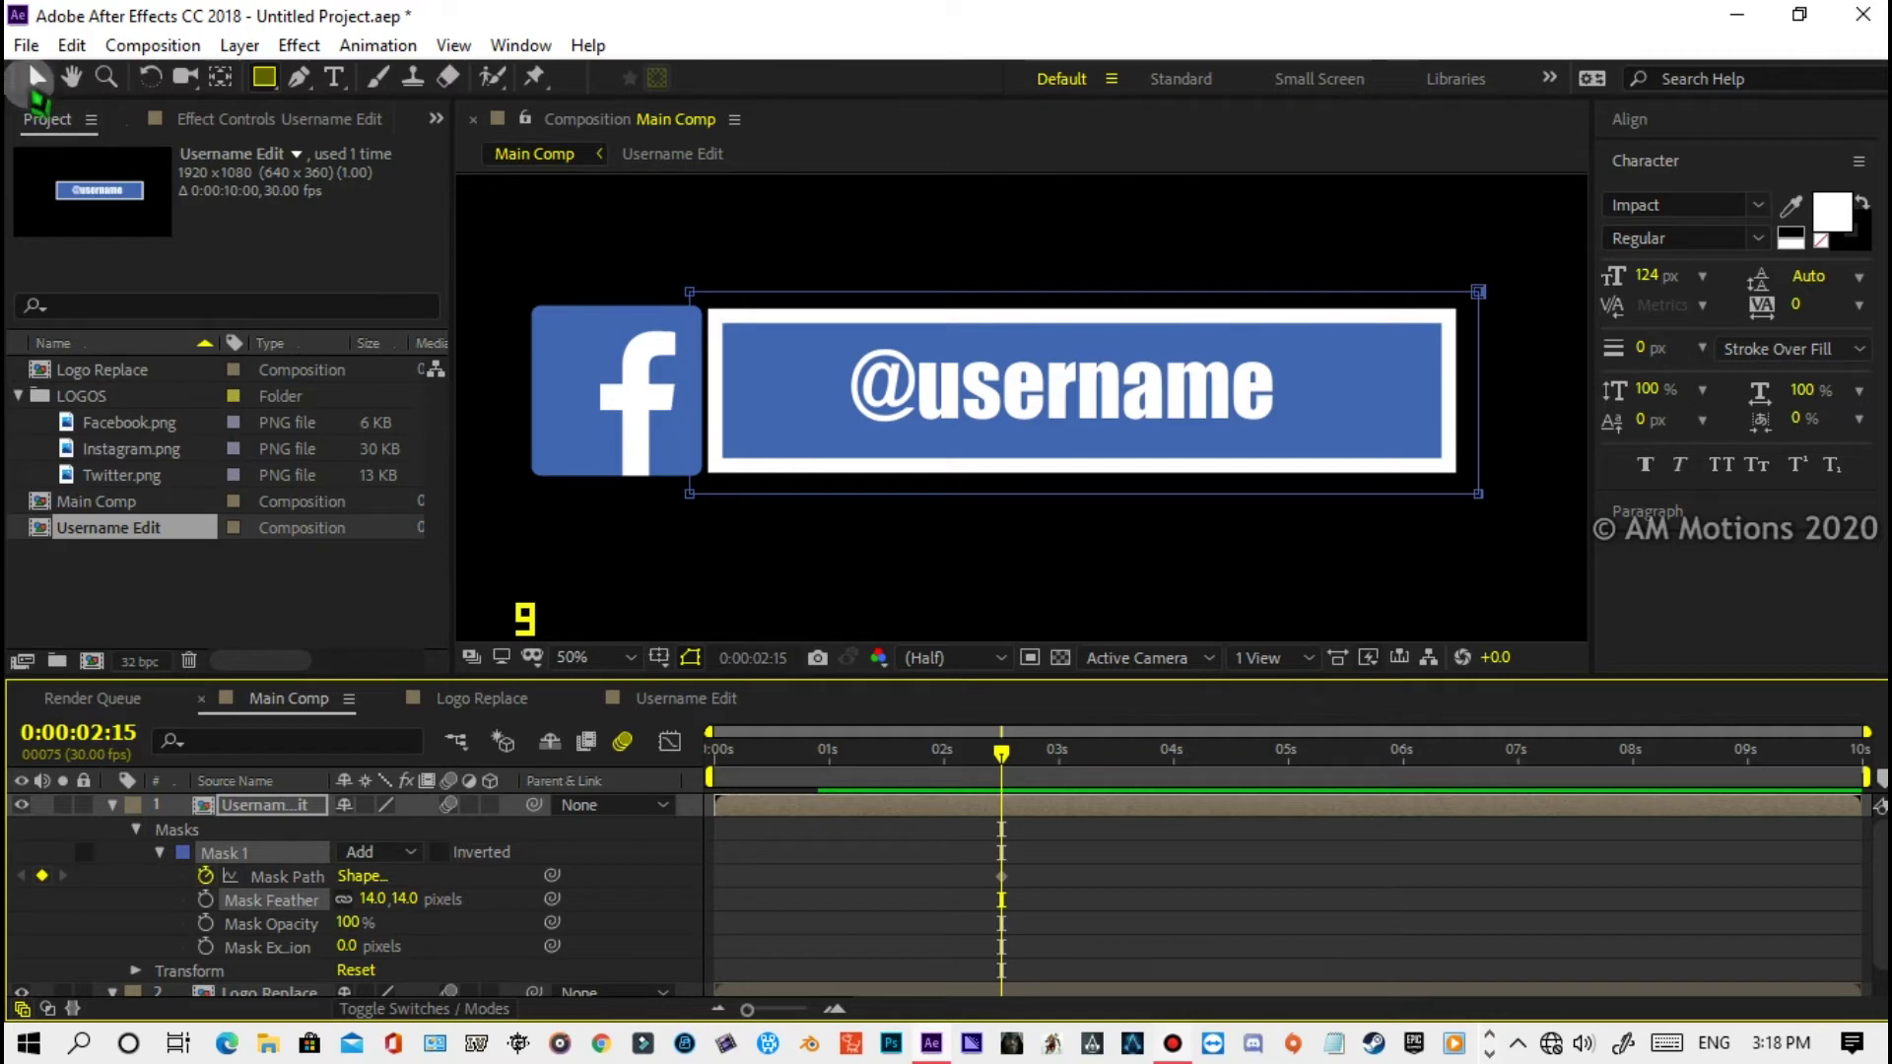
# Step: Shrink the mask to show only the logo and move that keyframe to about 1 s
pyautogui.doubleClick(1478, 291)
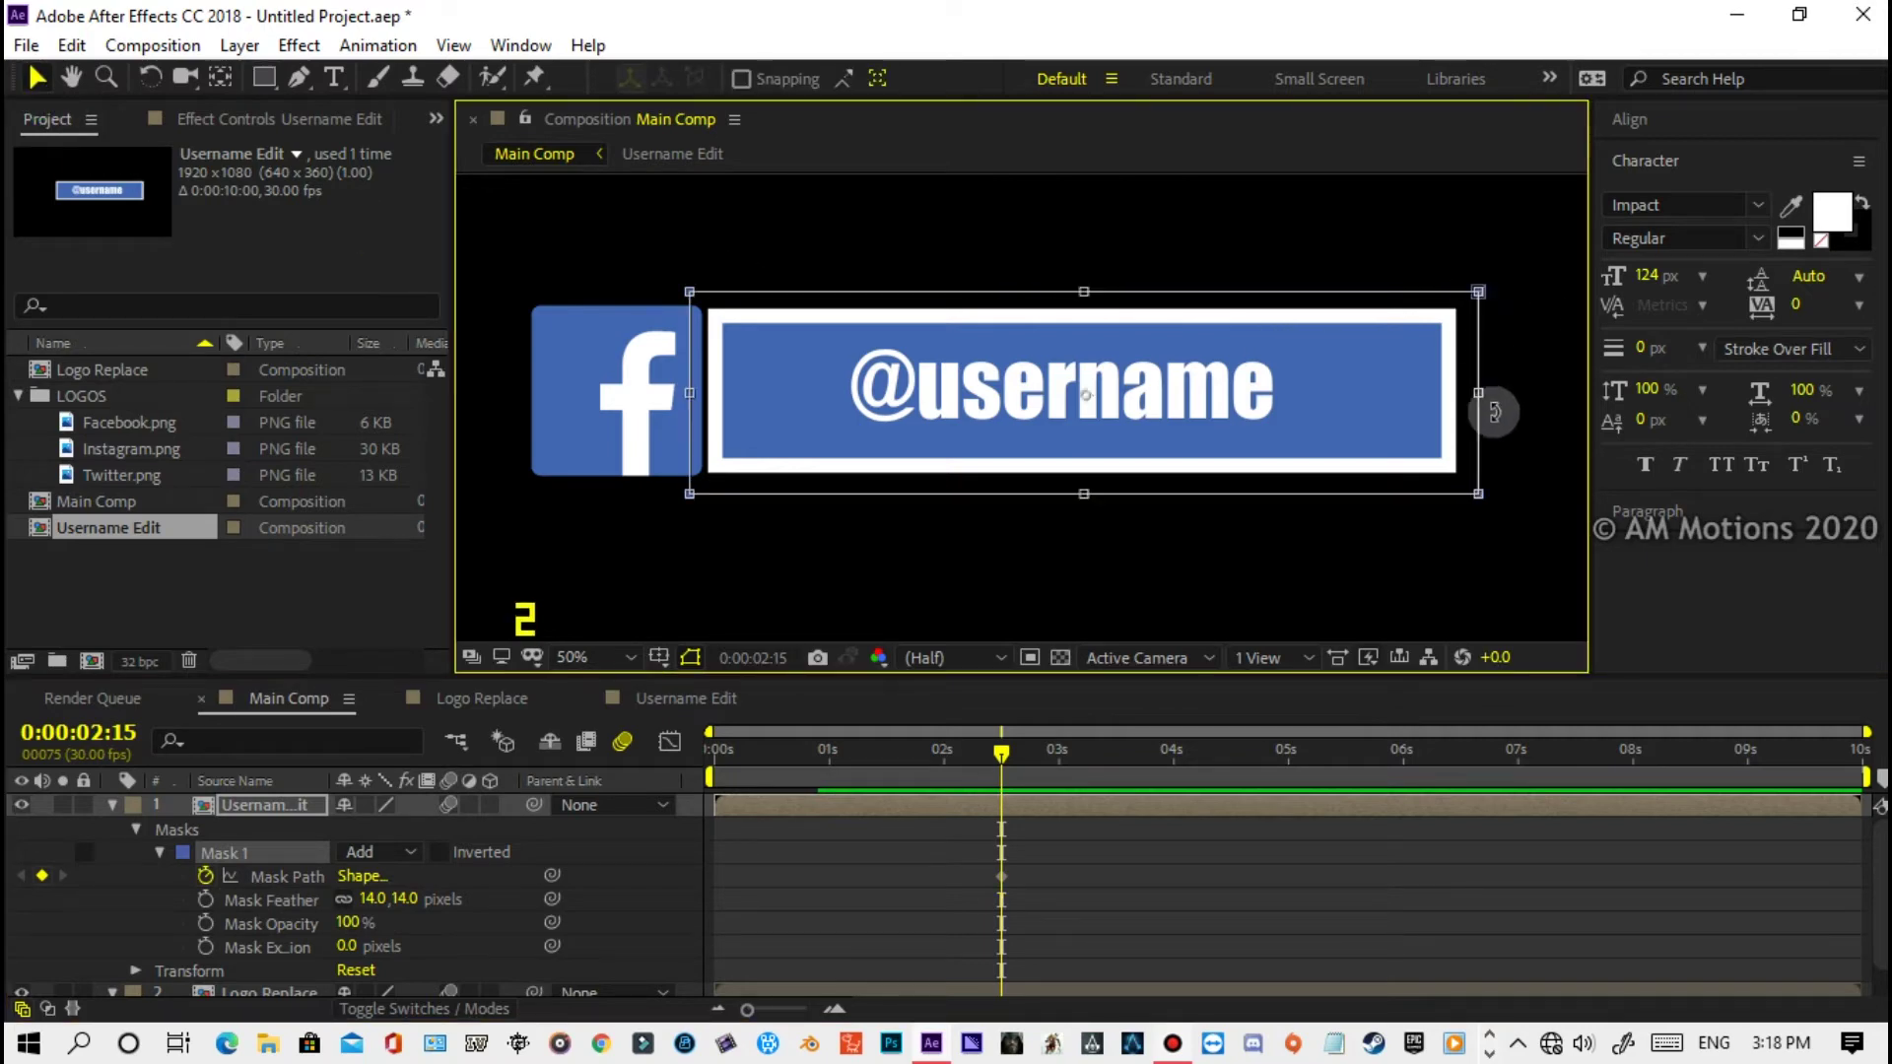
pyautogui.press(',')
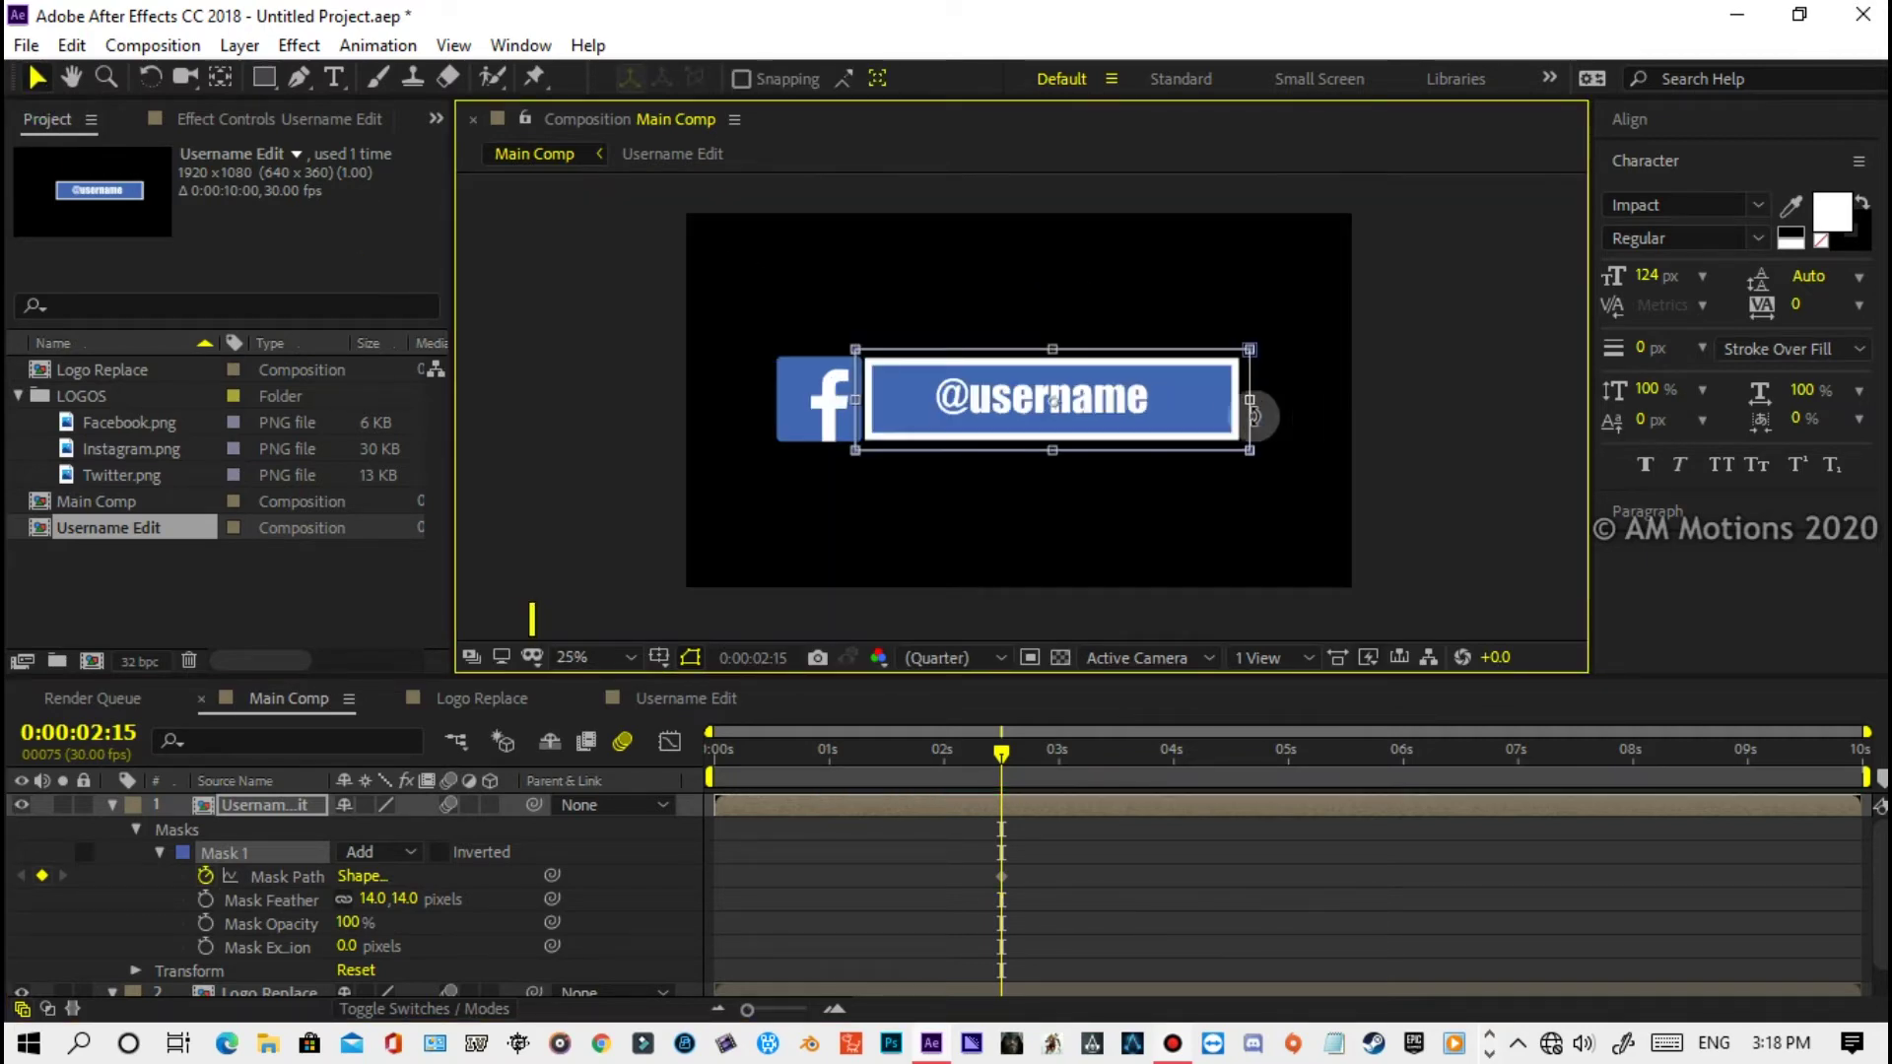
pyautogui.moveTo(1262, 400); pyautogui.dragTo(847, 434)
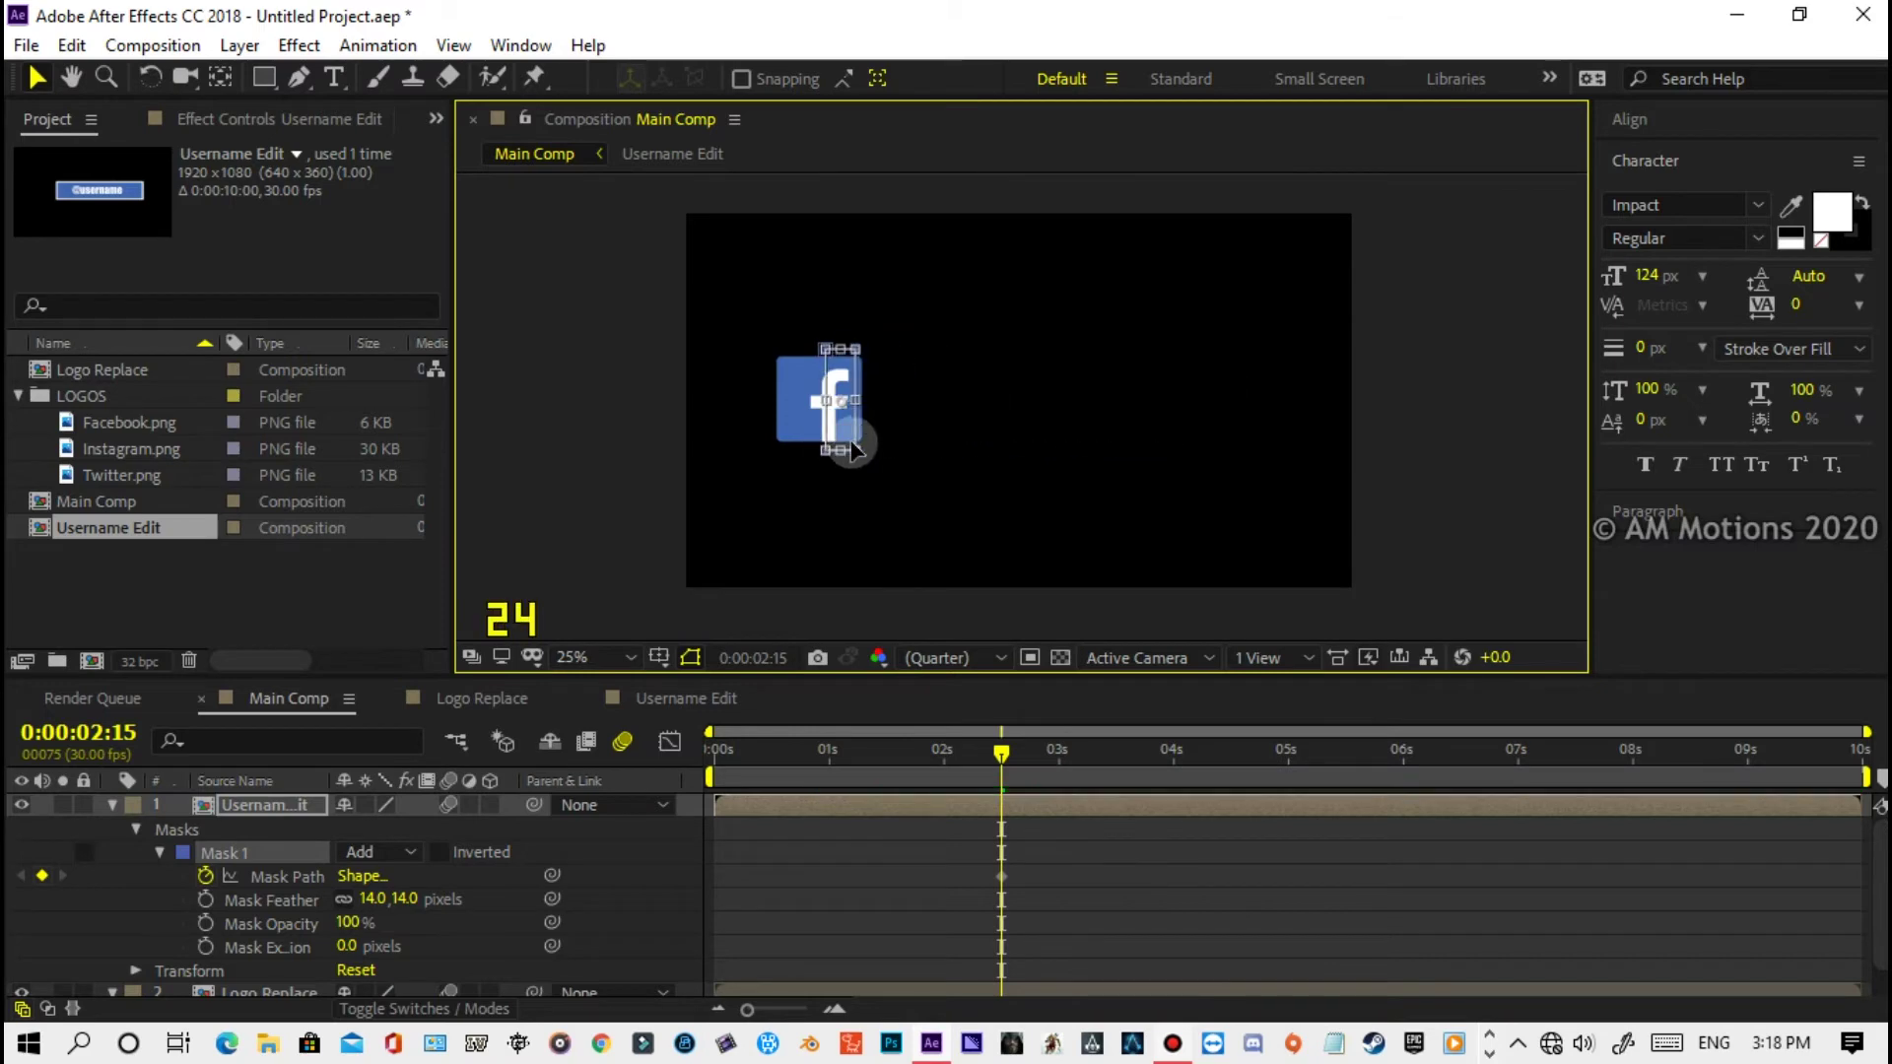
pyautogui.click(1056, 836)
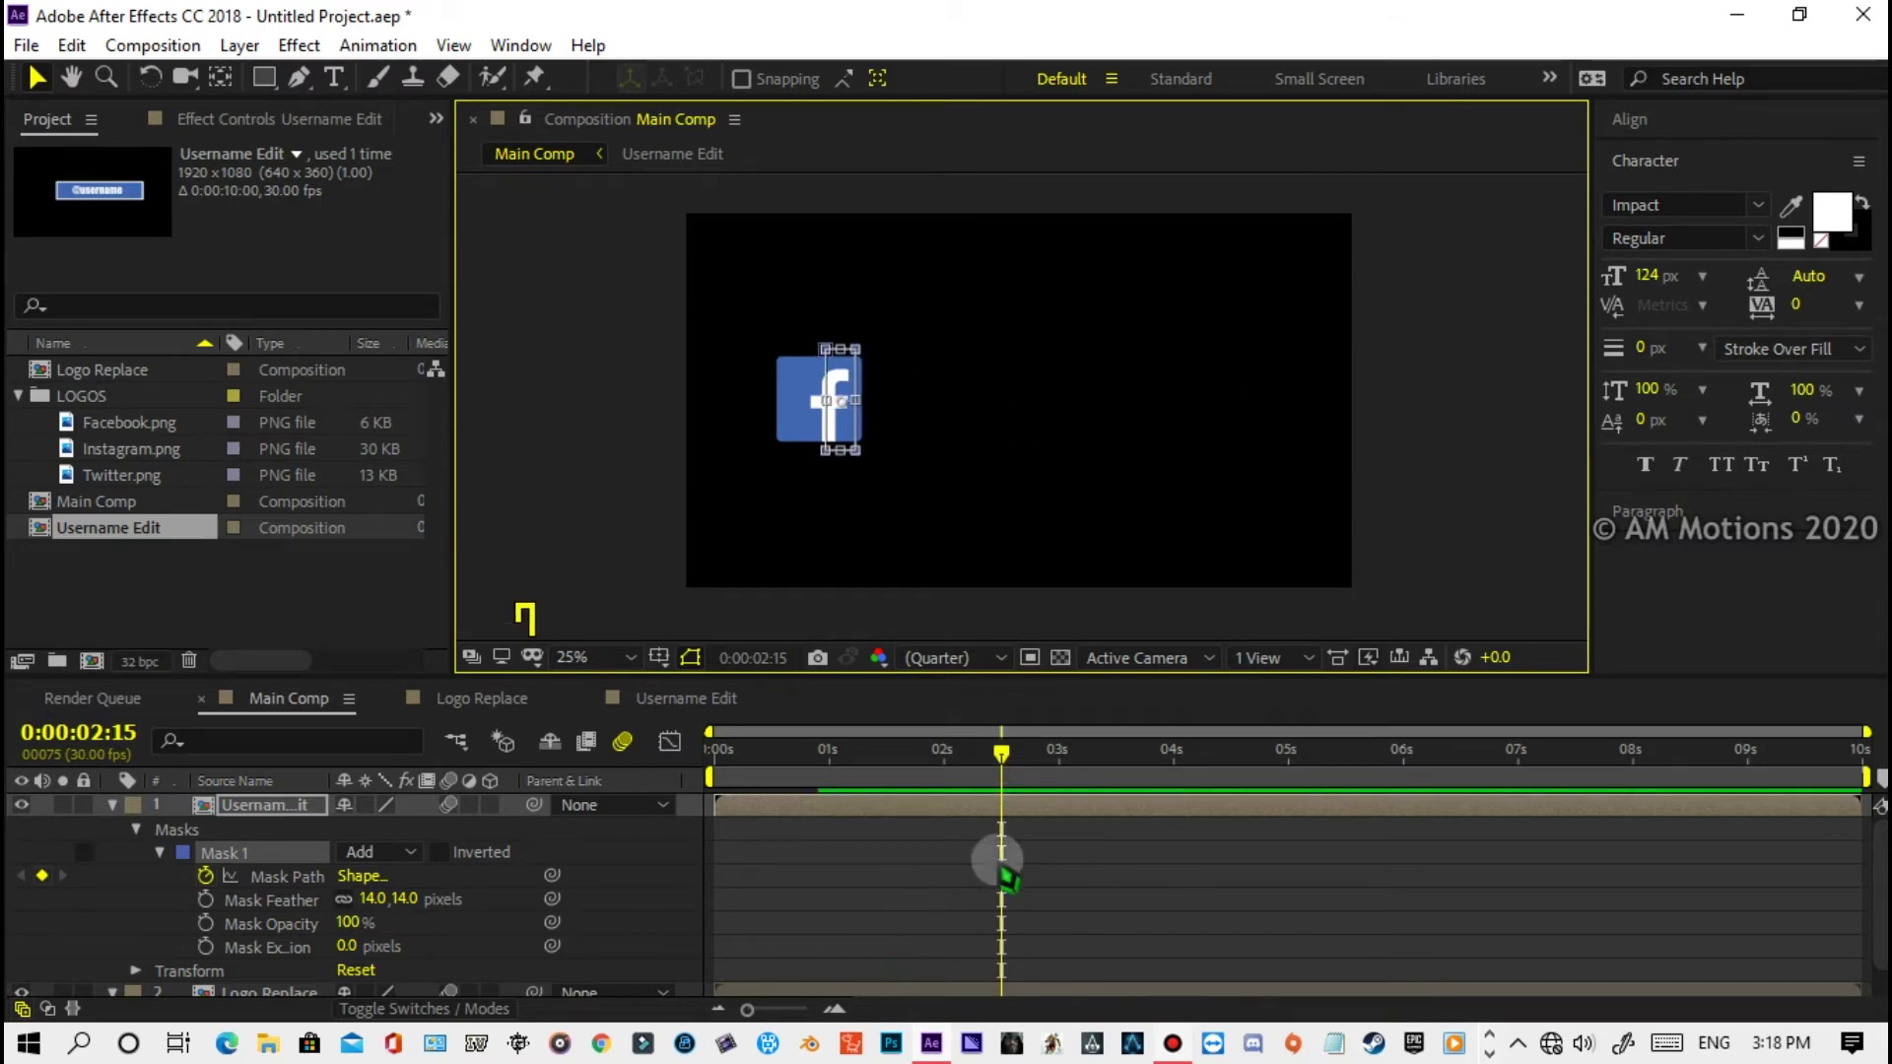
pyautogui.moveTo(1002, 754); pyautogui.dragTo(709, 758)
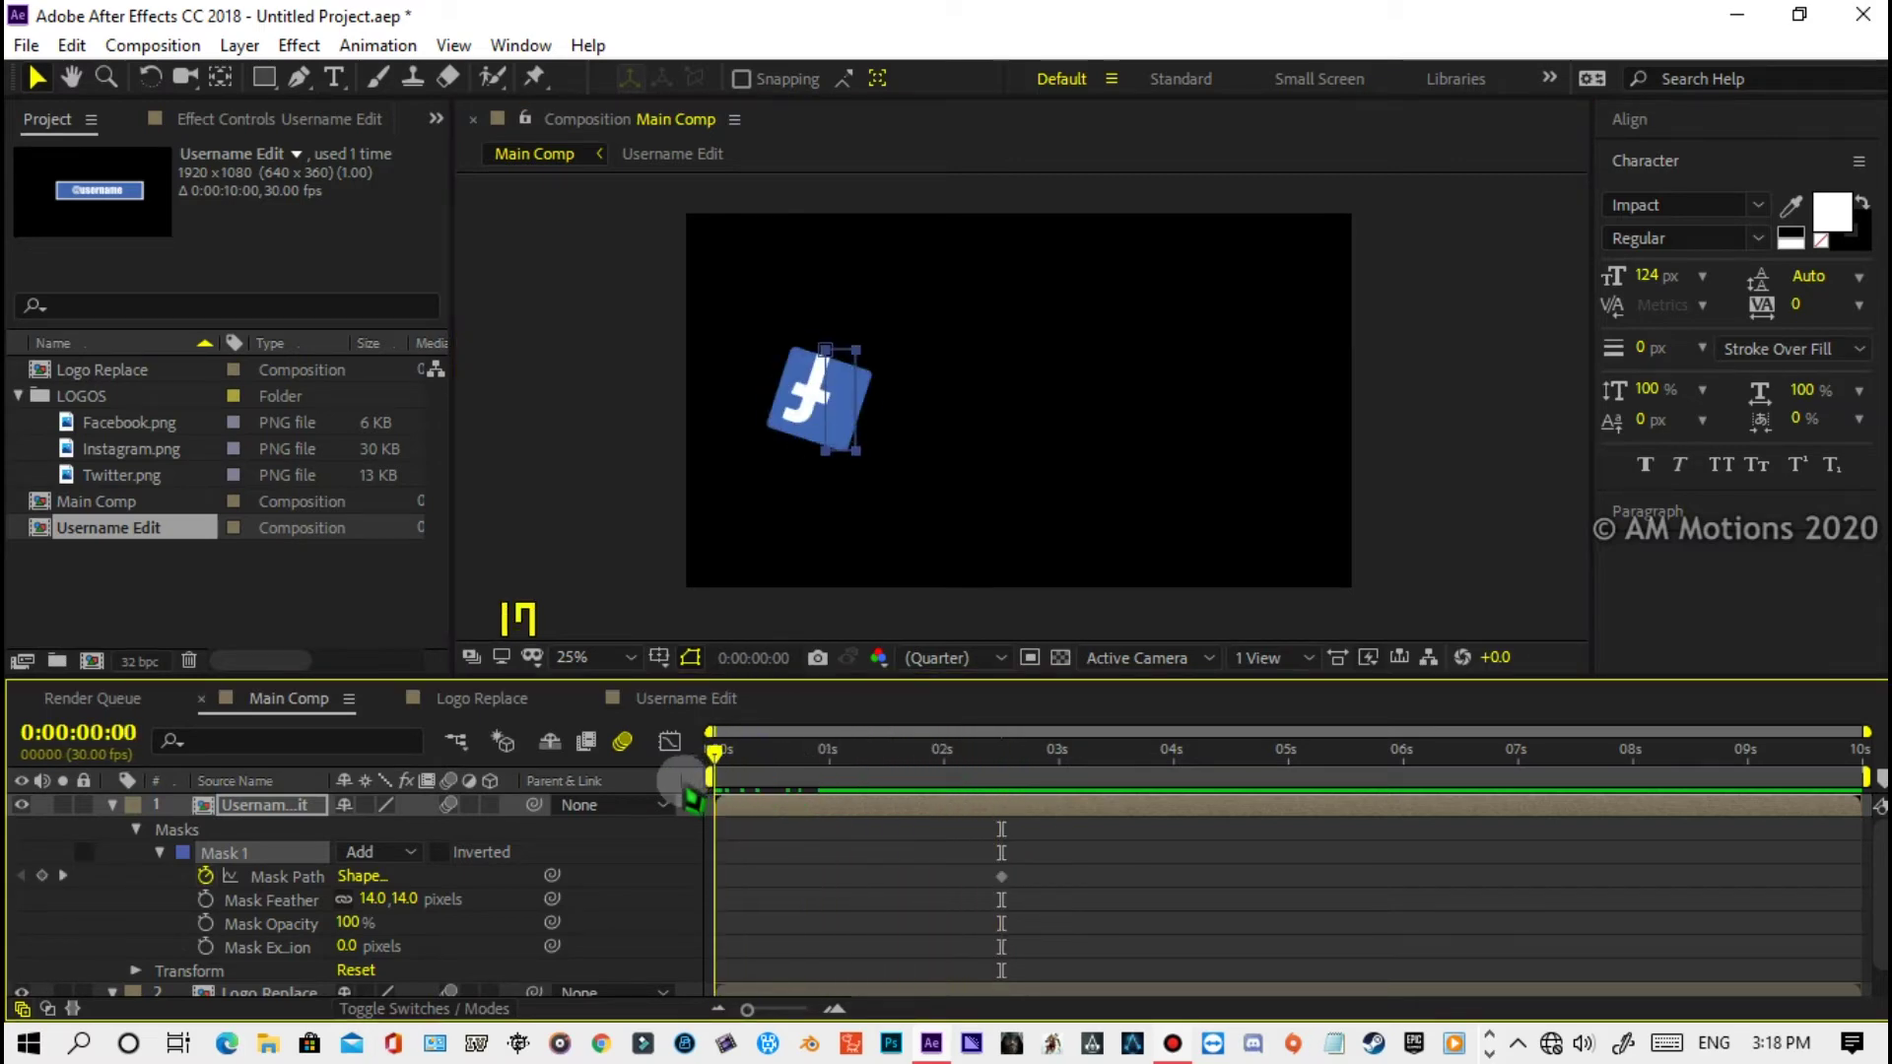
pyautogui.click(1115, 905)
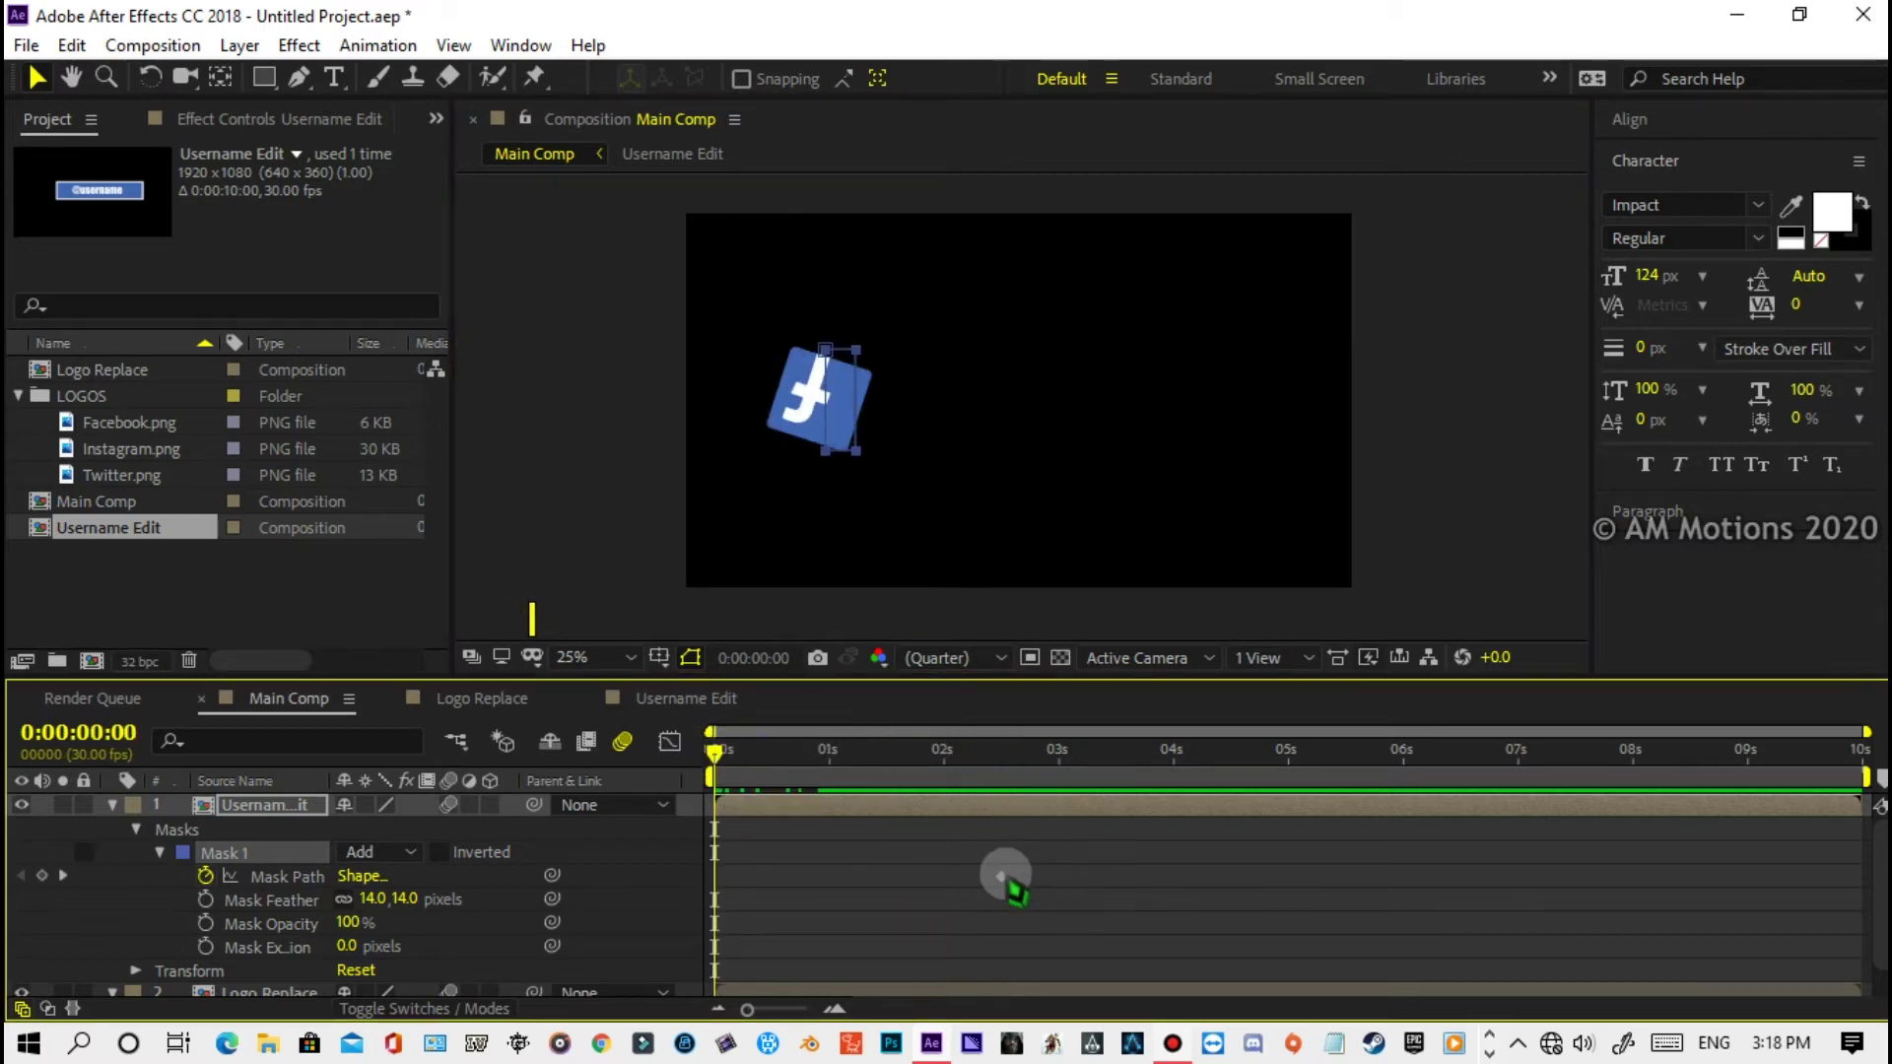
pyautogui.moveTo(1005, 880); pyautogui.dragTo(855, 880)
# Step: At 2:15, widen the mask to uncover the whole username bar
pyautogui.moveTo(714, 757)
pyautogui.mouseDown()
pyautogui.moveTo(785, 756)
pyautogui.moveTo(814, 786)
pyautogui.moveTo(759, 775)
pyautogui.moveTo(819, 789)
pyautogui.moveTo(997, 783)
pyautogui.mouseUp()
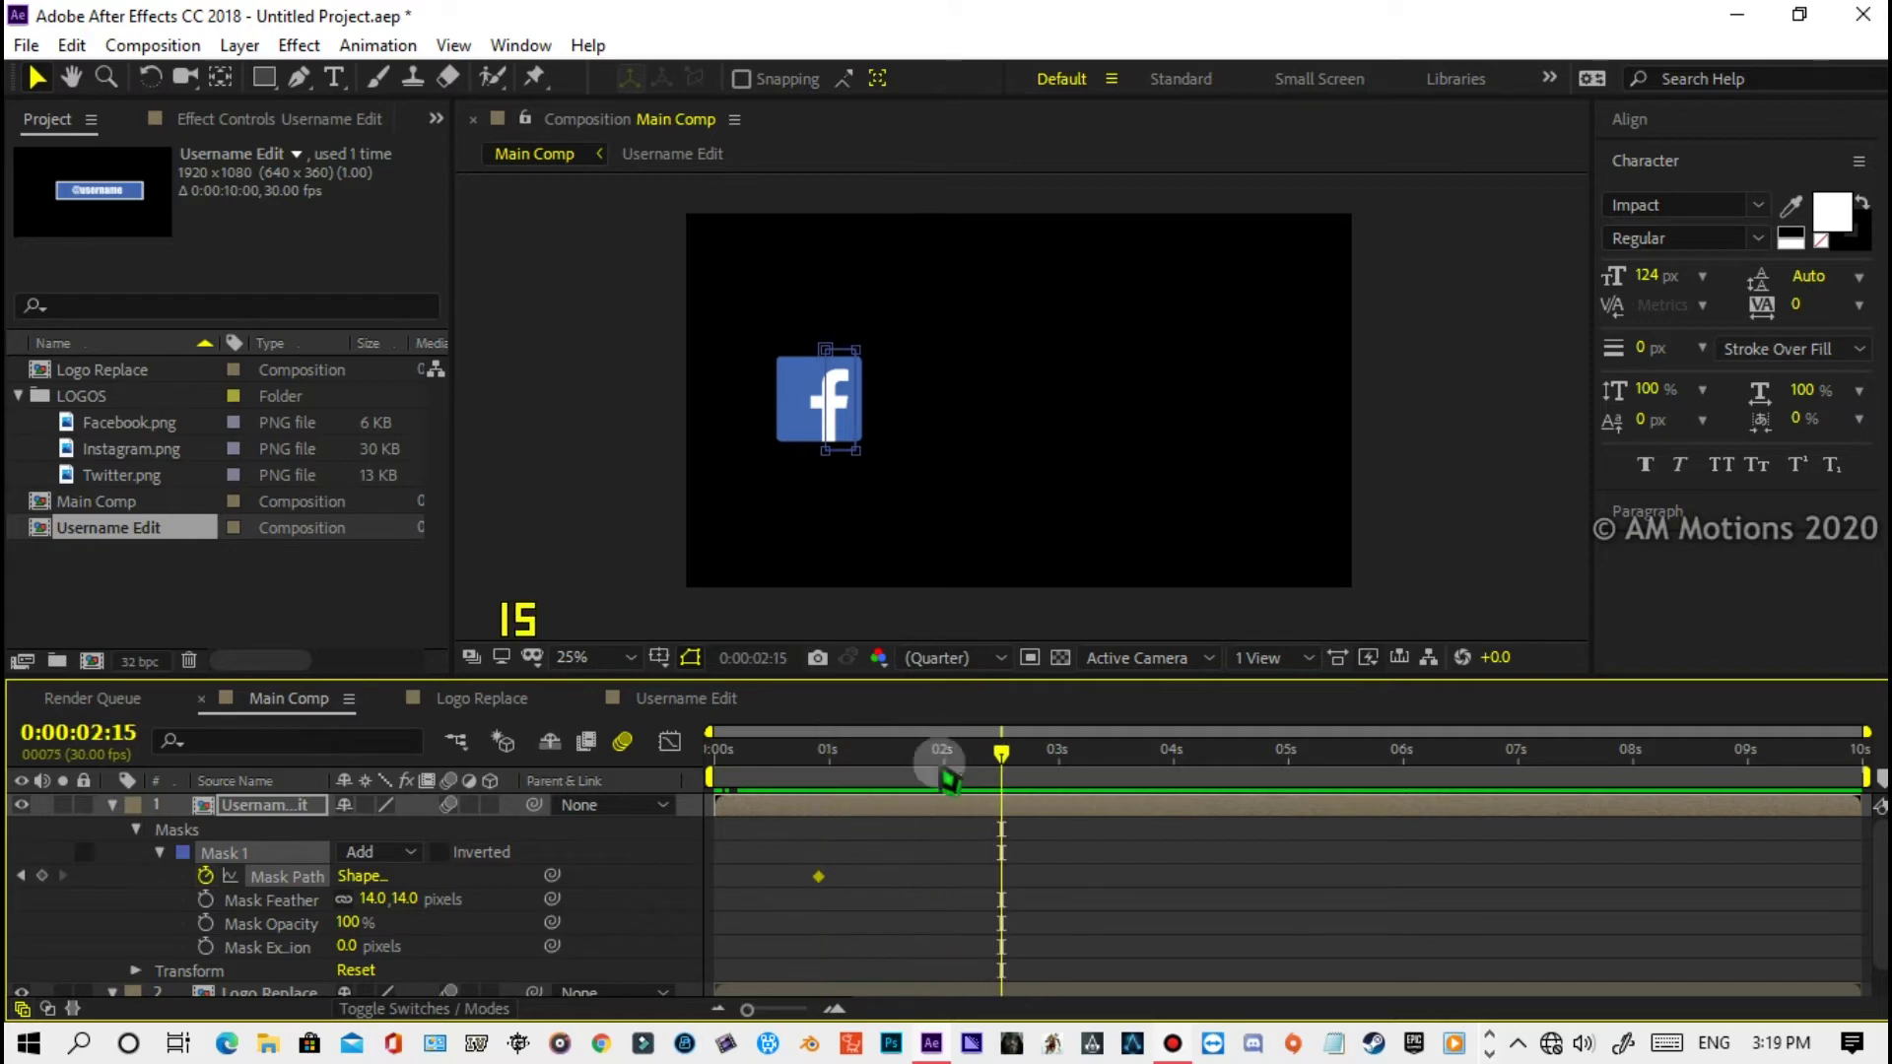
pyautogui.click(830, 356)
pyautogui.moveTo(923, 406); pyautogui.dragTo(1249, 406)
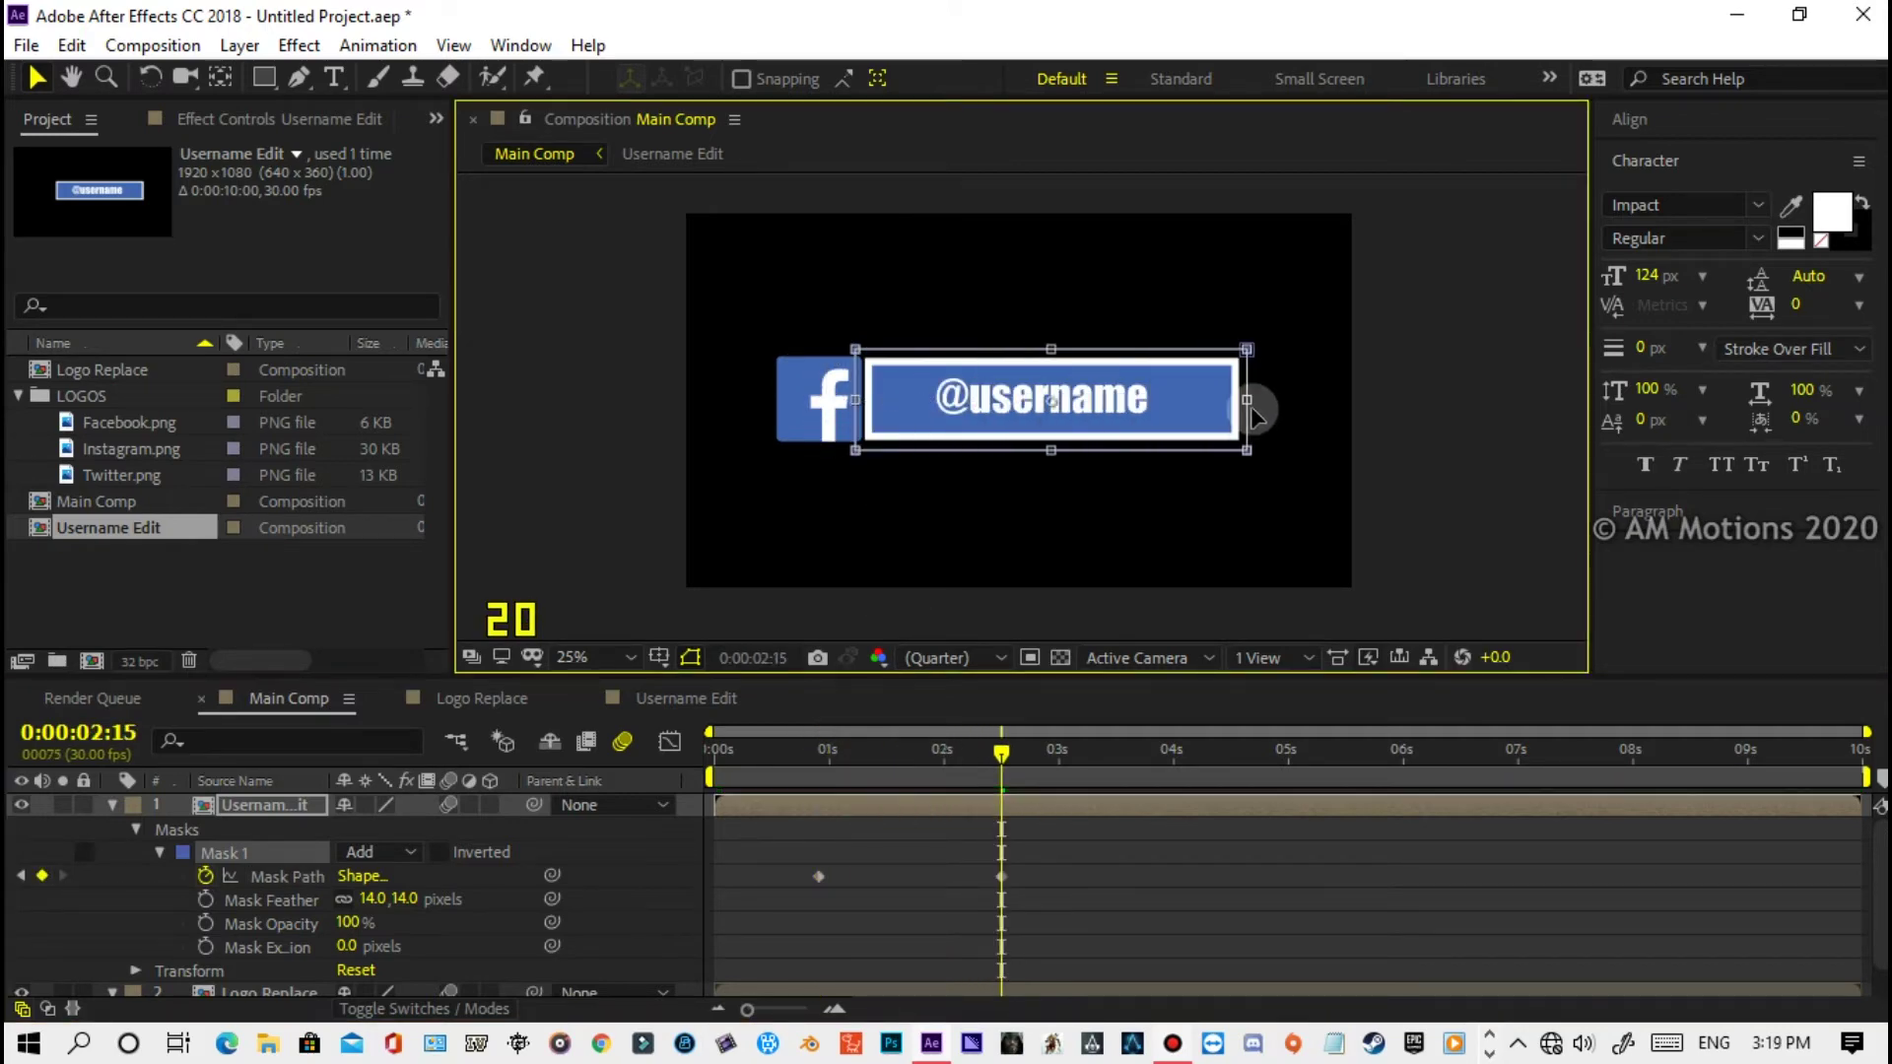
# Step: Ease both Mask Path keyframes to about 71% influence on the speed curve
pyautogui.moveTo(1026, 867); pyautogui.dragTo(818, 892)
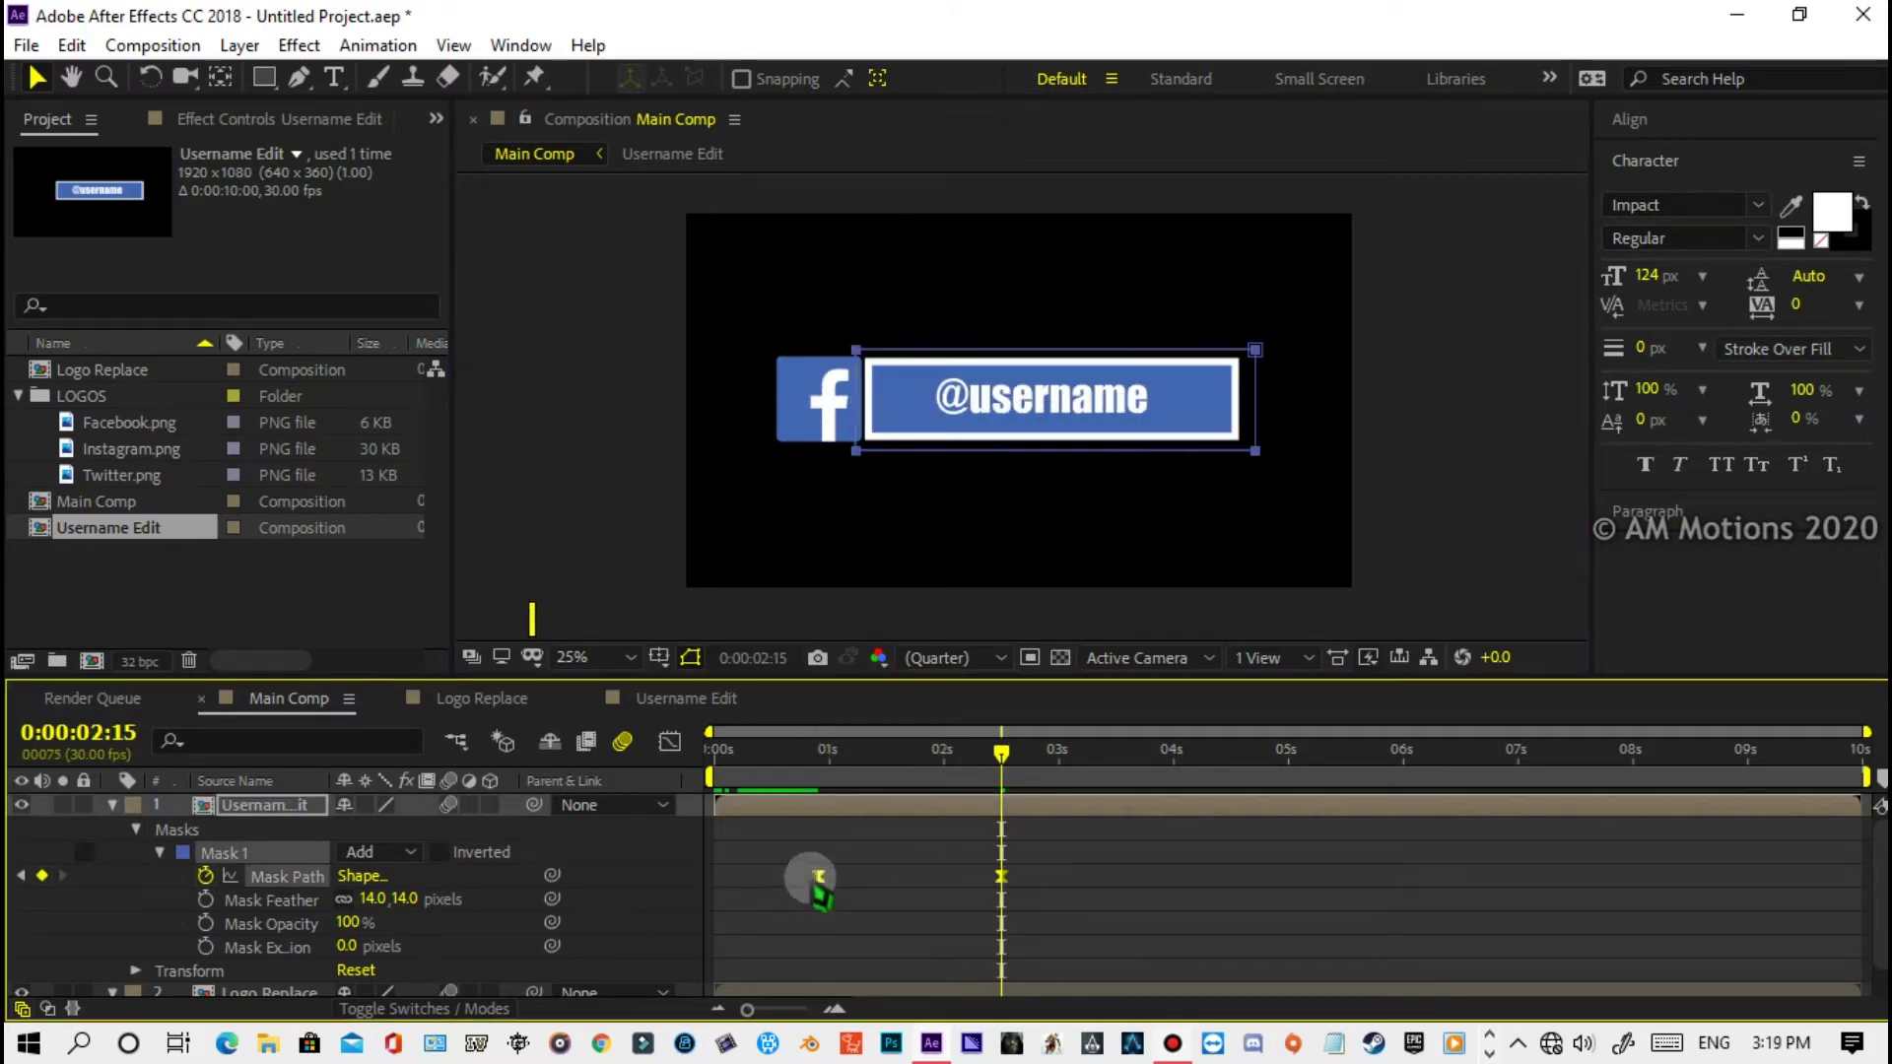
pyautogui.click(670, 742)
pyautogui.moveTo(1042, 867); pyautogui.dragTo(828, 961)
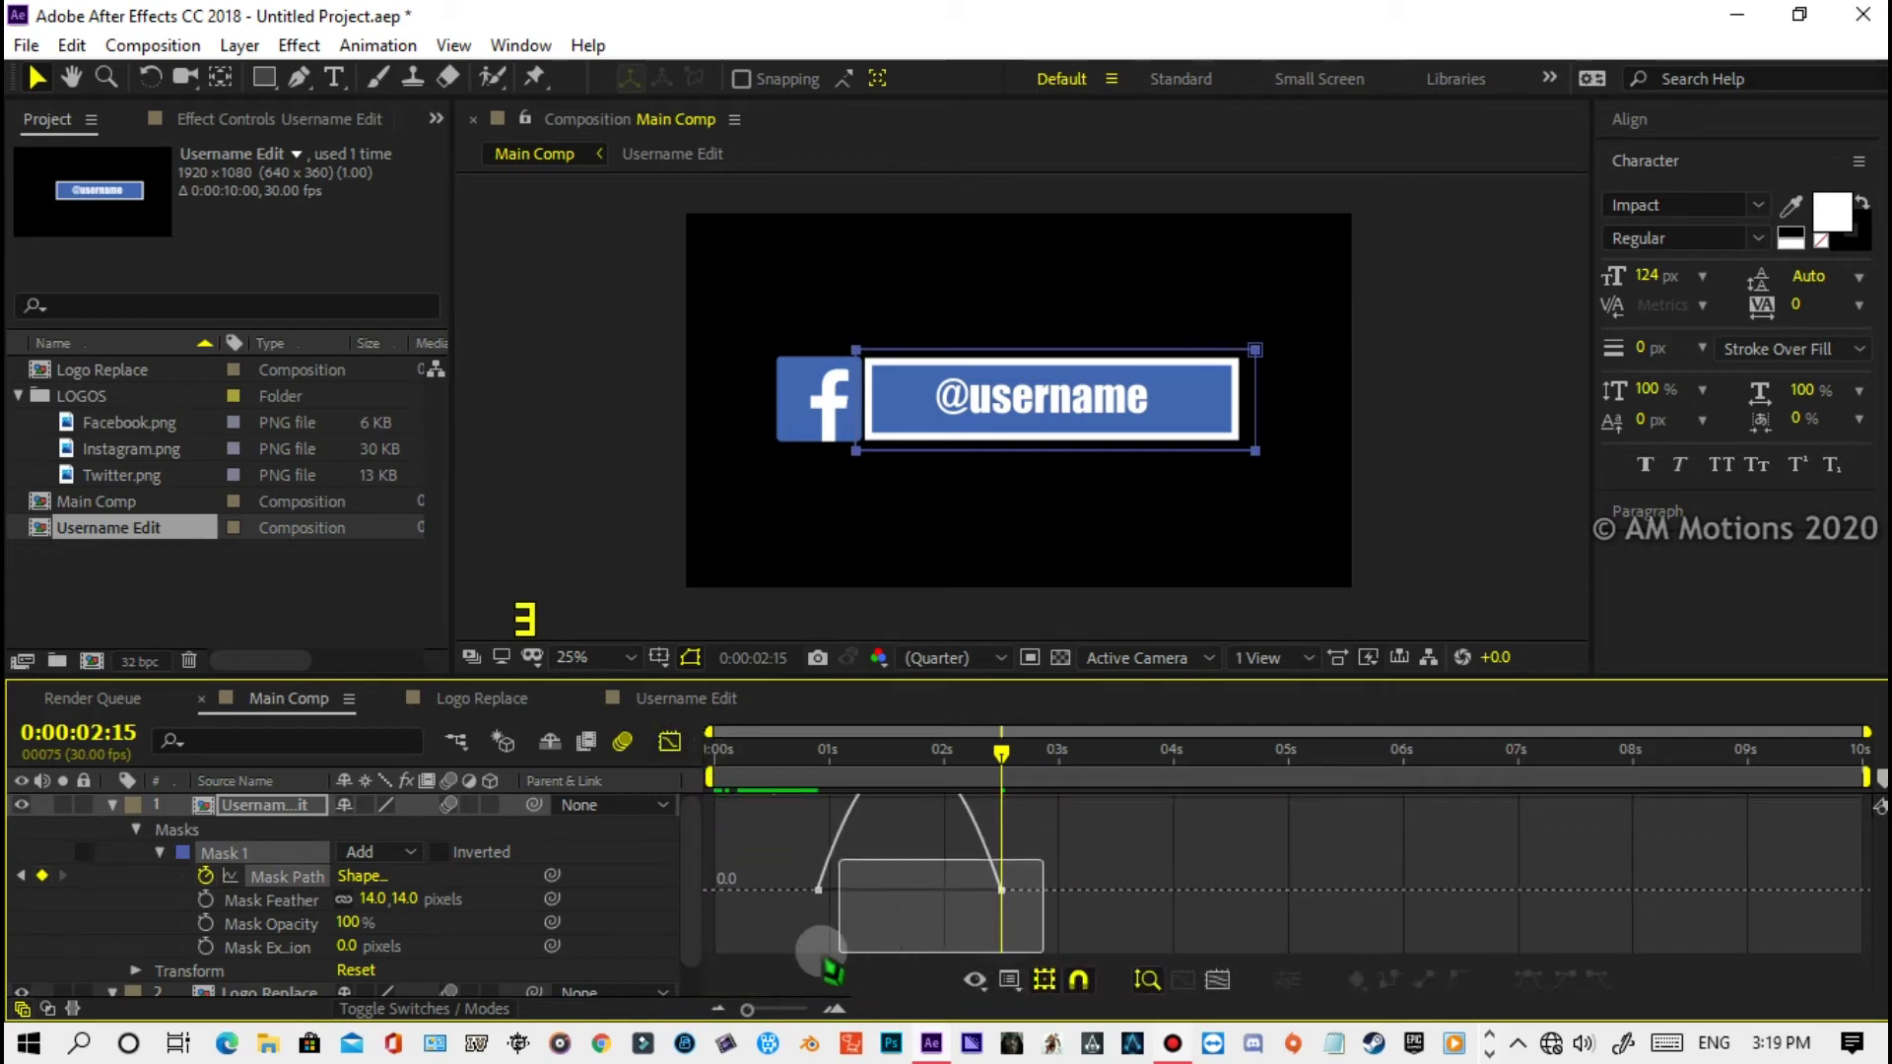
pyautogui.moveTo(963, 932); pyautogui.dragTo(861, 946)
pyautogui.click(670, 742)
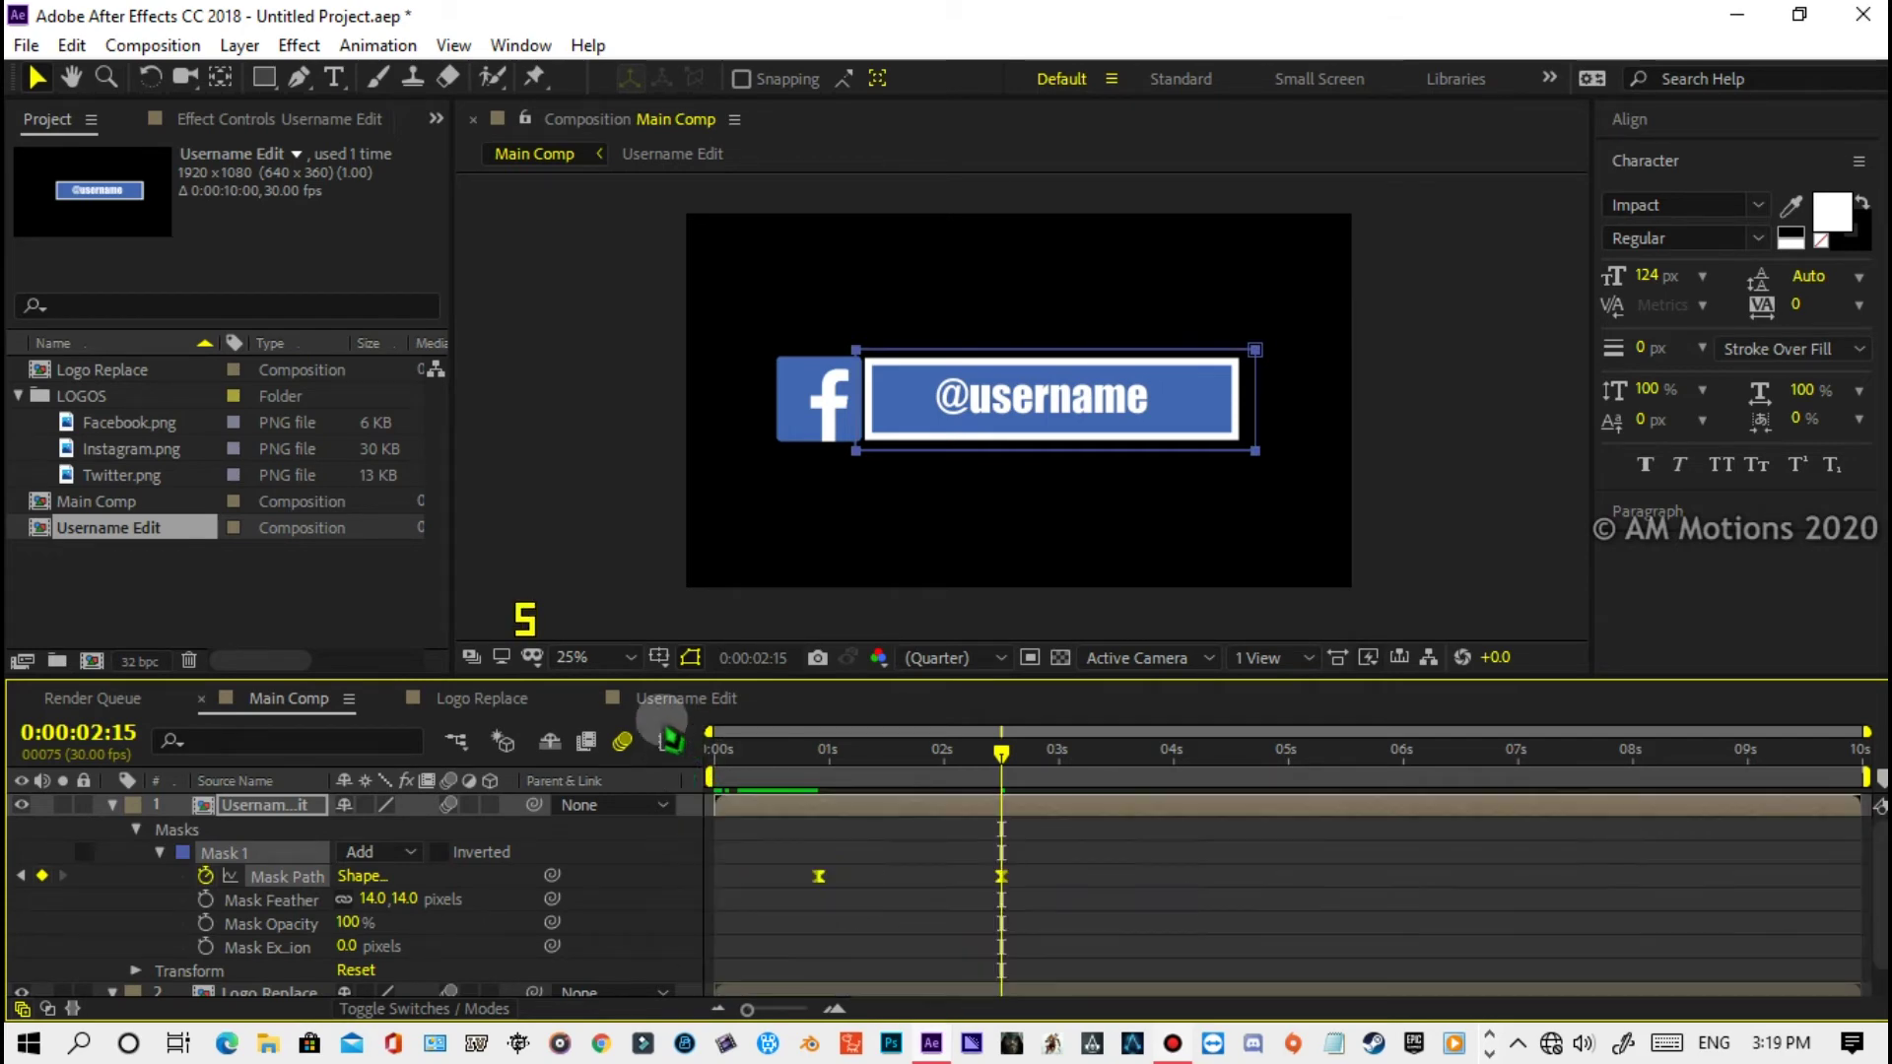
pyautogui.click(113, 806)
pyautogui.click(192, 926)
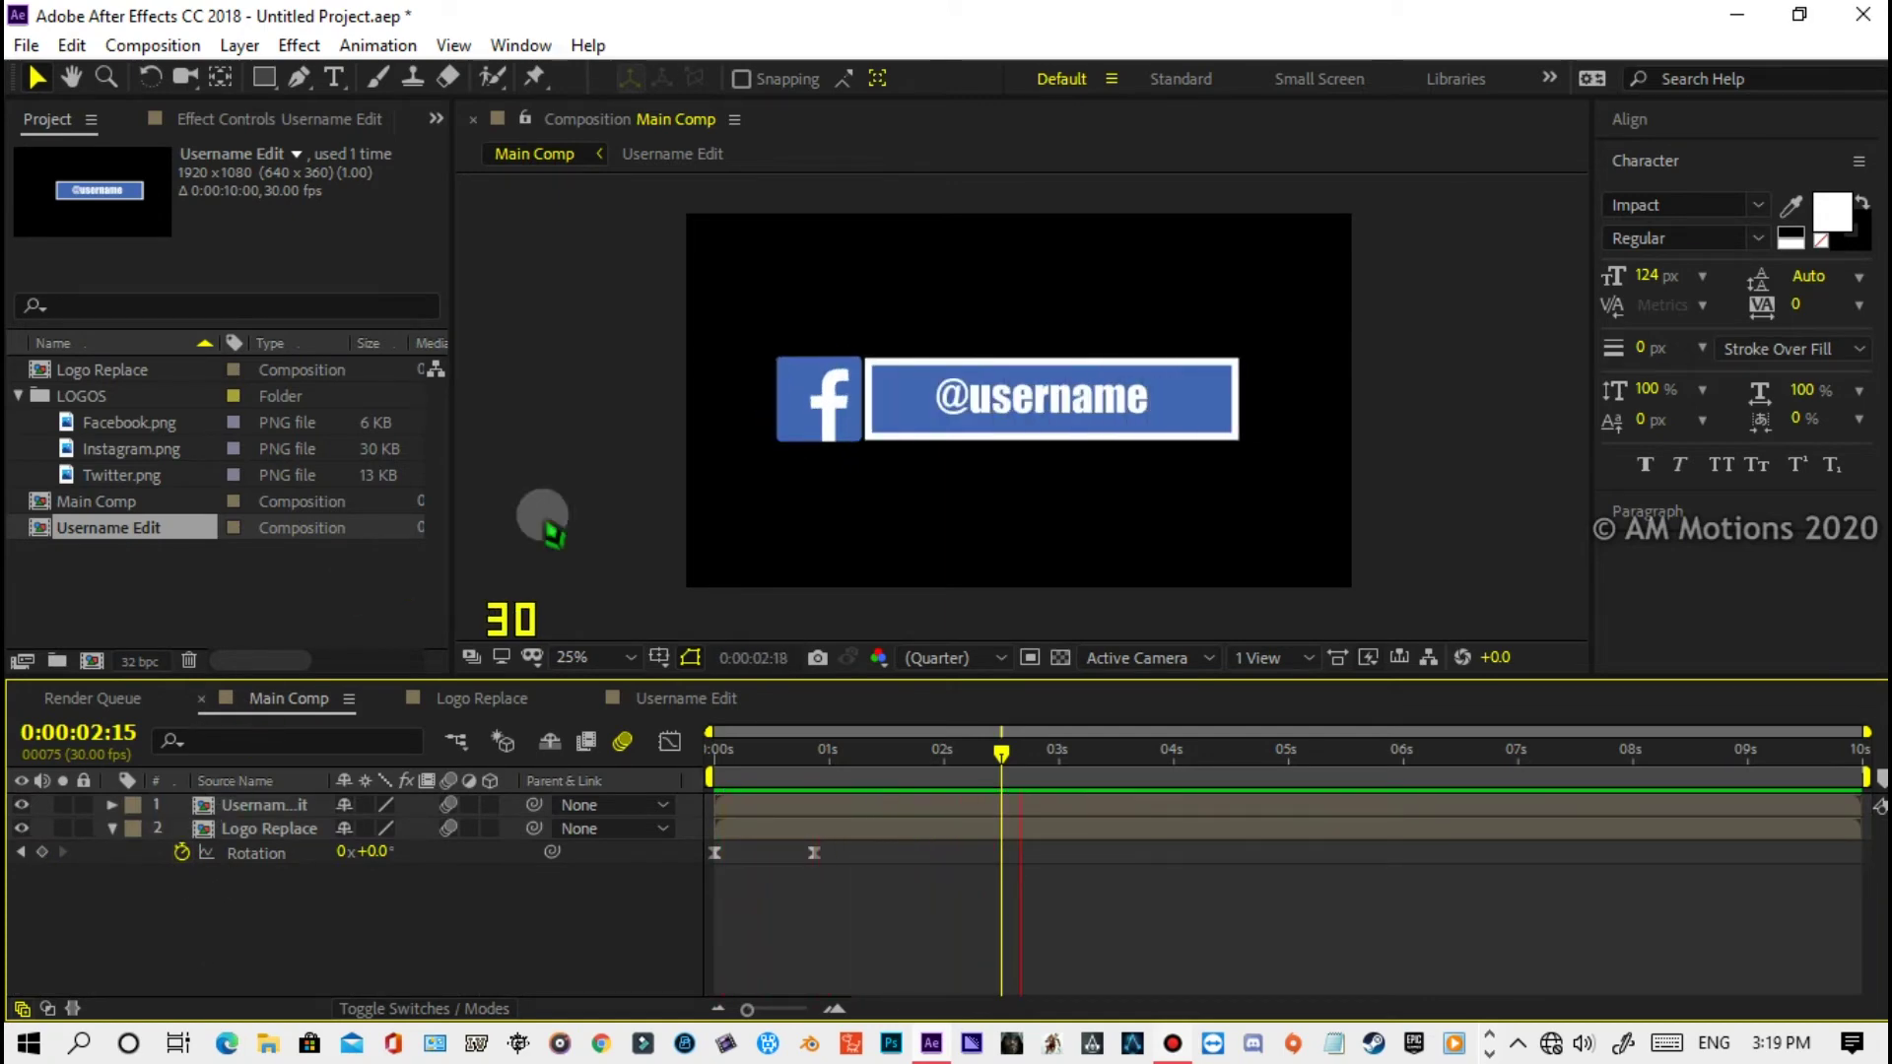
pyautogui.click(771, 512)
pyautogui.moveTo(1012, 771)
pyautogui.mouseDown()
pyautogui.moveTo(863, 837)
pyautogui.moveTo(1005, 846)
pyautogui.mouseUp()
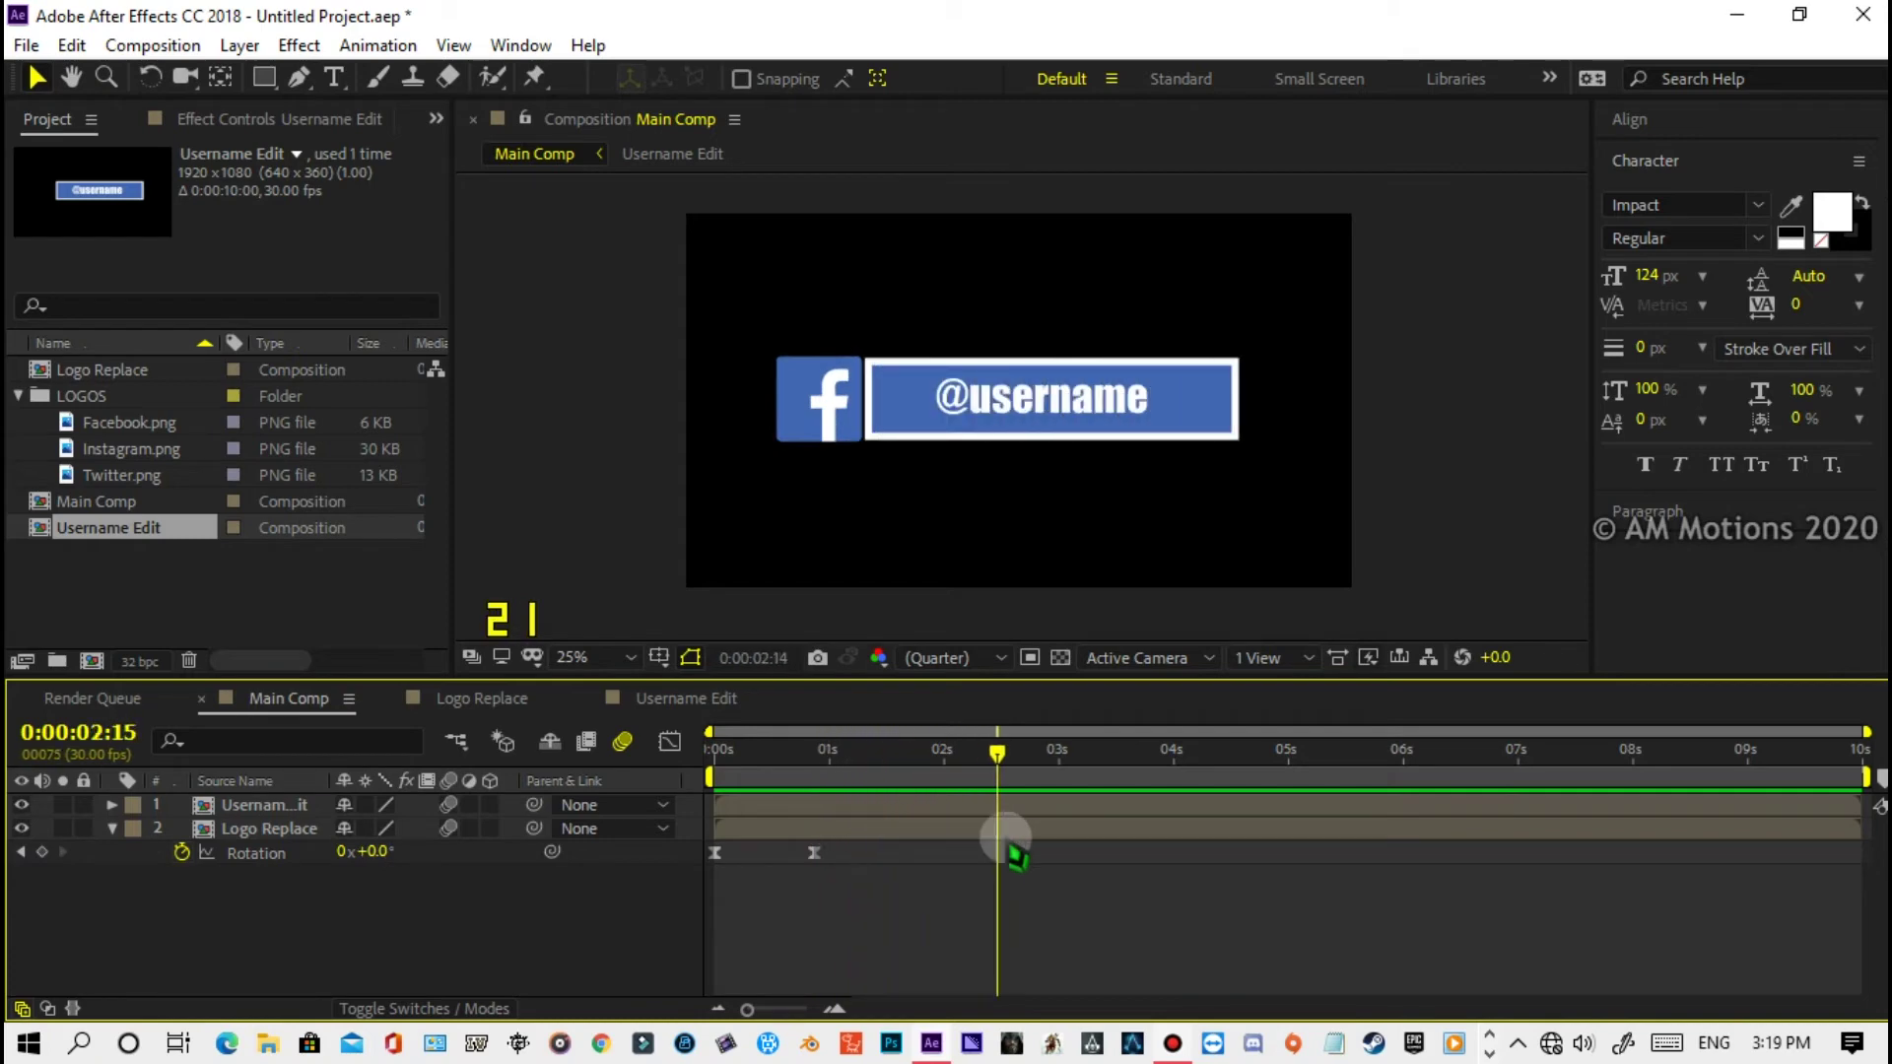
pyautogui.click(770, 551)
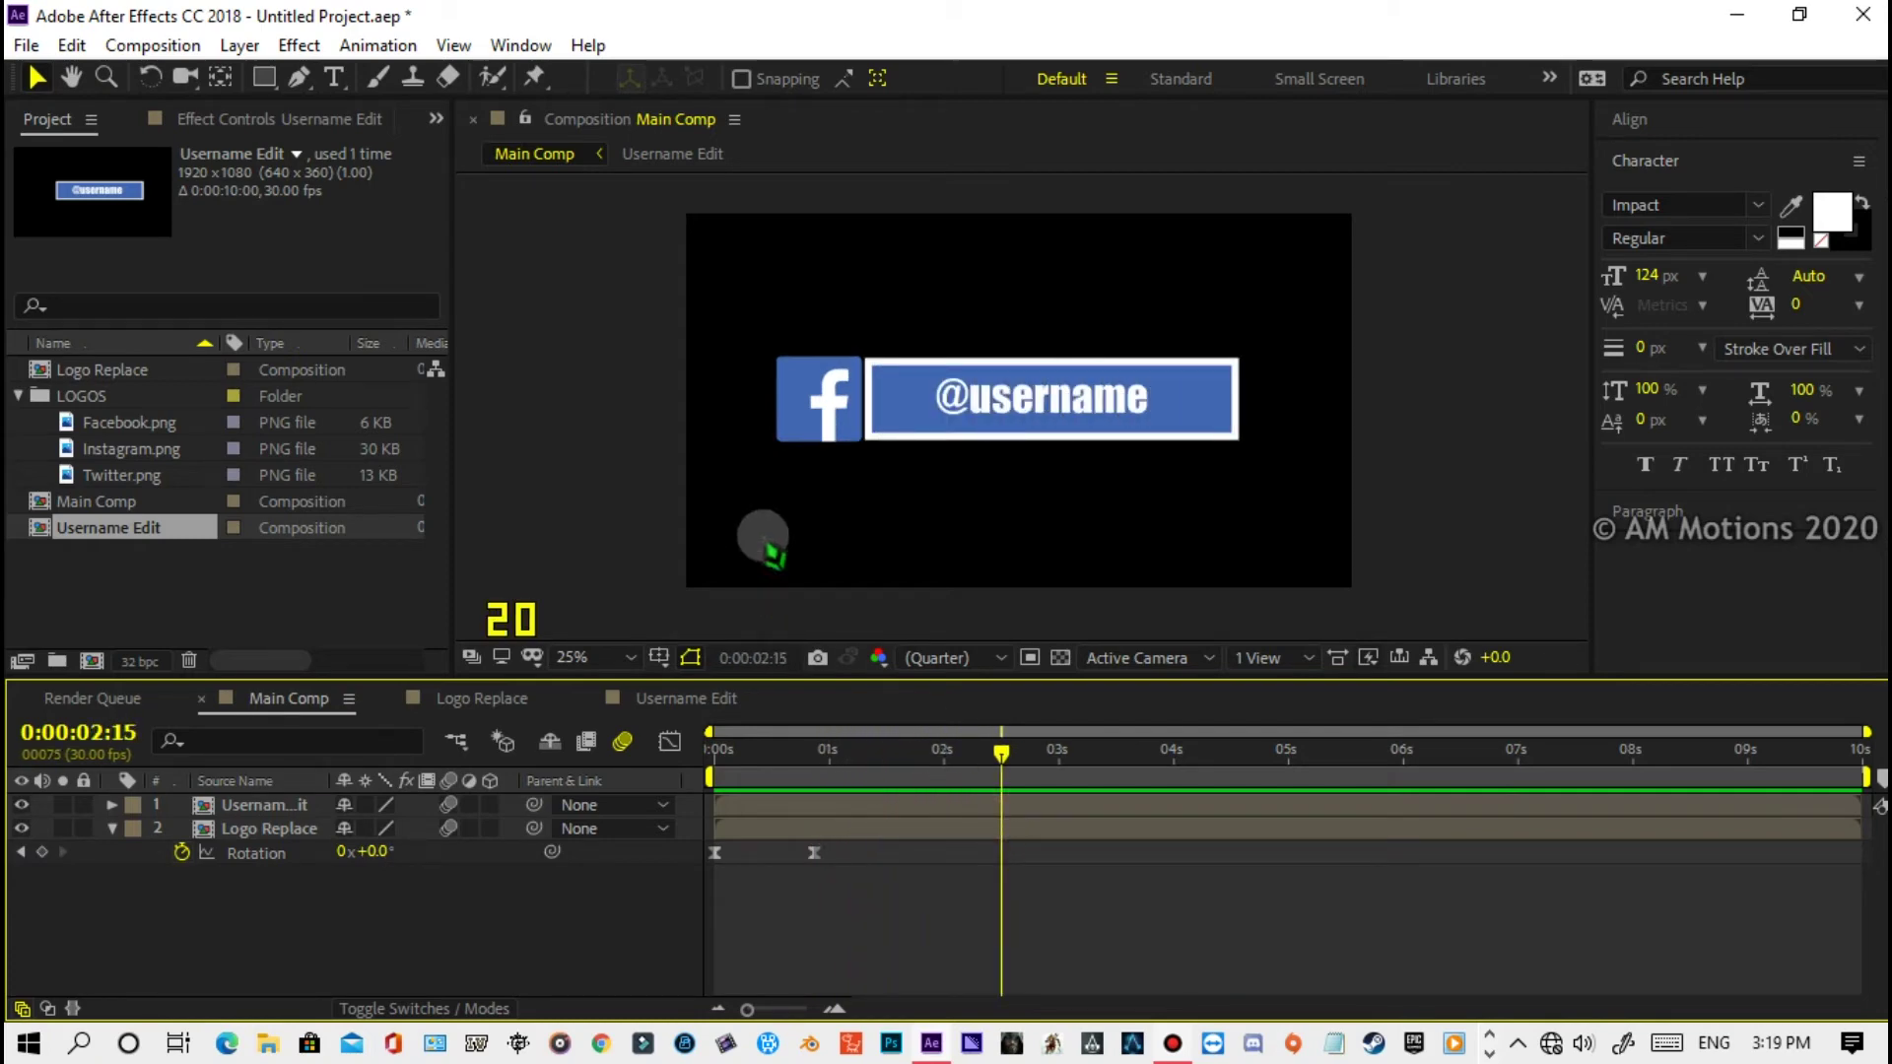
pyautogui.click(596, 657)
pyautogui.click(591, 194)
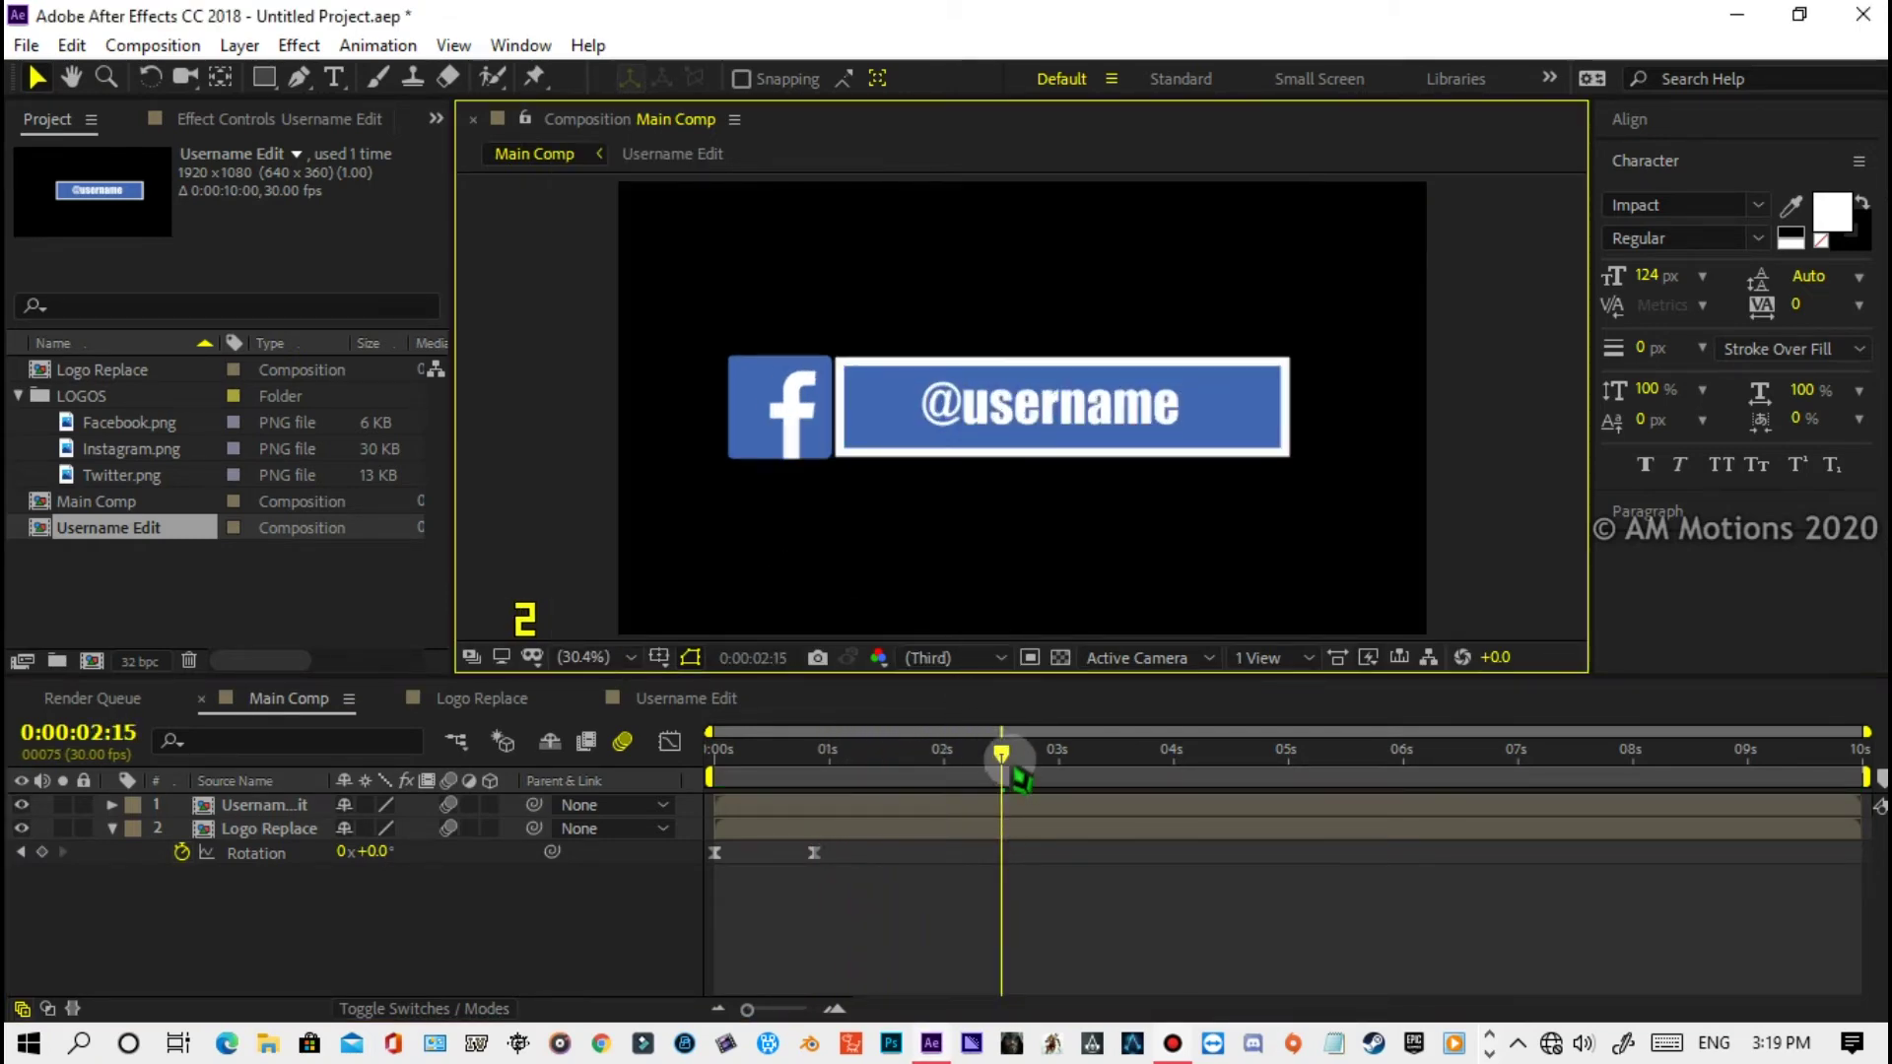
pyautogui.moveTo(1020, 778); pyautogui.dragTo(698, 800)
pyautogui.press('space')
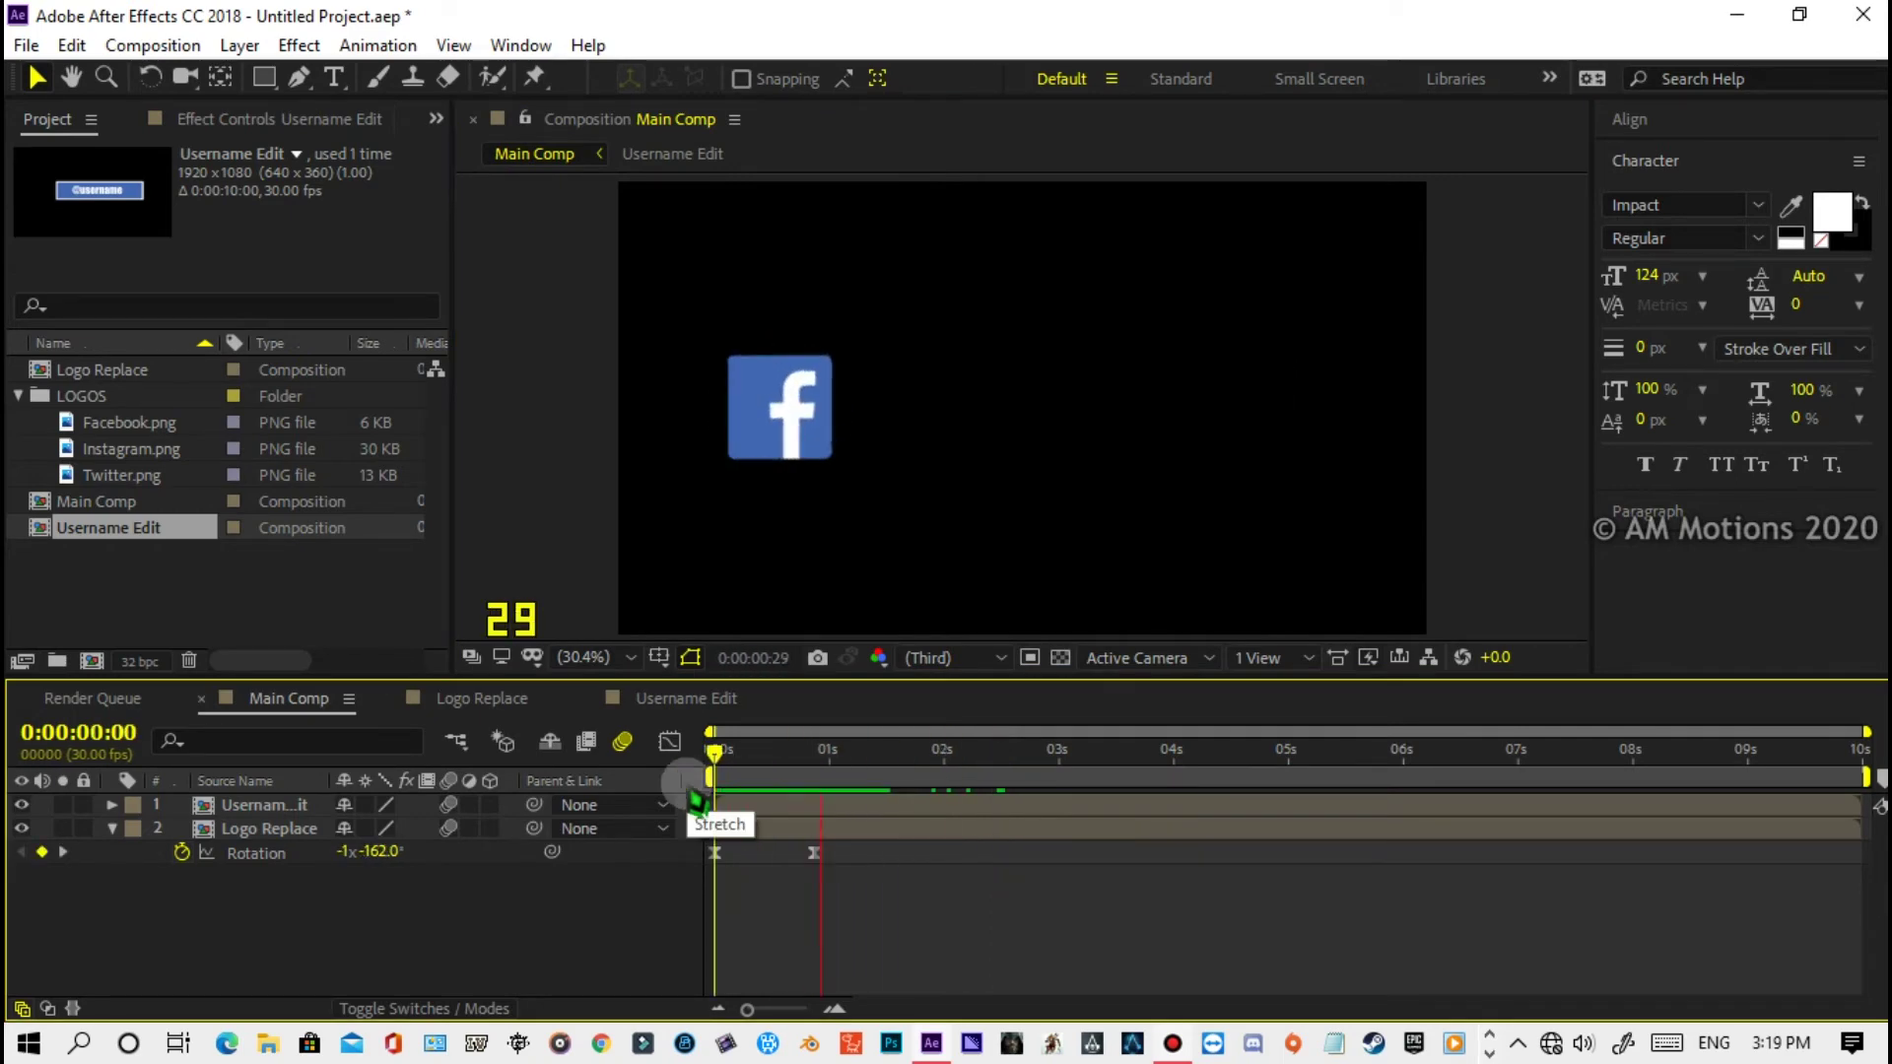
pyautogui.click(563, 487)
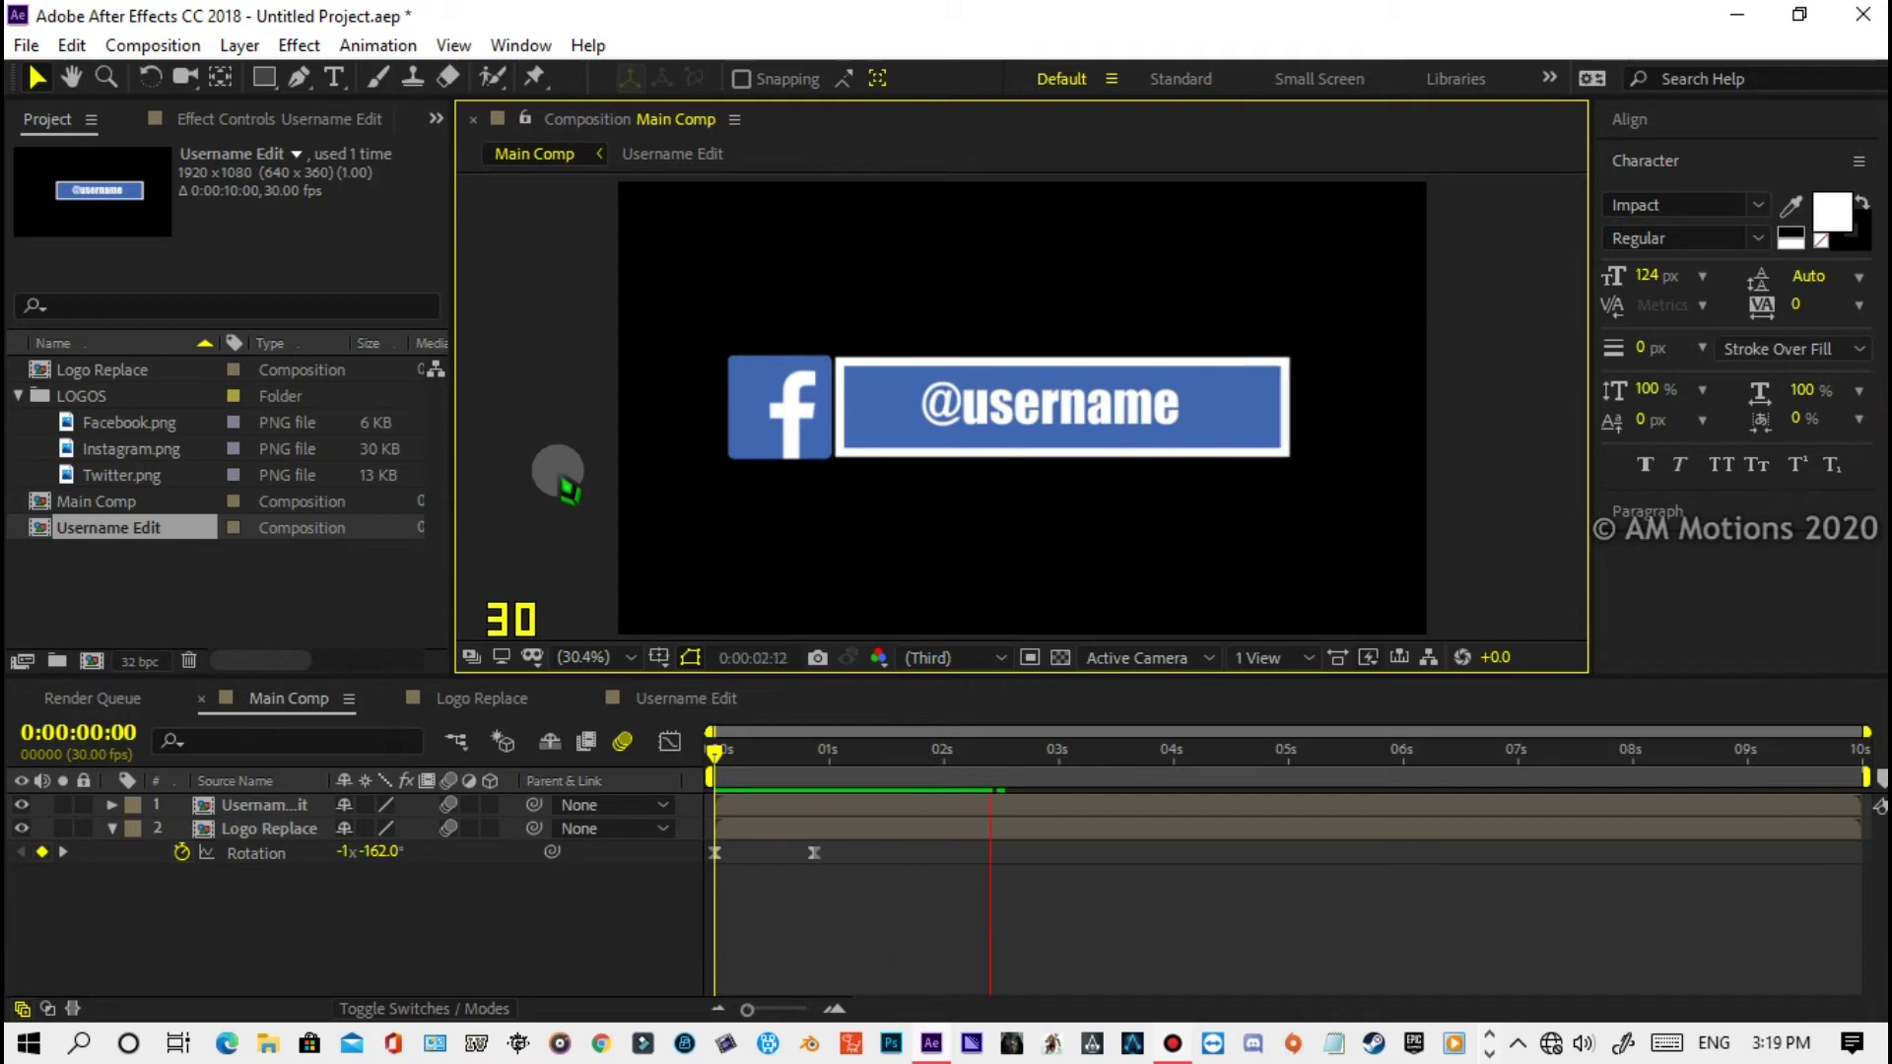
pyautogui.moveTo(714, 755); pyautogui.dragTo(1004, 817)
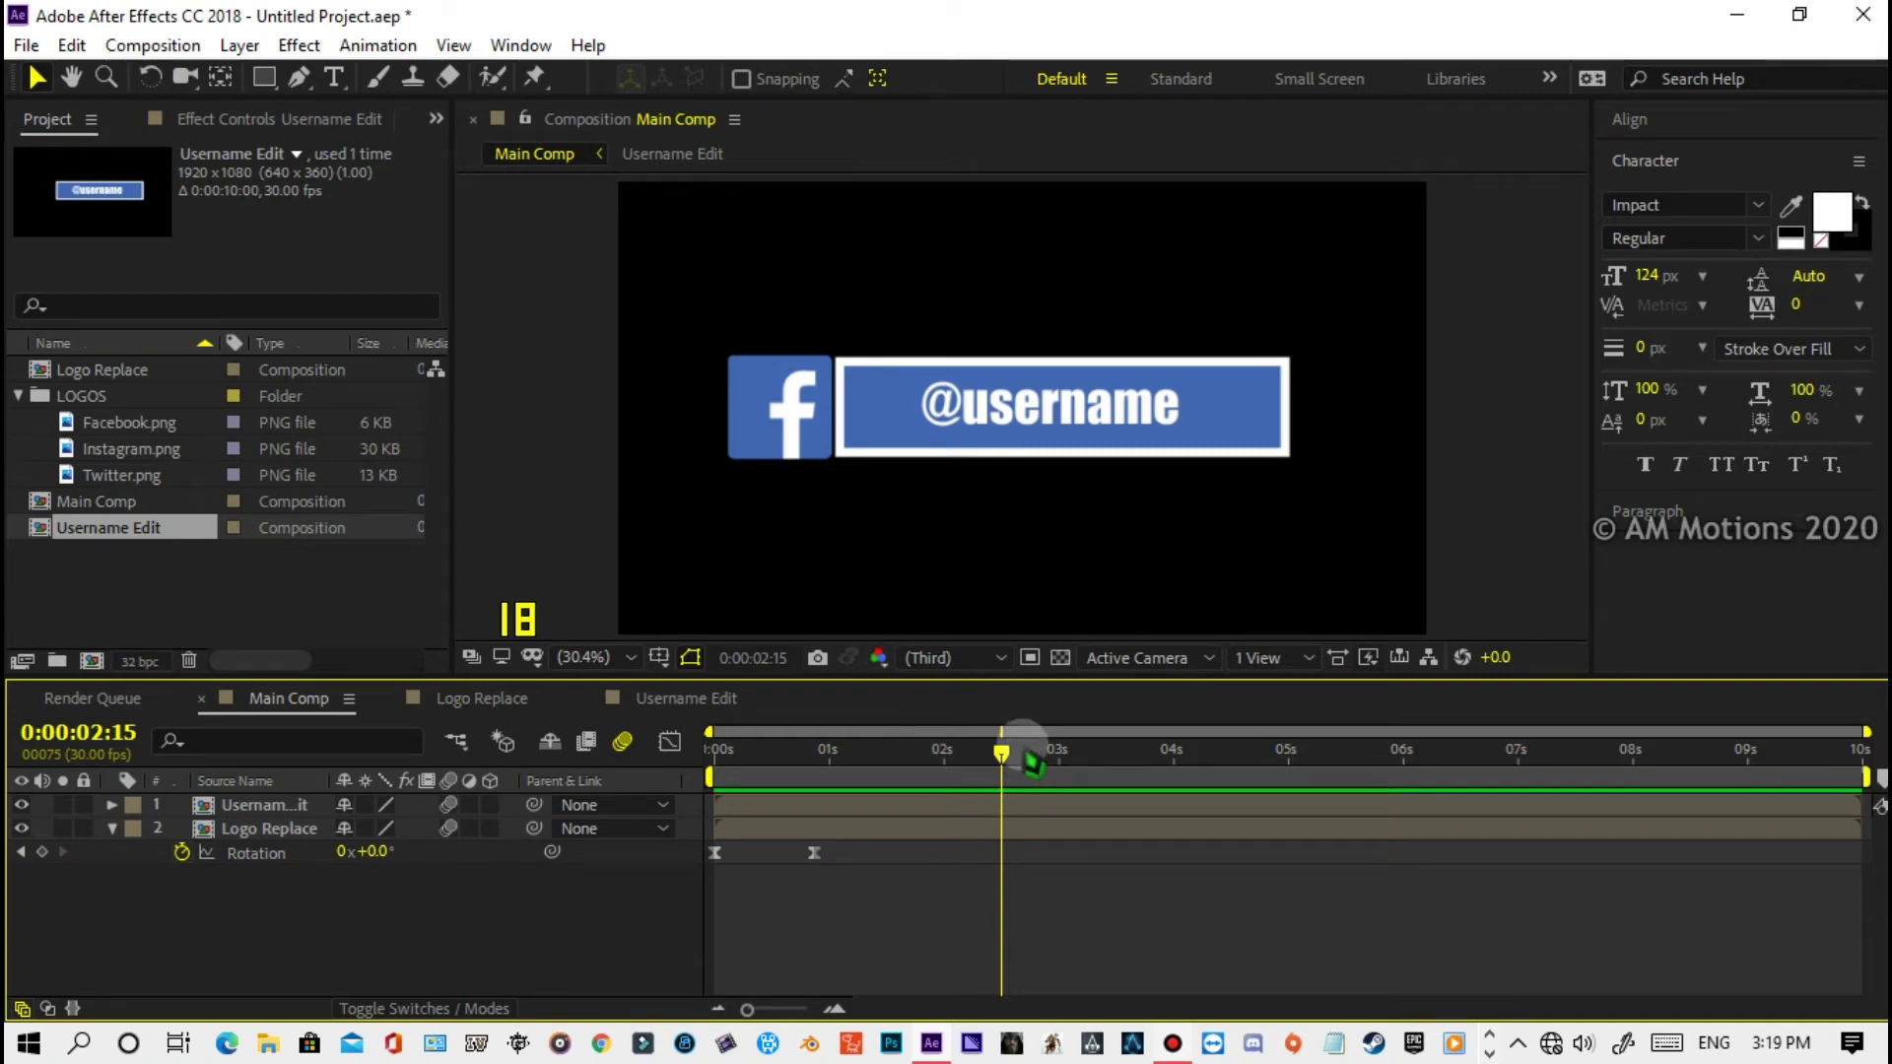
pyautogui.moveTo(1003, 758)
pyautogui.mouseDown()
pyautogui.moveTo(903, 769)
pyautogui.moveTo(1000, 813)
pyautogui.mouseUp()
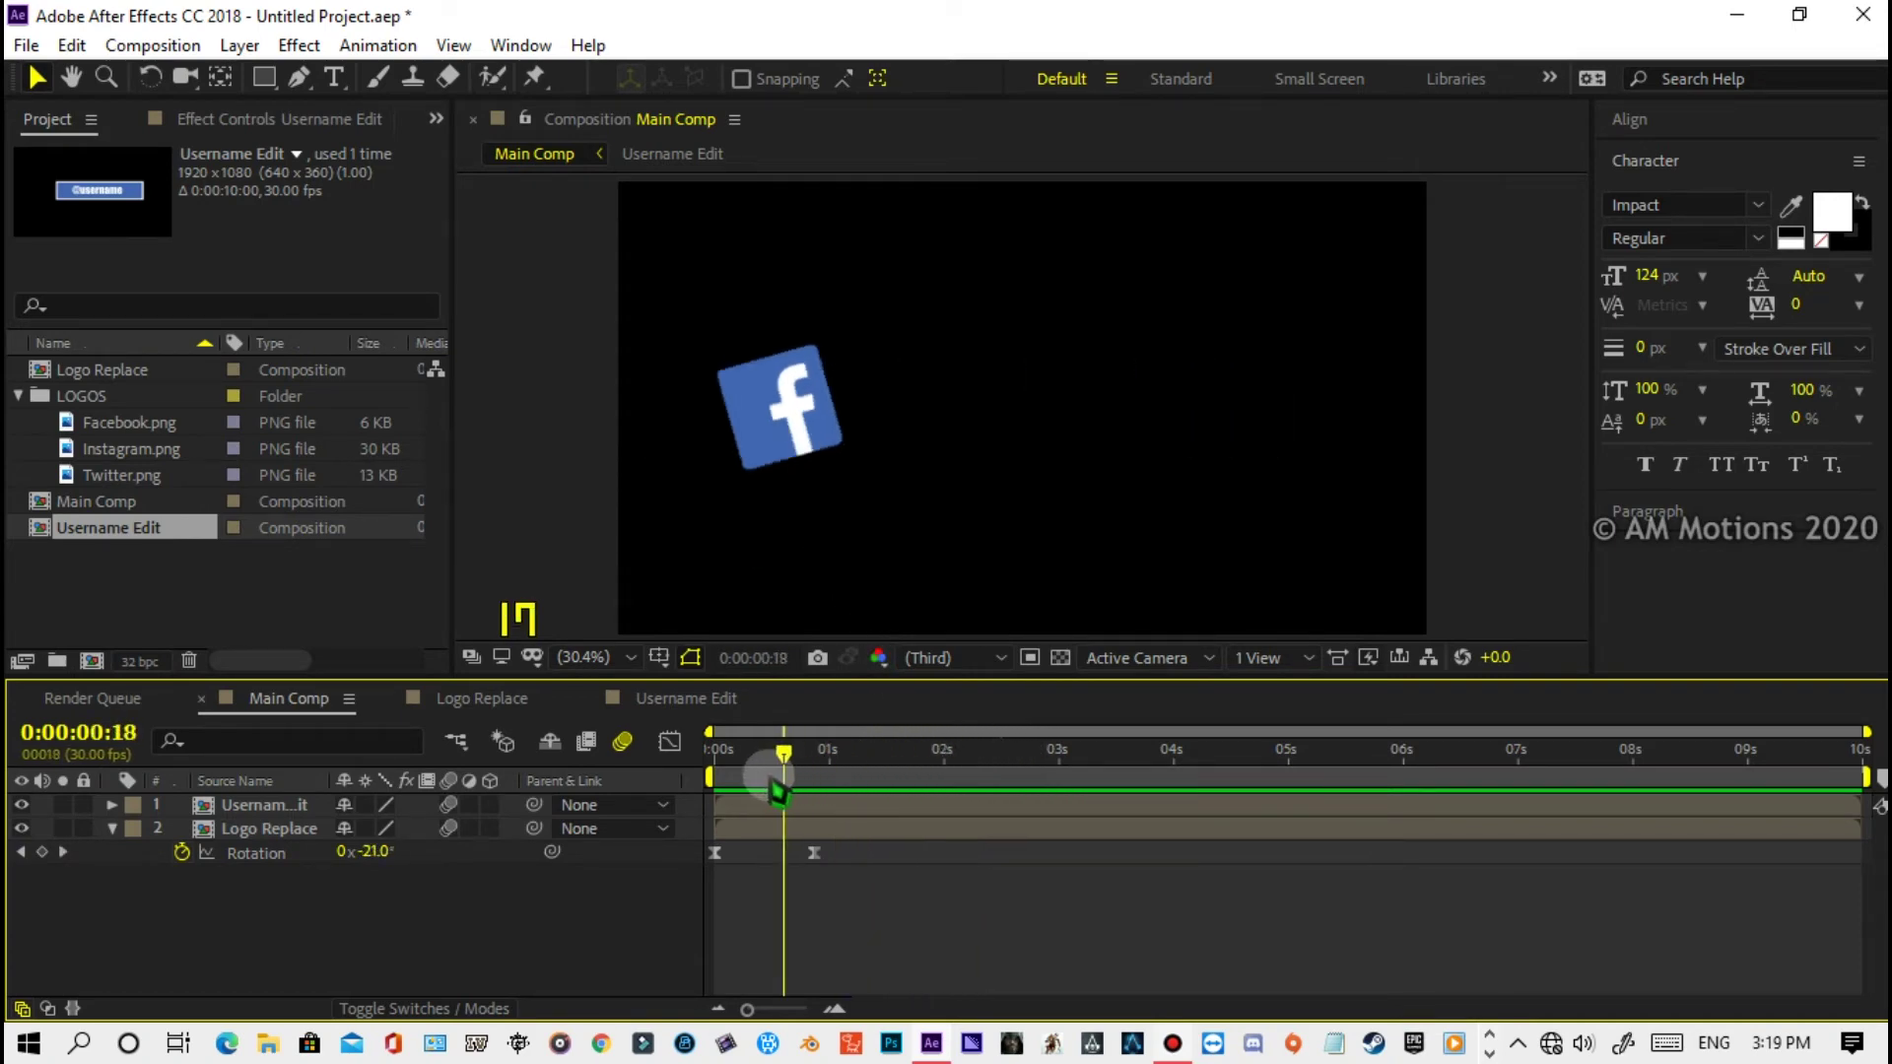
pyautogui.click(934, 753)
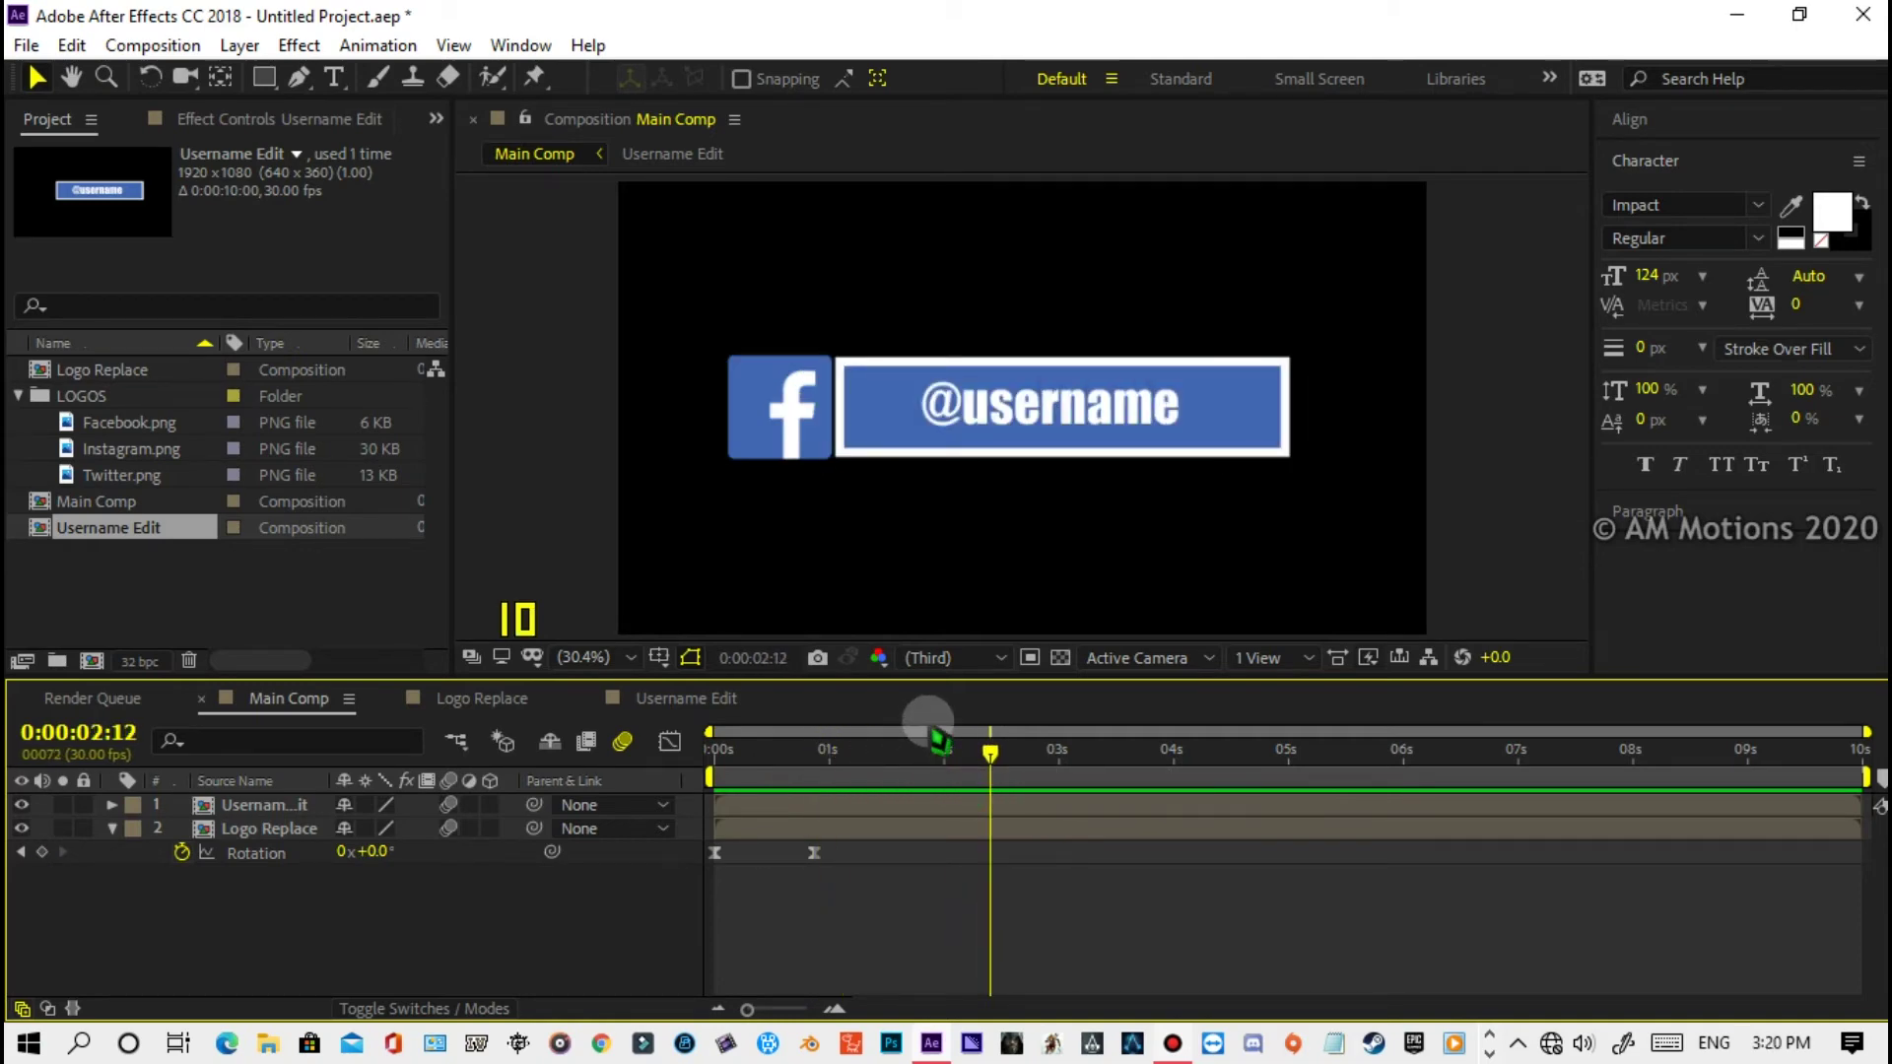
# Step: Add a Mask Path keyframe on Username Edit's Mask 1 at 0:00:03:26
pyautogui.click(279, 809)
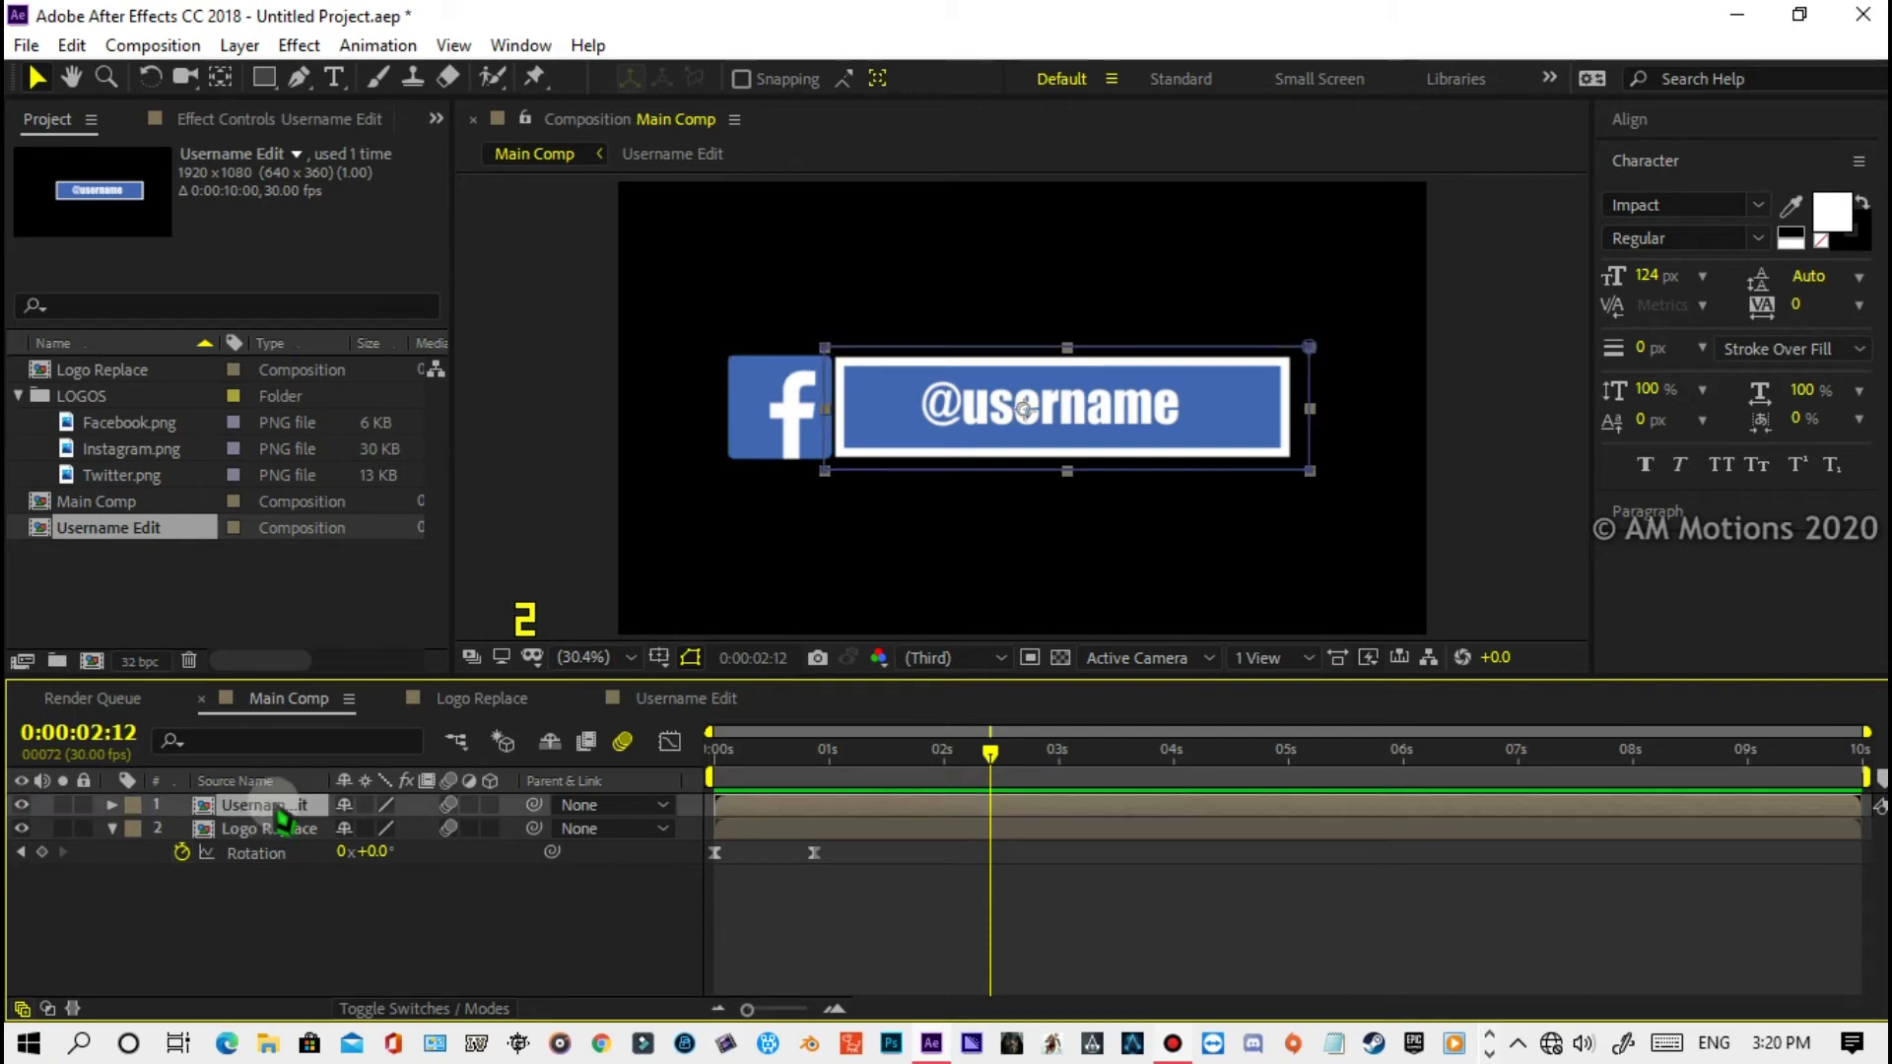
pyautogui.click(112, 805)
pyautogui.click(226, 854)
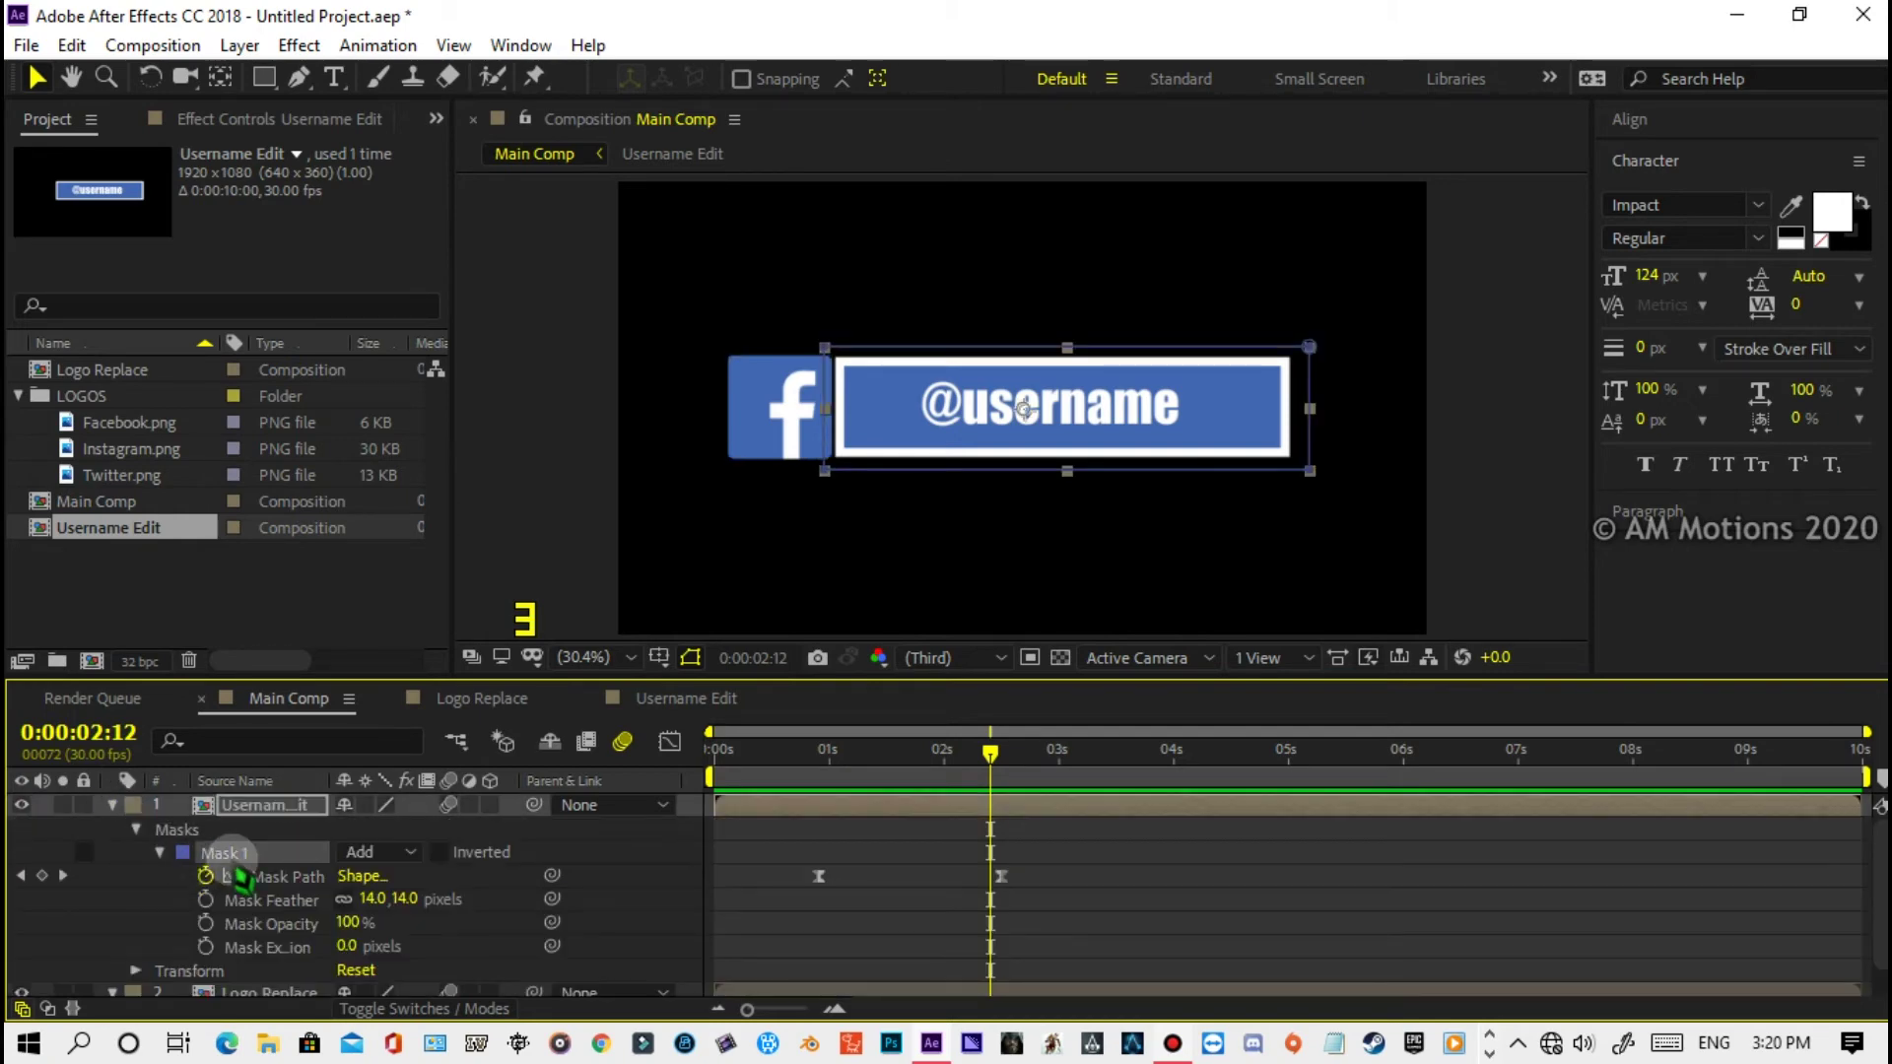
pyautogui.moveTo(991, 751)
pyautogui.mouseDown()
pyautogui.moveTo(1229, 803)
pyautogui.moveTo(1158, 803)
pyautogui.mouseUp()
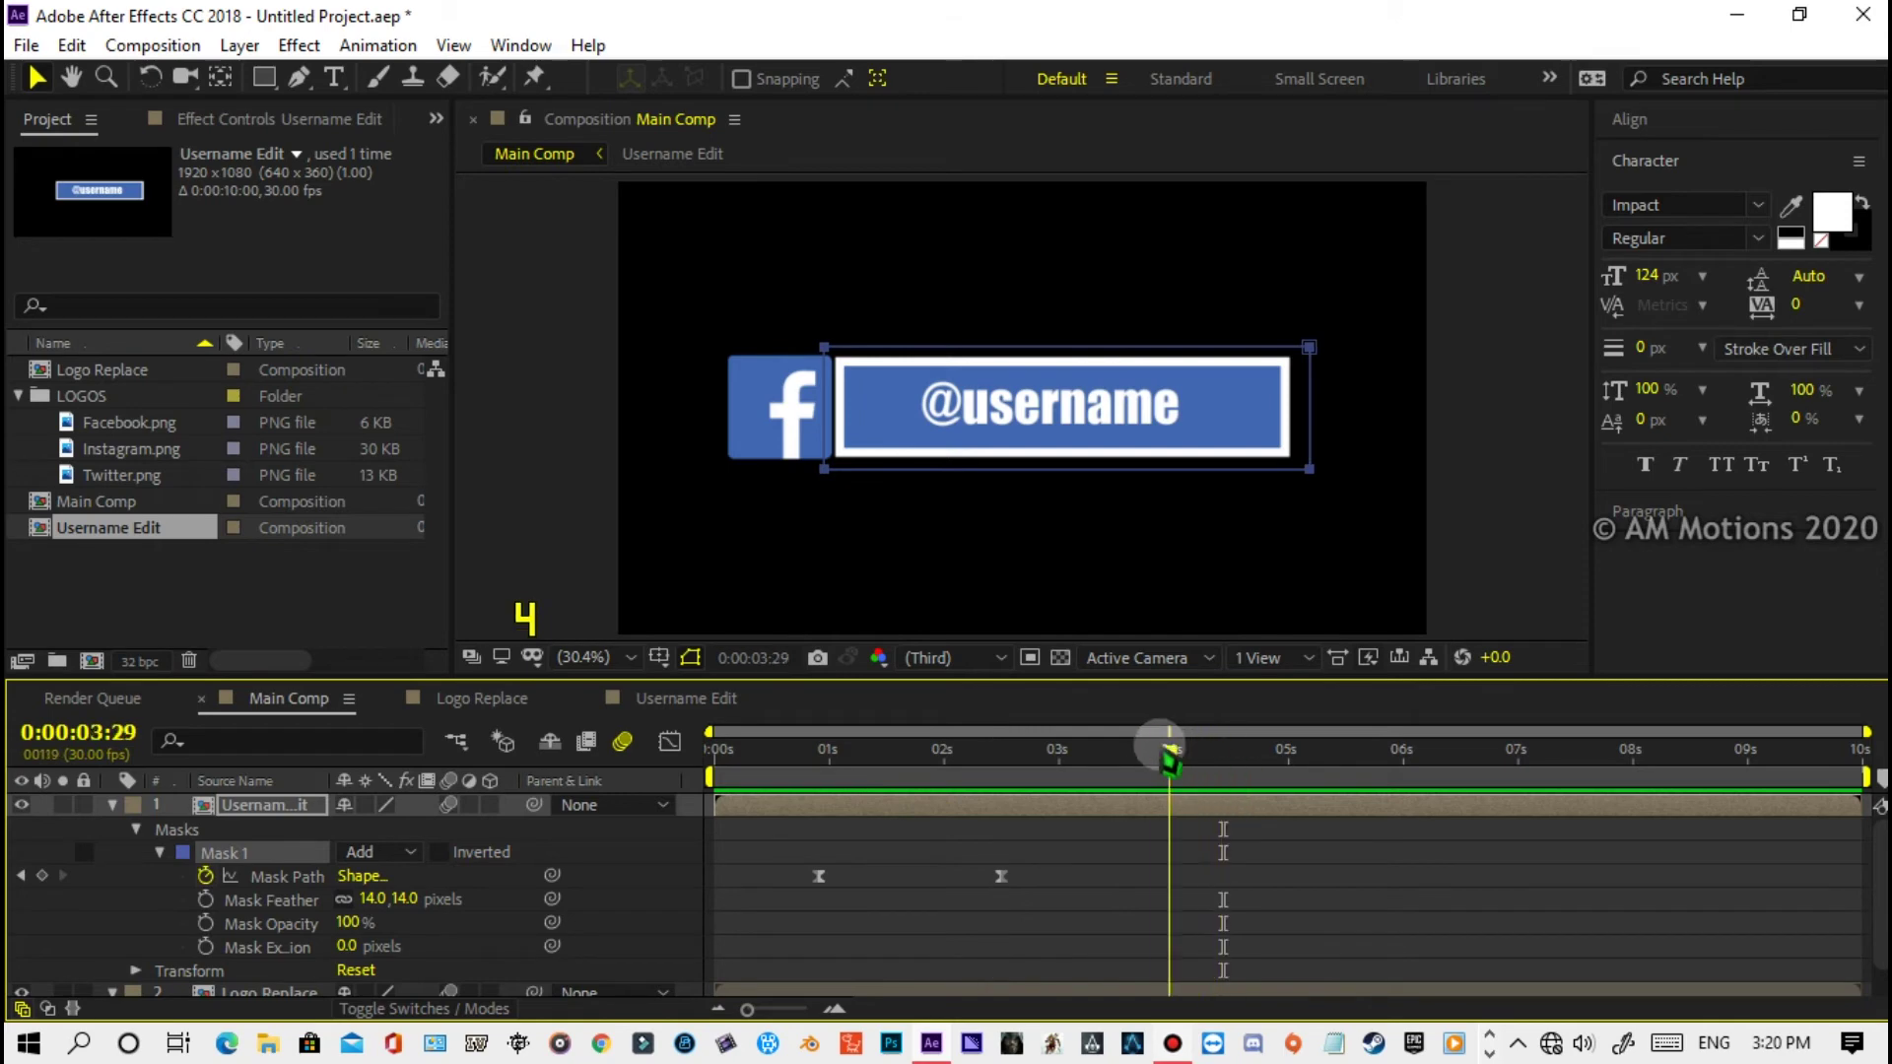
pyautogui.click(42, 875)
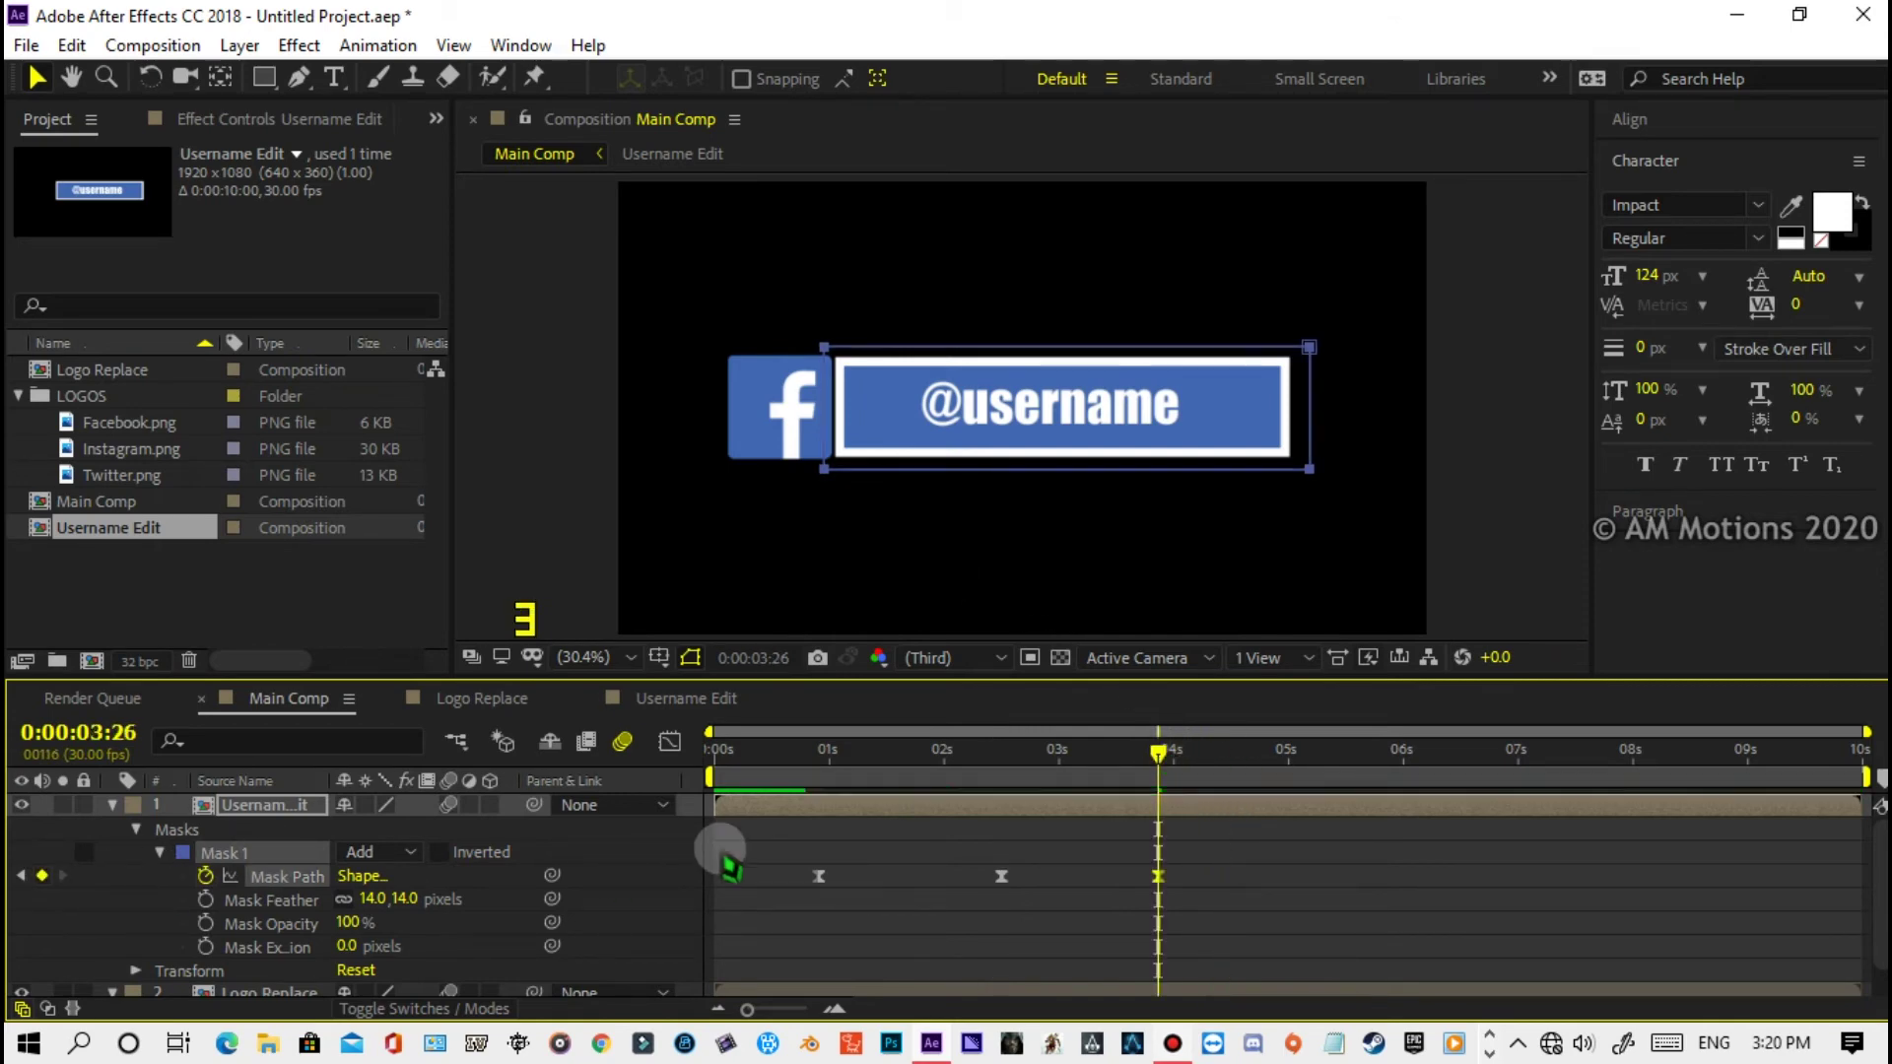
# Step: At 0:00:04:21, shrink the mask so the bar retracts behind the Facebook logo
pyautogui.moveTo(1160, 756); pyautogui.dragTo(1254, 757)
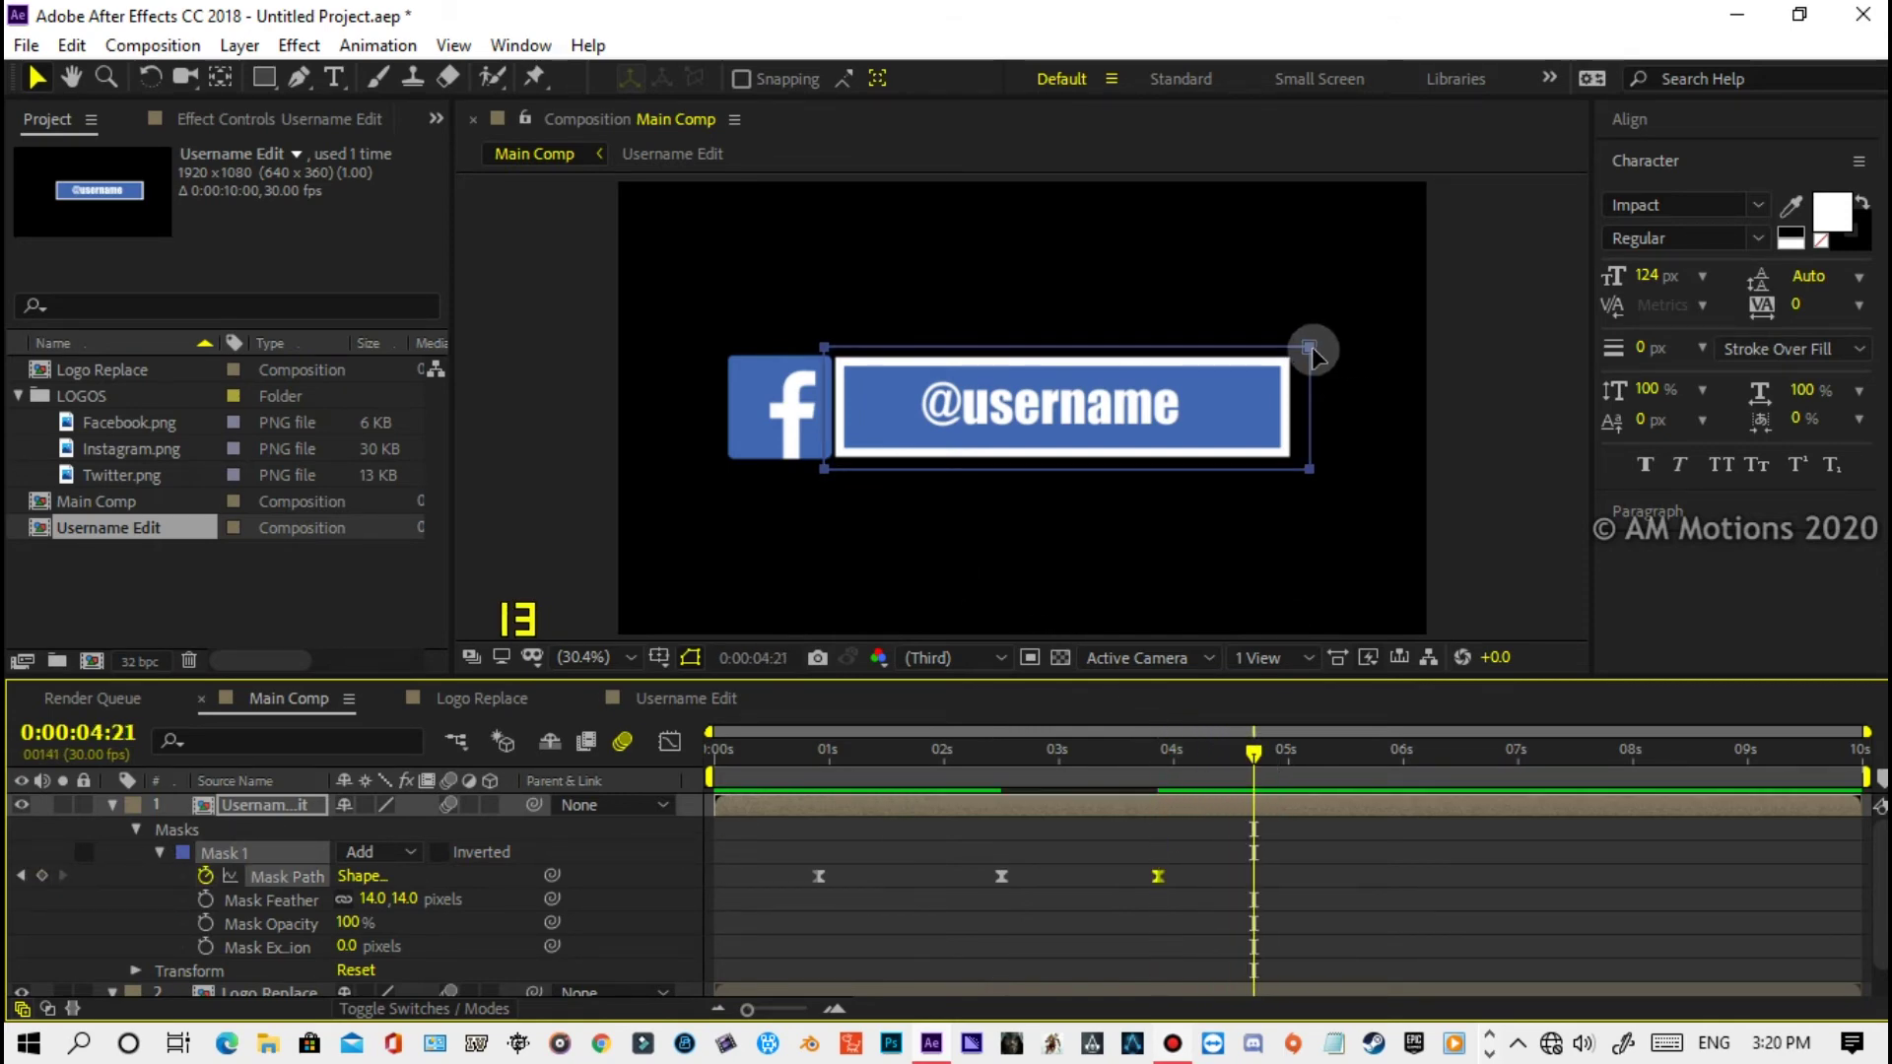
pyautogui.click(1082, 392)
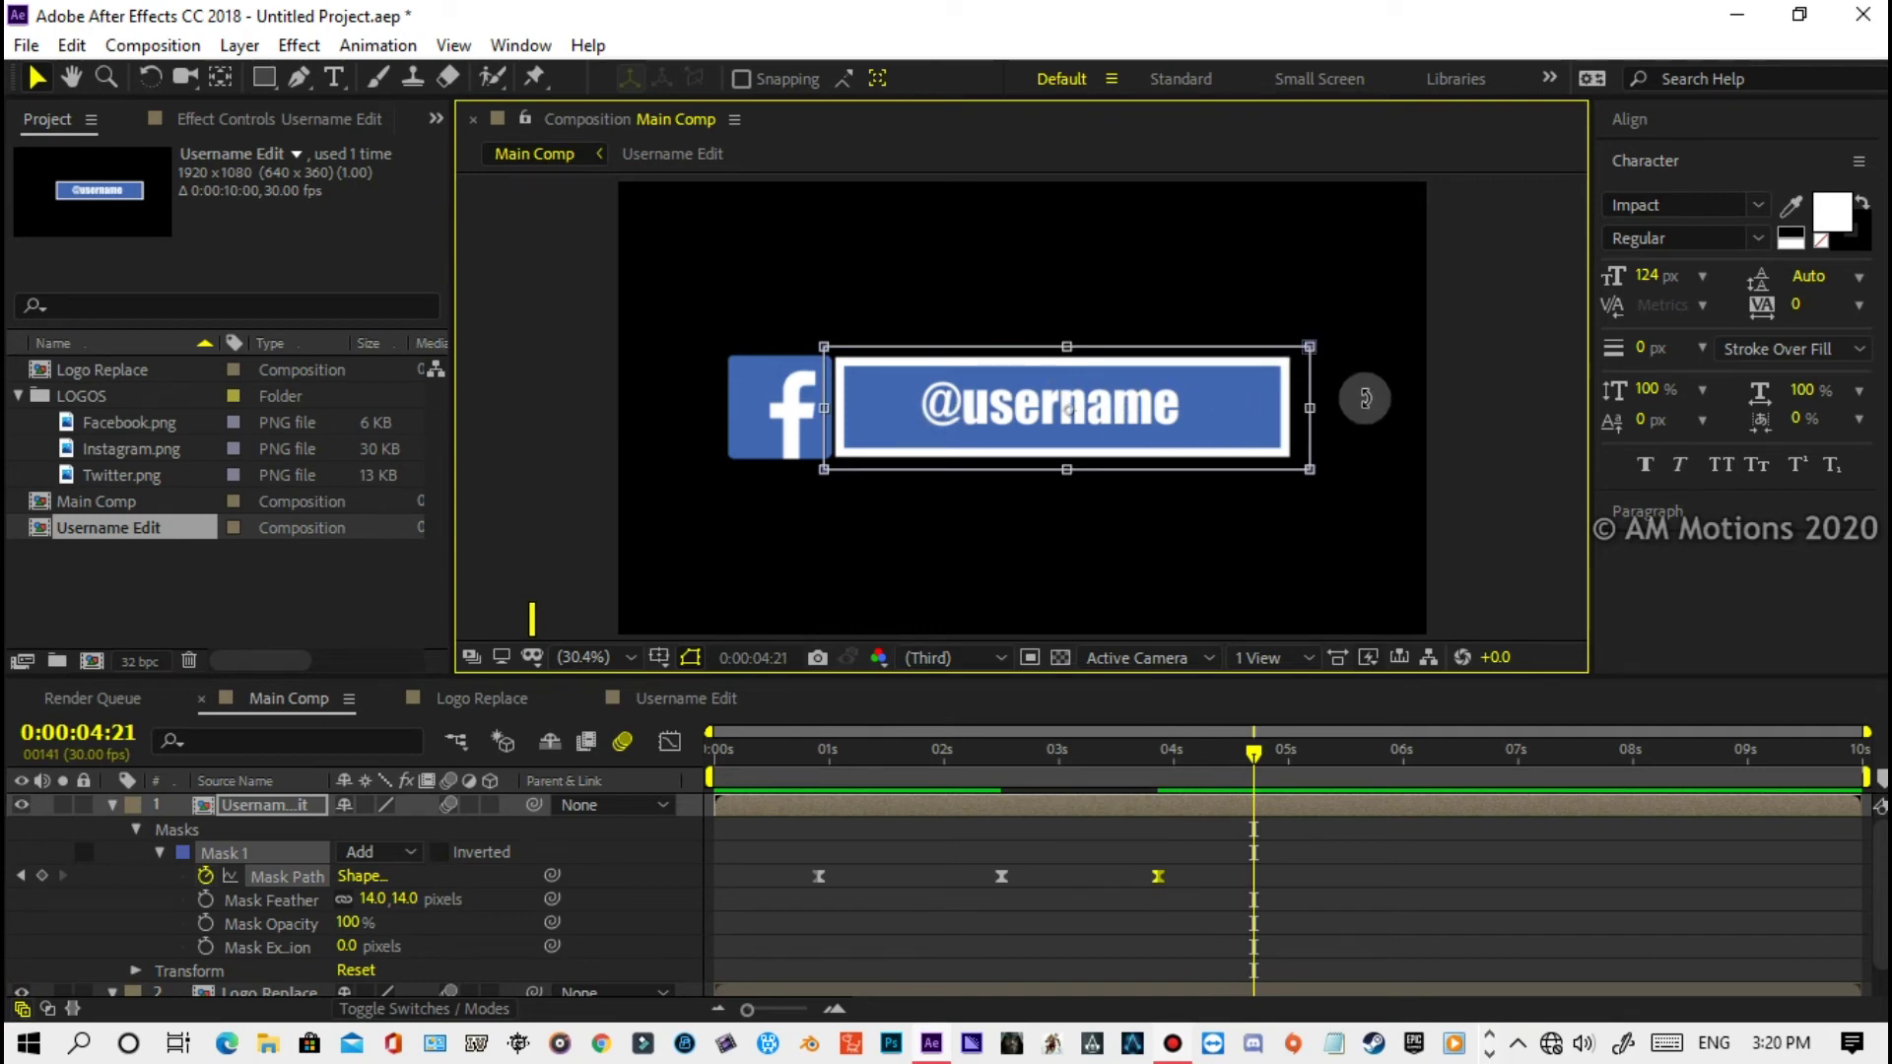
pyautogui.moveTo(1313, 407); pyautogui.dragTo(825, 408)
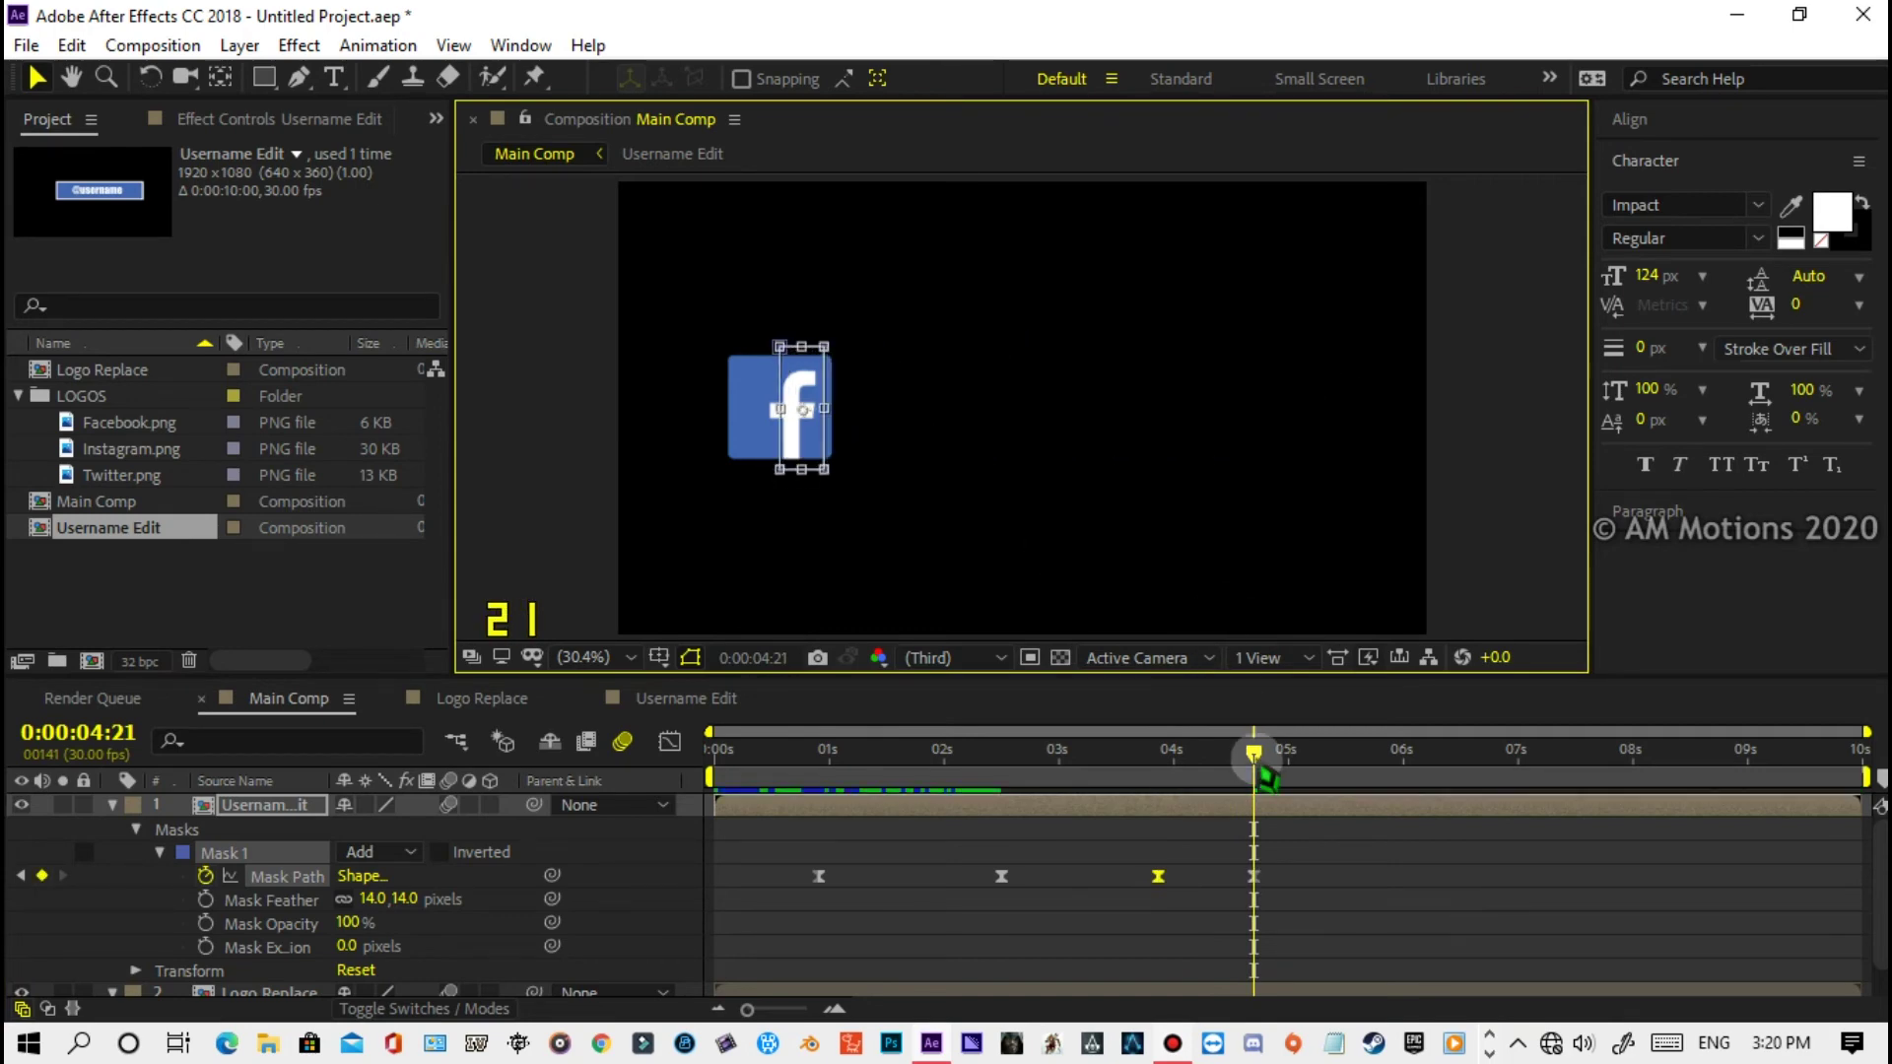
pyautogui.click(276, 915)
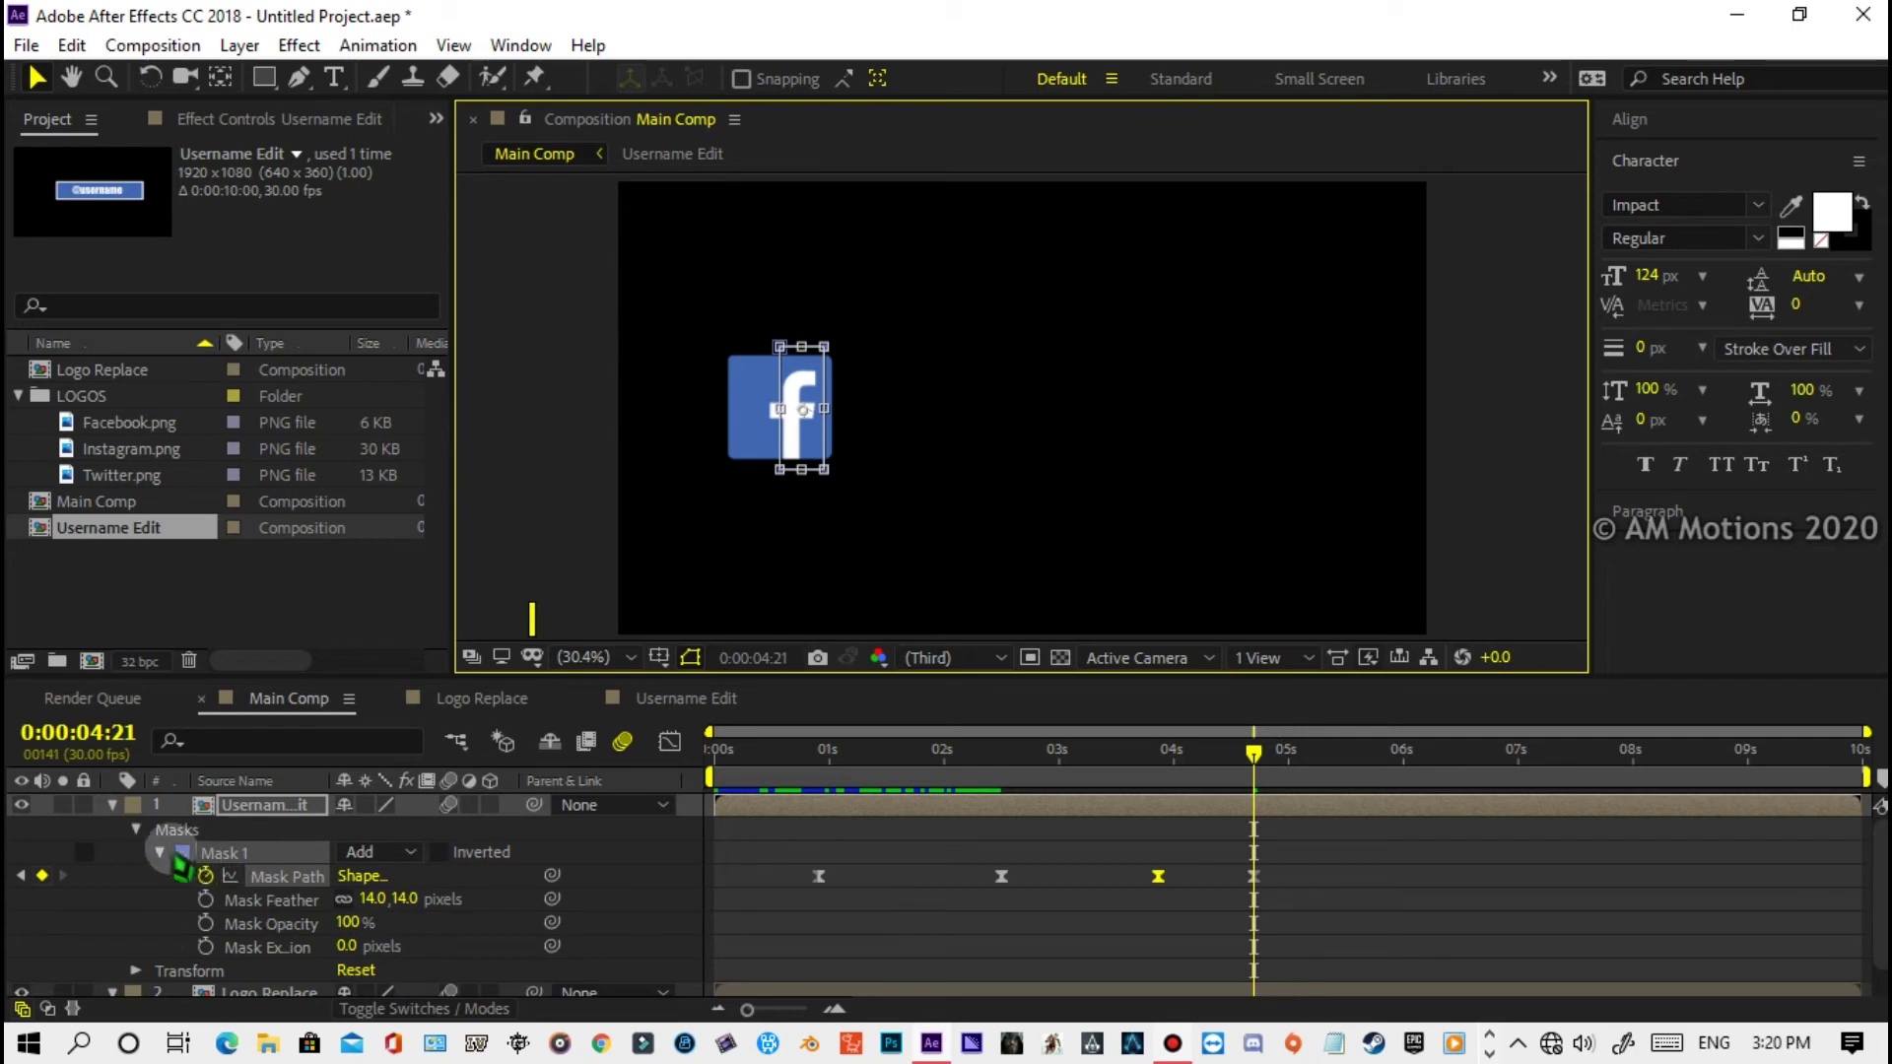
pyautogui.press('r')
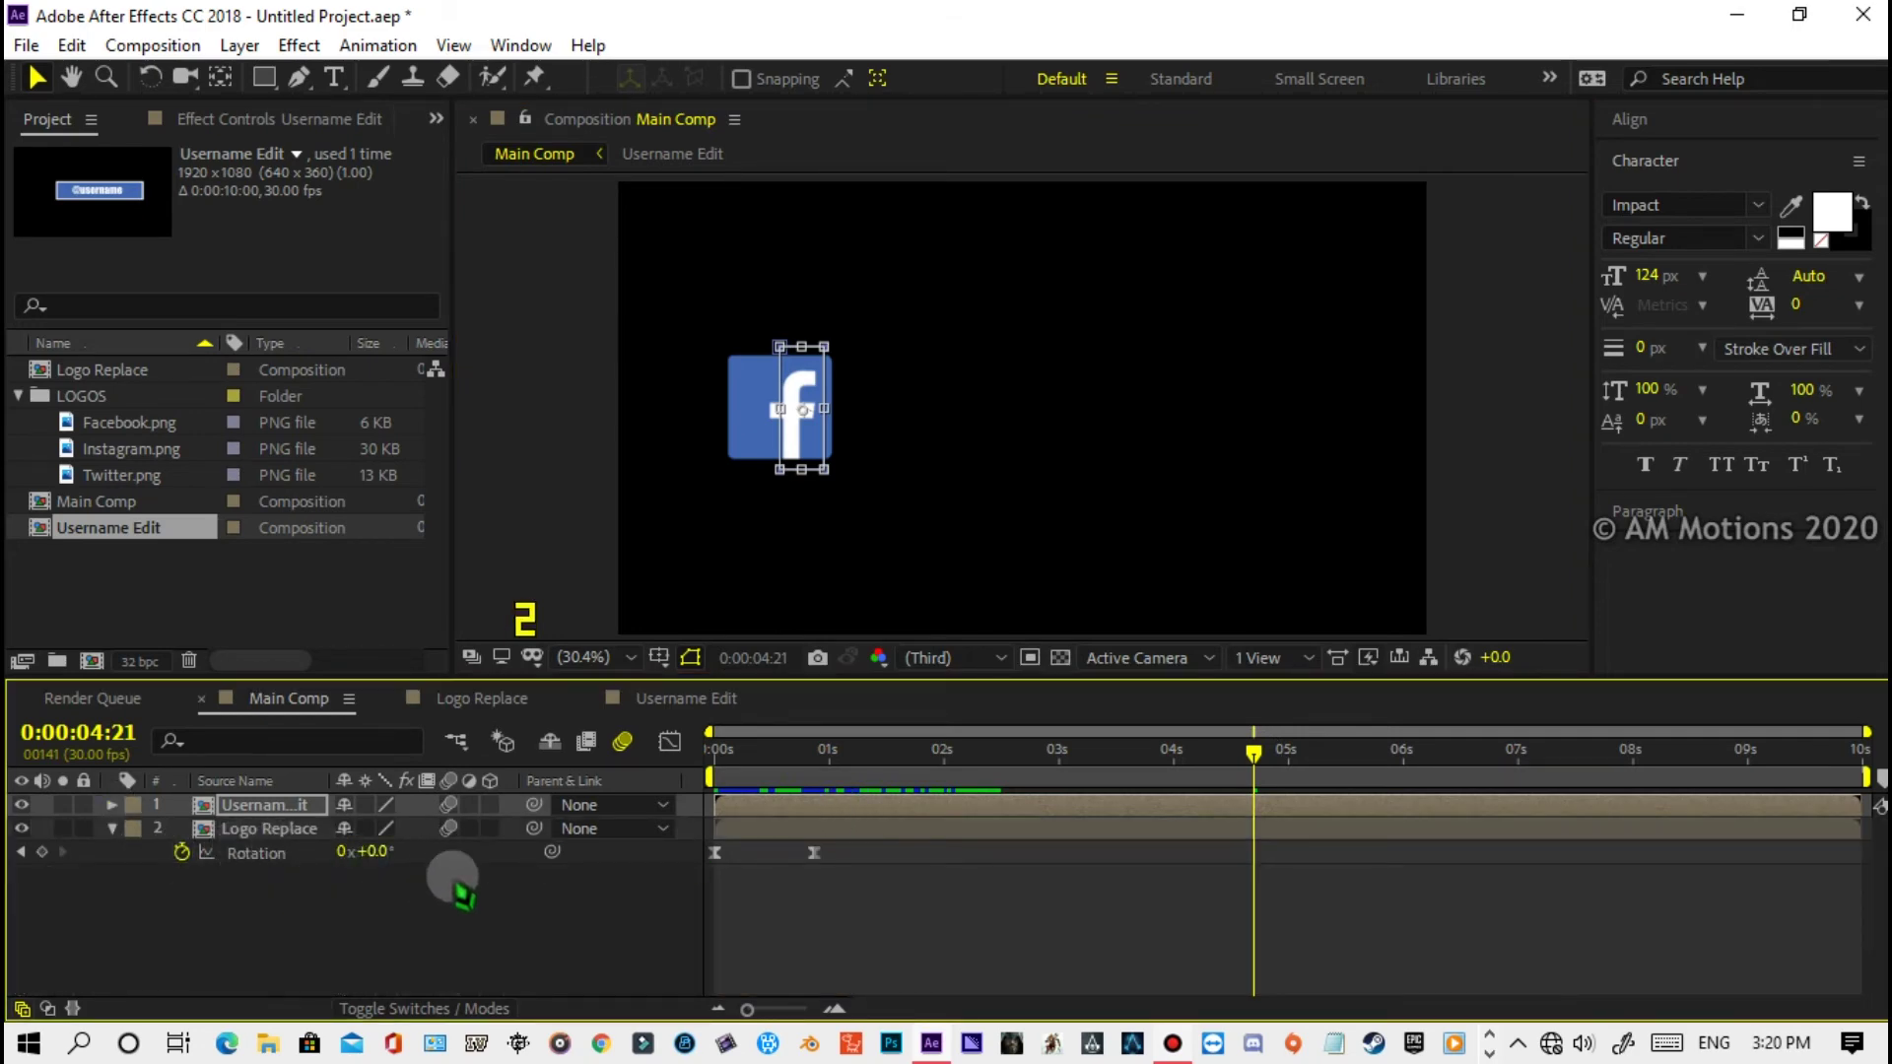
# Step: Keyframe Logo Replace opacity from 100% at 4:14 down to 0% at 4:21
pyautogui.click(295, 829)
pyautogui.press('t')
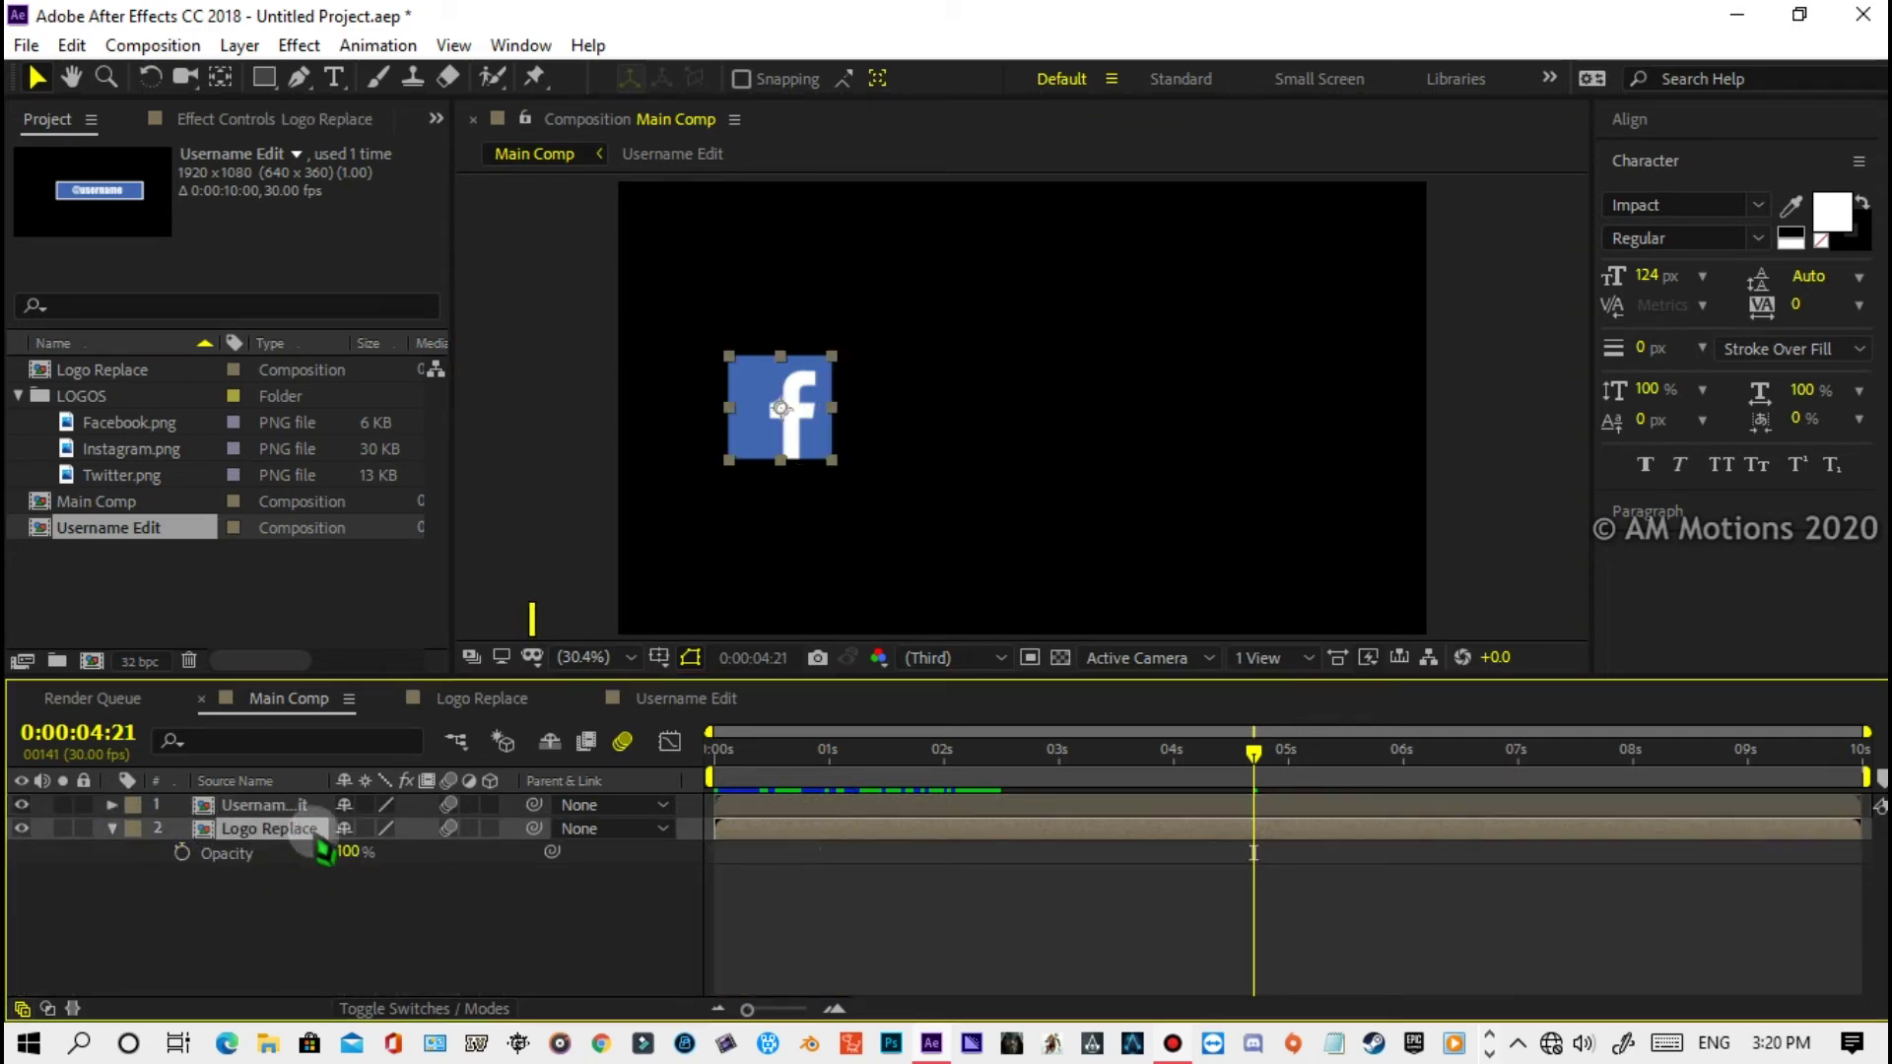
pyautogui.moveTo(349, 851); pyautogui.dragTo(190, 855)
pyautogui.click(182, 852)
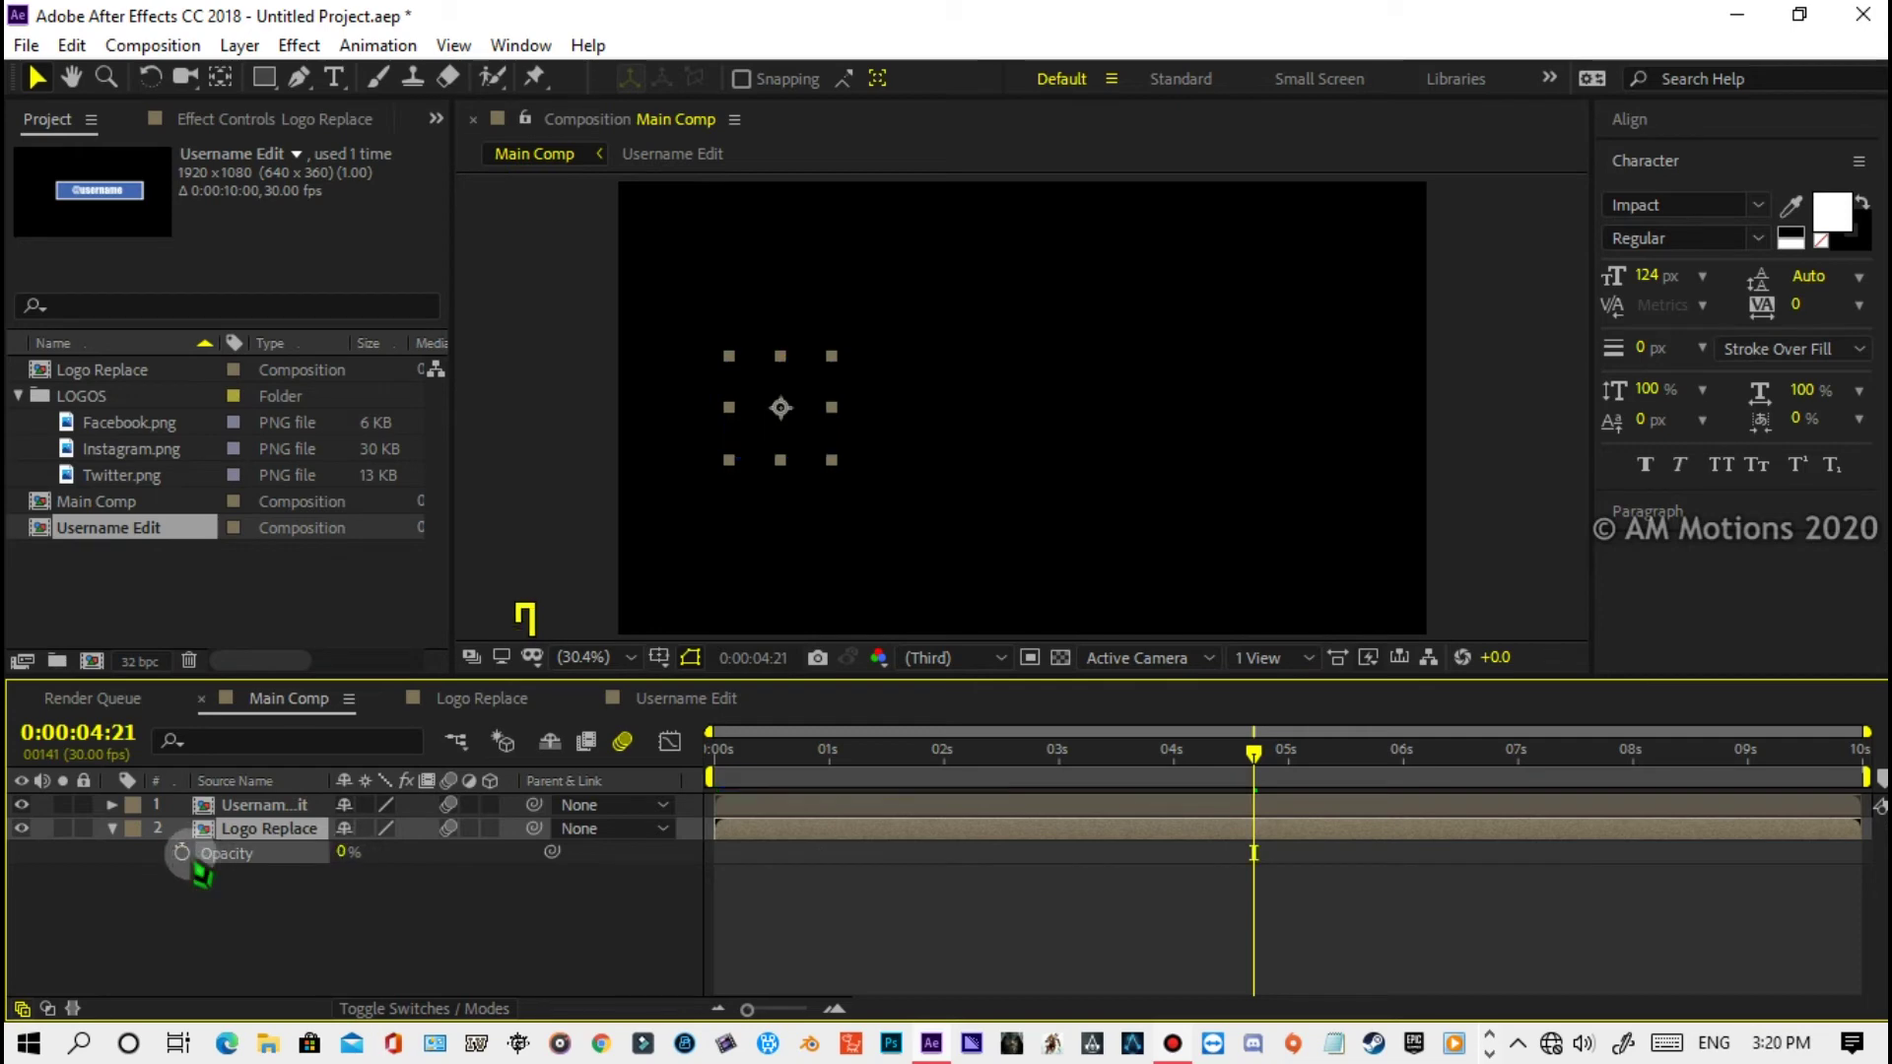
pyautogui.moveTo(1254, 752)
pyautogui.mouseDown()
pyautogui.moveTo(1204, 756)
pyautogui.moveTo(1205, 782)
pyautogui.moveTo(1243, 791)
pyautogui.mouseUp()
pyautogui.moveTo(433, 856); pyautogui.dragTo(591, 869)
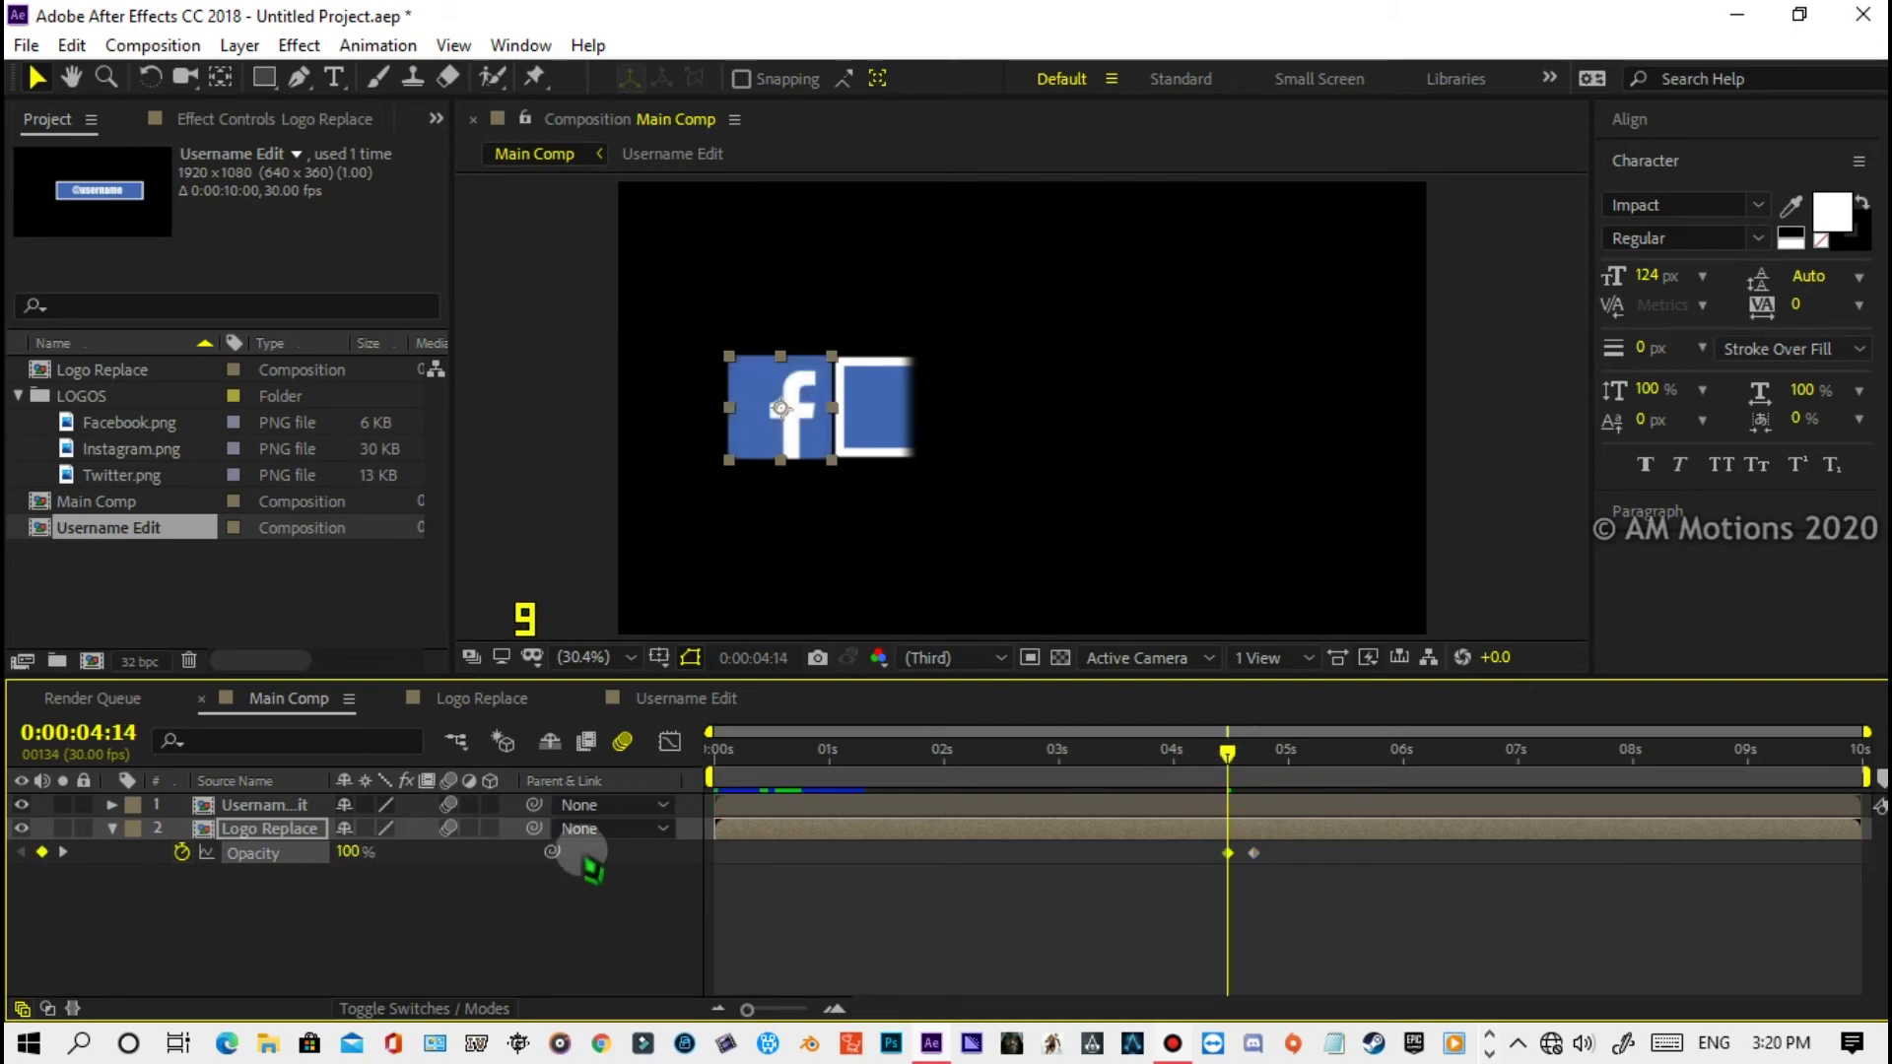
pyautogui.moveTo(1278, 859); pyautogui.dragTo(1212, 882)
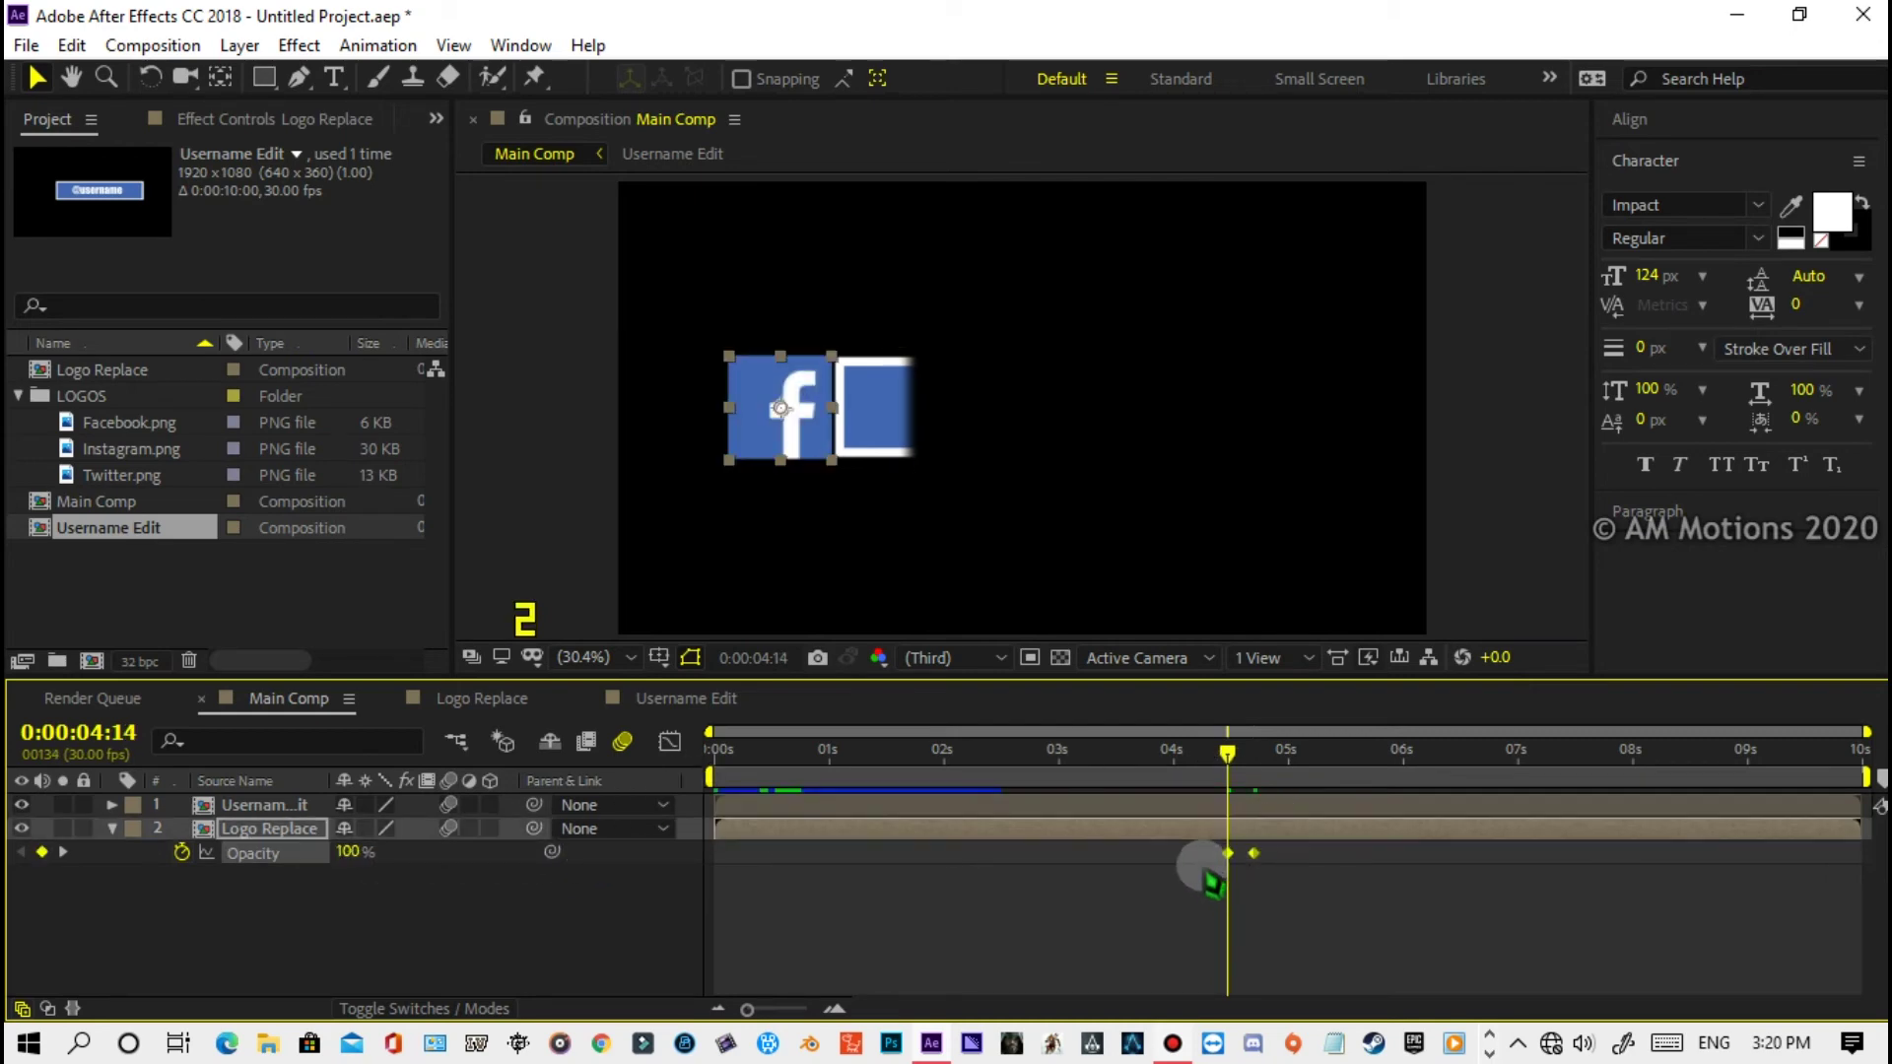
pyautogui.click(635, 914)
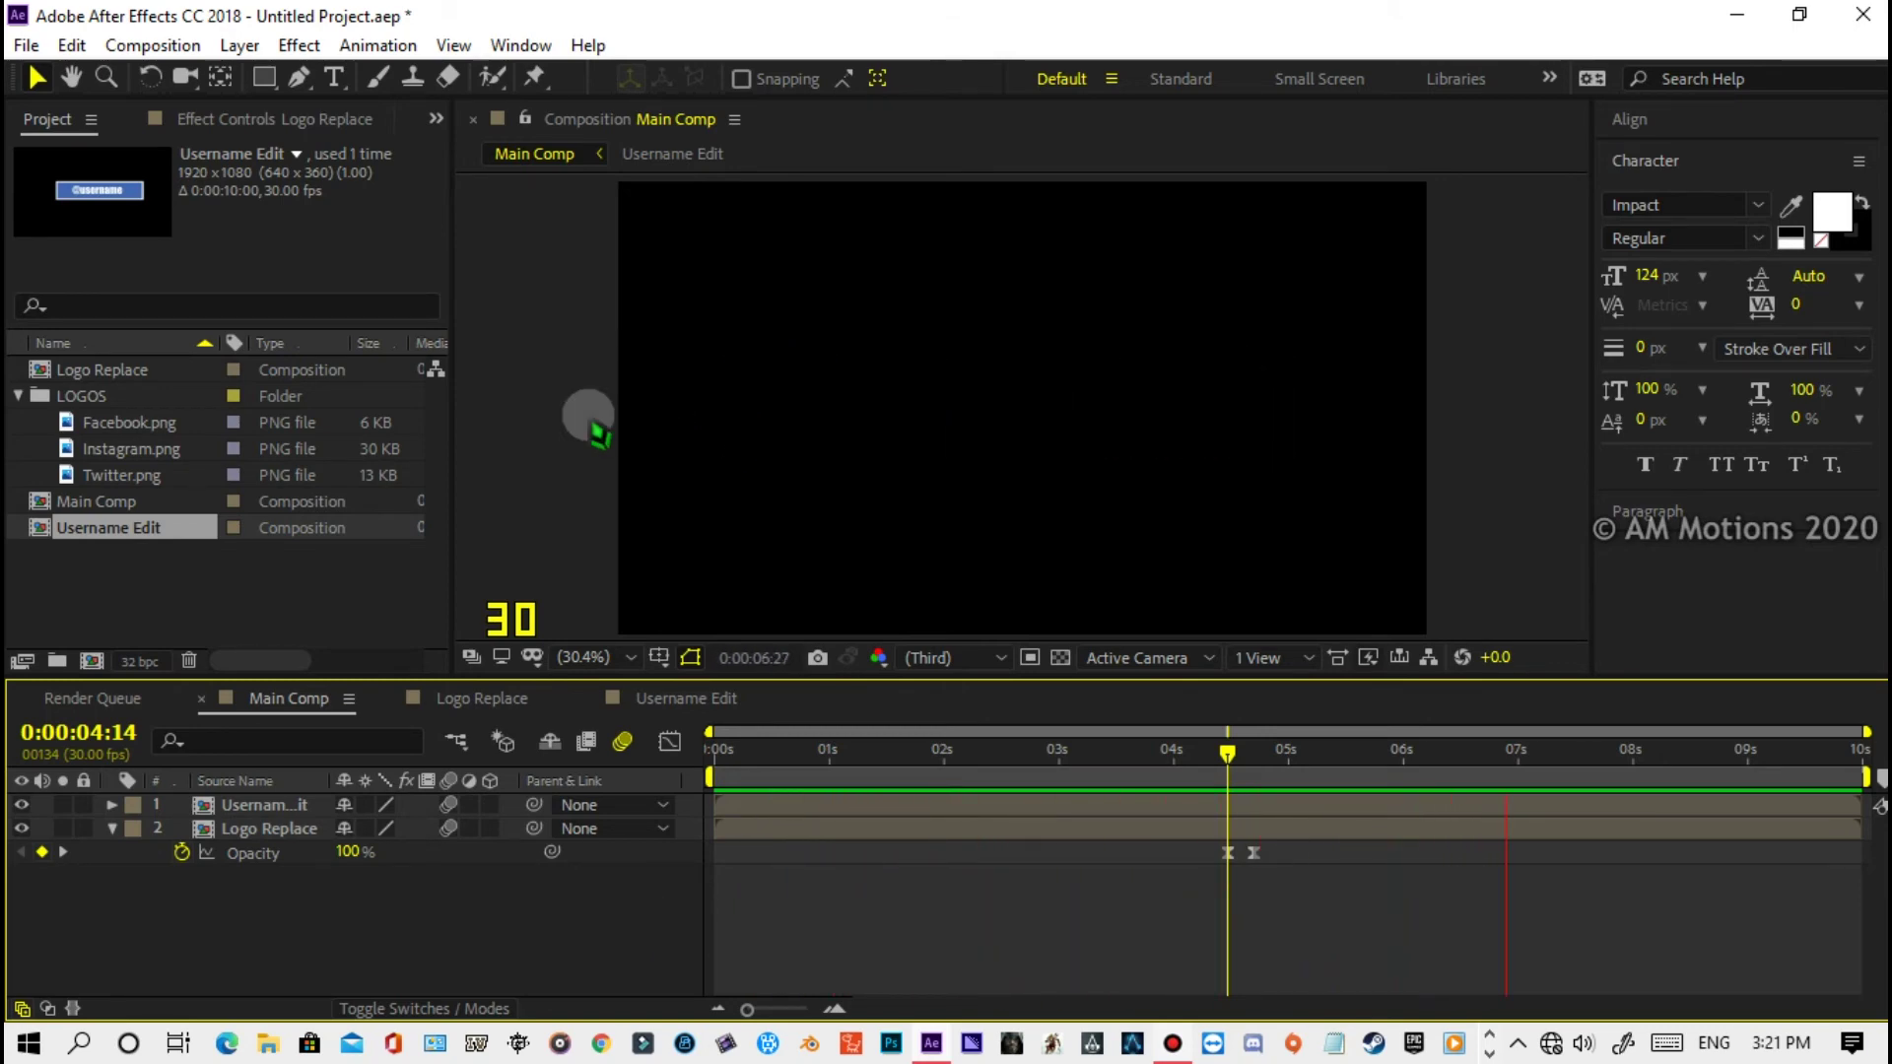
# Step: End the Main Comp work area at 5 seconds and move the playhead back to 2:19
pyautogui.click(553, 486)
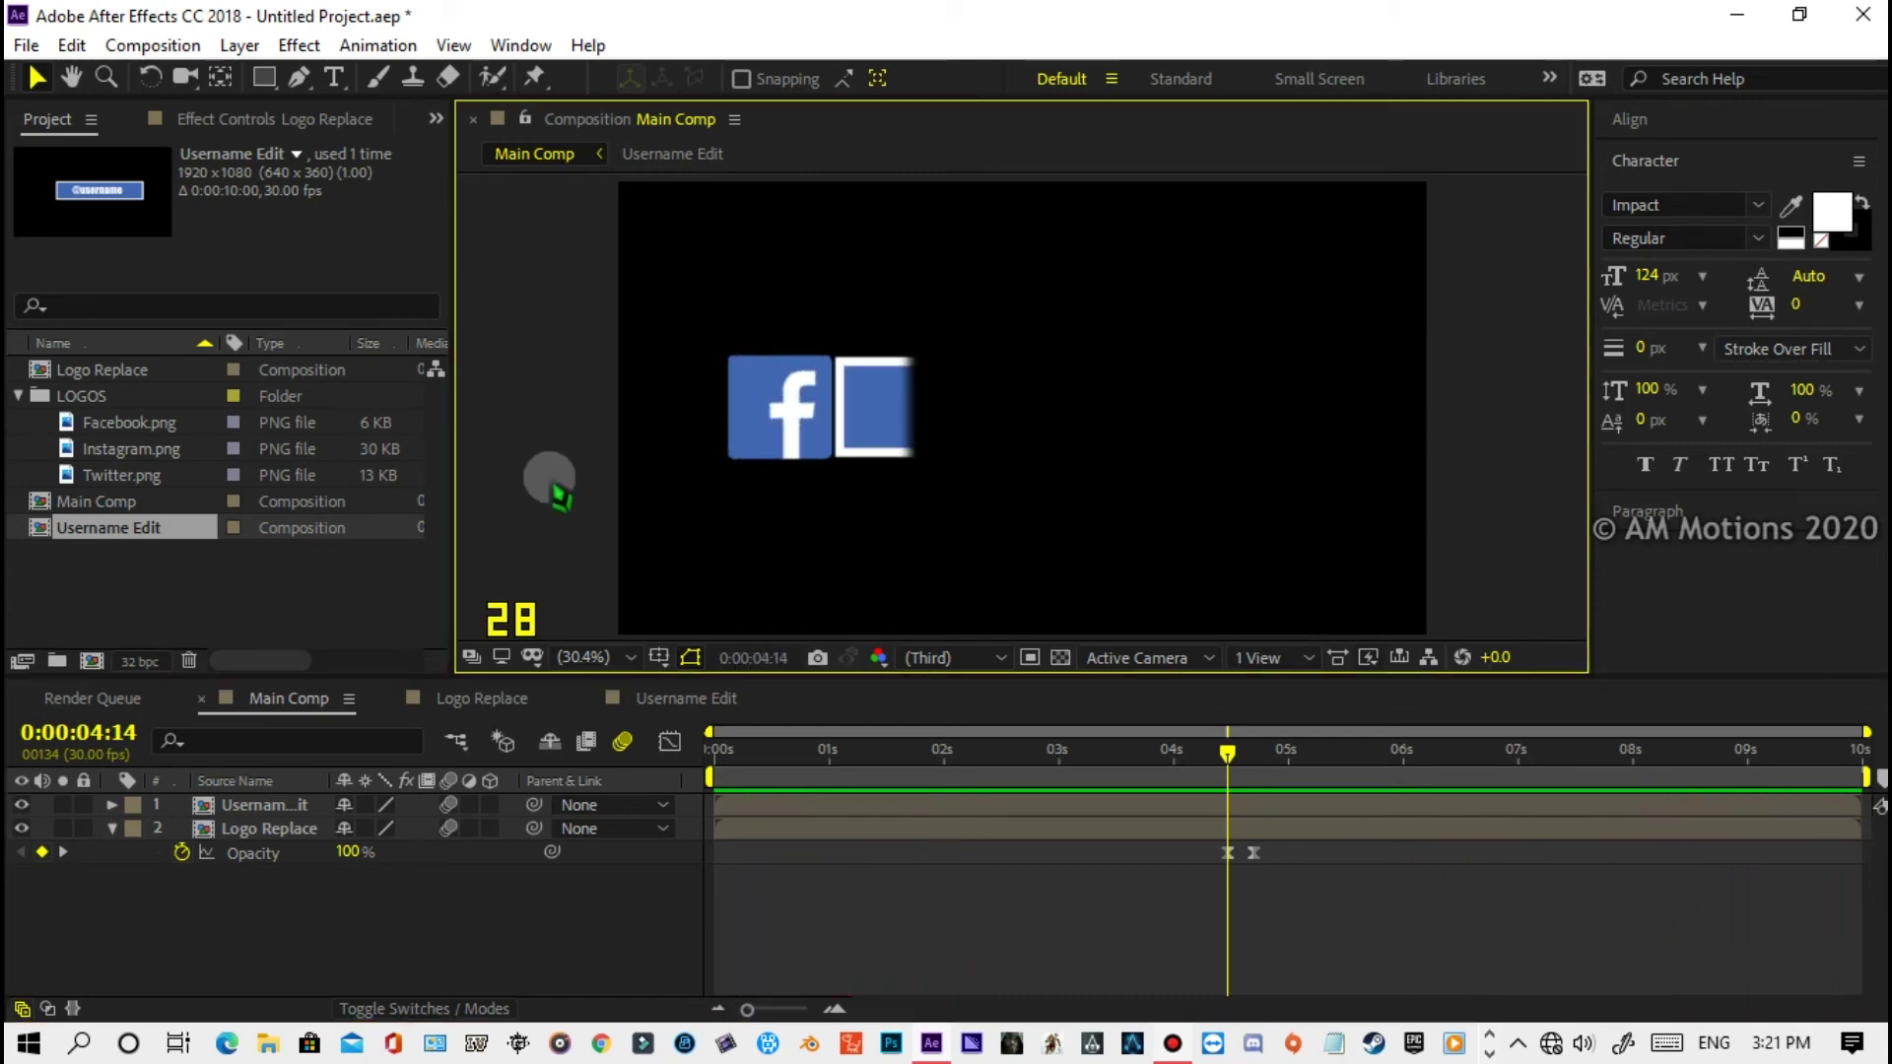
pyautogui.moveTo(1862, 778); pyautogui.dragTo(1300, 822)
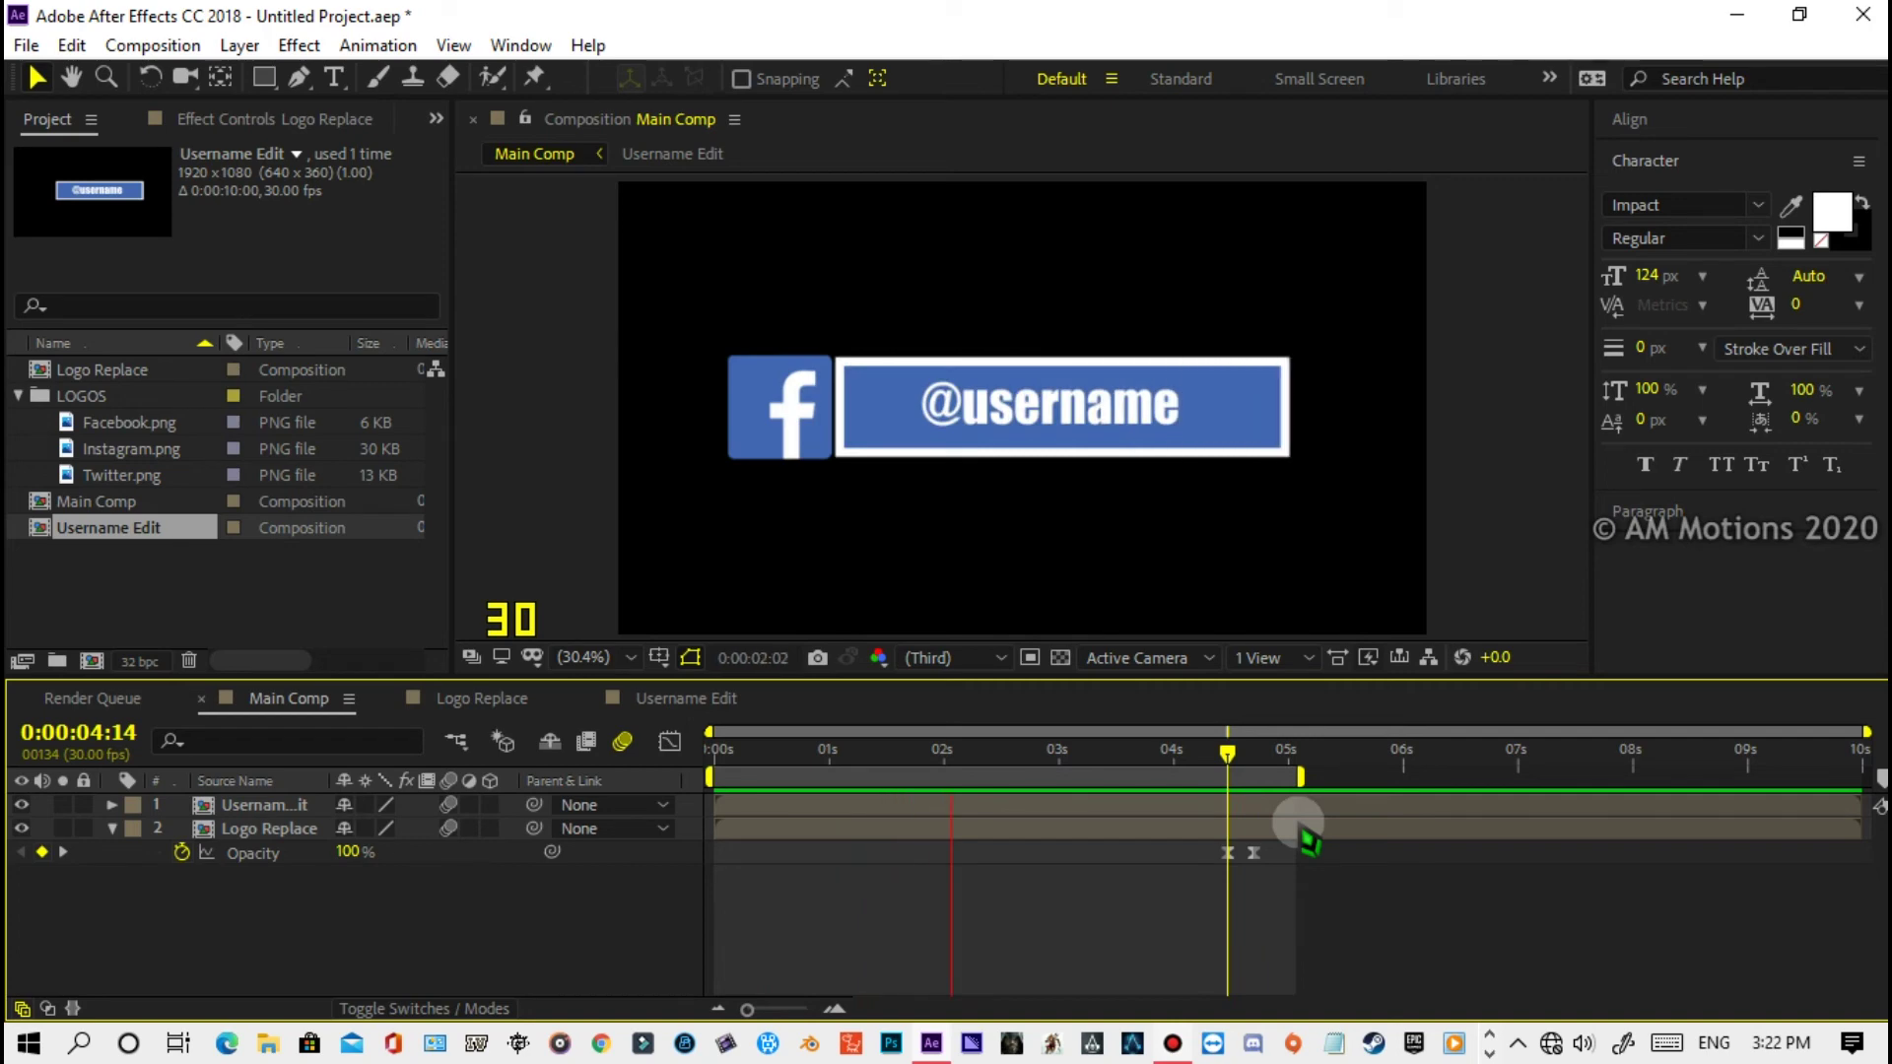
pyautogui.click(585, 453)
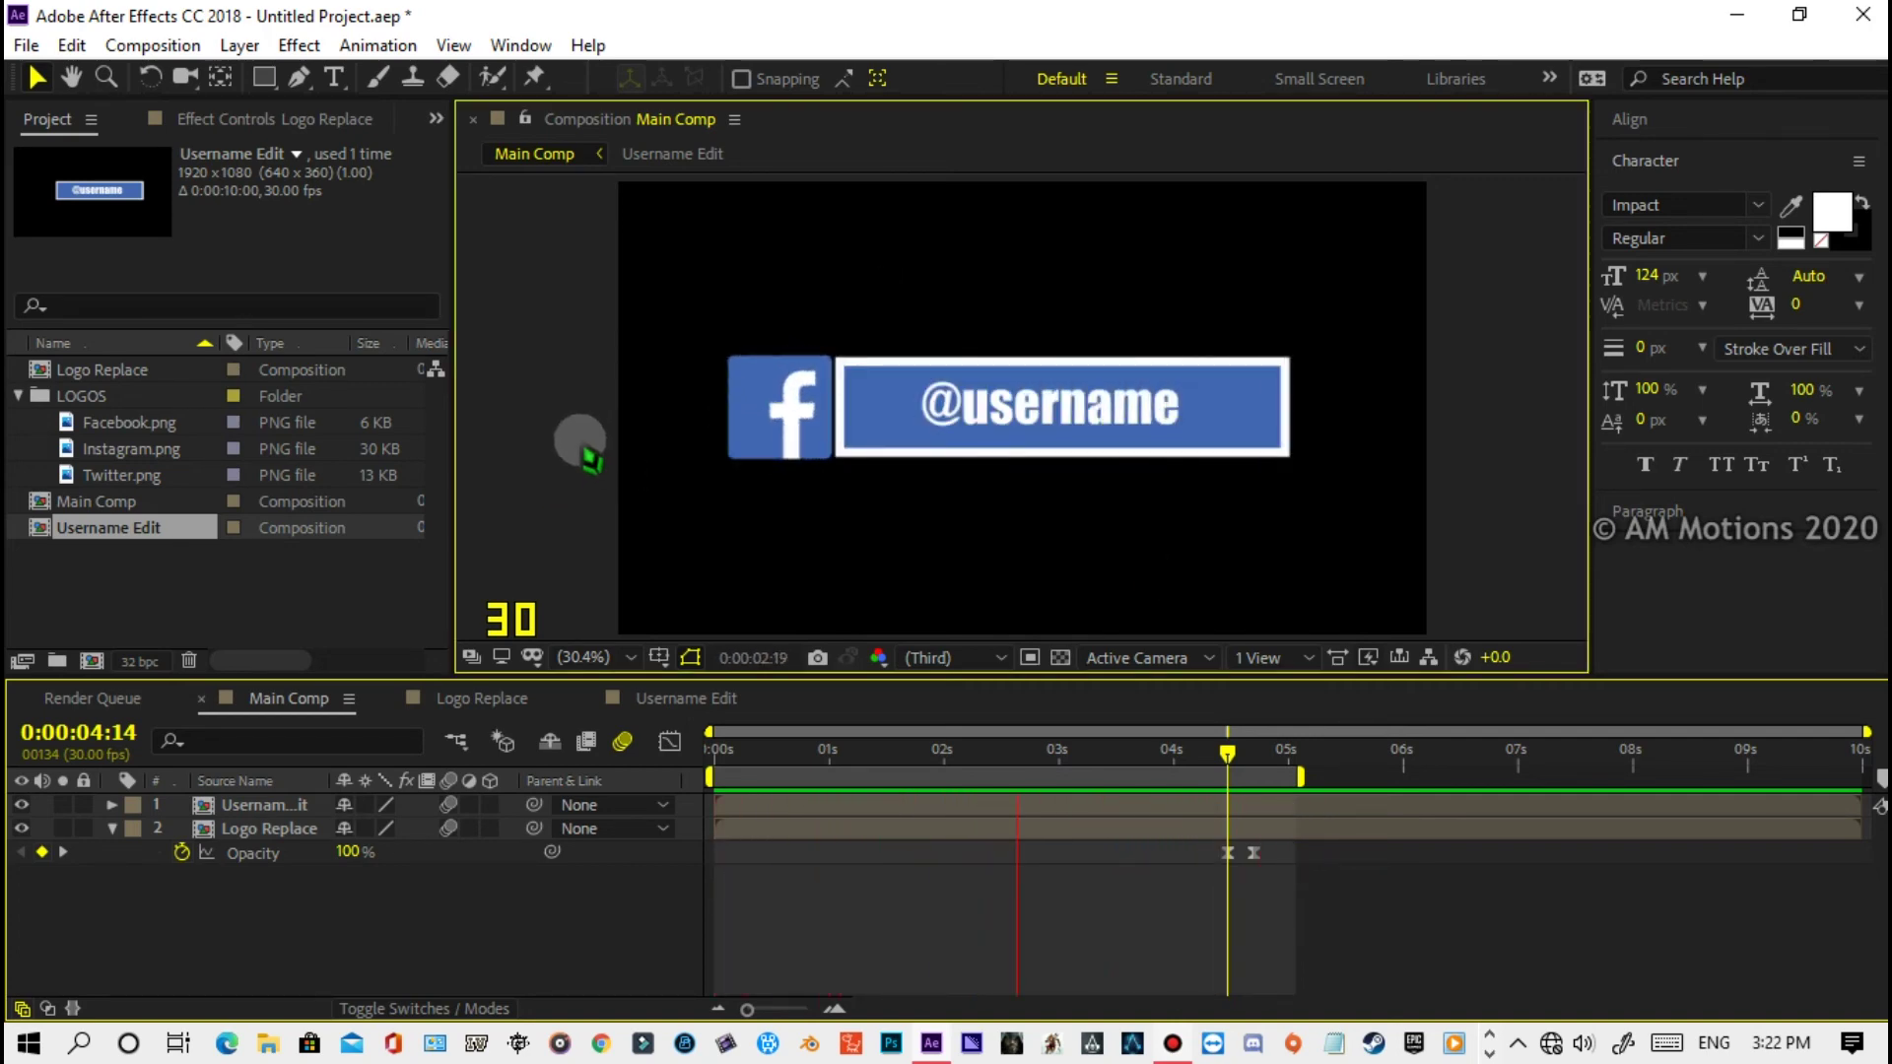
pyautogui.moveTo(1226, 759); pyautogui.dragTo(1017, 759)
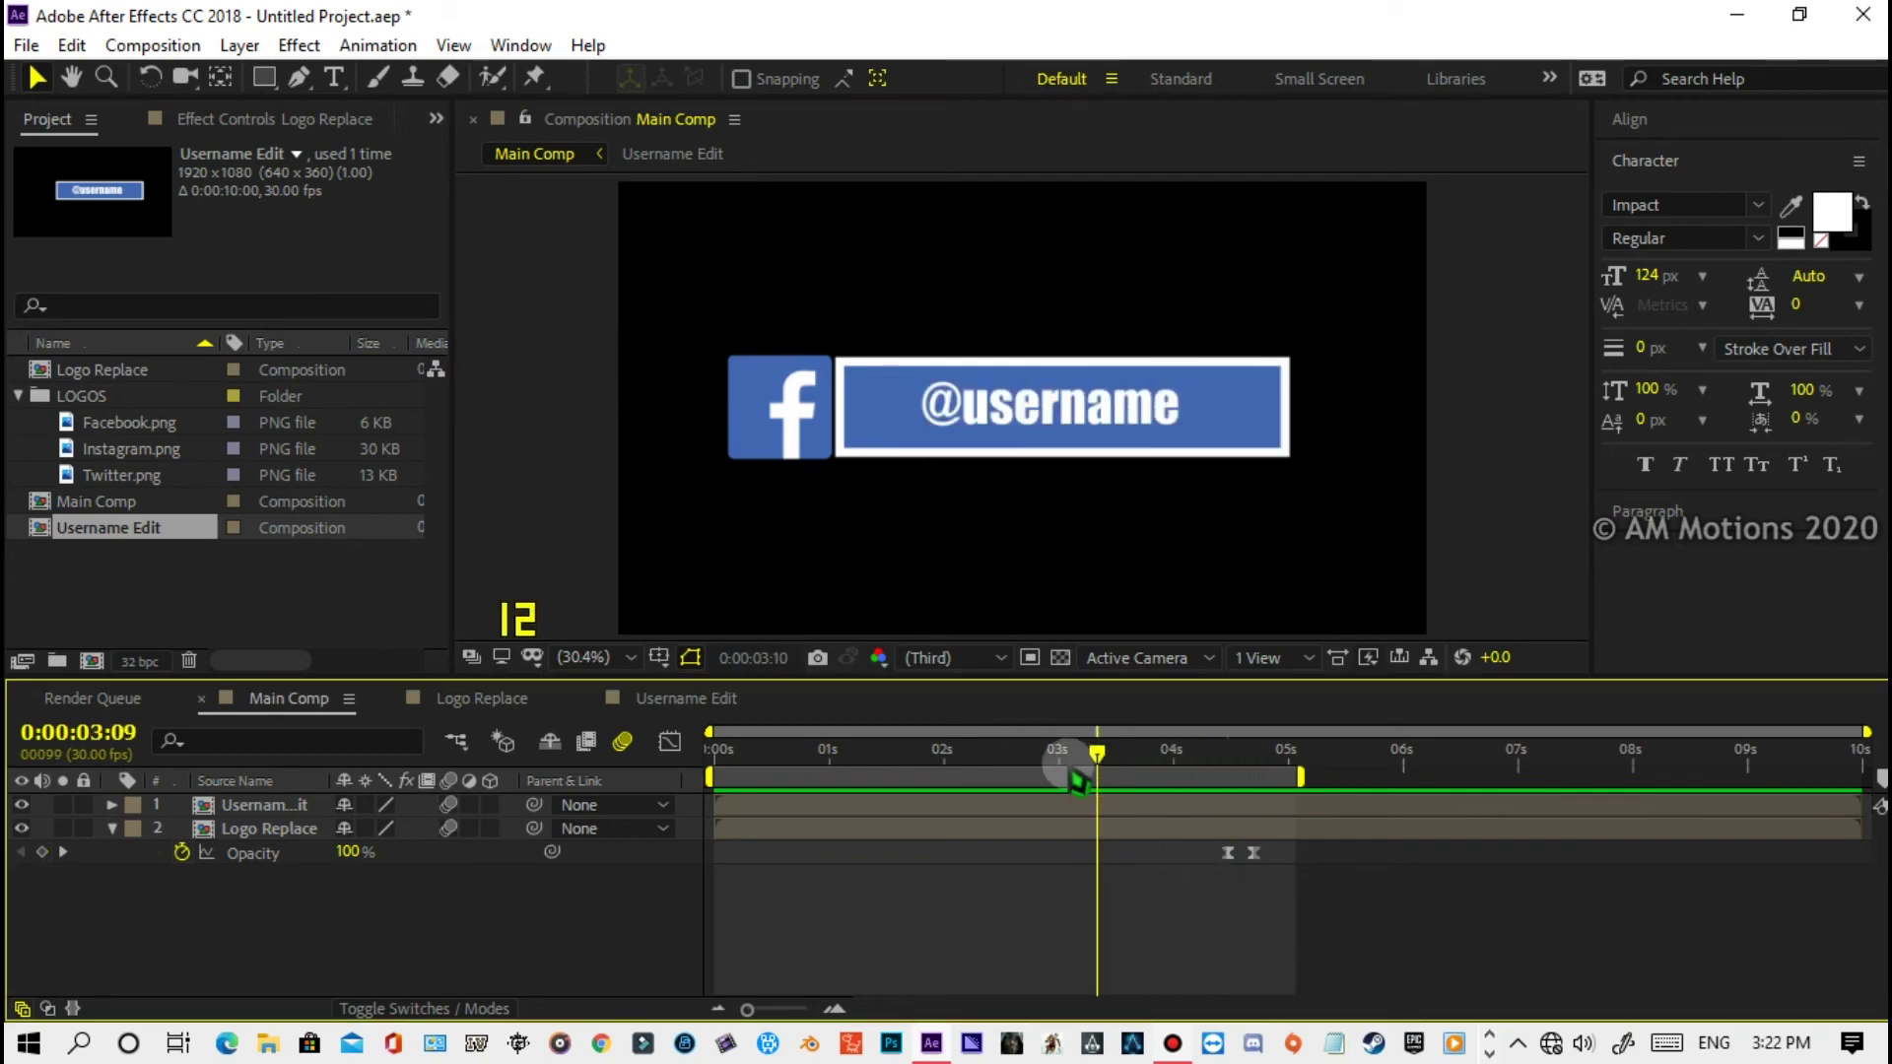
# Step: Add Instagram.png and Twitter.png as layers in the Logo Replace composition
pyautogui.click(498, 700)
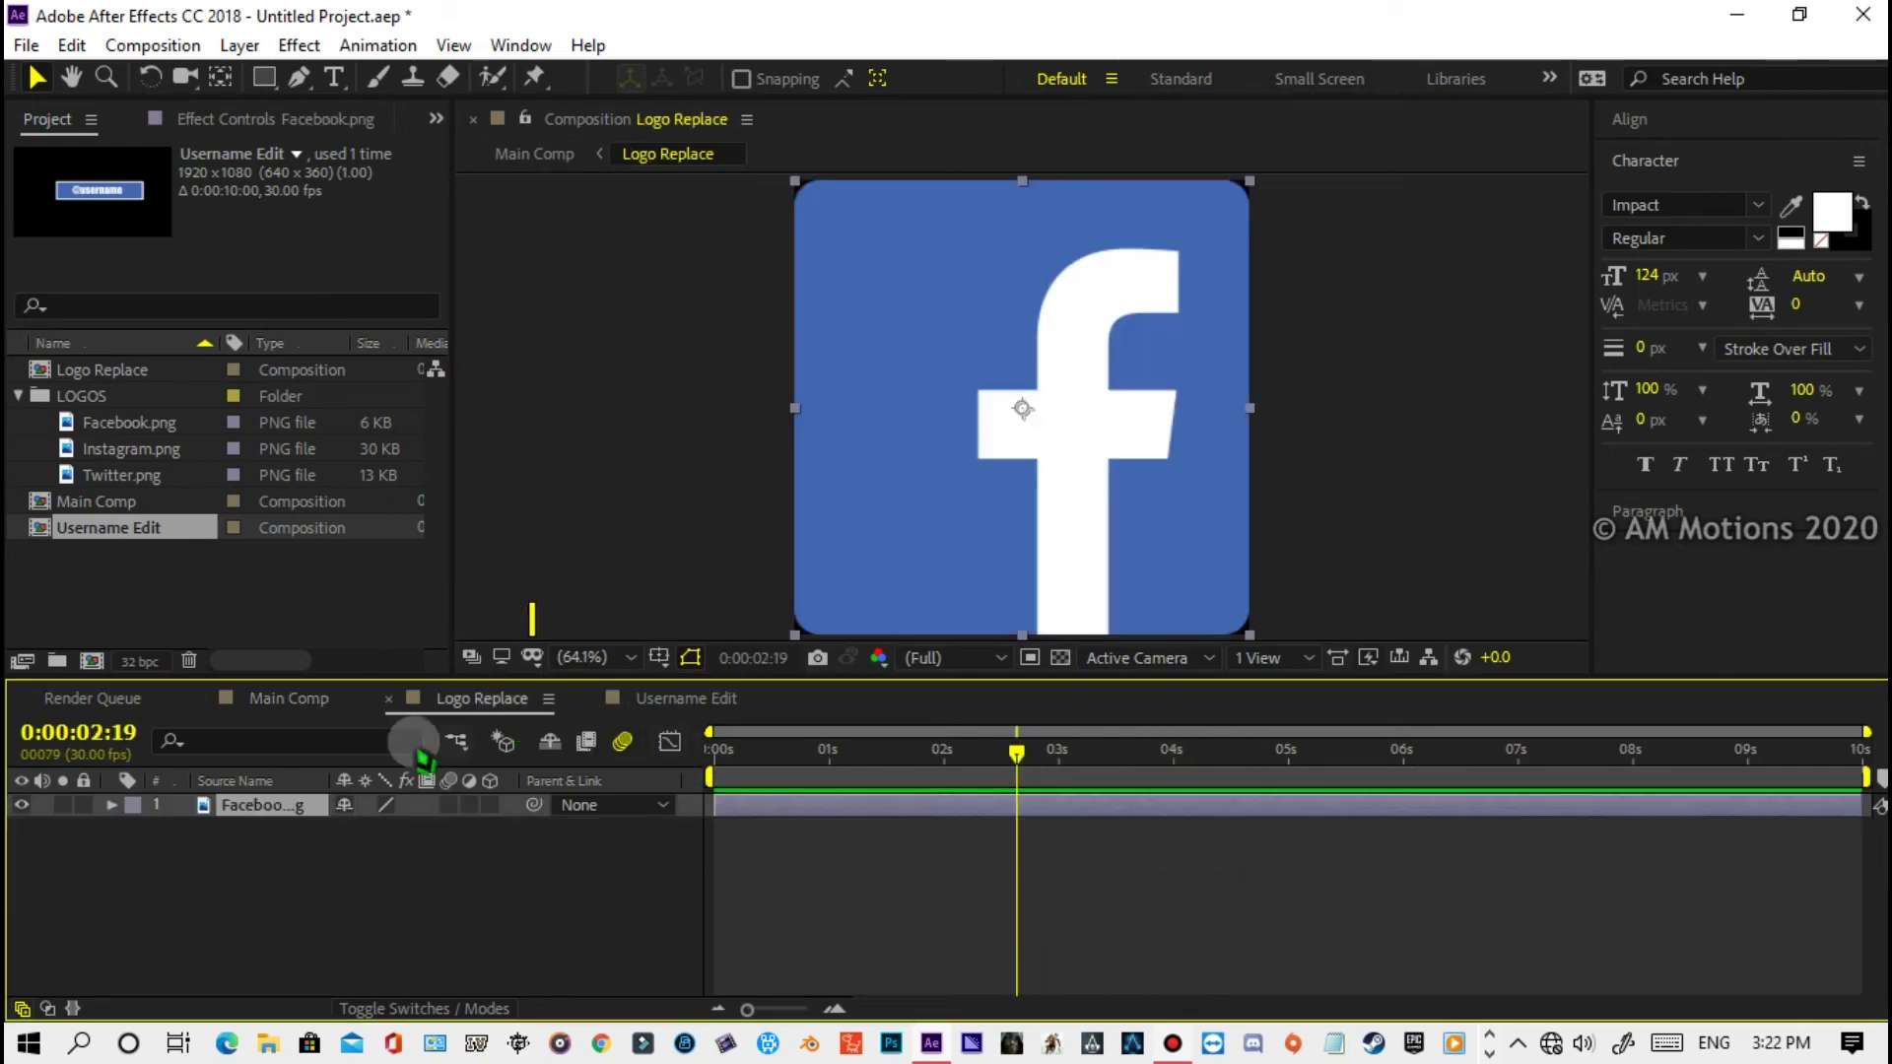
pyautogui.click(219, 601)
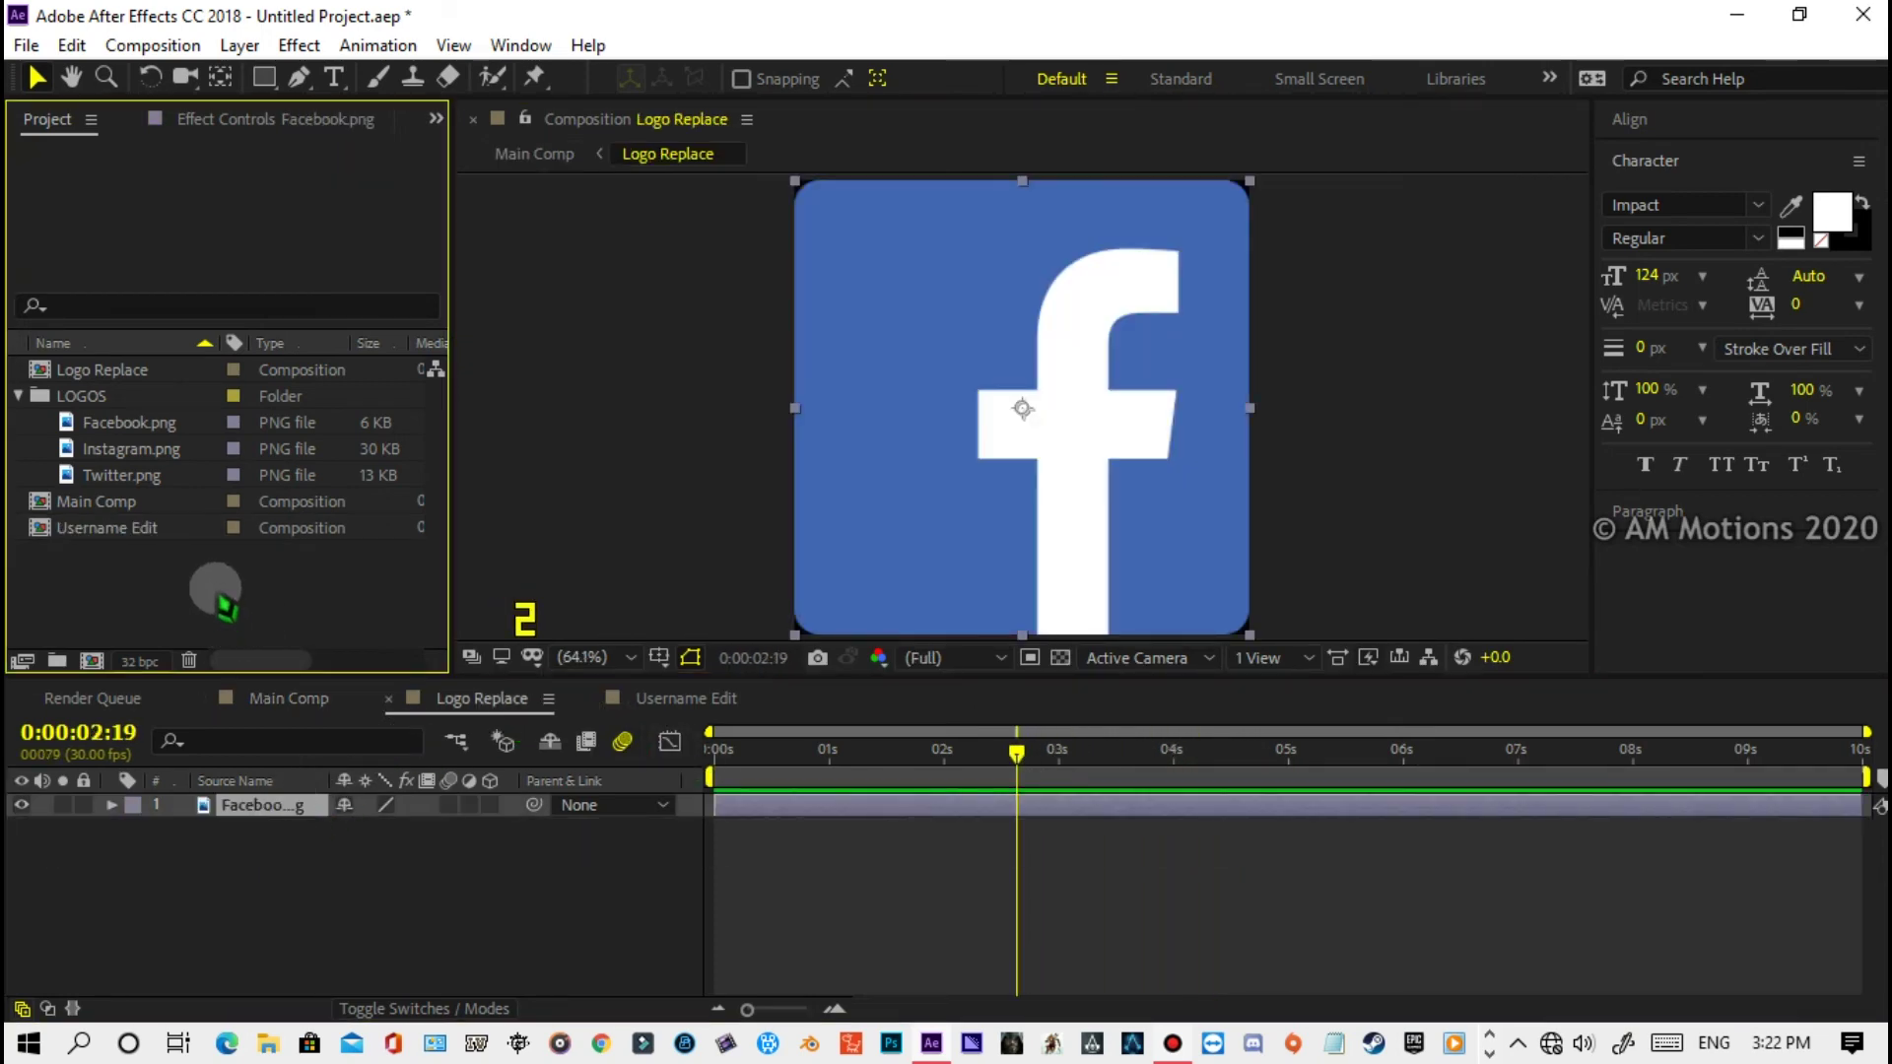
pyautogui.click(133, 448)
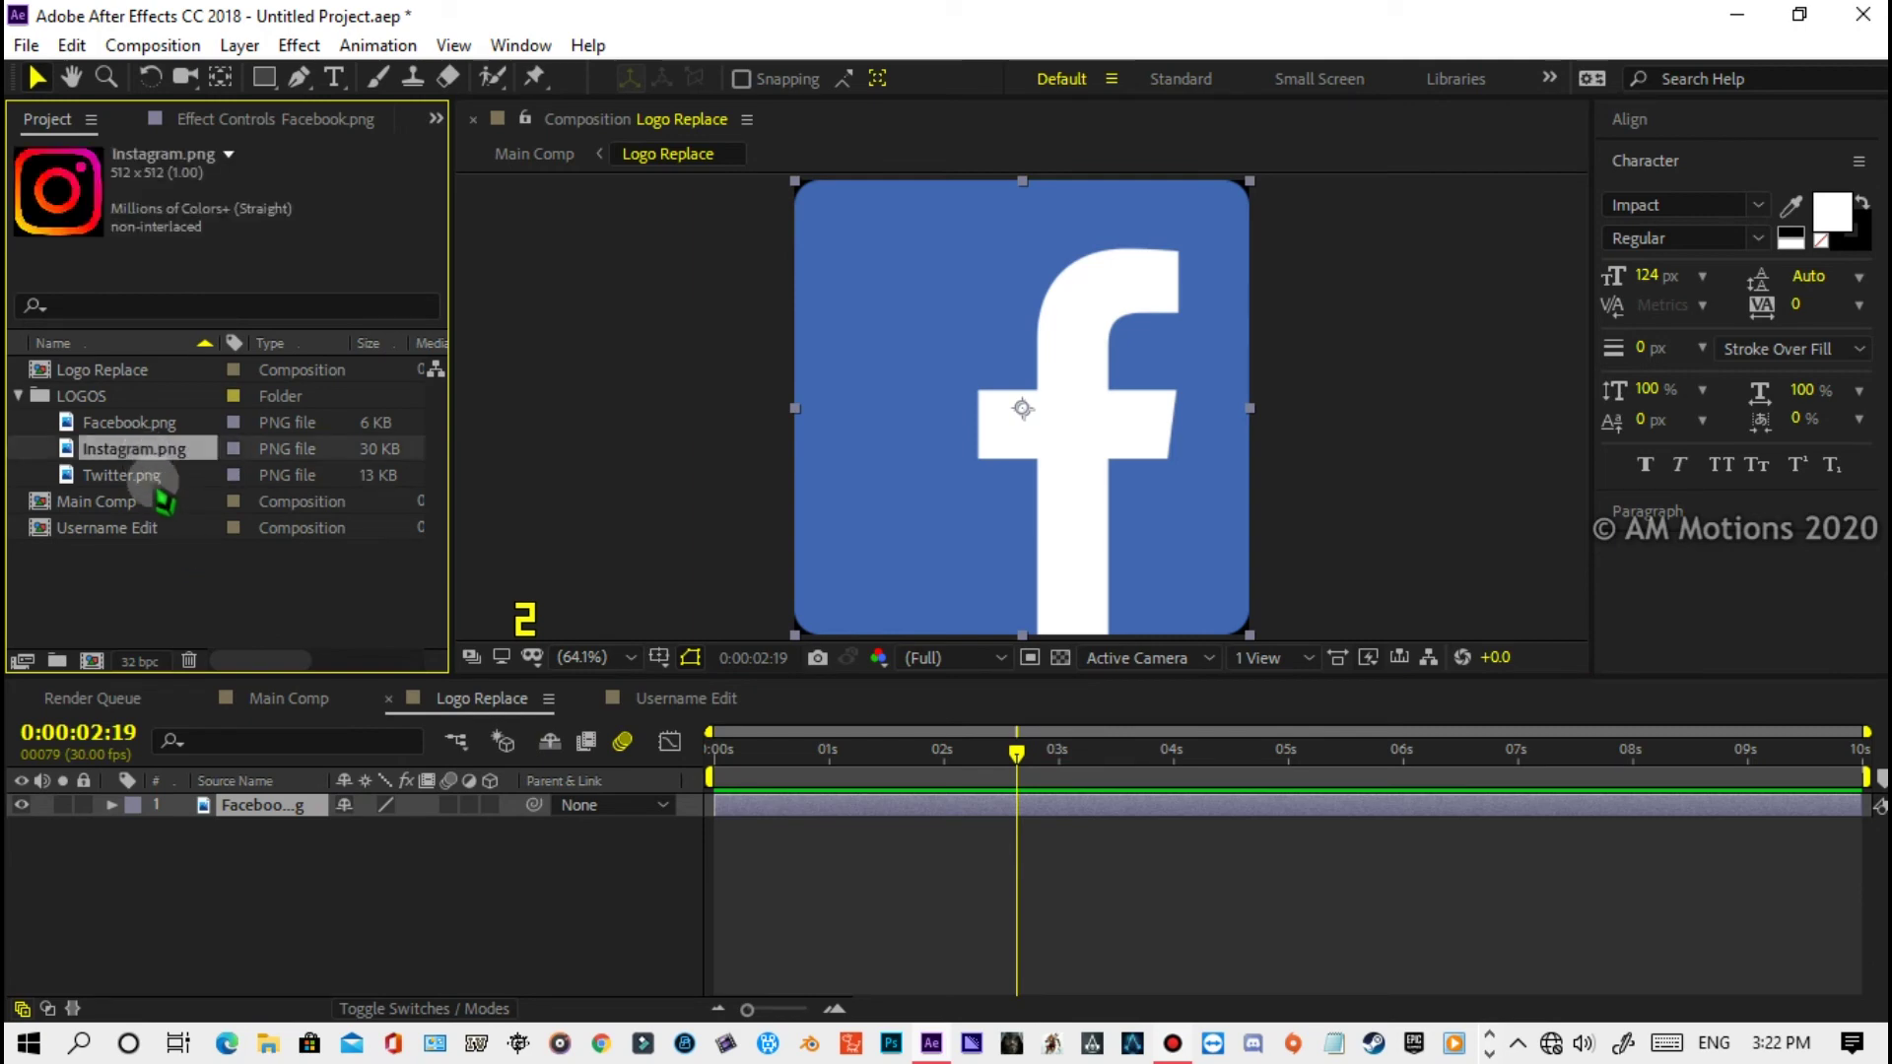
pyautogui.keyDown('shift'); pyautogui.click(147, 475); pyautogui.keyUp('shift')
pyautogui.moveTo(148, 475); pyautogui.dragTo(286, 921)
pyautogui.click(280, 918)
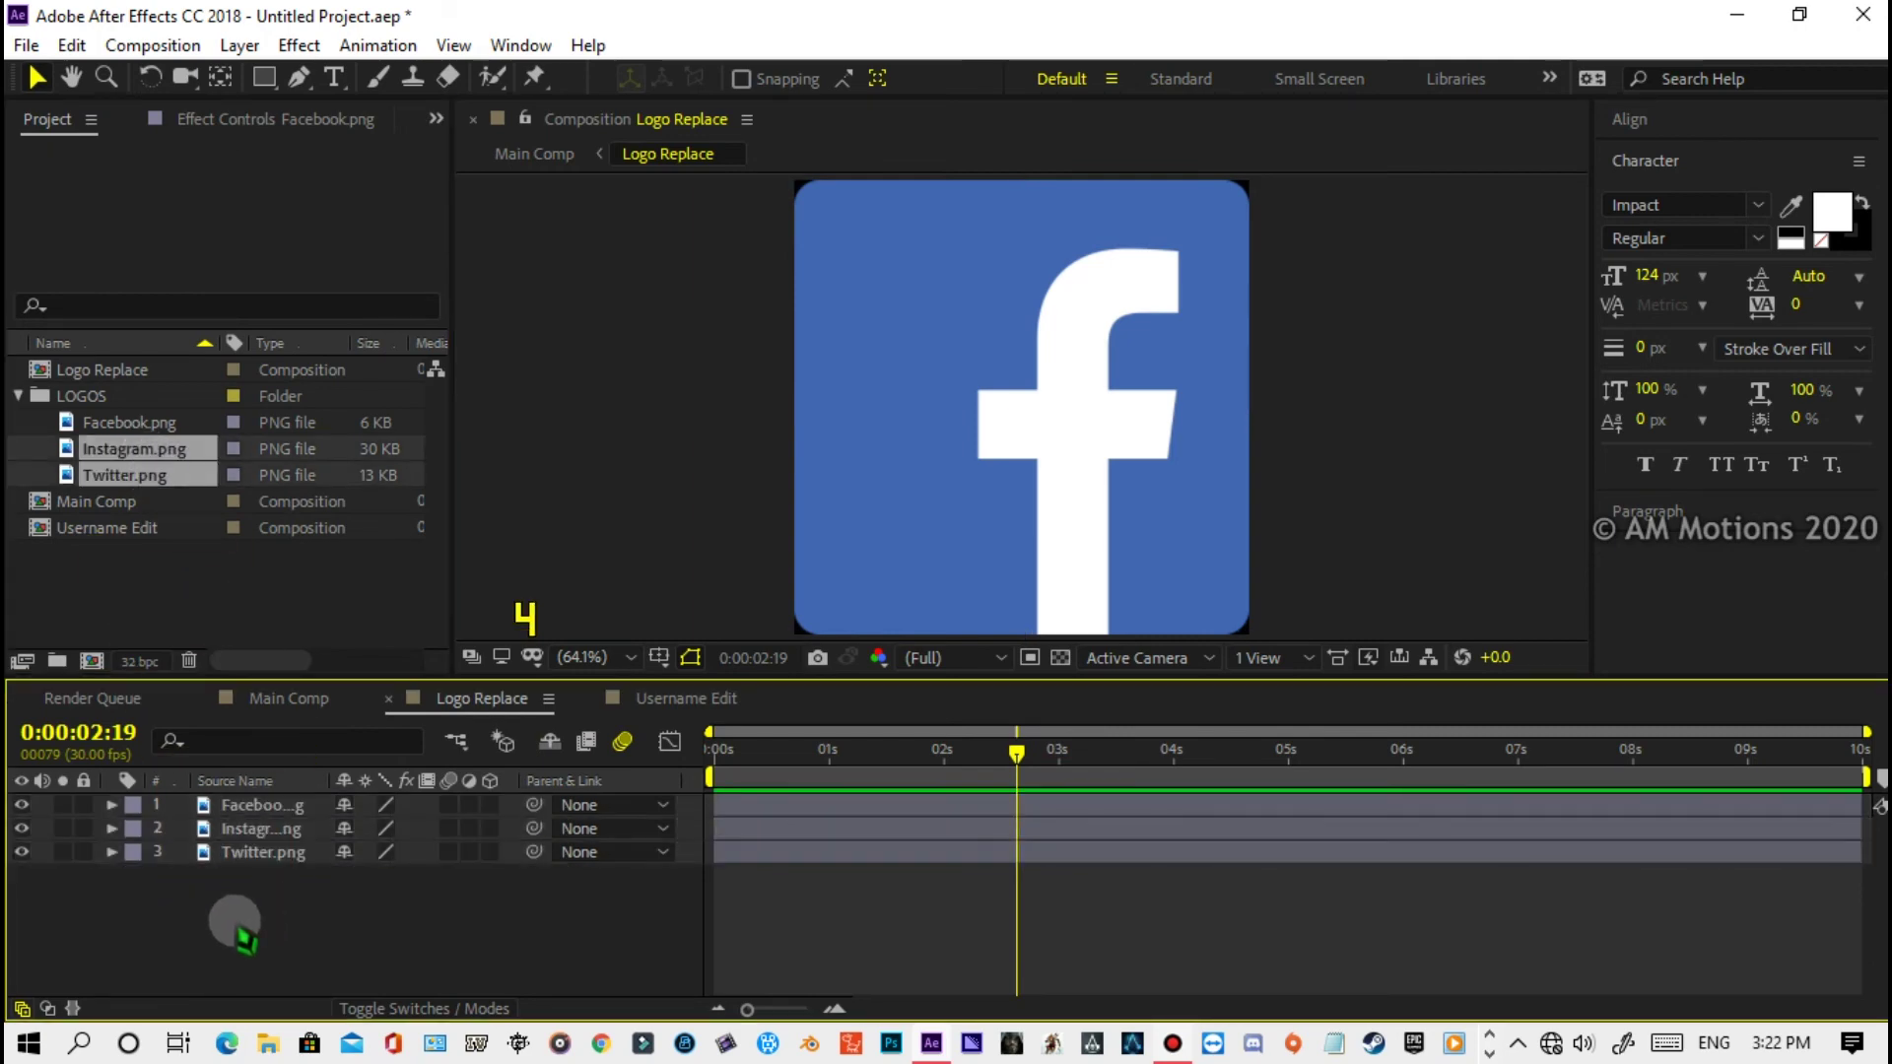
# Step: Hide the Facebook and Twitter layers so only the Instagram logo shows
pyautogui.click(21, 805)
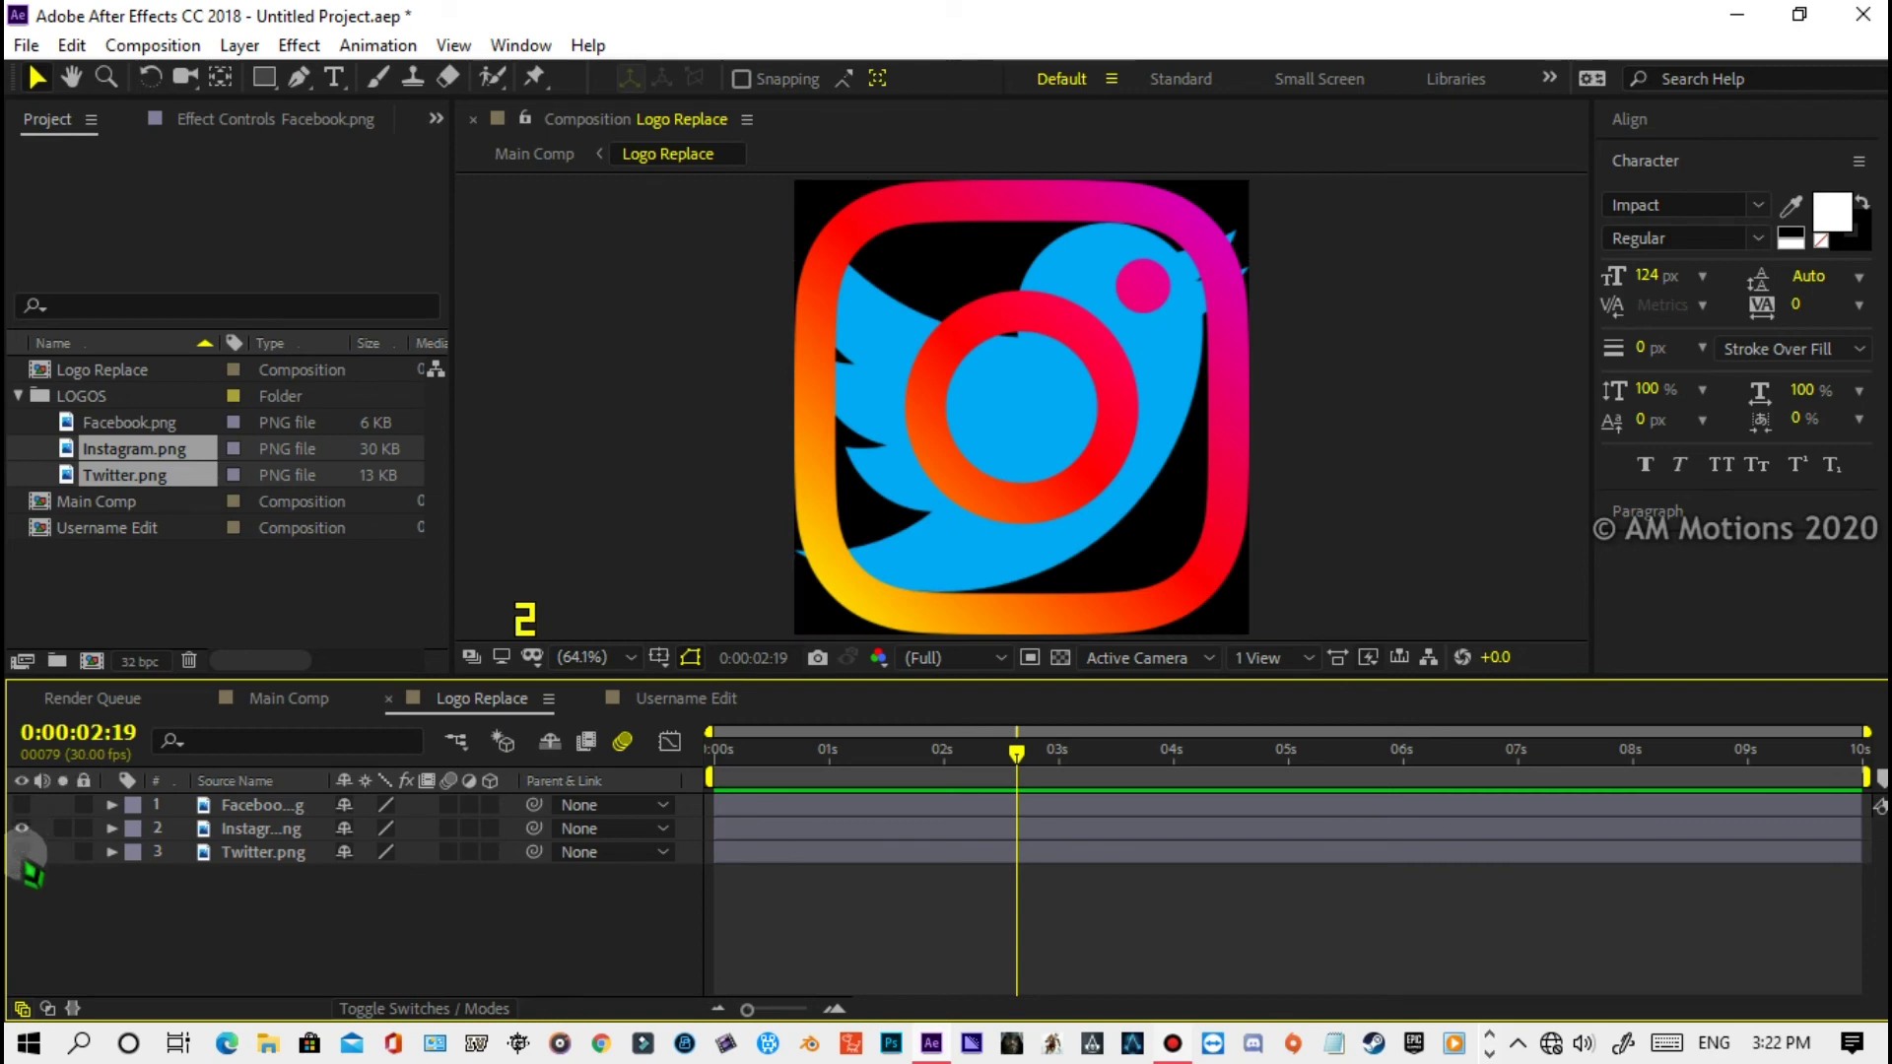
pyautogui.click(21, 852)
pyautogui.click(262, 829)
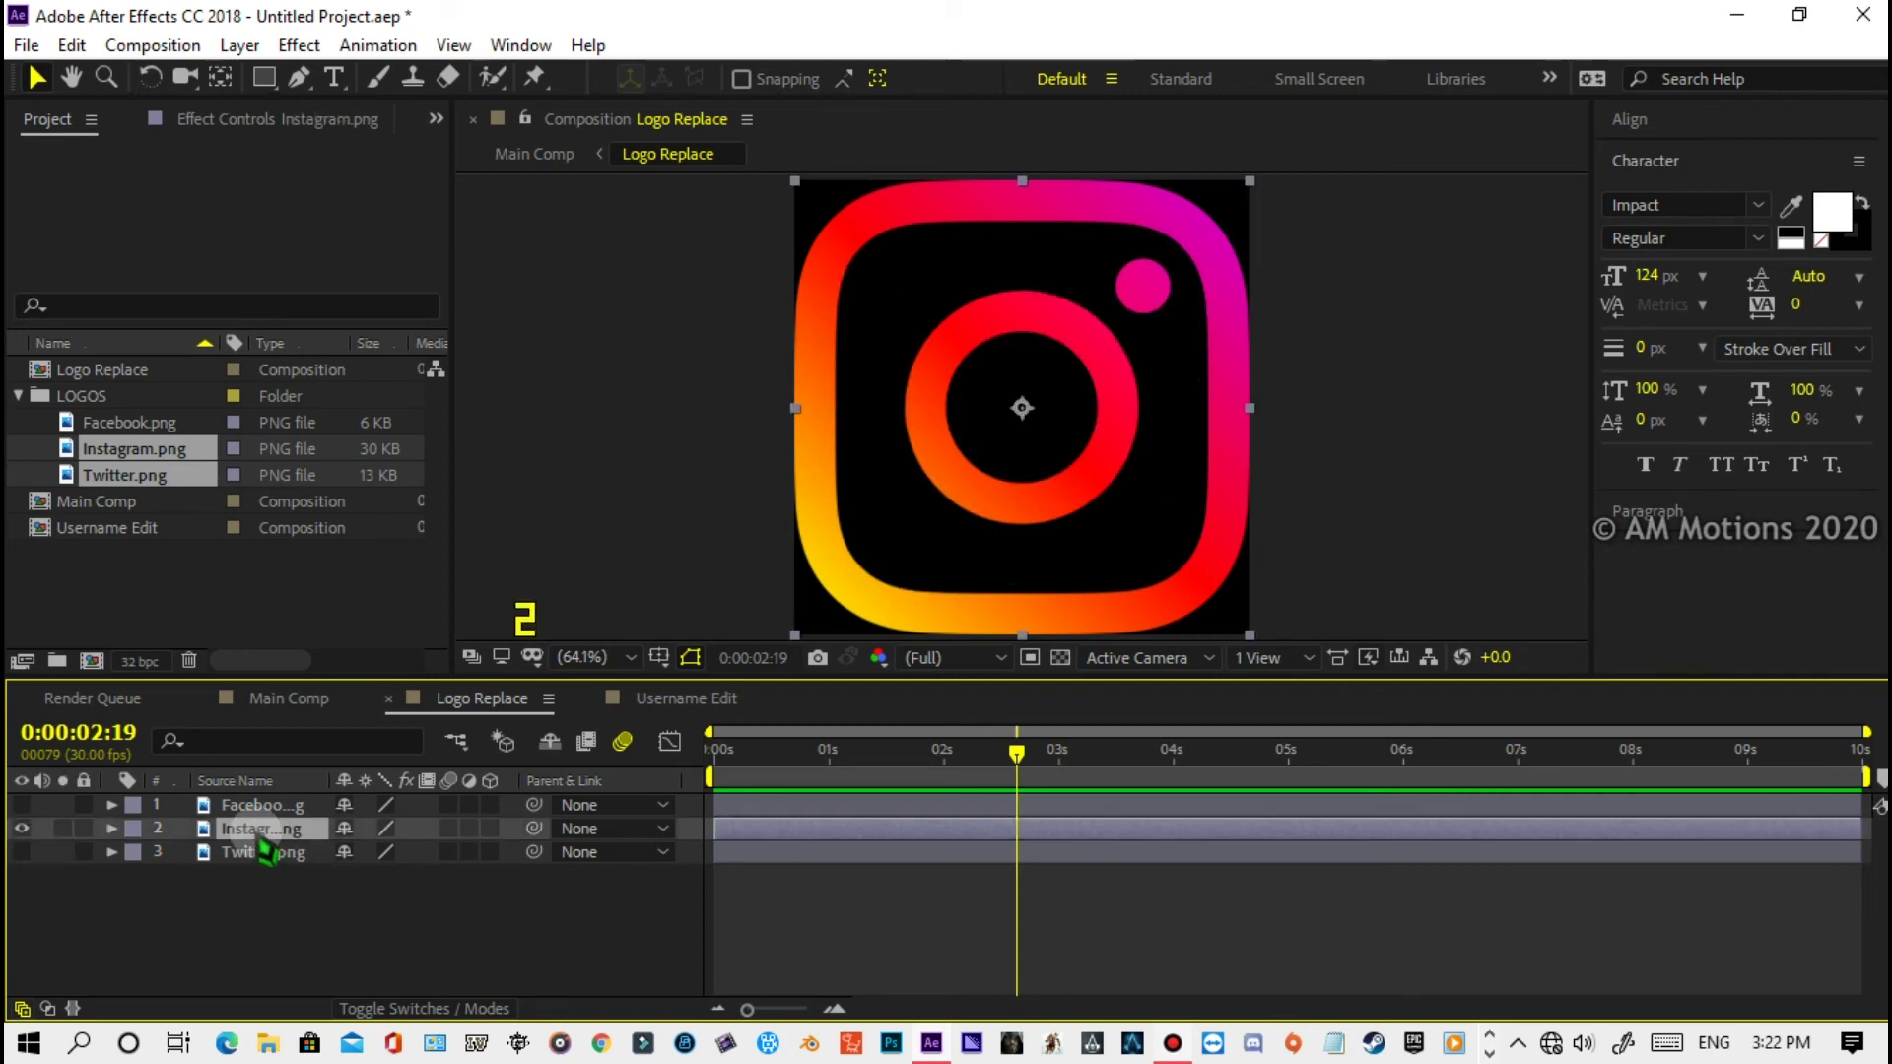
pyautogui.click(711, 700)
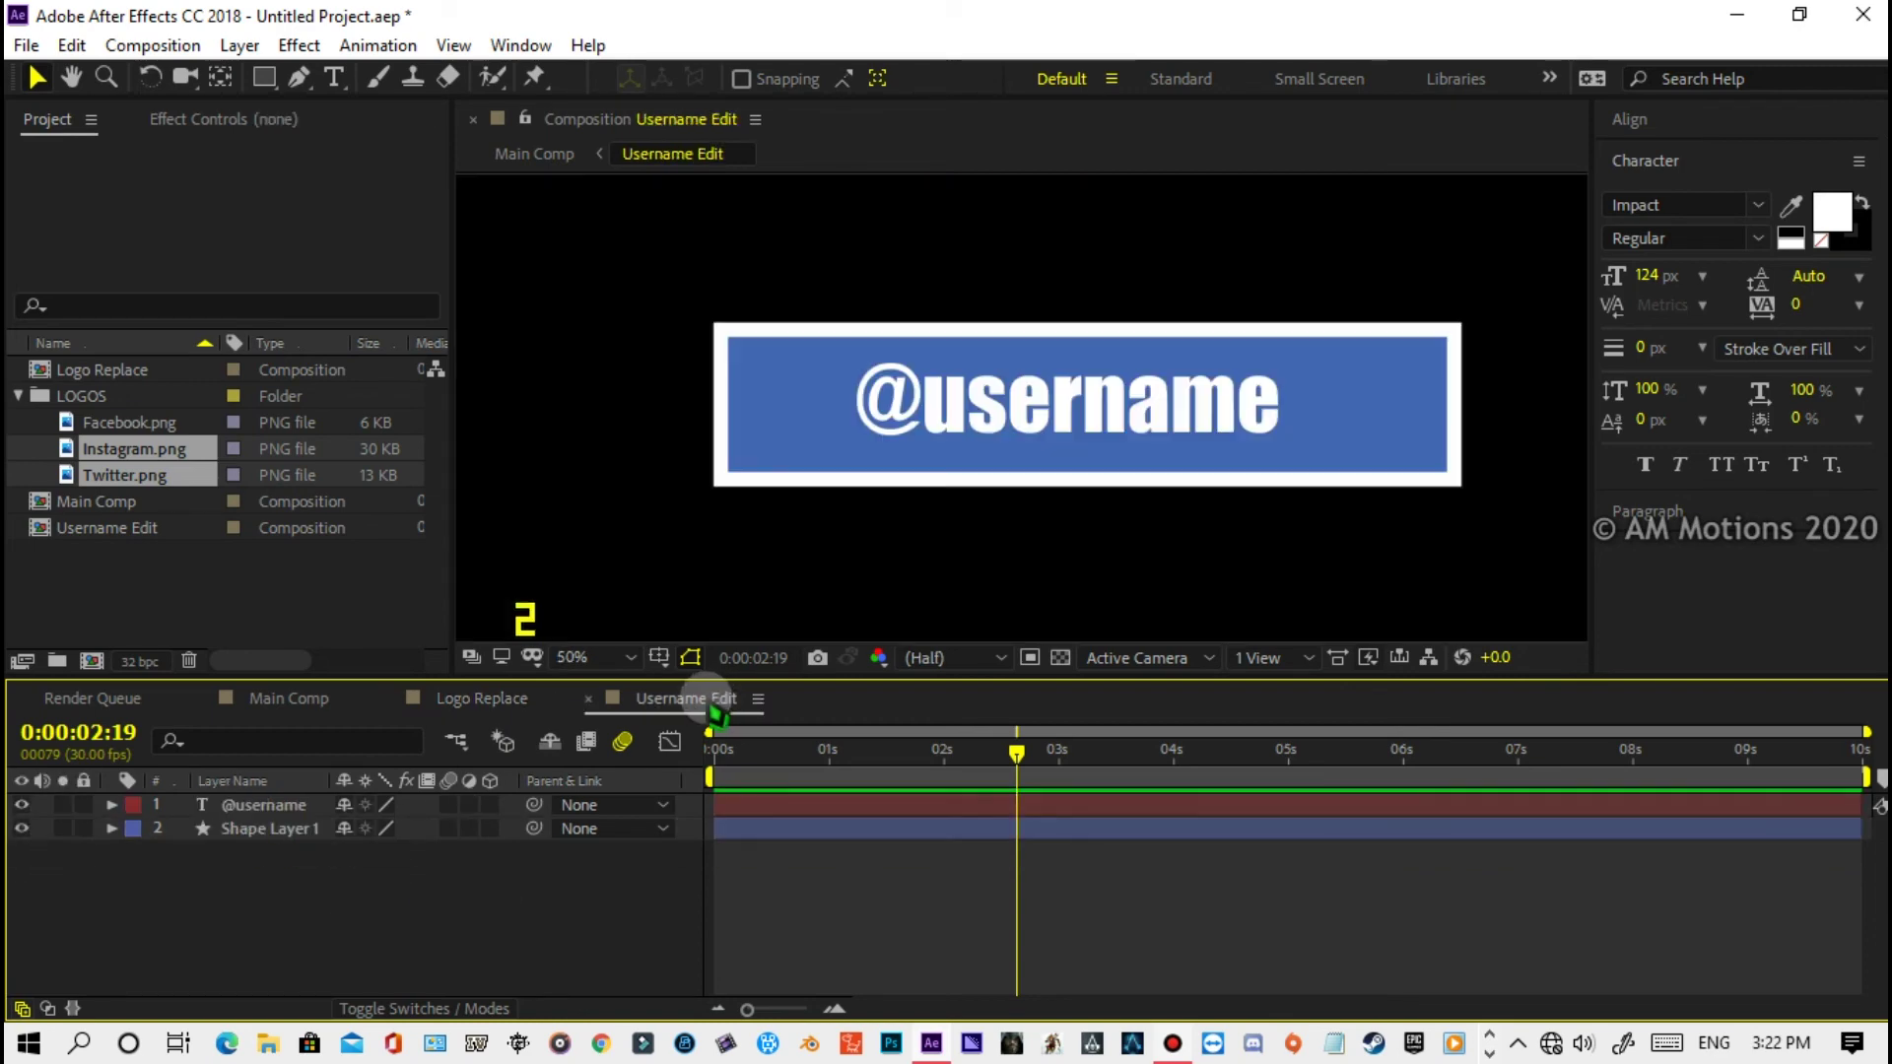
# Step: Change the bar shape layer's fill to magenta C60753
pyautogui.click(781, 418)
pyautogui.click(971, 81)
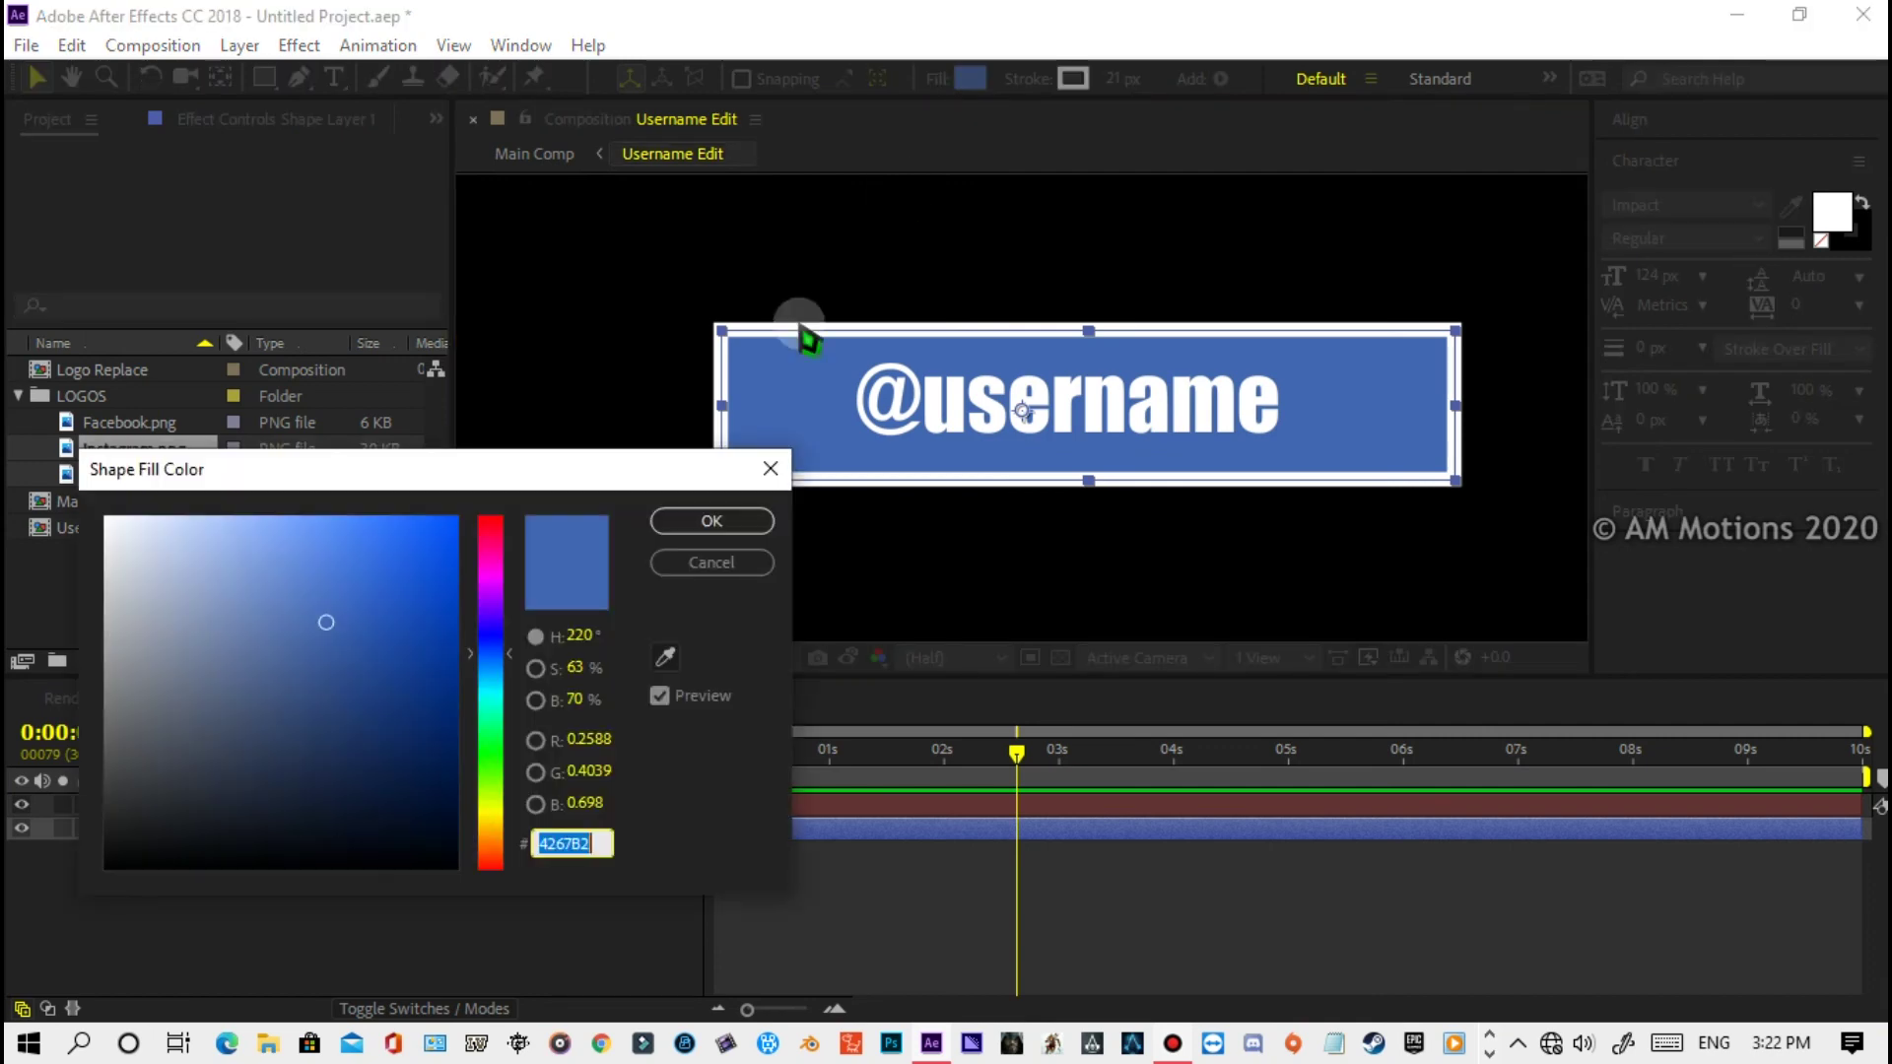
pyautogui.click(491, 542)
pyautogui.click(445, 594)
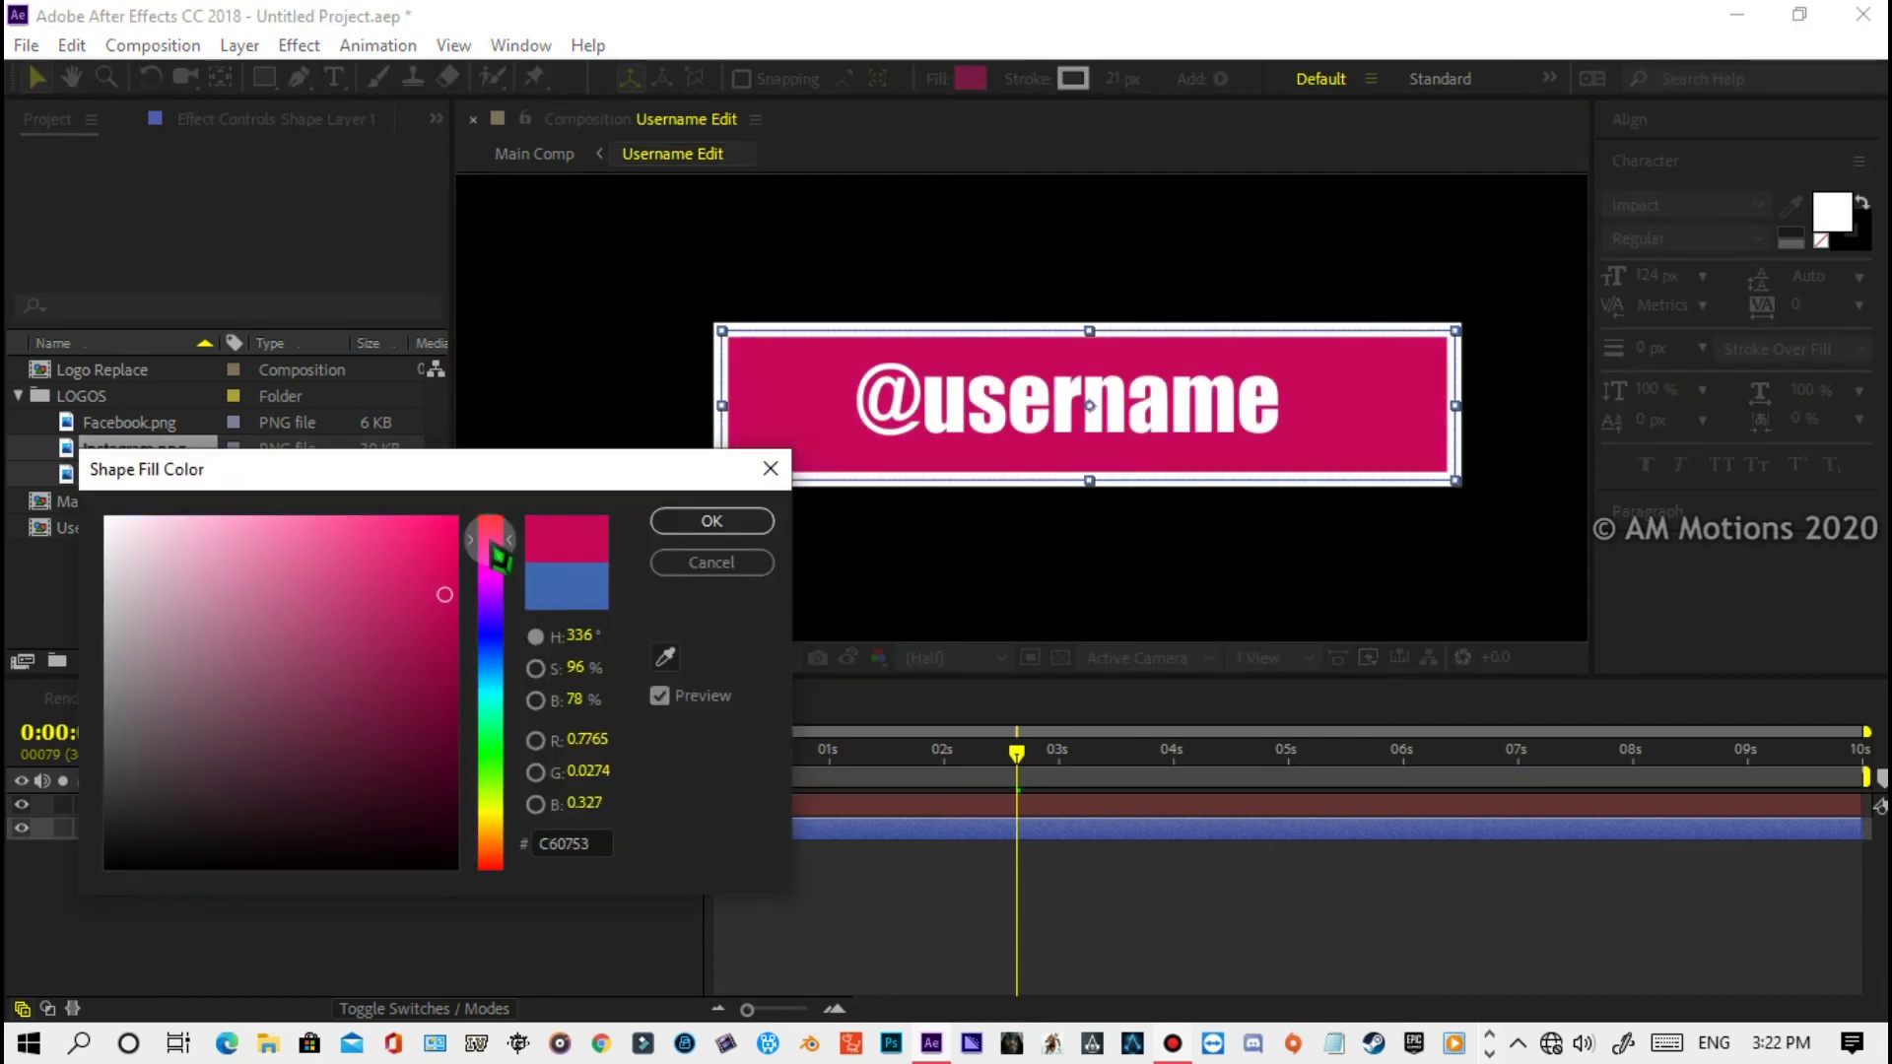
pyautogui.click(711, 522)
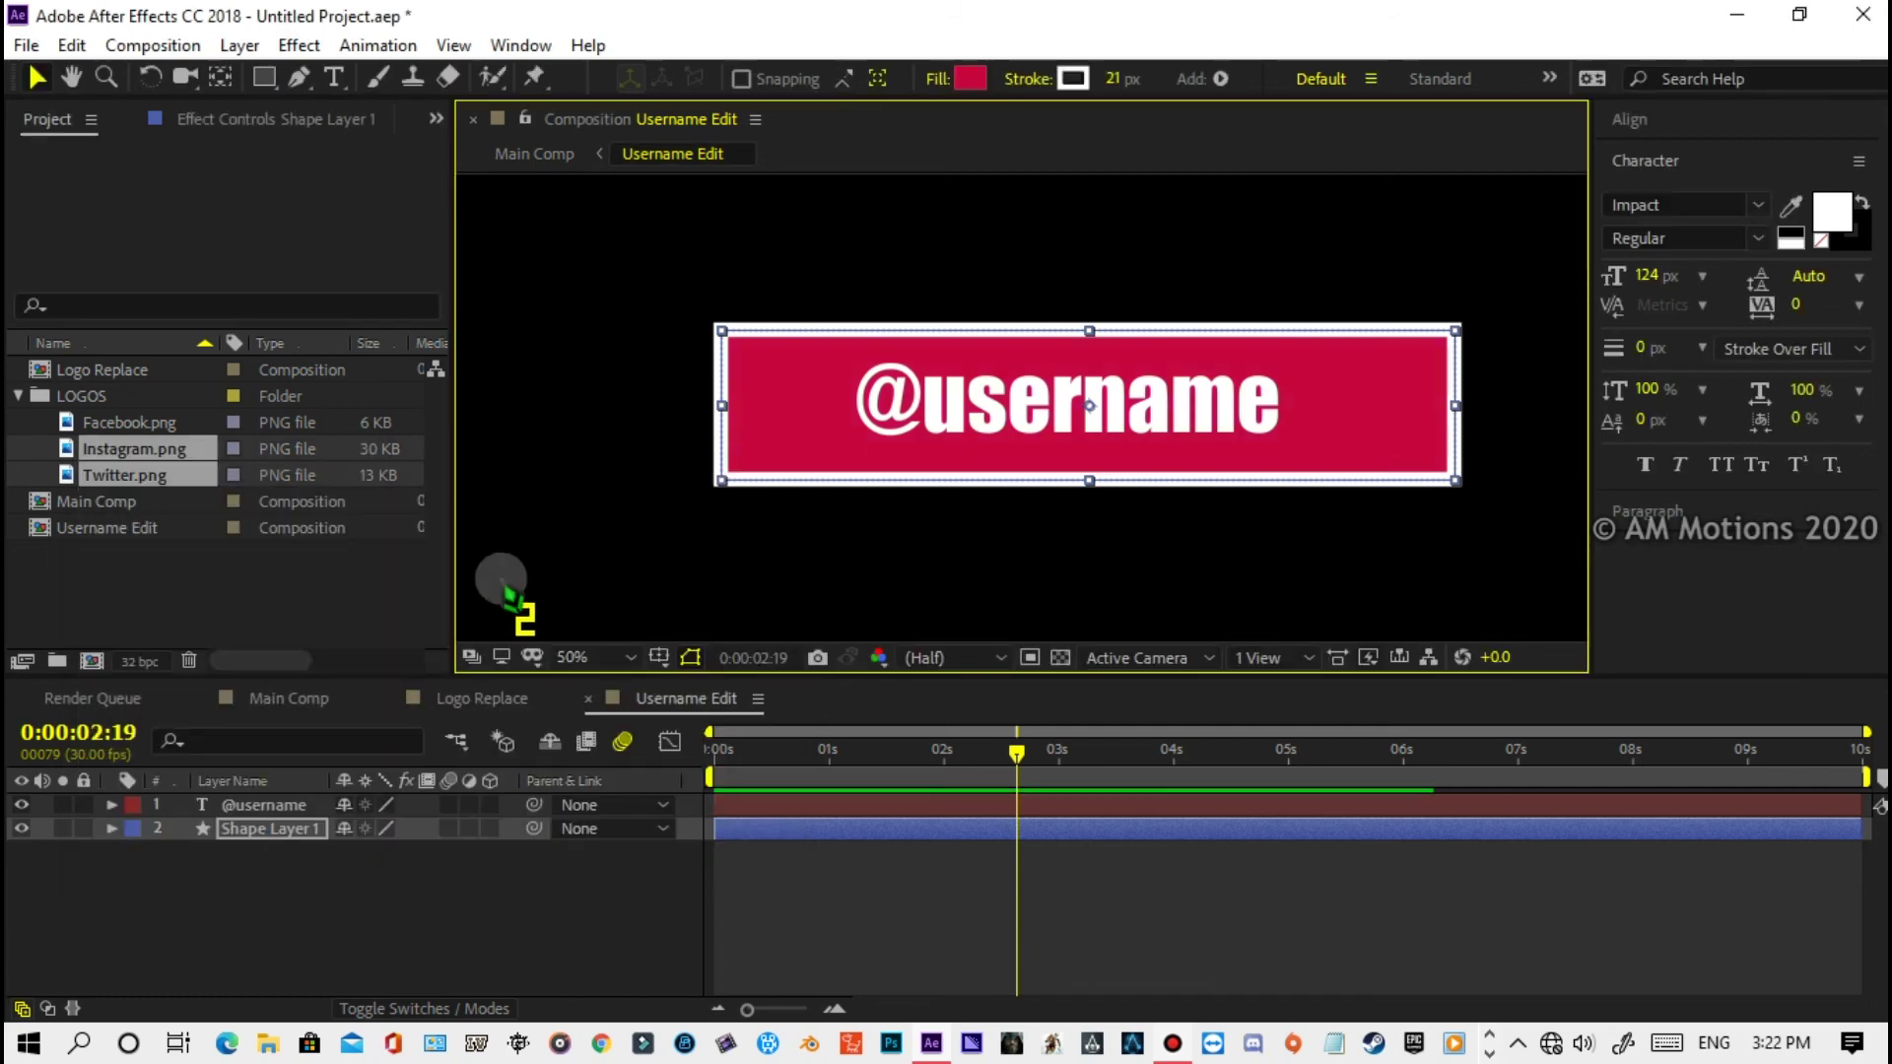
# Step: Preview the Instagram version in Main Comp
pyautogui.click(296, 699)
pyautogui.click(513, 497)
pyautogui.press('space')
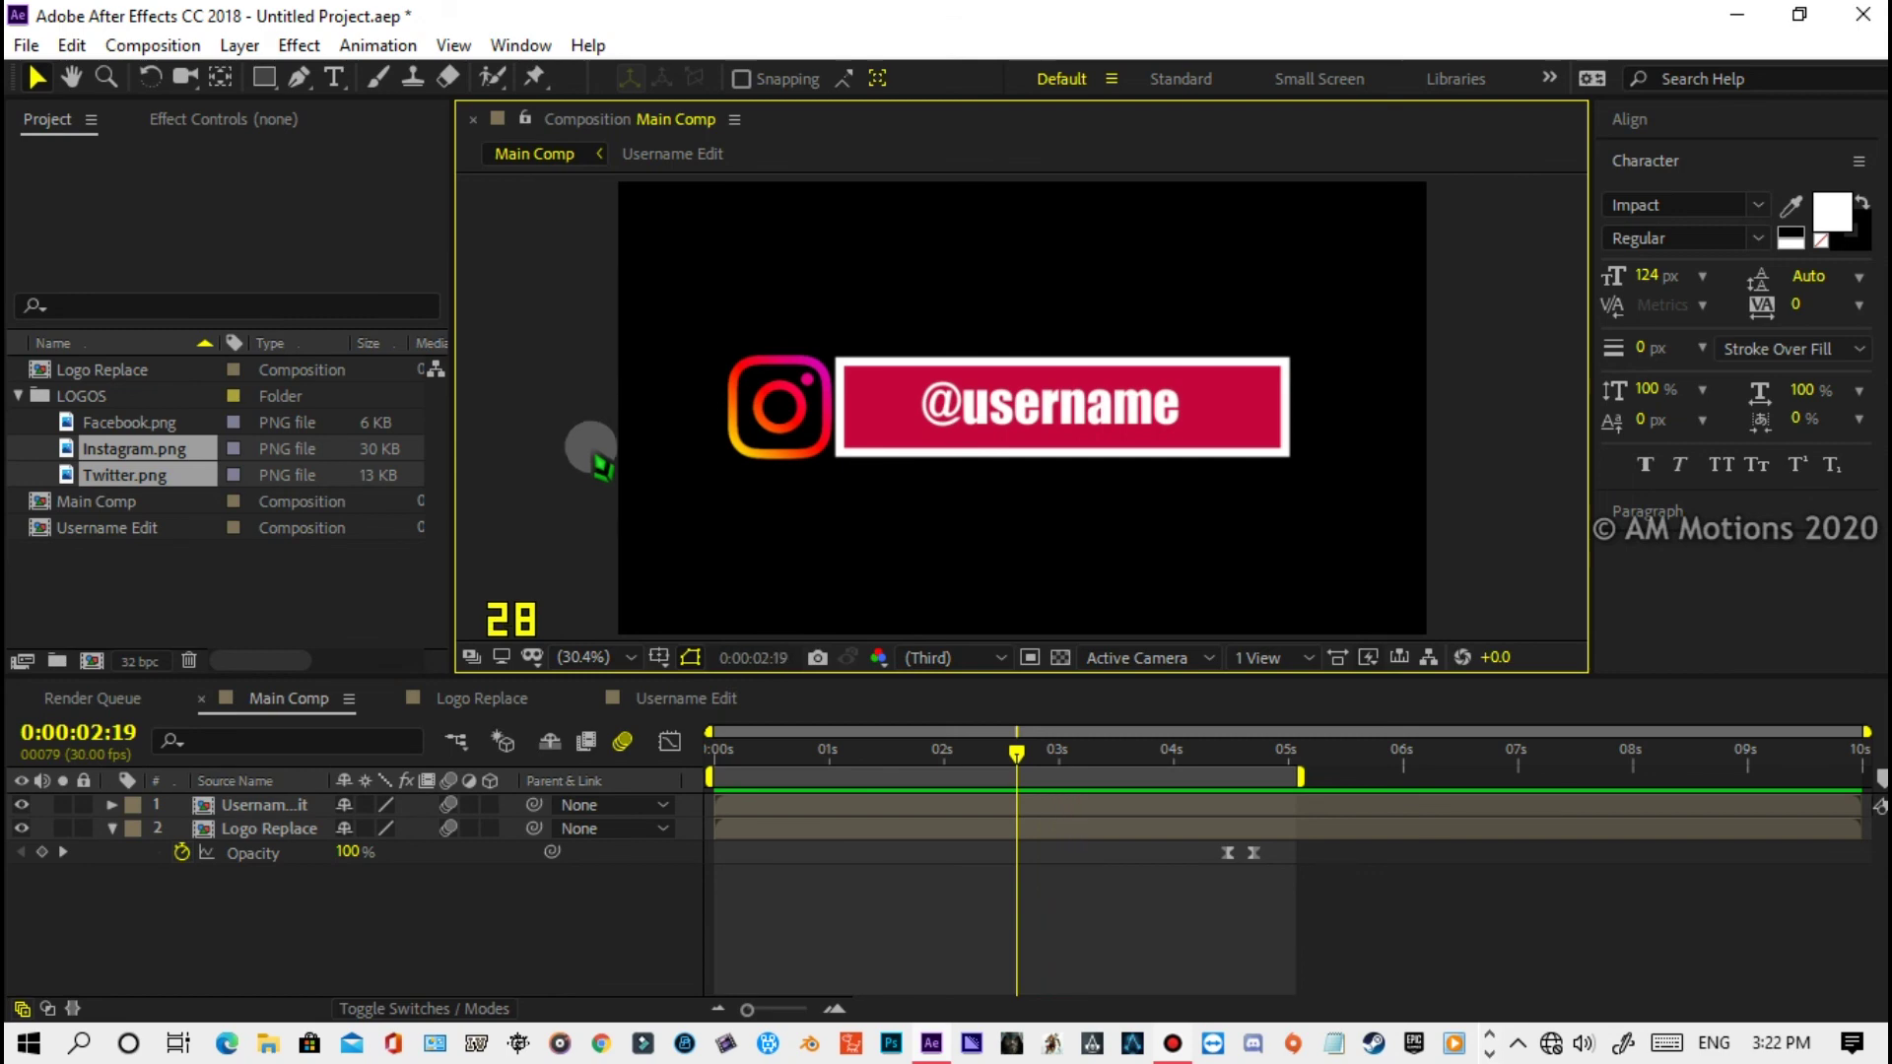
# Step: In Logo Replace, show the Twitter logo and hide the Instagram logo
pyautogui.click(497, 700)
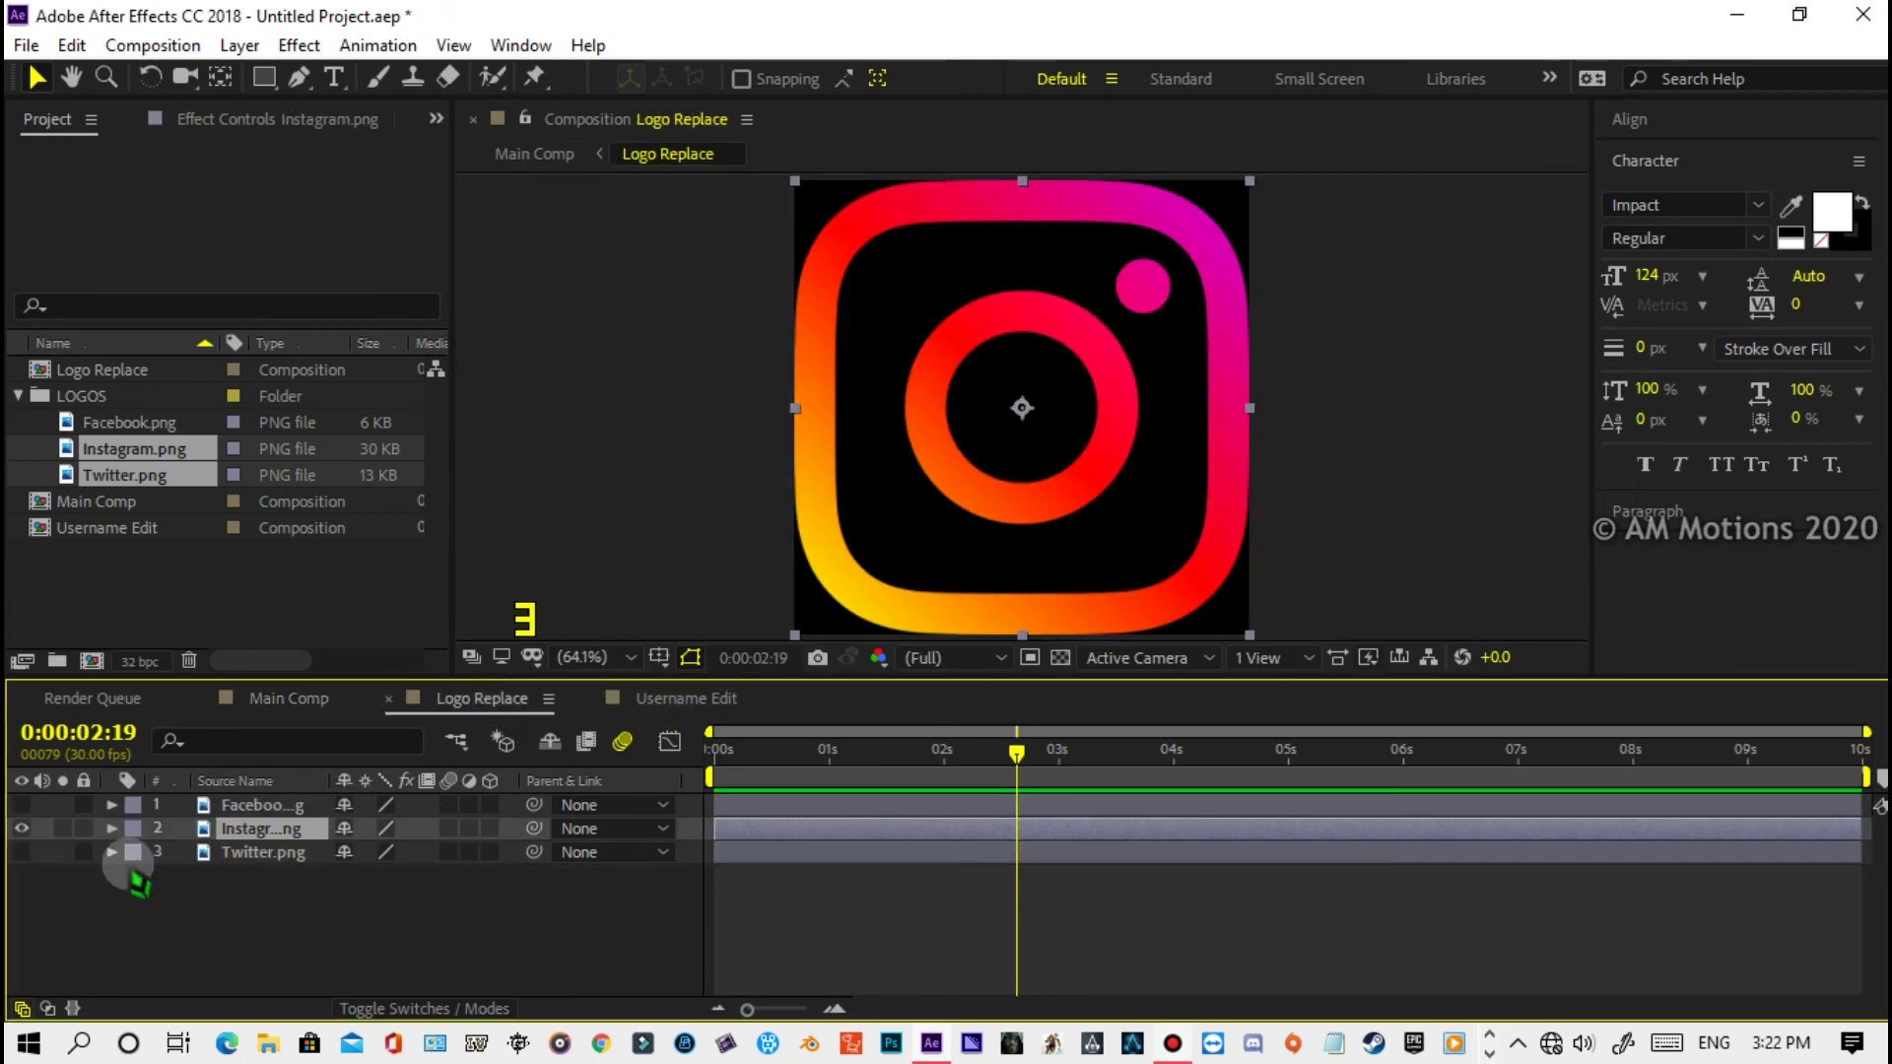
pyautogui.click(21, 853)
pyautogui.click(21, 829)
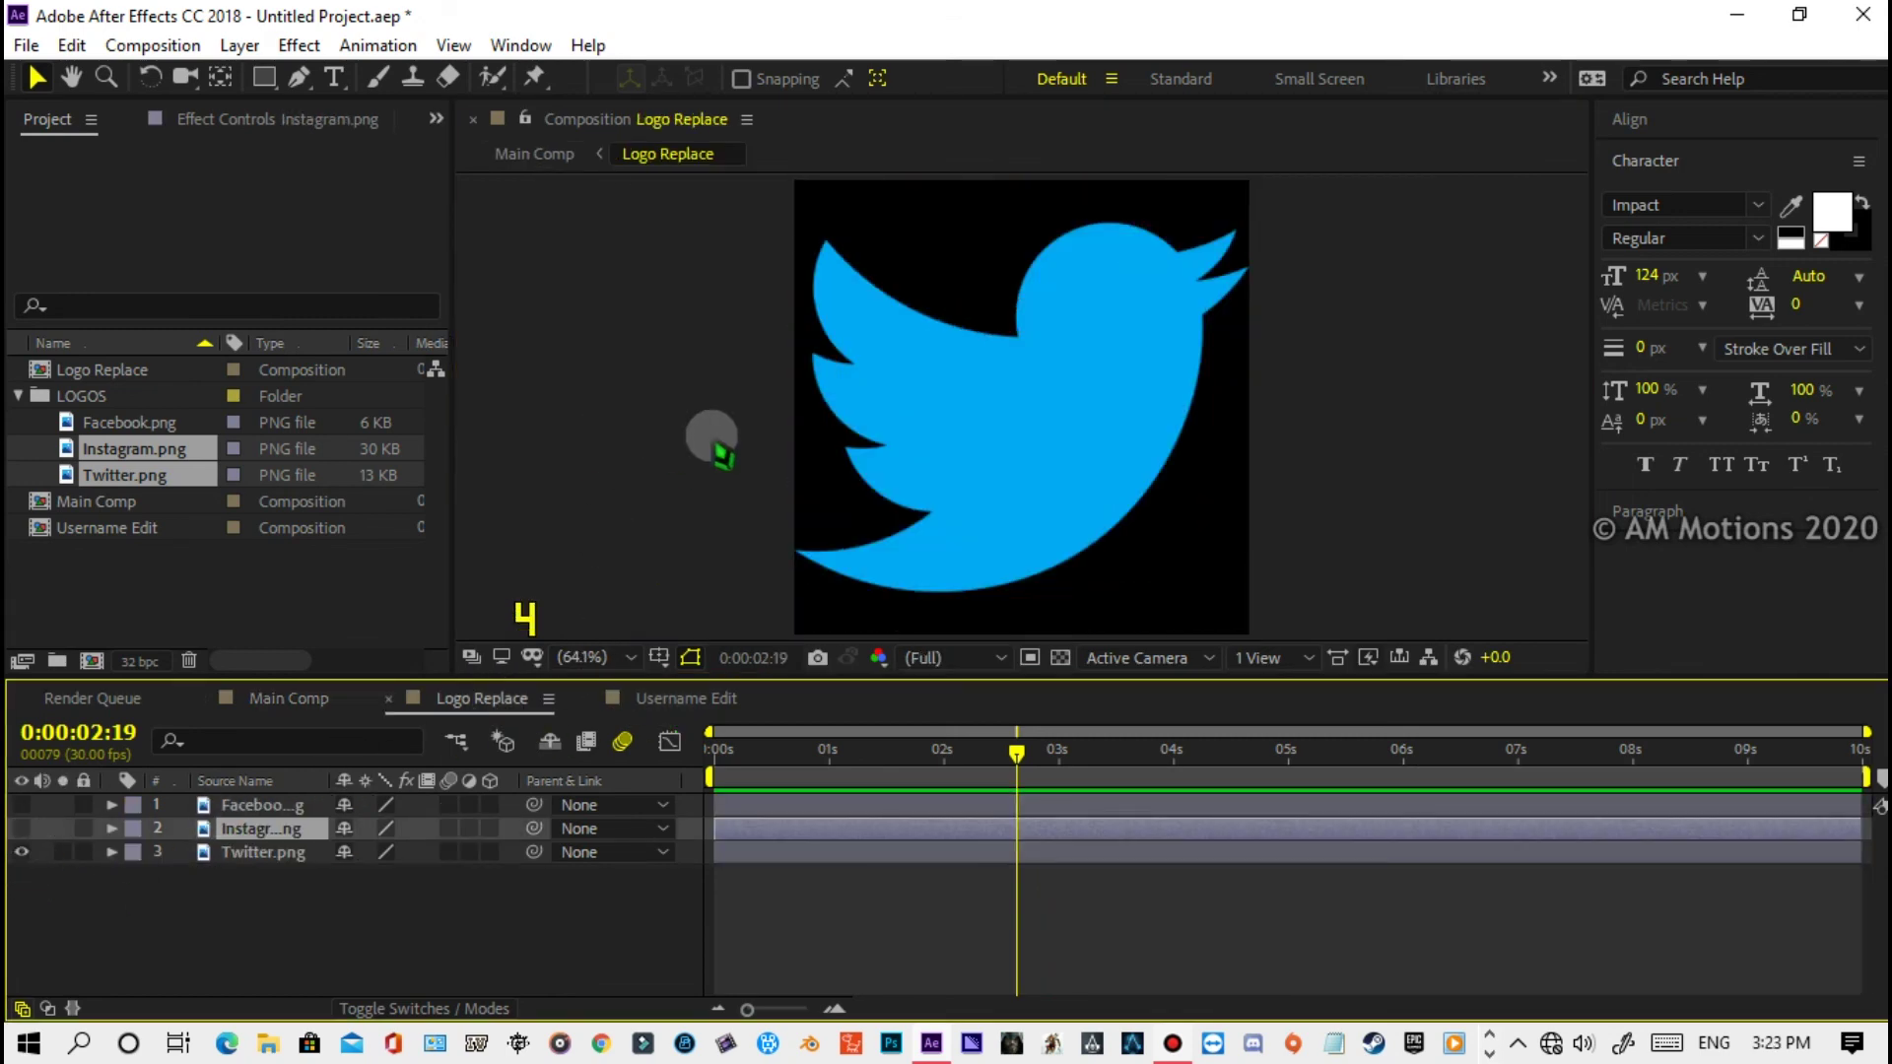
# Step: Change the Username Edit bar fill to light blue and view it in Main Comp
pyautogui.click(702, 700)
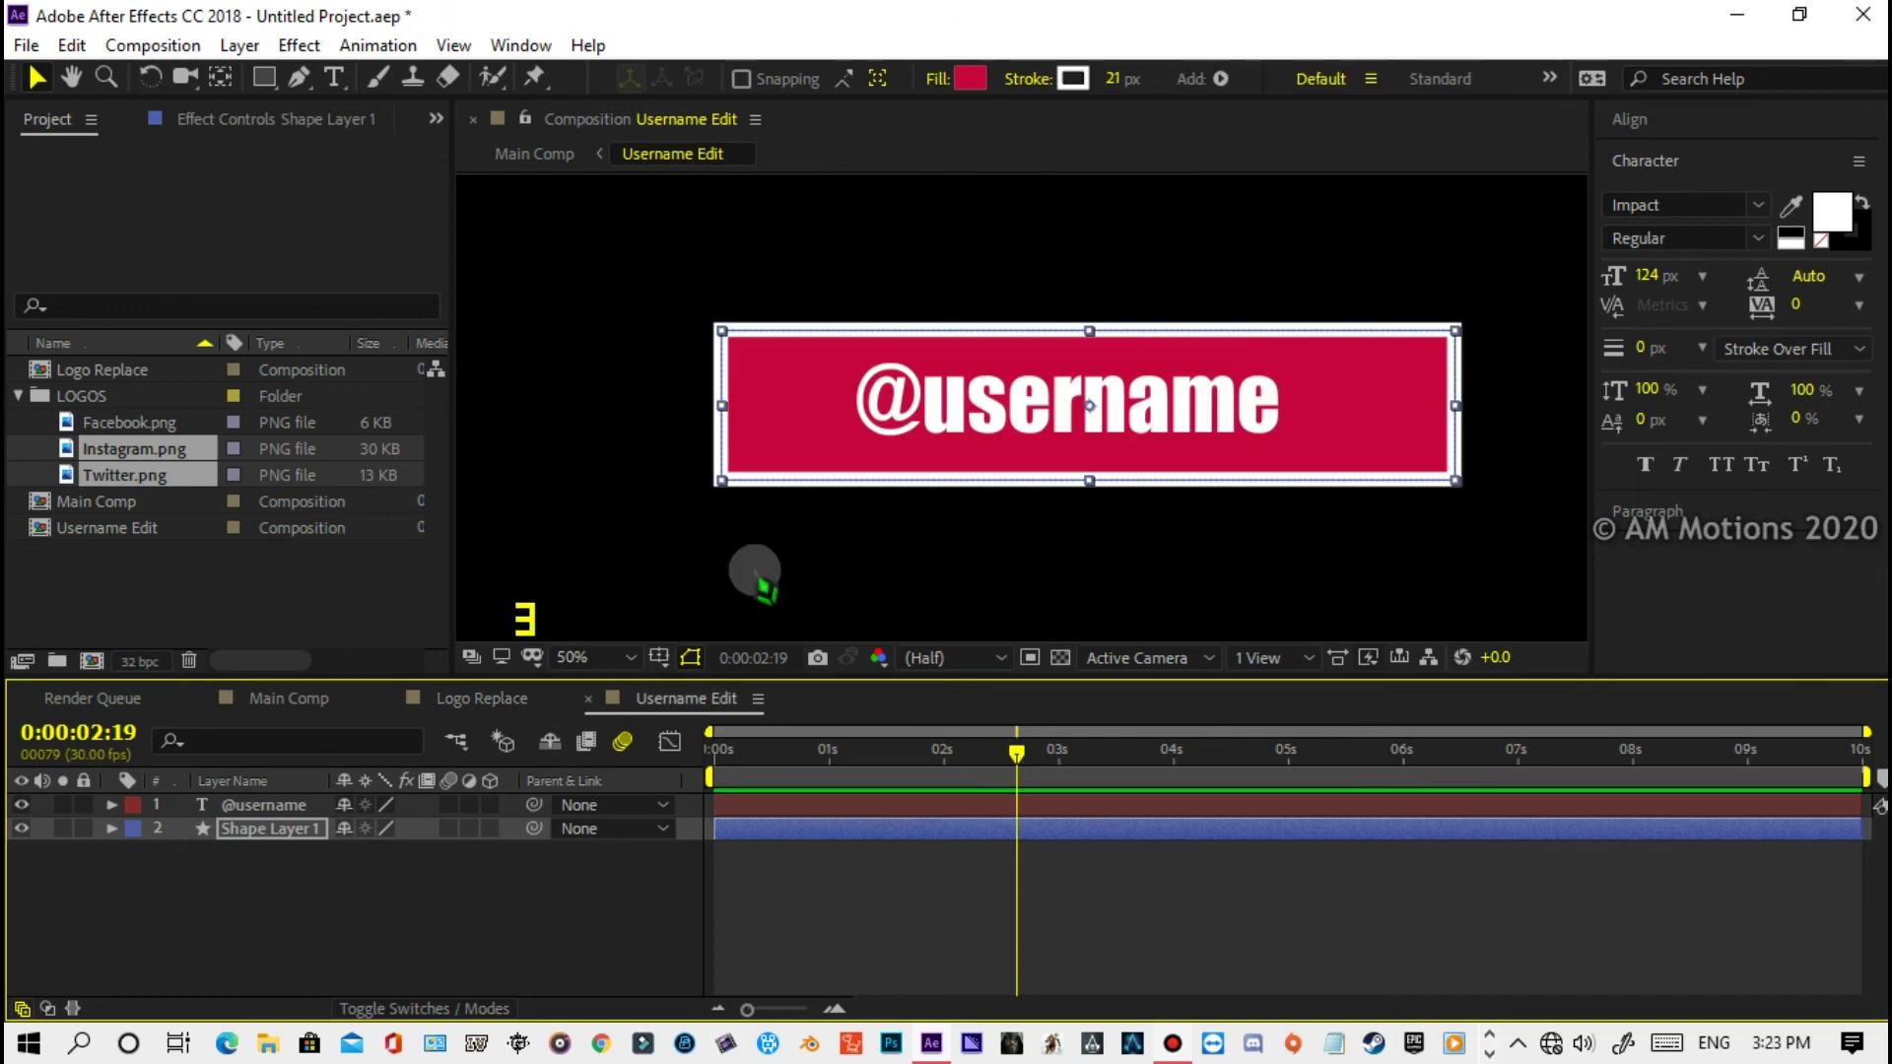
pyautogui.click(971, 81)
pyautogui.click(492, 660)
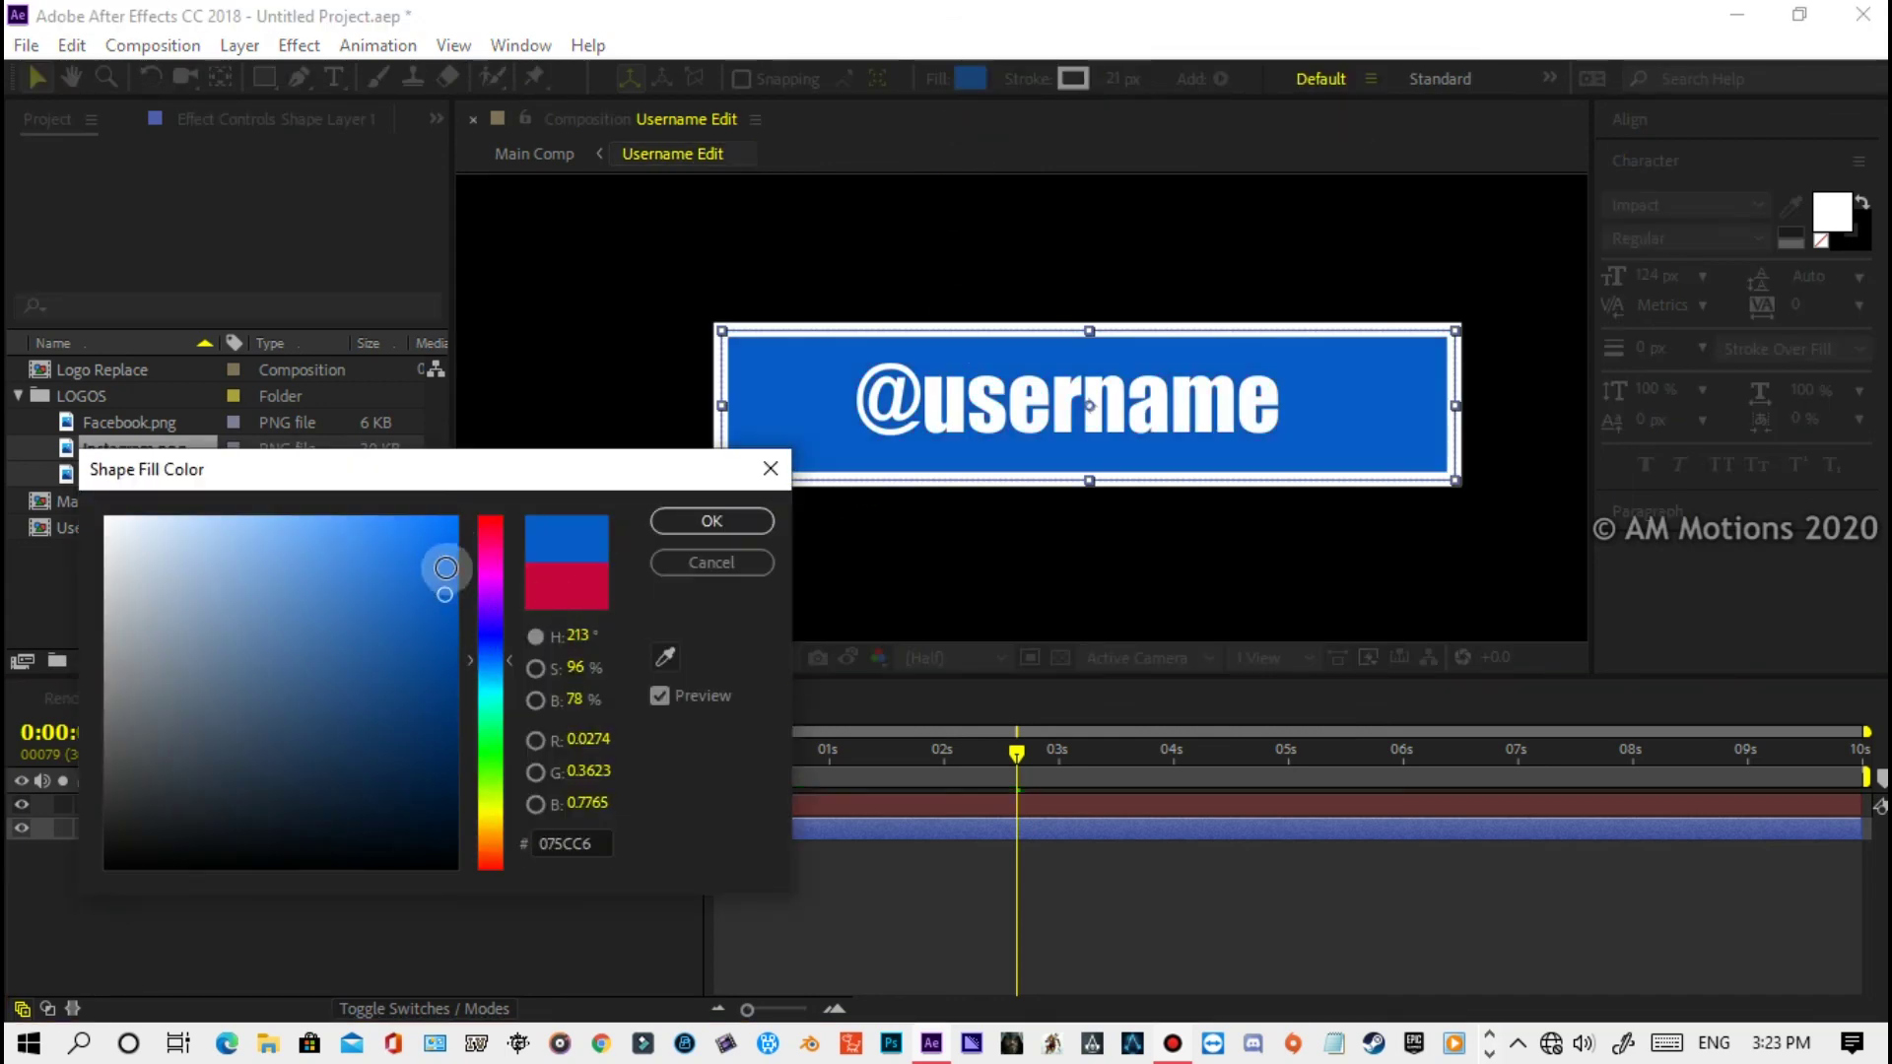
pyautogui.moveTo(445, 568); pyautogui.dragTo(412, 504)
pyautogui.click(690, 522)
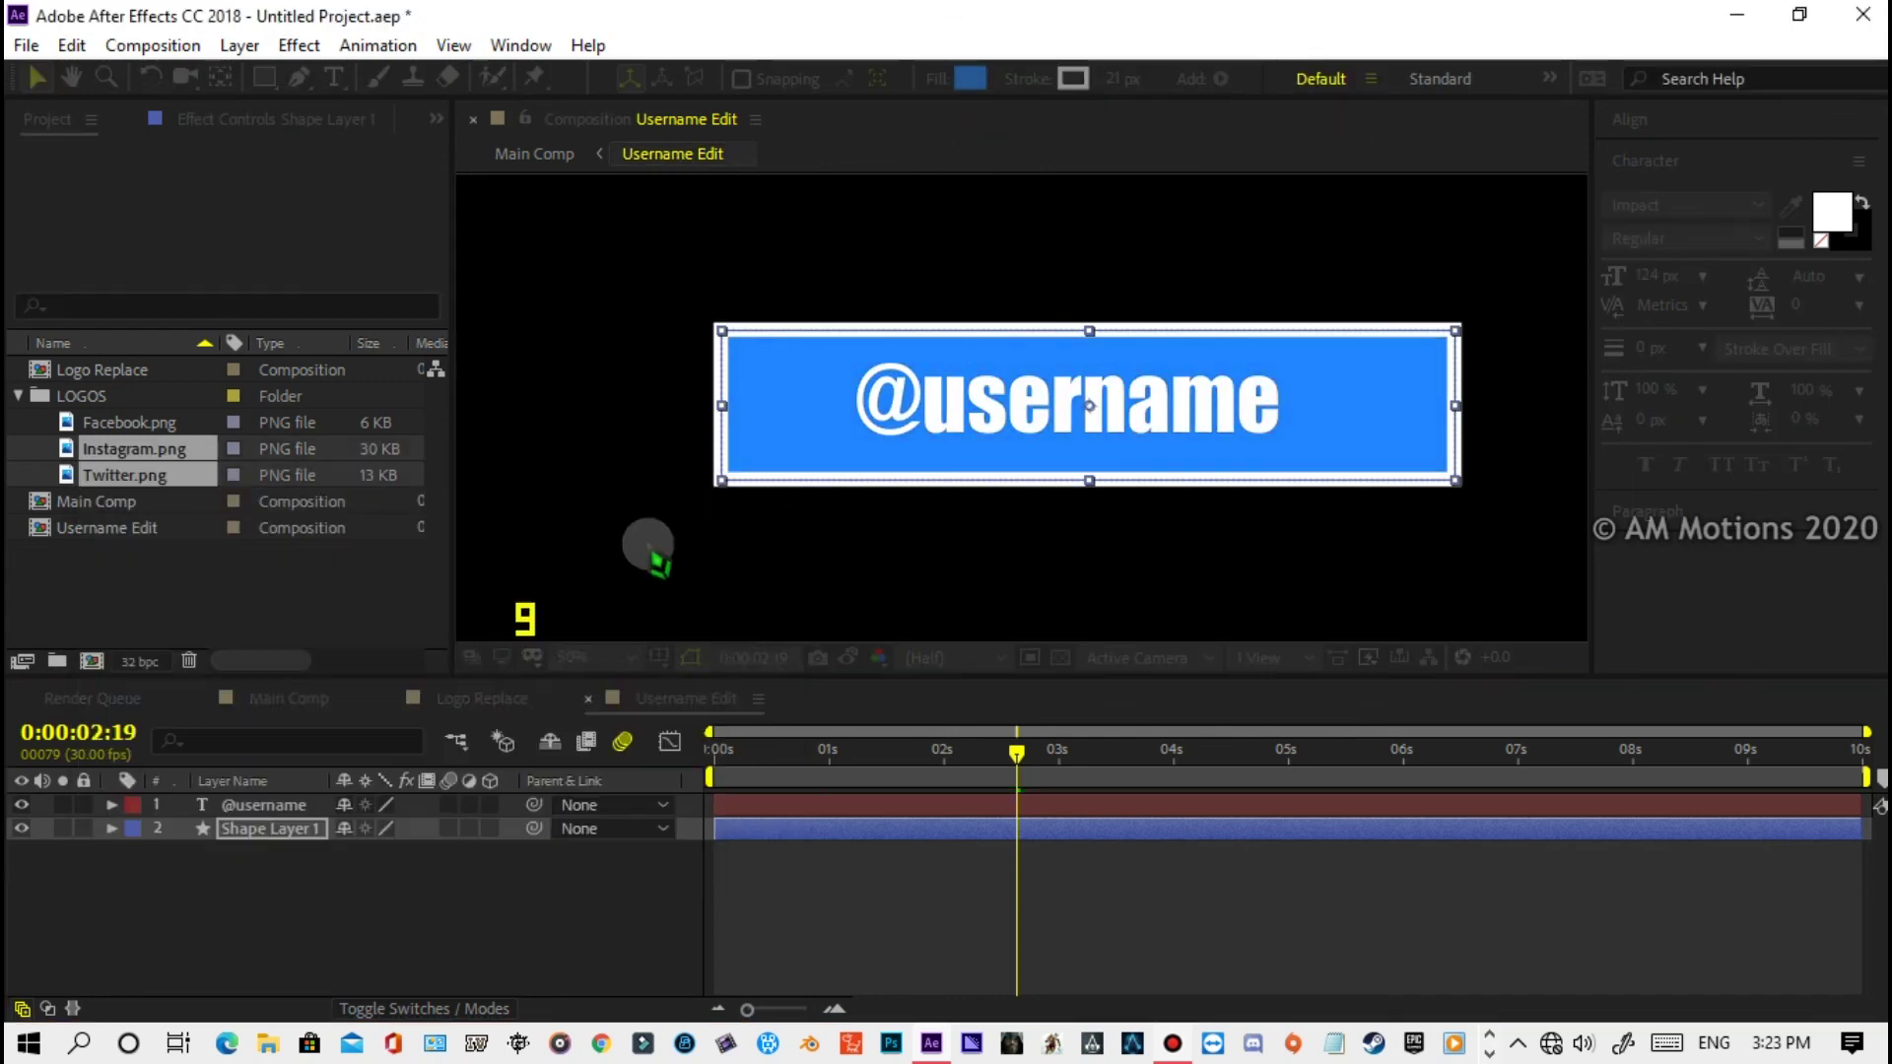
pyautogui.click(313, 701)
pyautogui.click(565, 503)
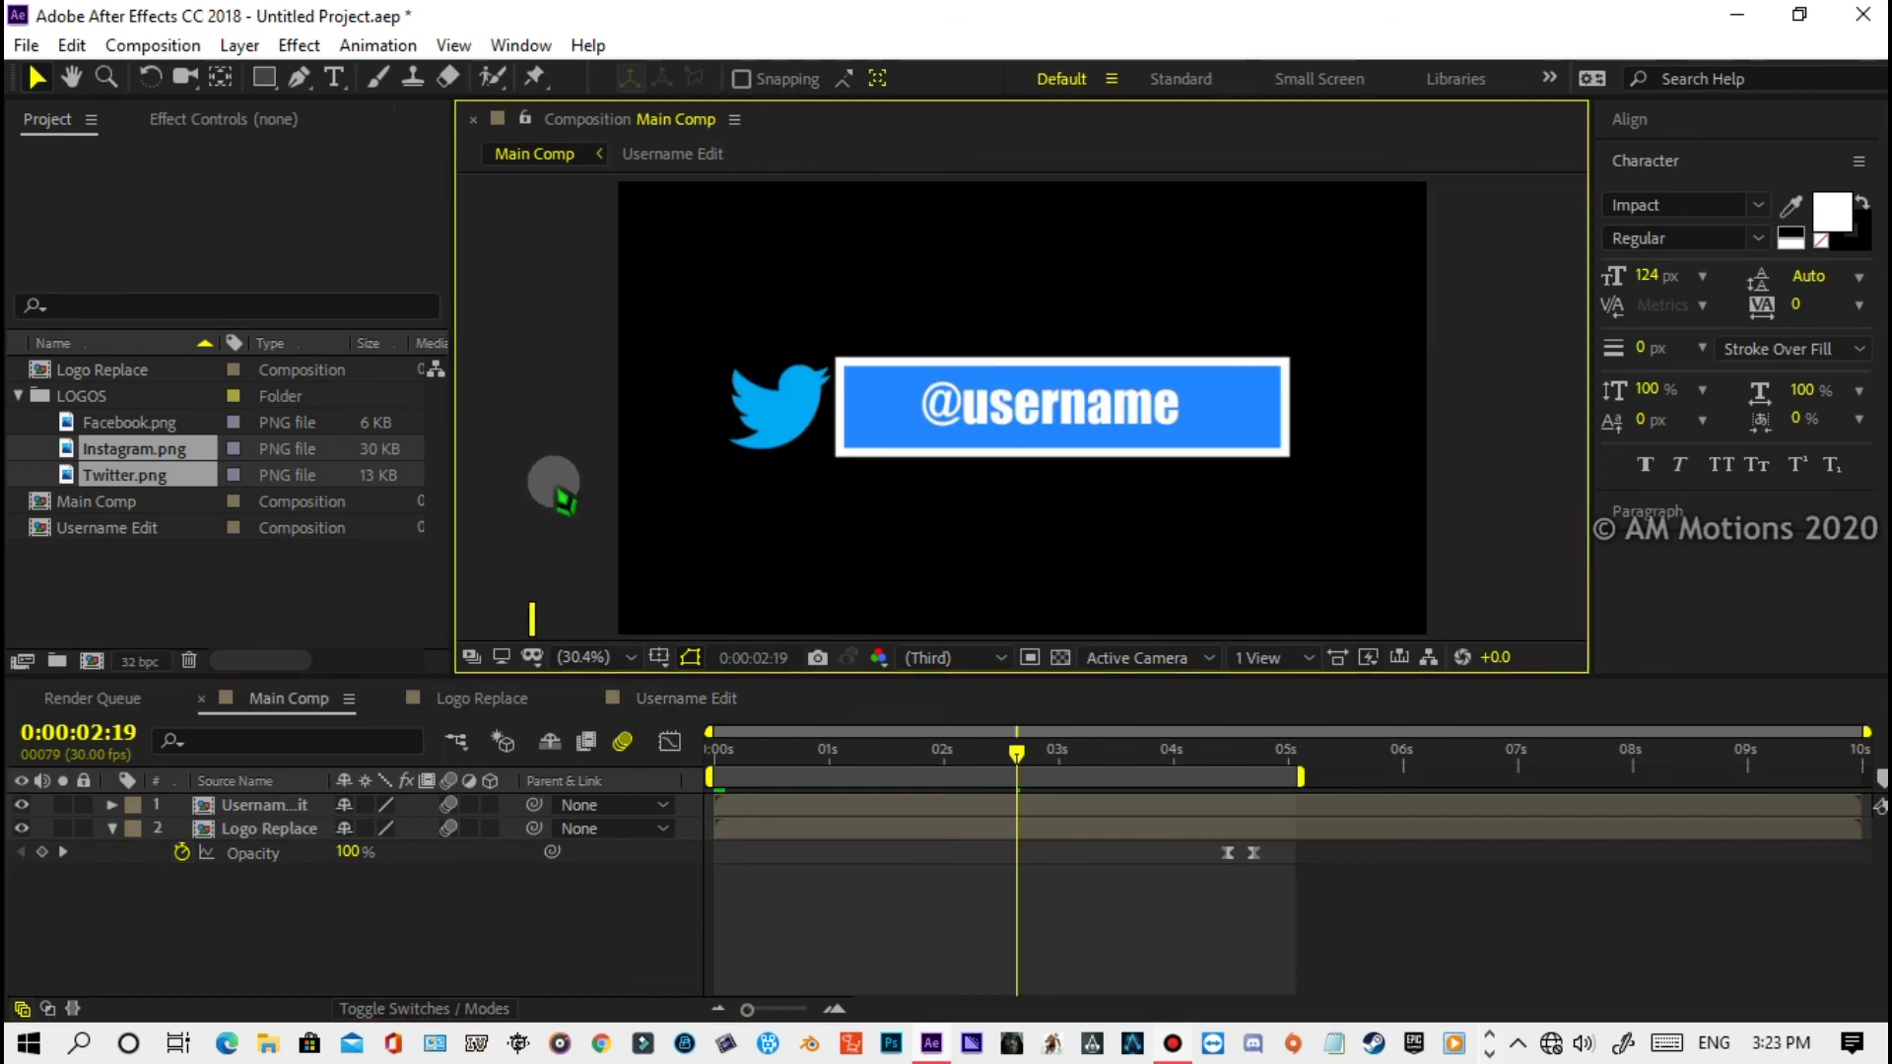
pyautogui.press('space')
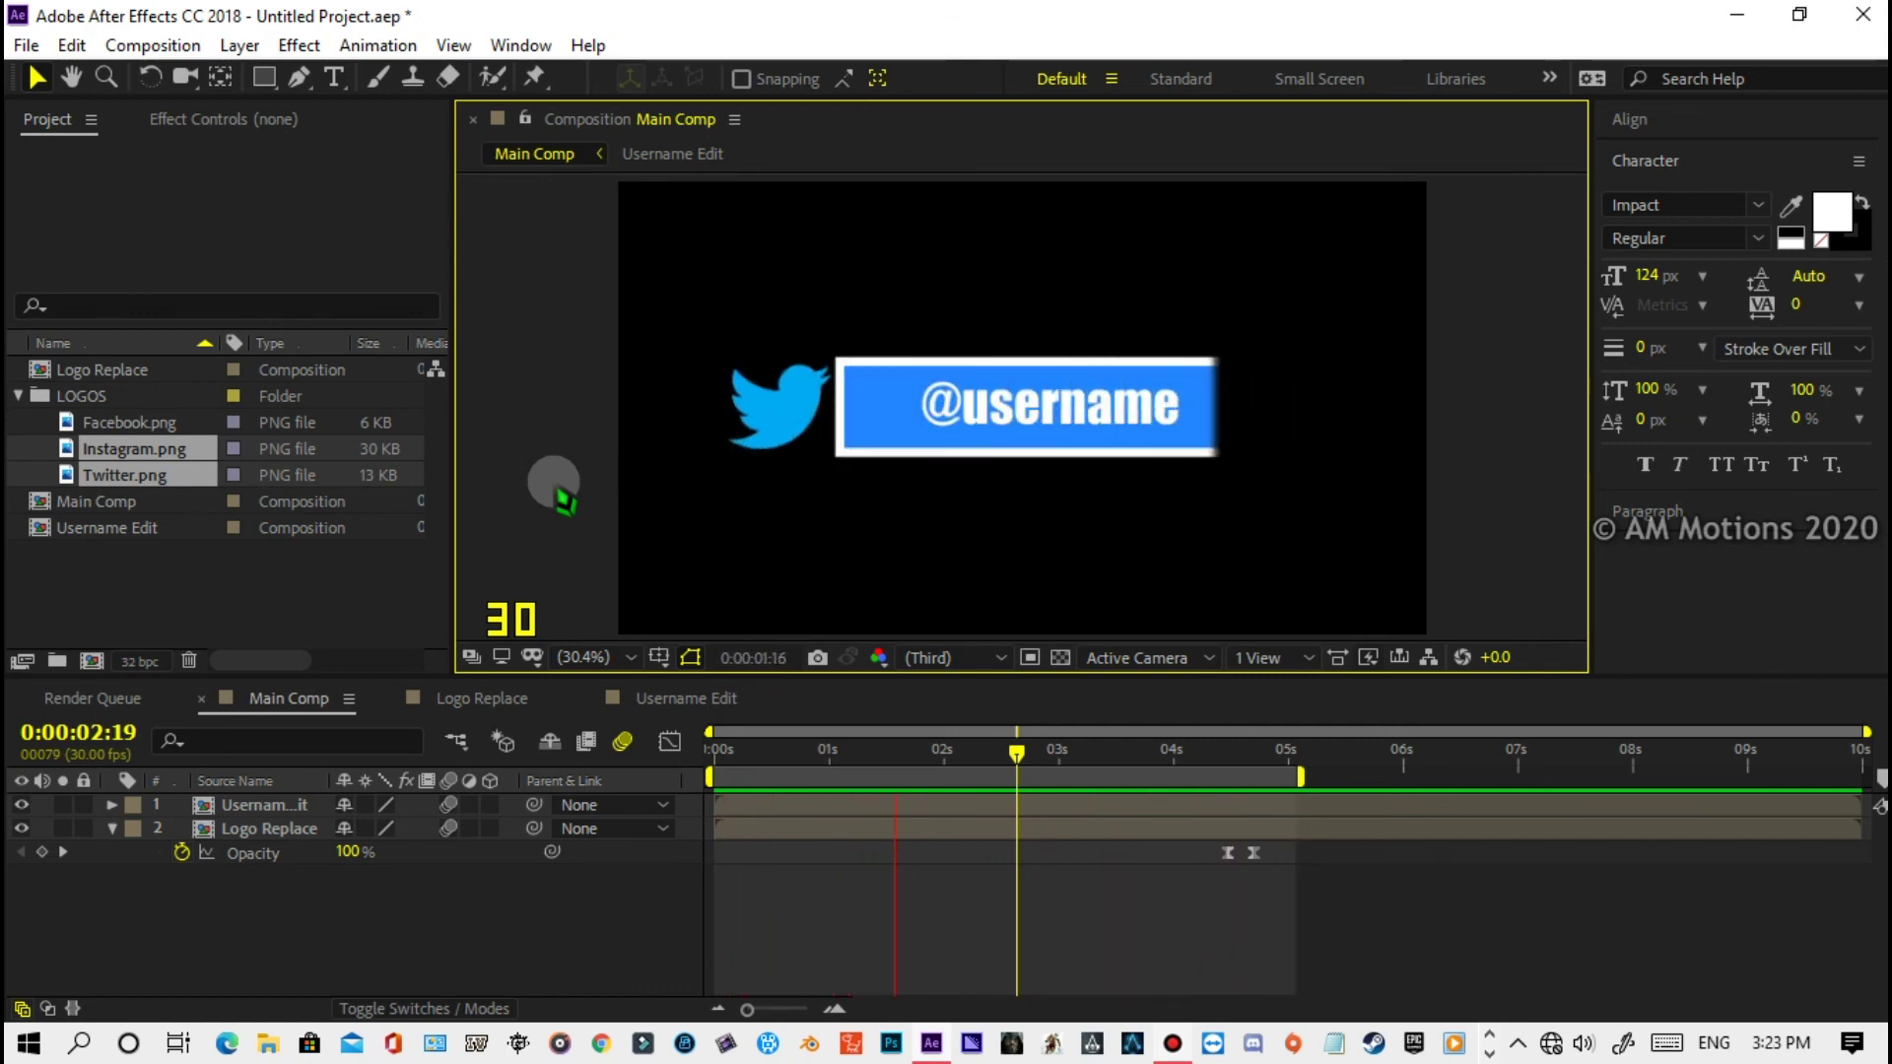
pyautogui.moveTo(1017, 752)
pyautogui.mouseDown()
pyautogui.moveTo(785, 801)
pyautogui.moveTo(971, 842)
pyautogui.mouseUp()
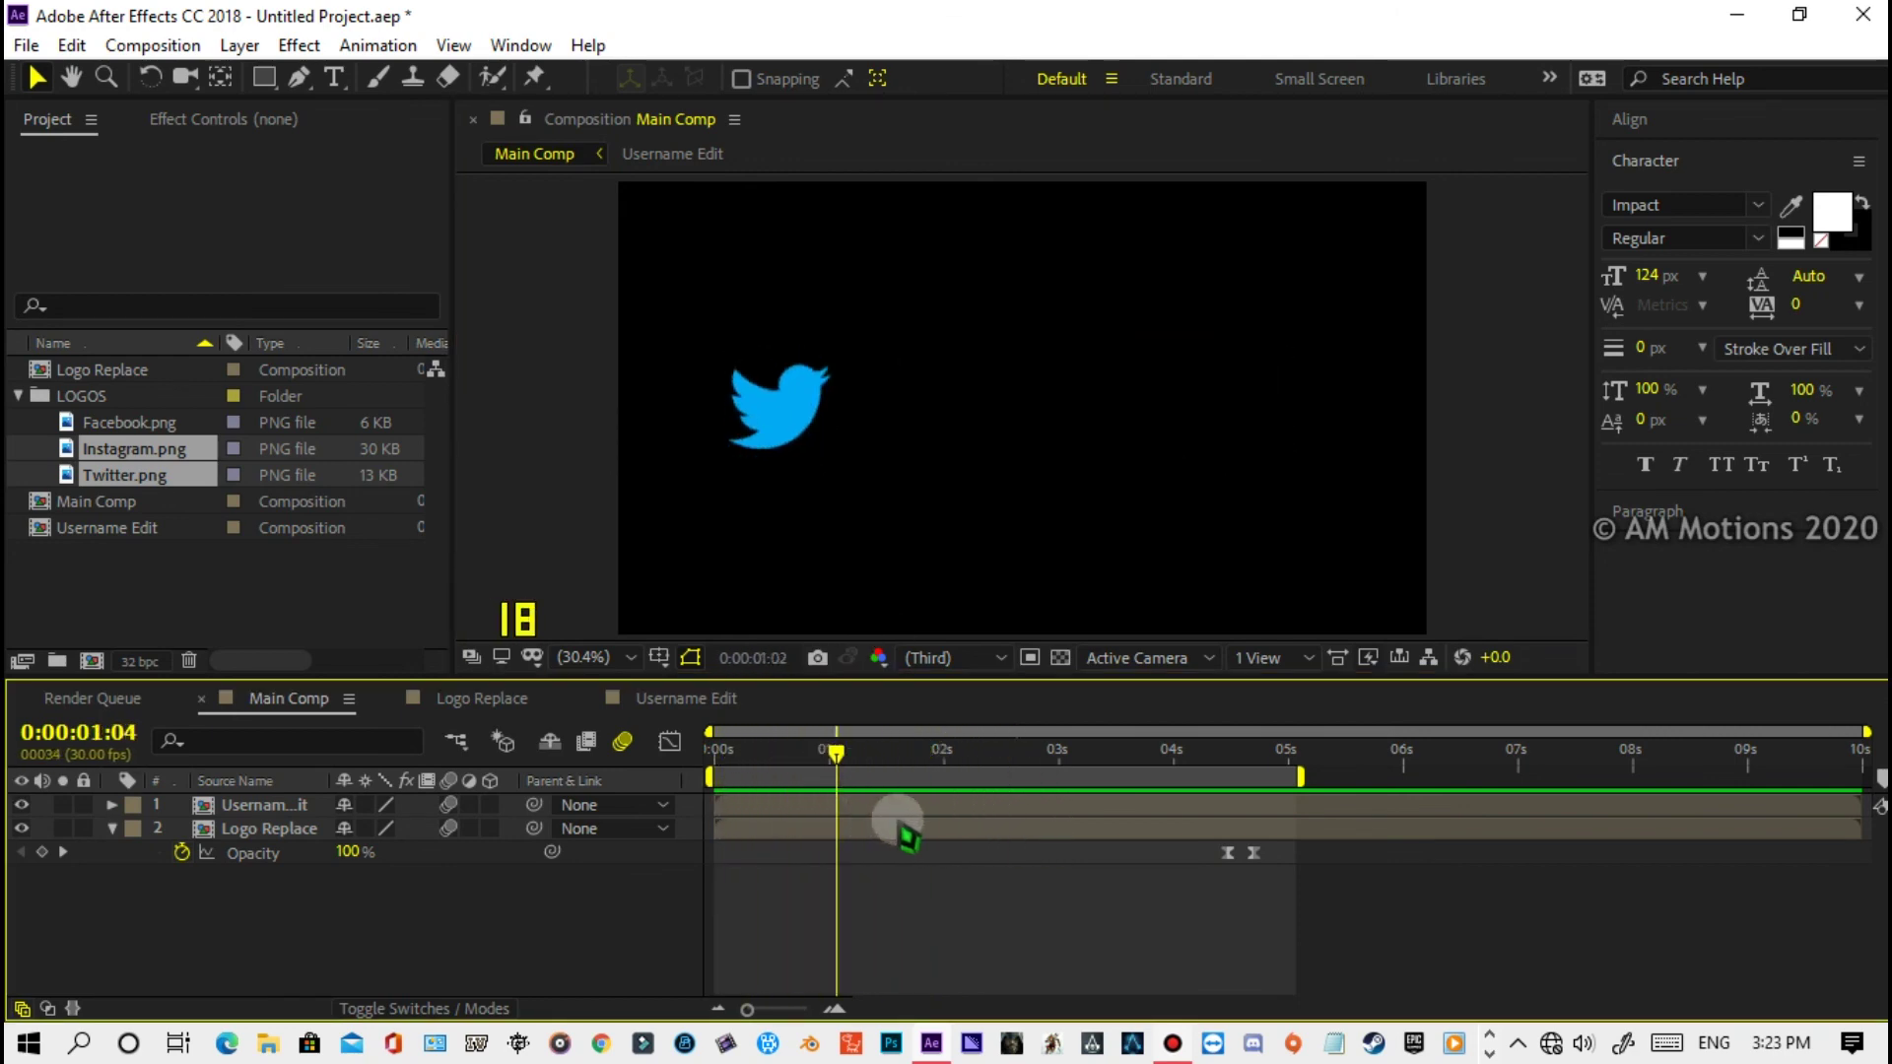